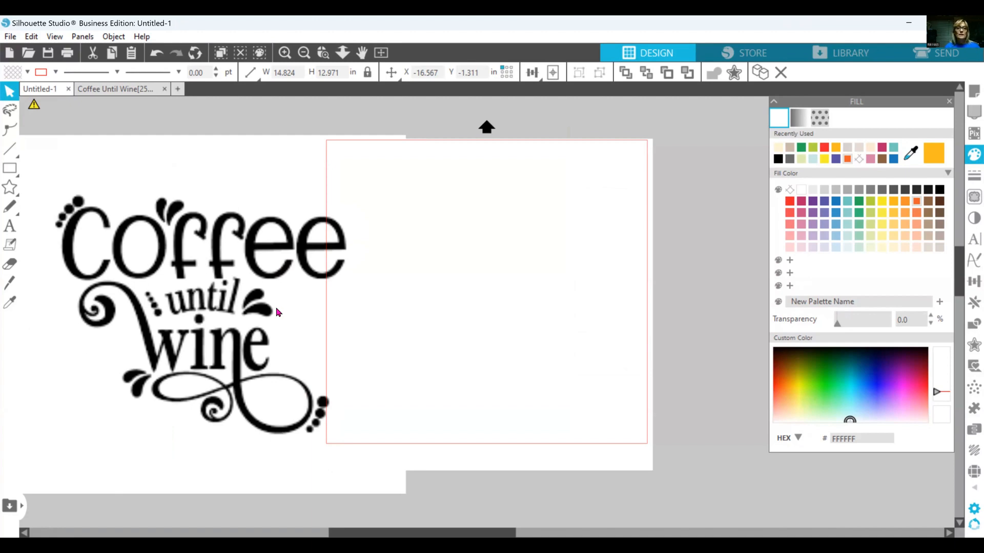
- Trace the whole "Coffee until wine" image with the standard Trace style at a threshold of 67%
left_click(276, 312)
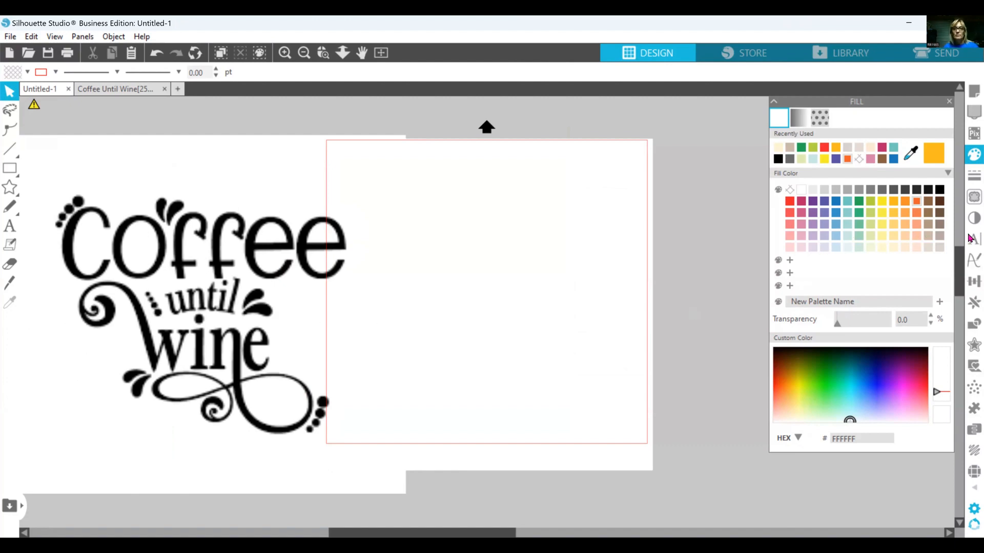
left_click(974, 239)
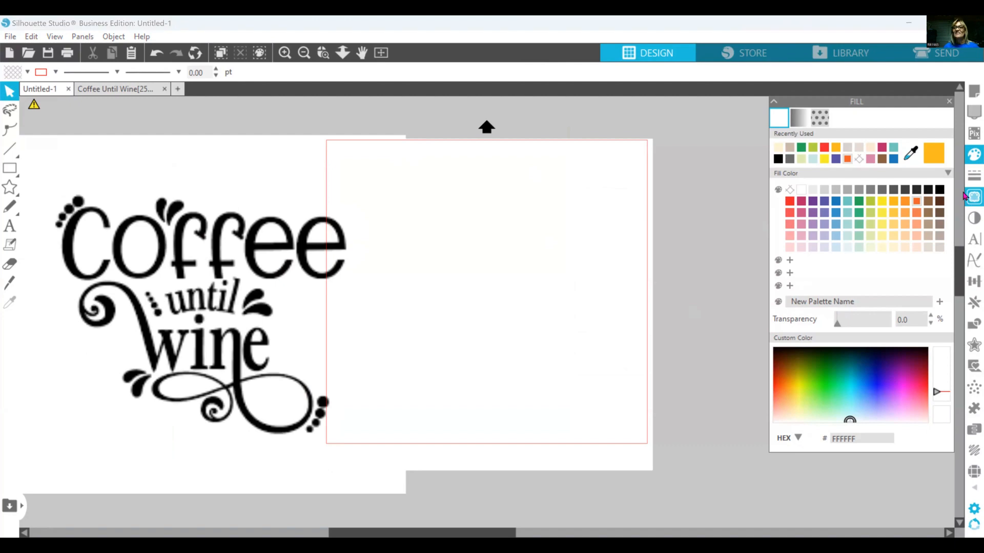
left_click(967, 197)
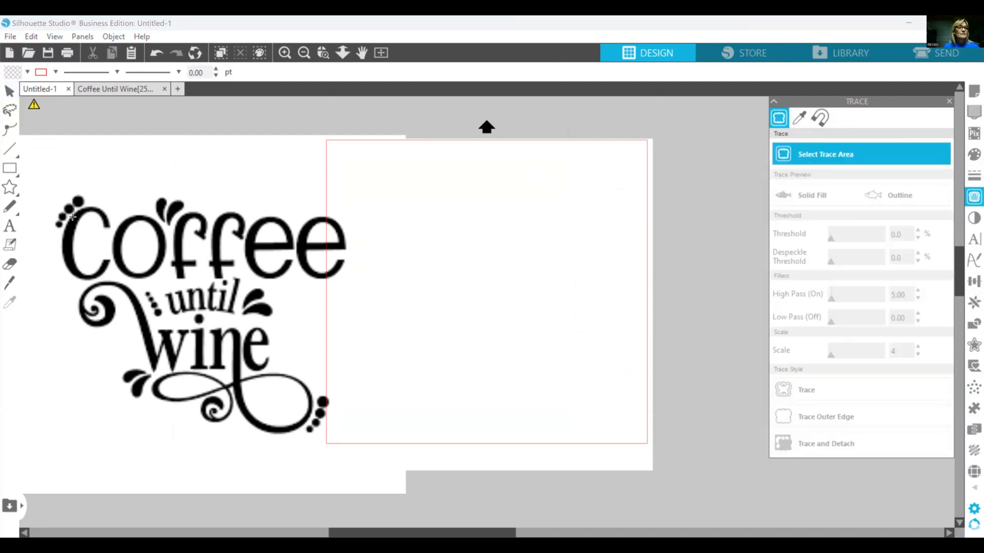
left_click(329, 455)
scroll(402, 474, "down", 1)
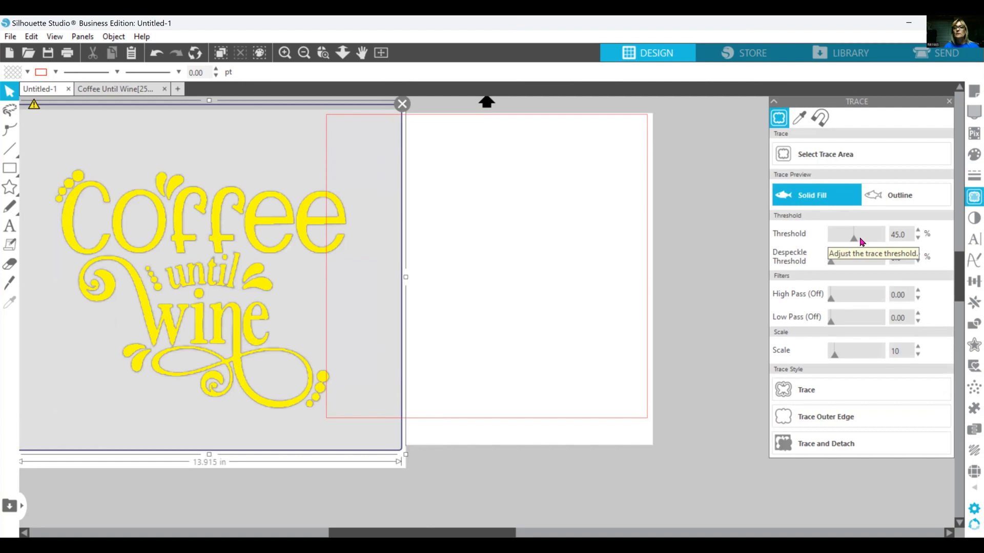
left_click_drag(854, 243, 866, 239)
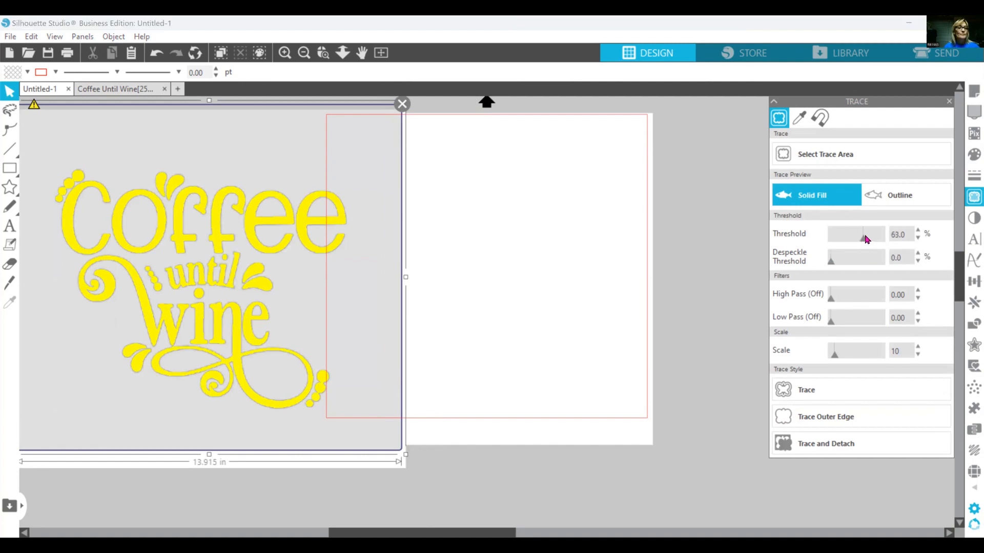
left_click(799, 392)
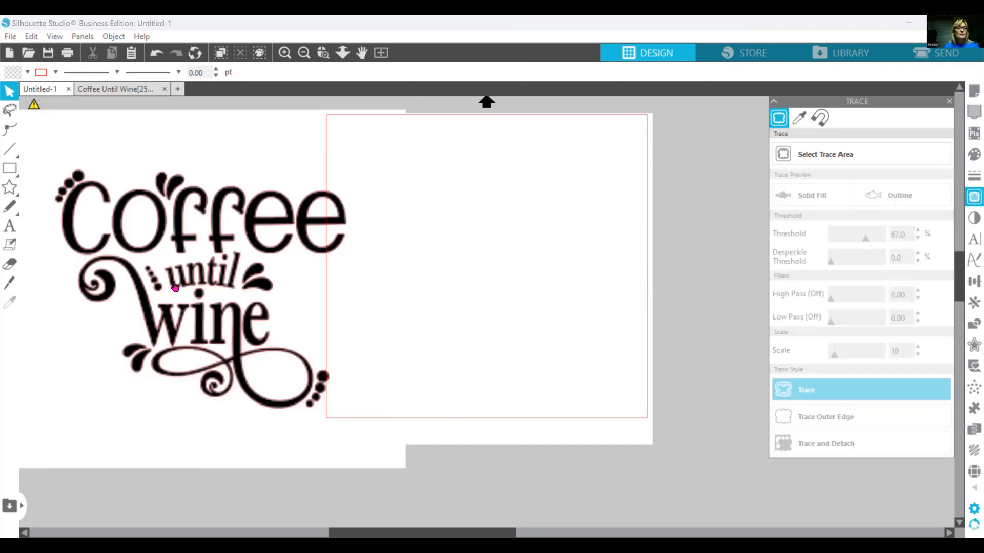
- Move the traced outline onto the page and shift the original black image well off the page
mouse_move(175, 287)
left_mouse_down()
mouse_move(457, 253)
mouse_move(457, 261)
left_mouse_up()
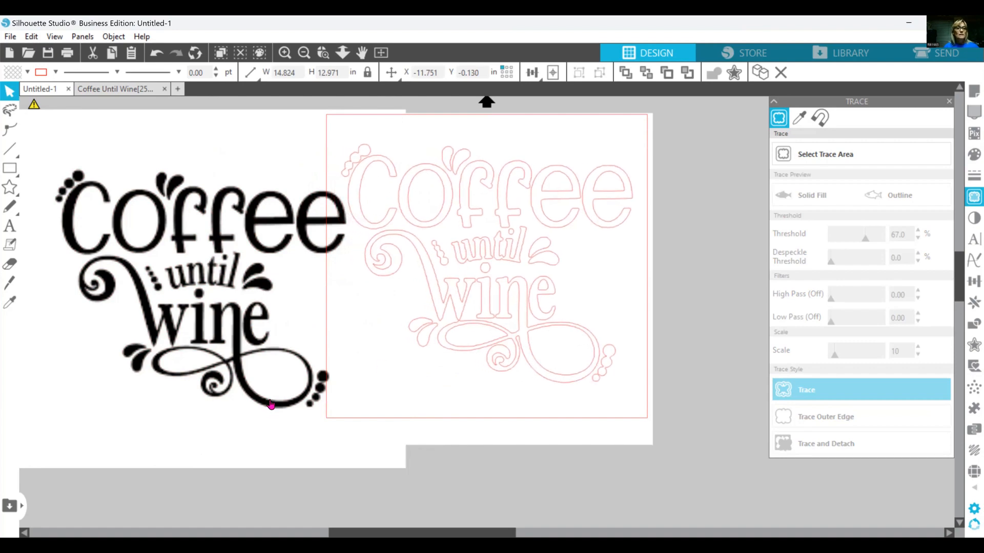
left_click_drag(269, 402, 6, 362)
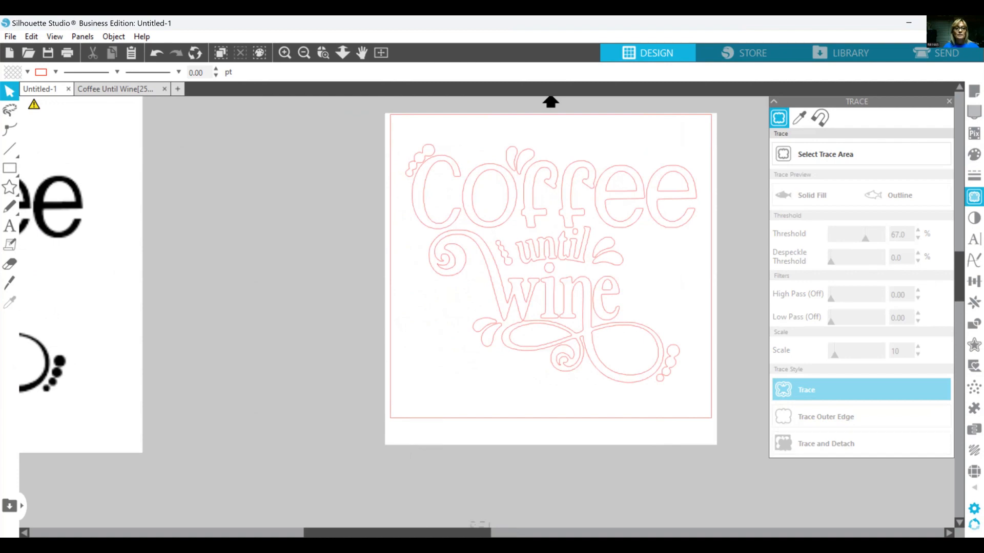
left_click_drag(474, 532, 523, 533)
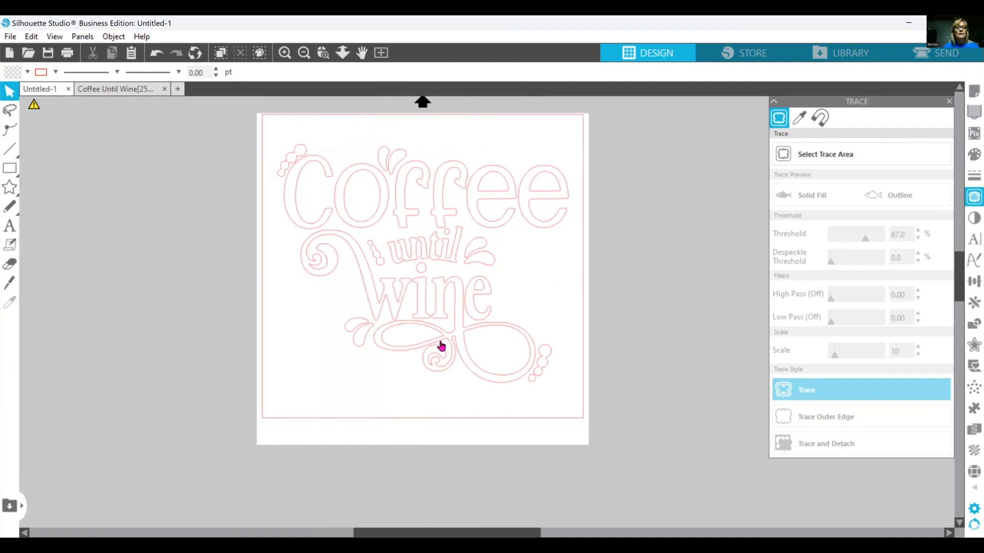
- Resize the traced design to about 10.87 by 8.91 in and position it inside the page's cut border
left_click(402, 257)
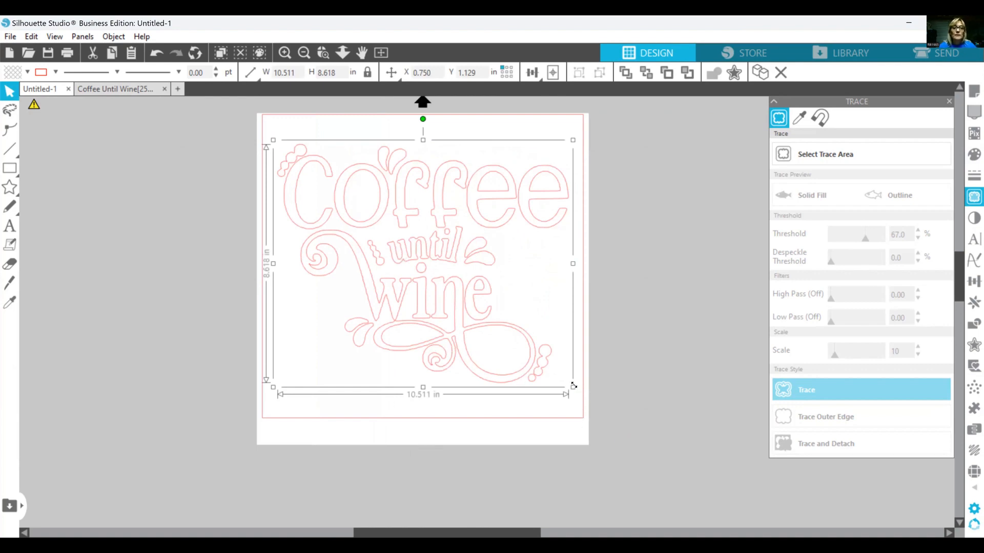
left_click_drag(575, 391, 589, 403)
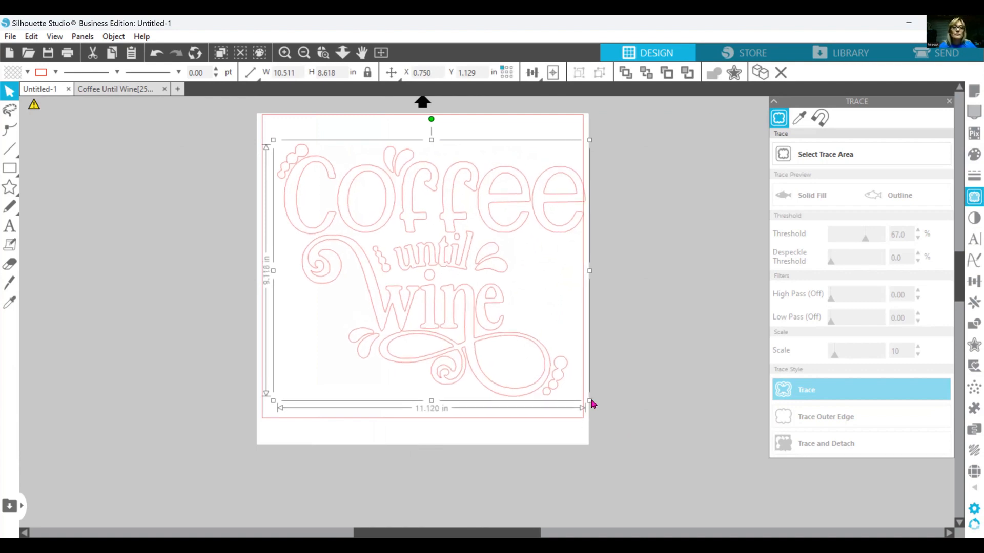
left_click_drag(441, 343, 433, 343)
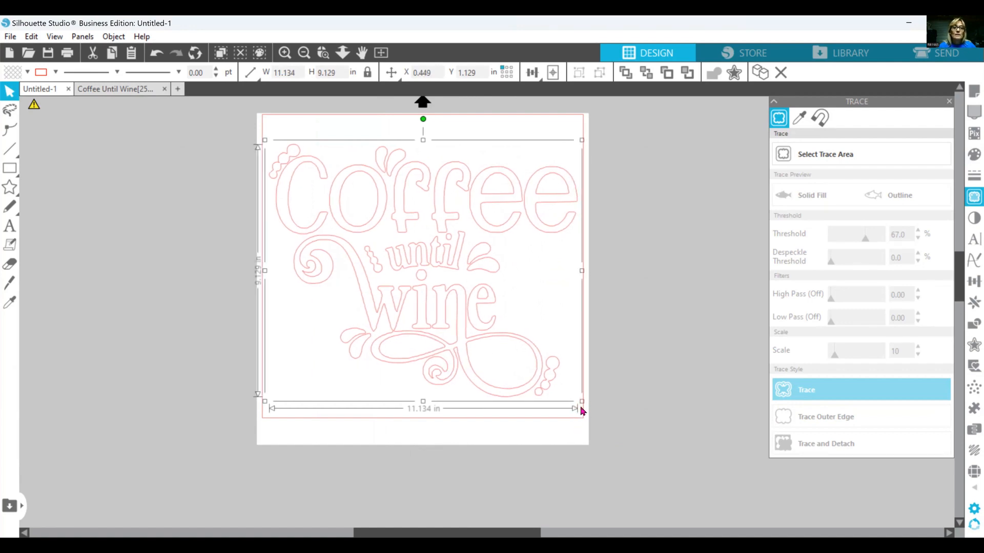
left_click_drag(581, 406, 574, 396)
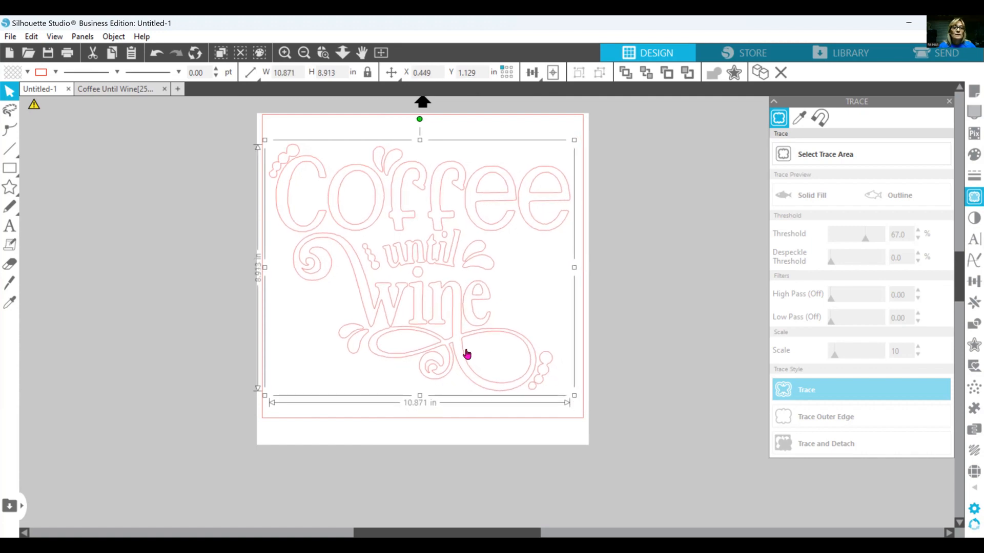
- Release the traced design's compound path into separate shapes and deselect them
right_click(401, 293)
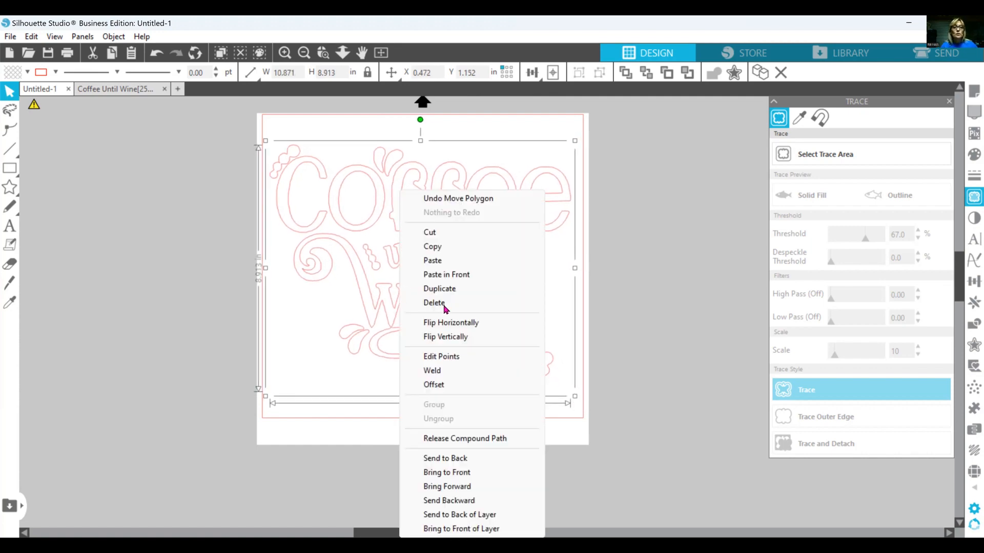
left_click(500, 444)
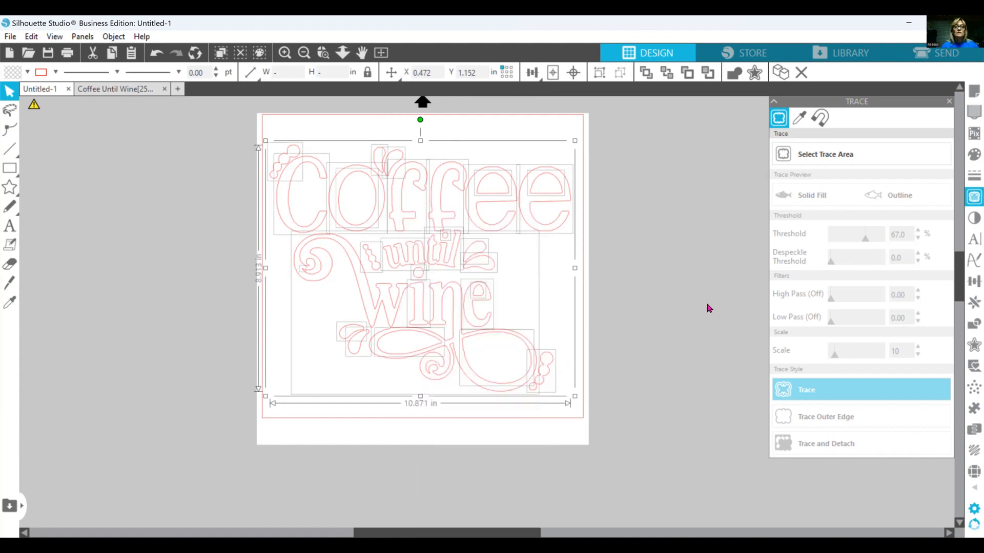
left_click(709, 308)
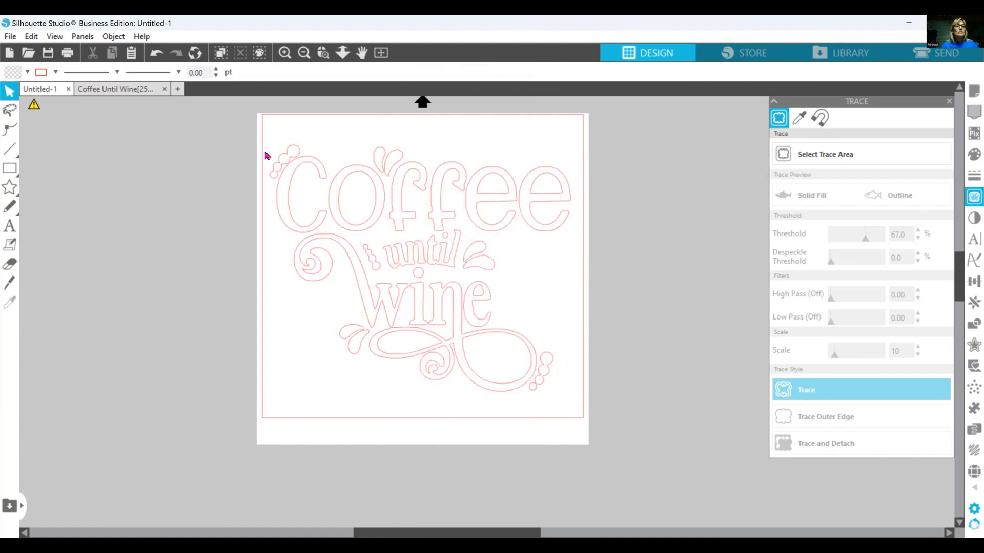
- Move the dot chain beside the C and the two teardrops above "Coffee" off the page
left_click_drag(278, 162, 65, 143)
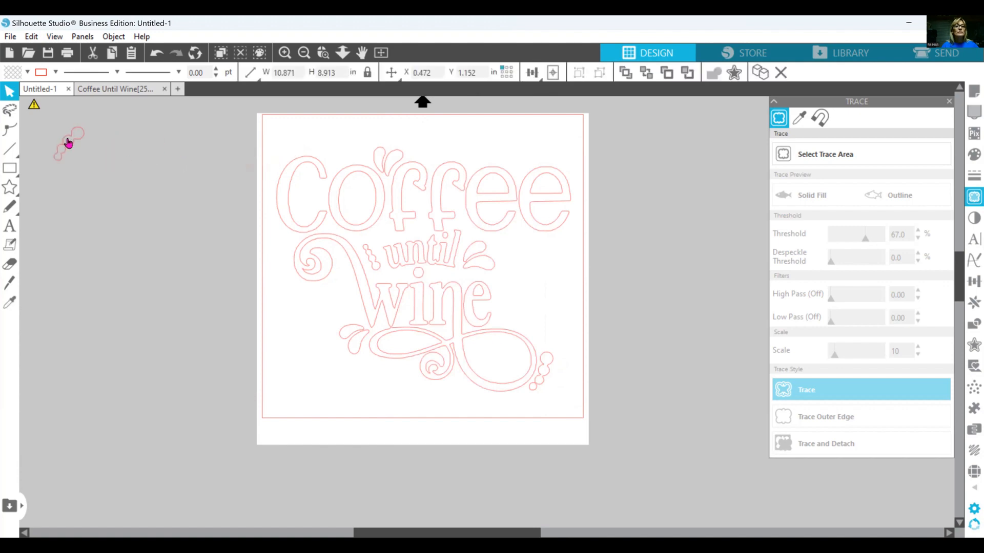
left_click(558, 310)
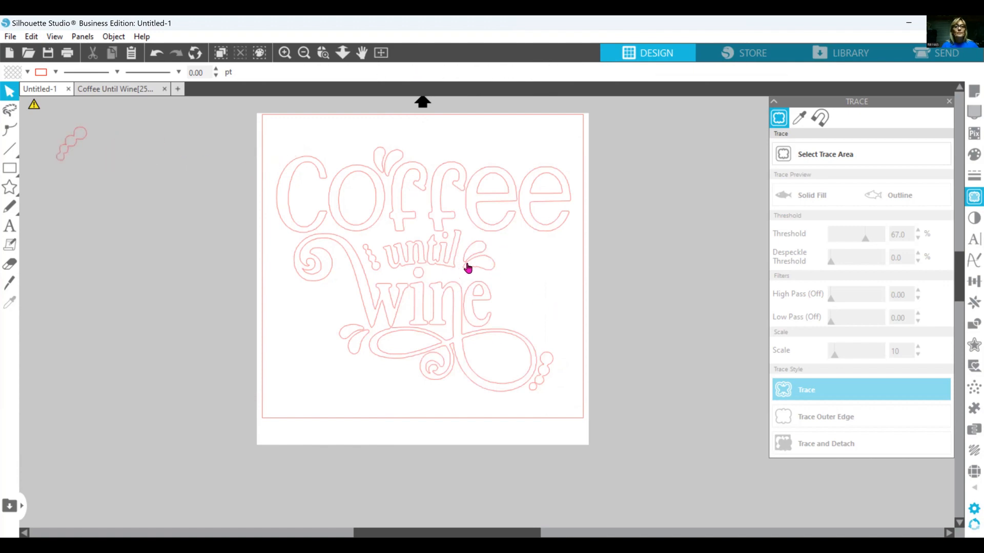
left_click_drag(380, 170, 111, 142)
left_click_drag(389, 159, 113, 130)
left_click(512, 313)
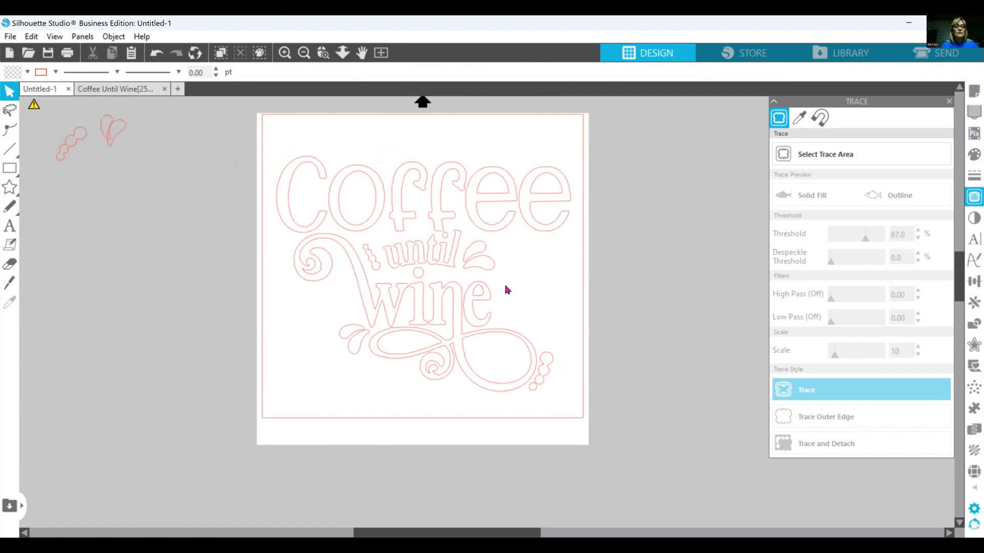
- Move the teardrops and dot chain beside "until" and the dot chain by the lower swirl off the page
left_click(471, 260)
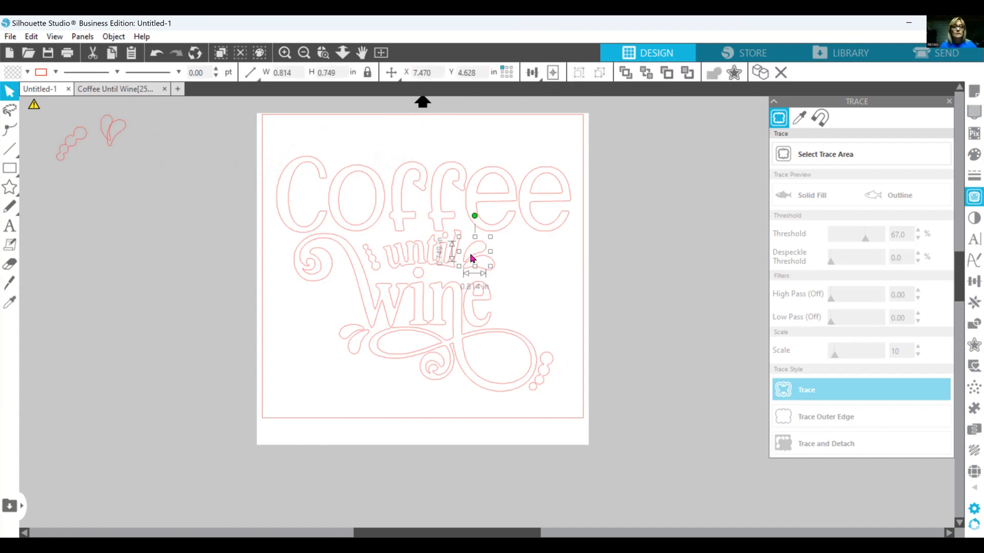
left_click_drag(472, 258, 641, 261)
left_click_drag(485, 270, 665, 272)
left_click(364, 260)
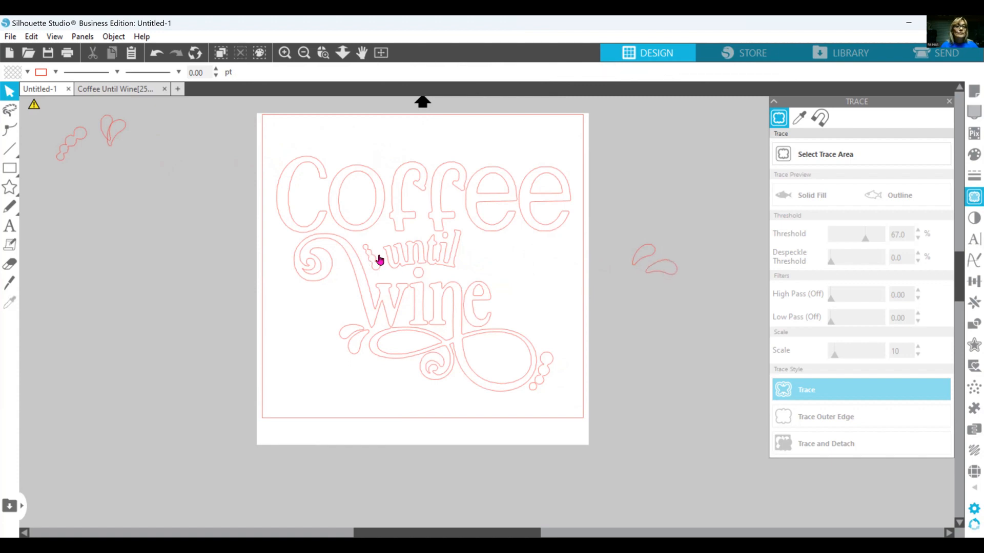
left_click_drag(373, 265, 97, 146)
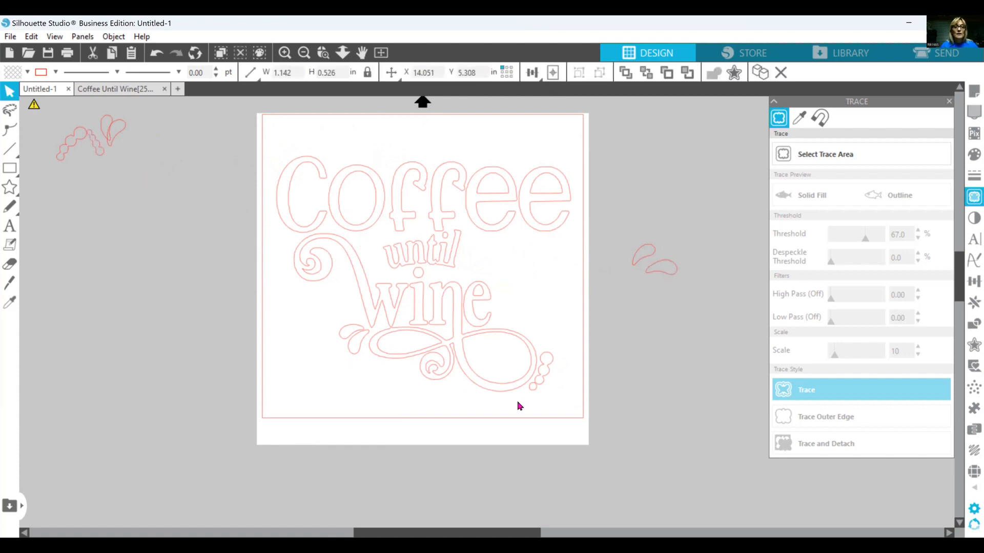
left_click_drag(536, 378, 79, 153)
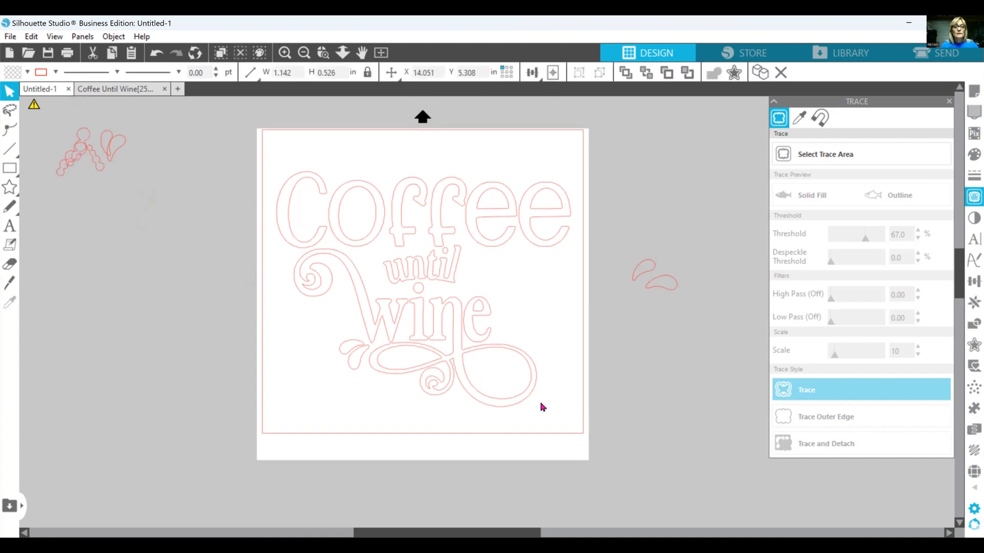
- Group the "until wine" shapes with their swirls and move the group down, away from "Coffee"
left_click(553, 406)
left_click_drag(554, 407, 285, 276)
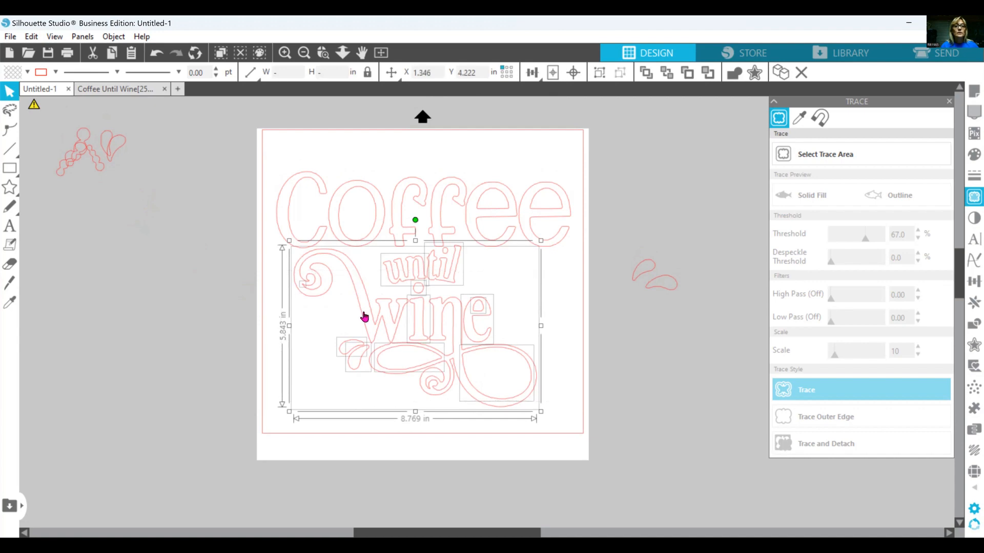
right_click(363, 313)
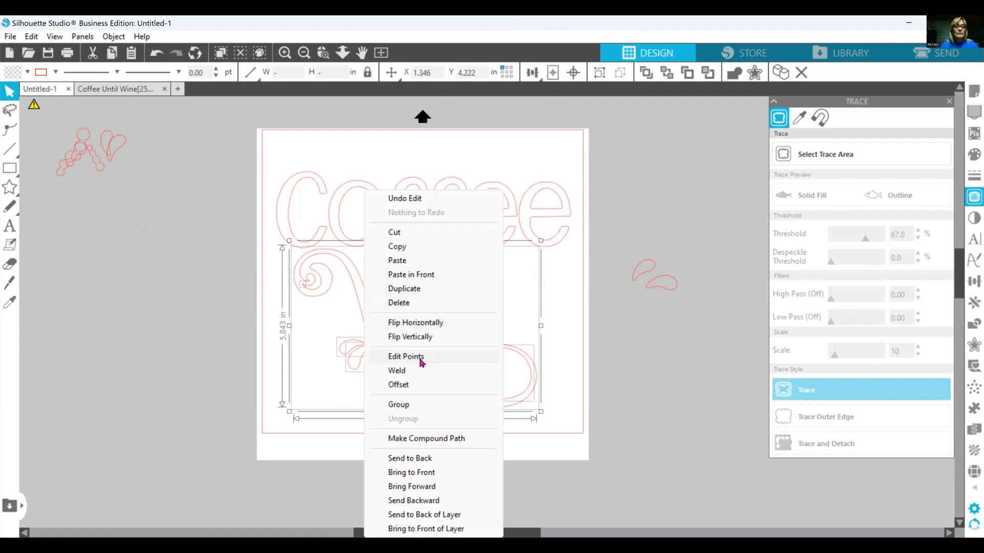
left_click(399, 405)
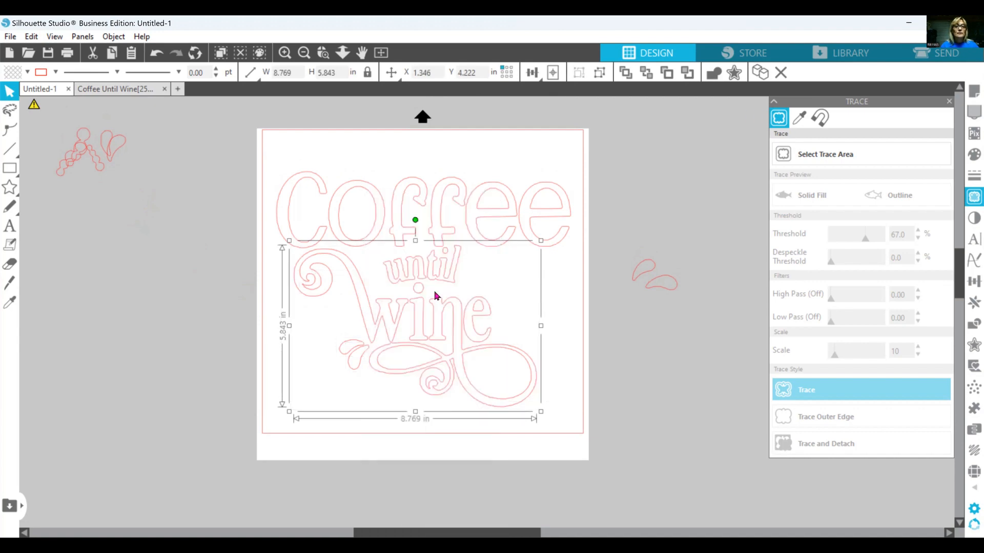
left_click_drag(439, 330, 447, 360)
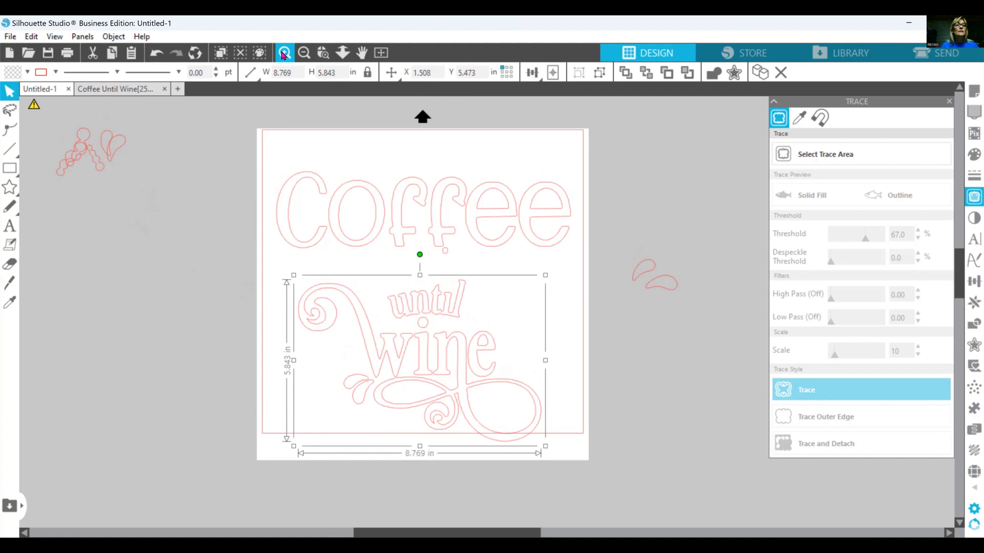
- Move the stray i-dot from below "Coffee" back over the i in "until"
left_click(283, 53)
scroll(432, 268, "up", 2)
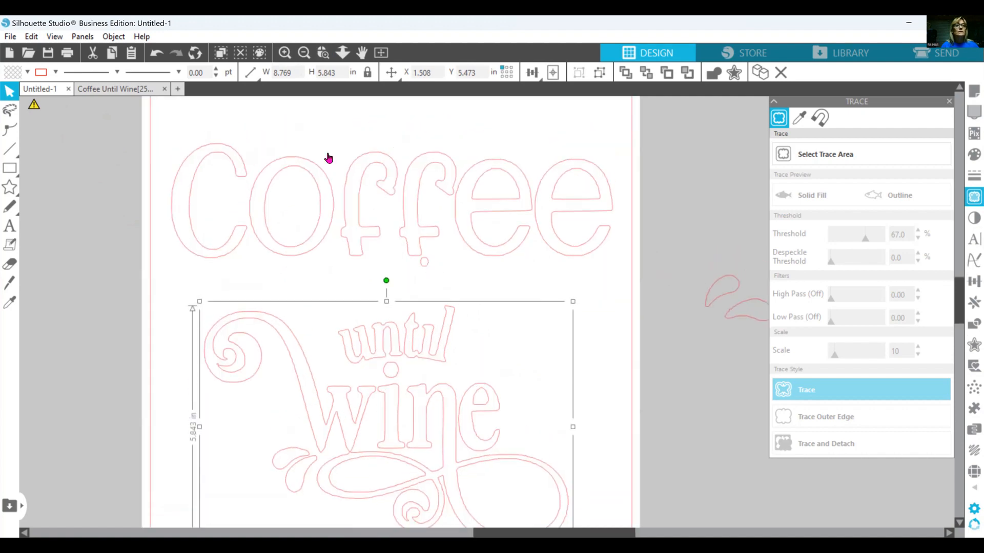
left_click(286, 56)
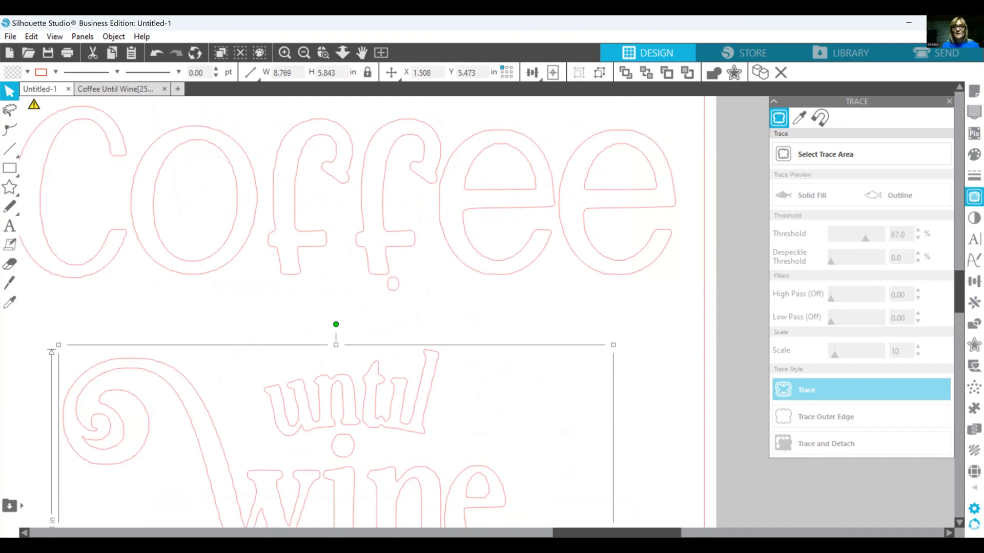
scroll(368, 313, "left", 2)
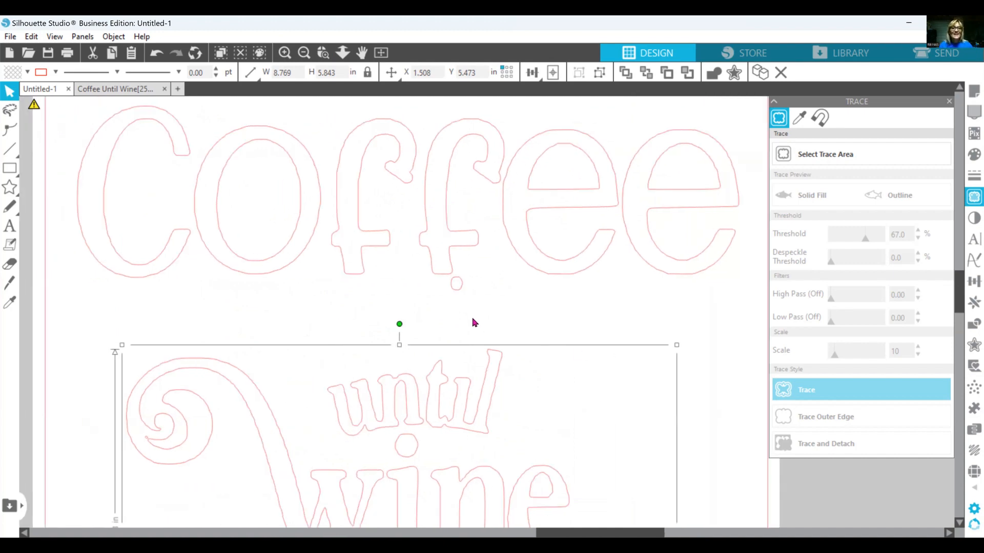
left_click(459, 289)
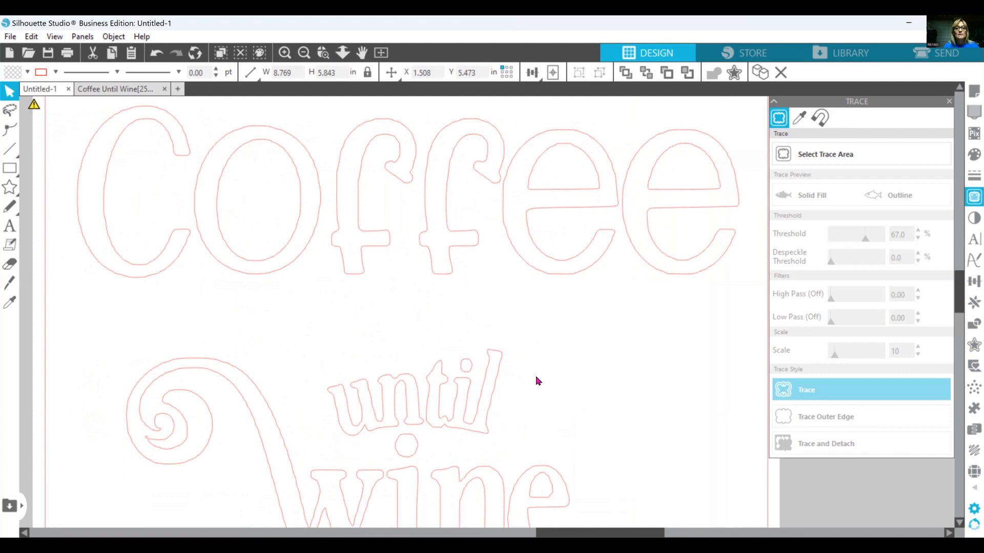
left_click(594, 378)
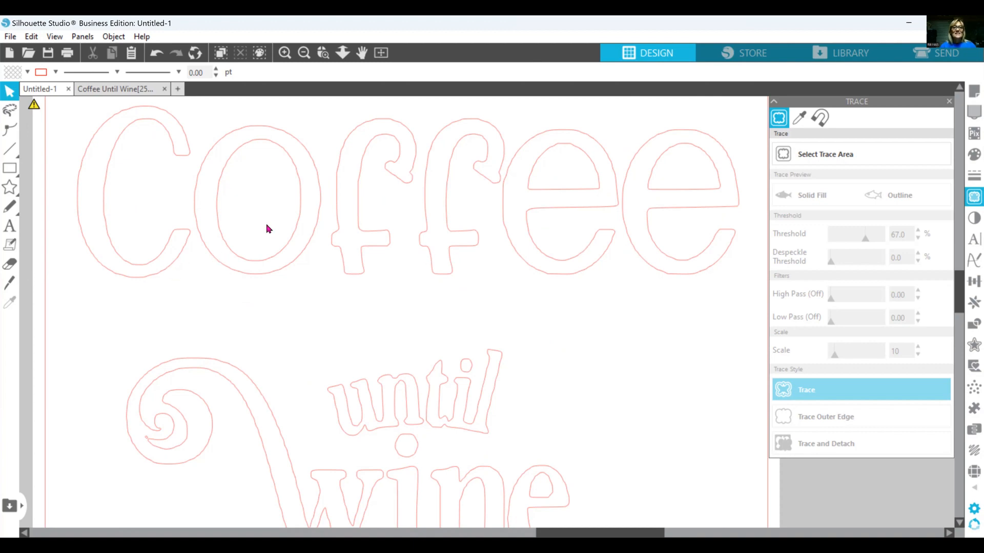
- Fill the C of "Coffee" with 10ss rhinestones, comparing the edge and linear effects before applying the radial fill
left_click(150, 277)
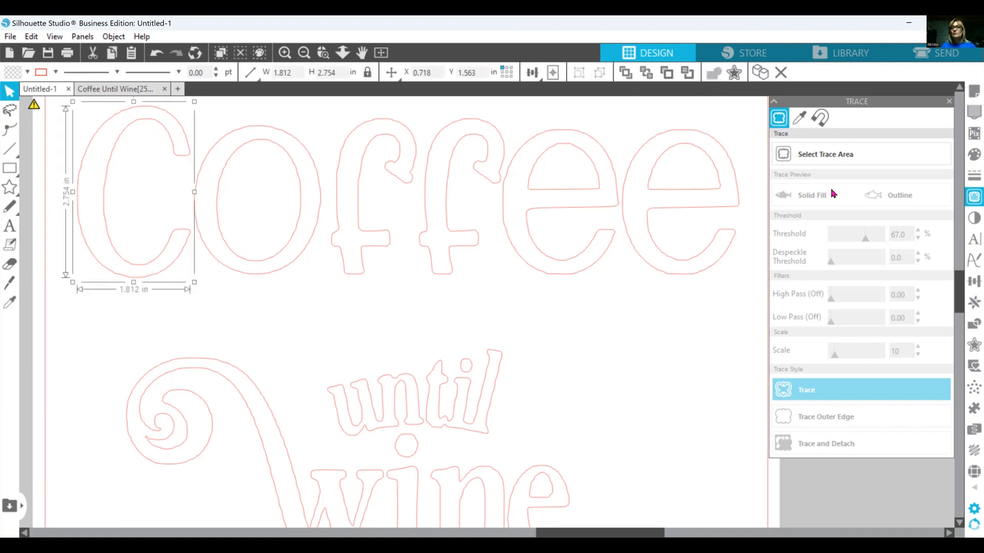
left_click(851, 164)
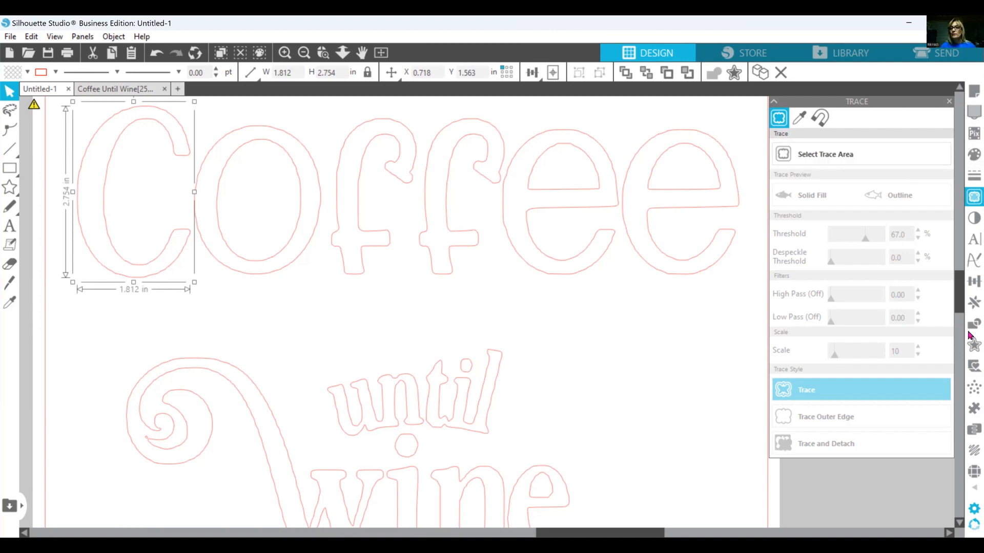
left_click(973, 472)
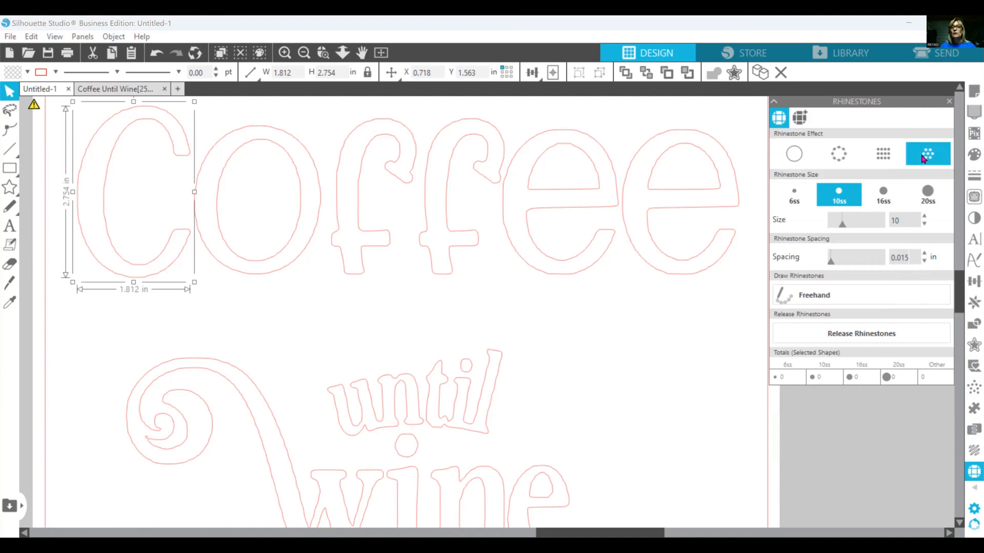
left_click(836, 164)
left_click(836, 161)
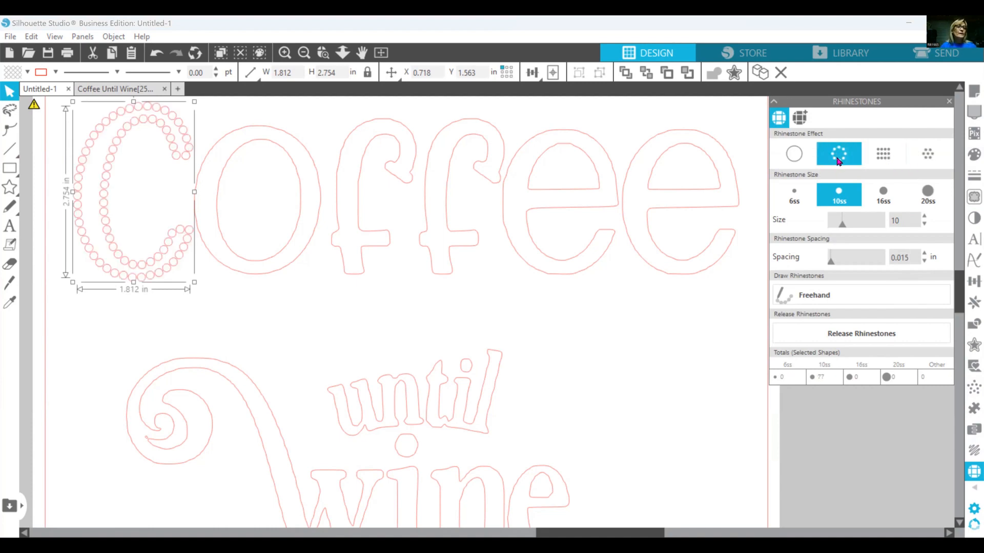
left_click(881, 161)
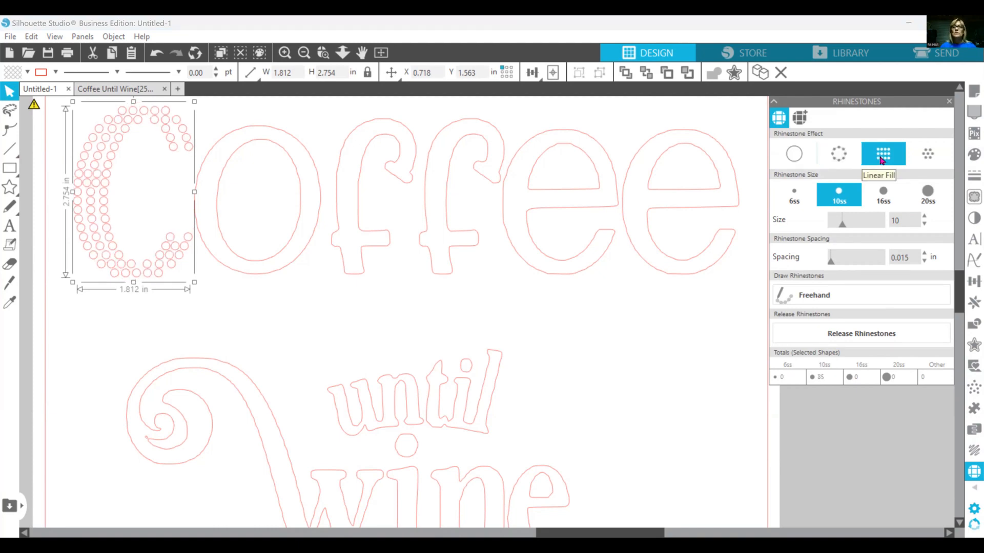
left_click(924, 158)
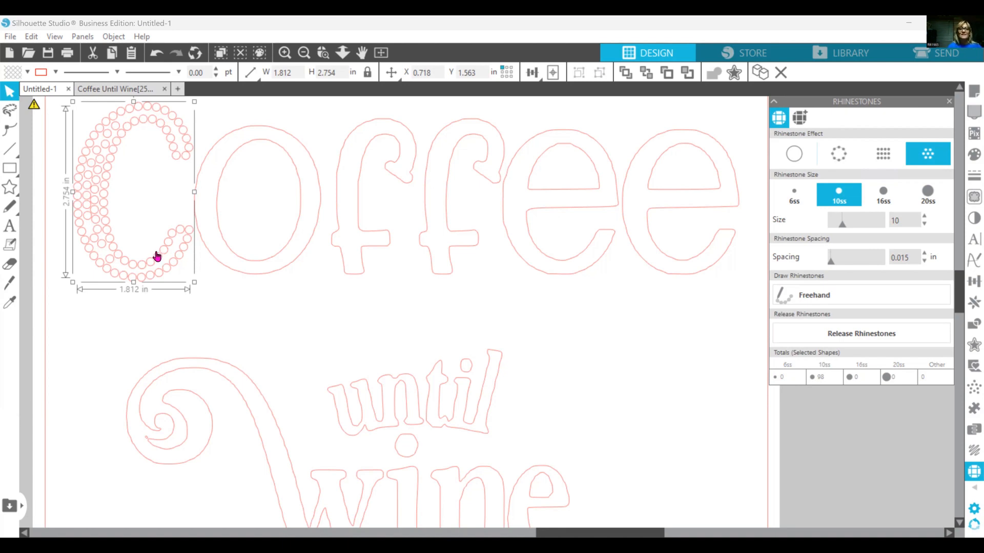
- Try a radial 10ss rhinestone fill on the o's outer outline, and remove the effect again
left_click(266, 262)
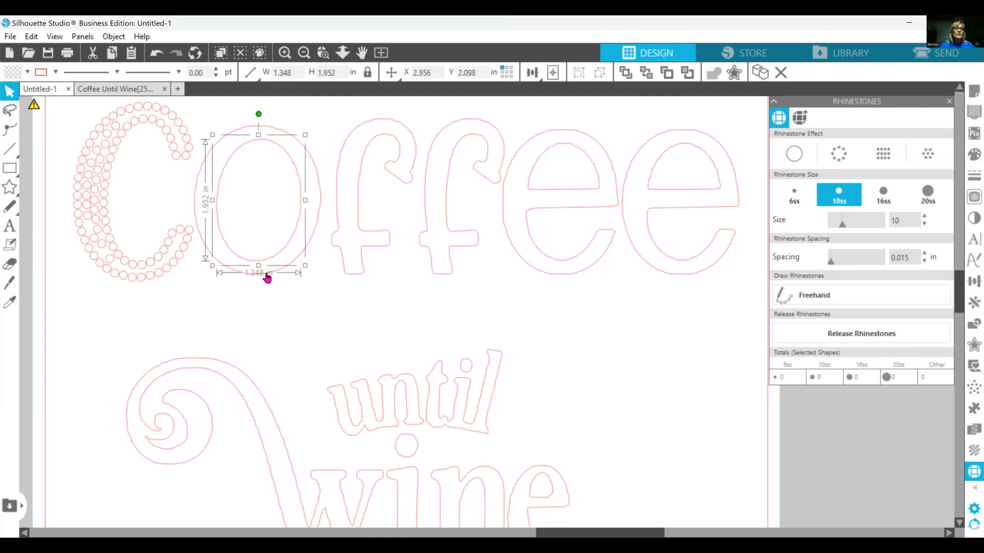
left_click(272, 146)
left_click(247, 129)
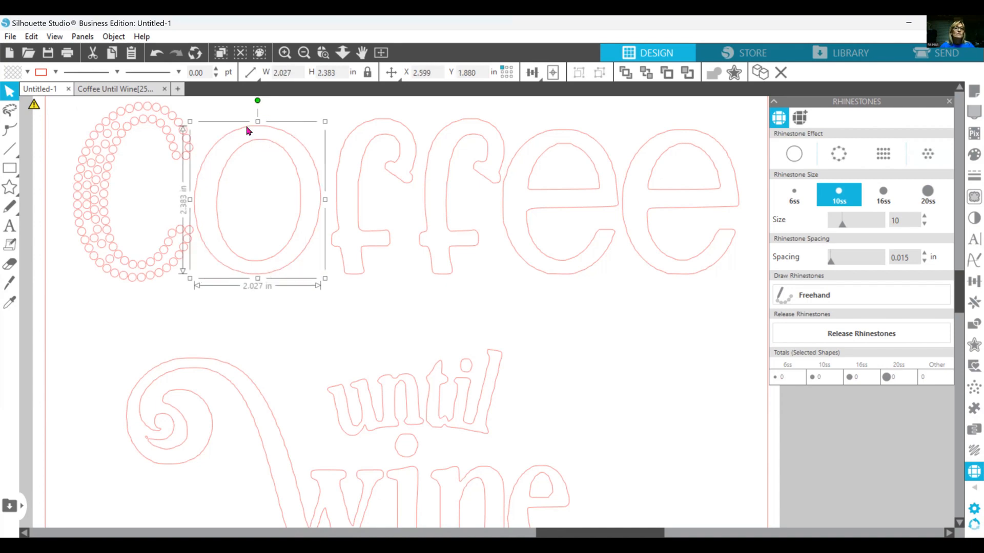
left_click(918, 159)
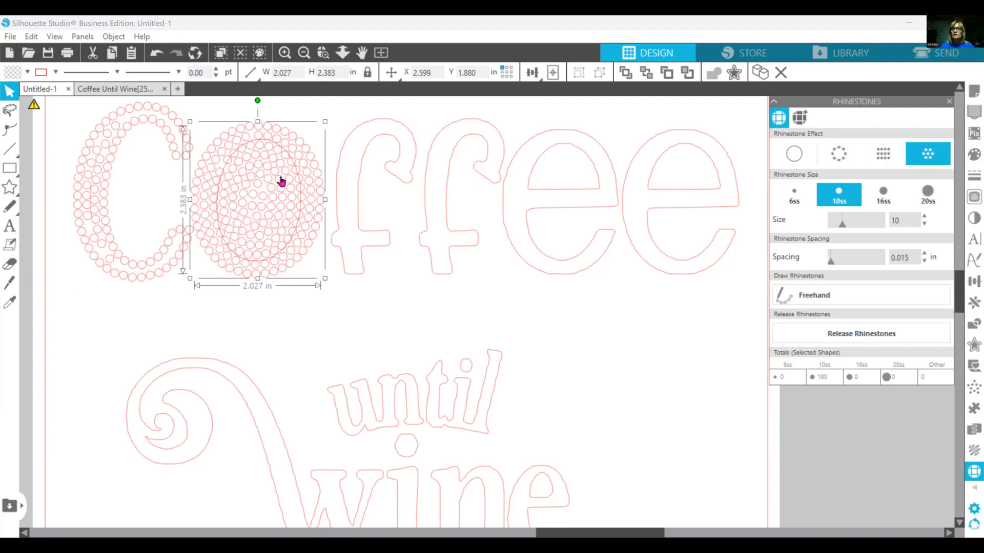
left_click(794, 155)
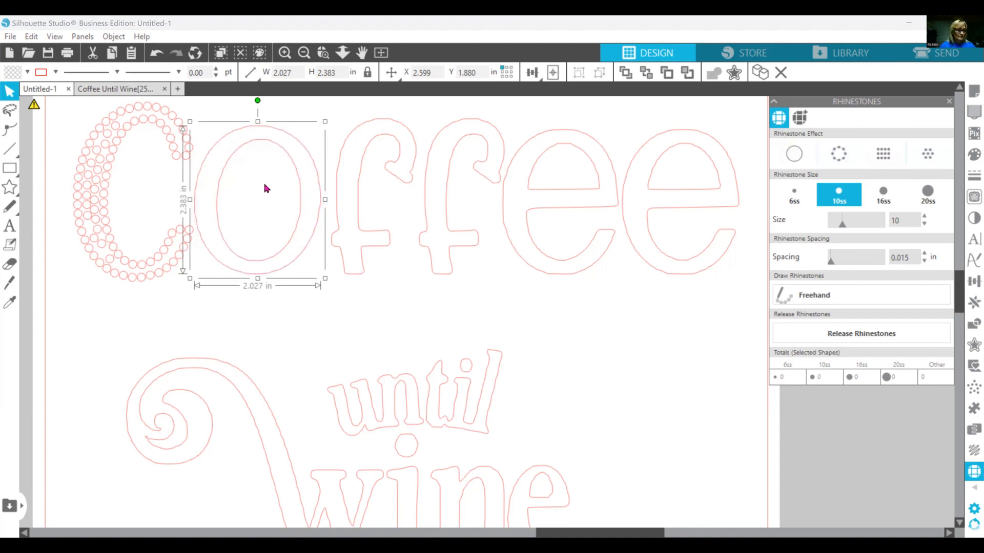
- Group the o's inner and outer outlines, try a radial rhinestone fill on the group, and remove it
left_click(227, 173)
right_click(227, 175)
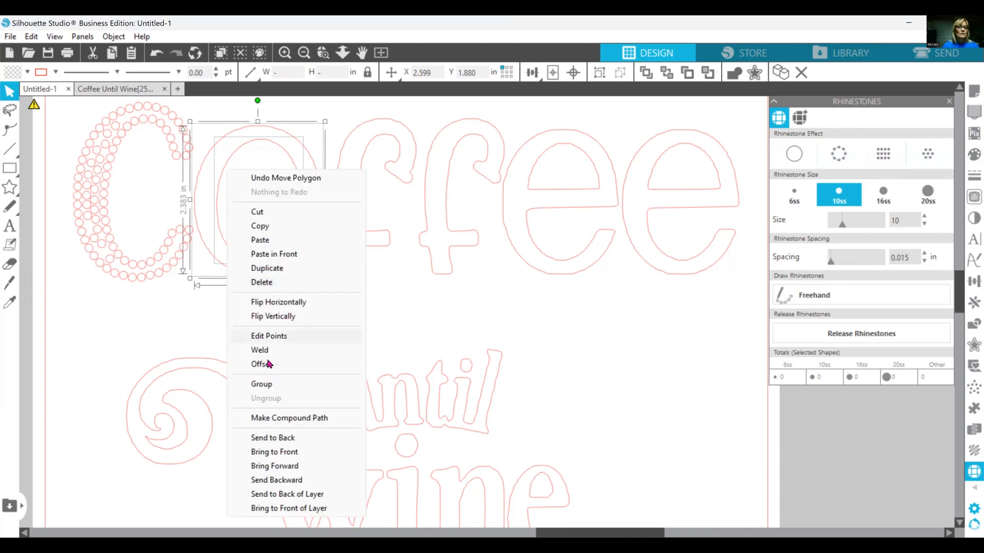
left_click(262, 385)
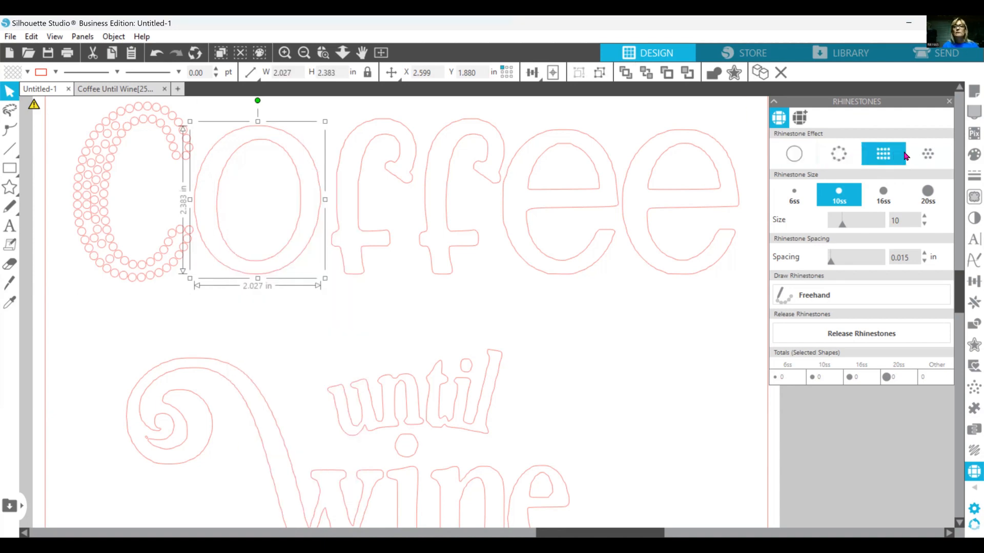
left_click(926, 160)
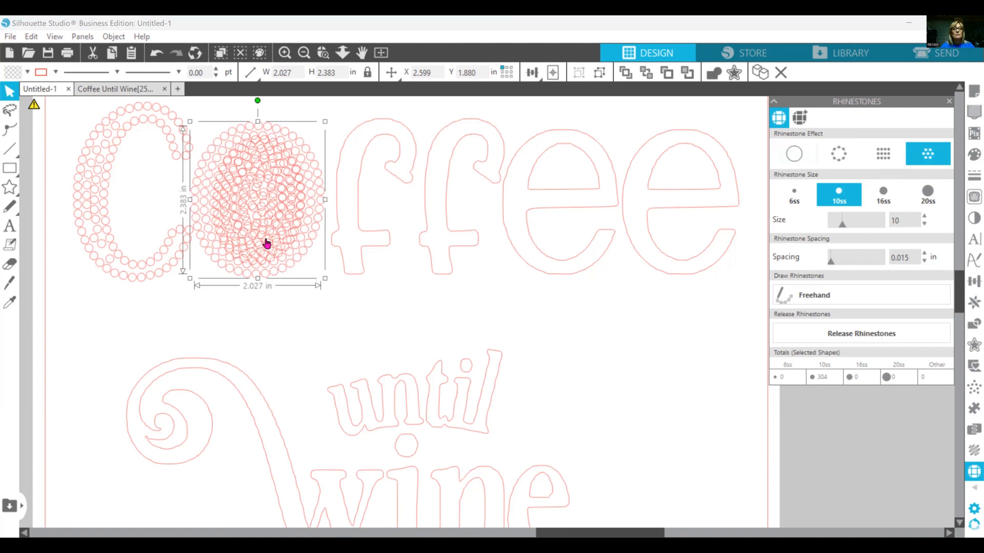
left_click(794, 154)
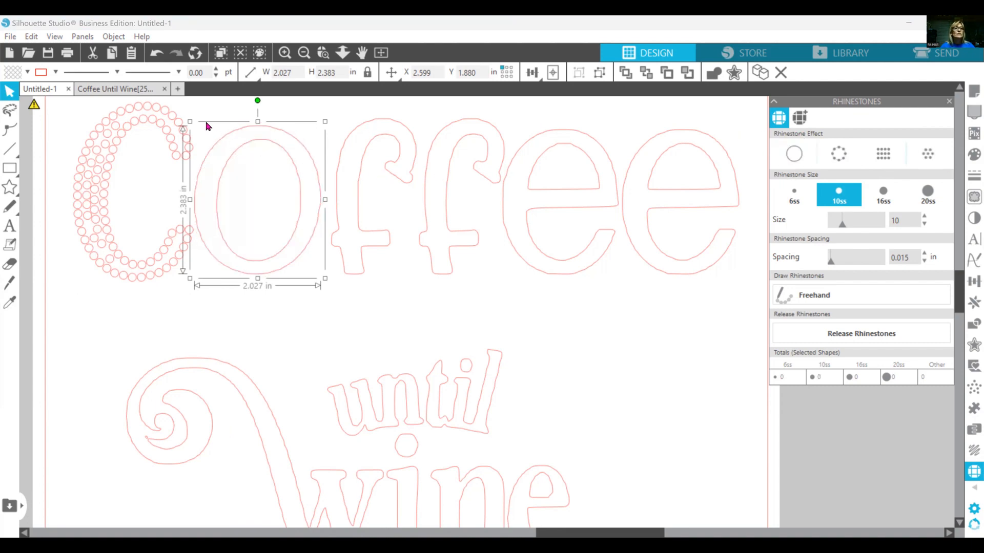
- Divide the o's inner and outer outlines, and pull the separated inner oval off the page and delete it
left_click_drag(206, 122, 310, 283)
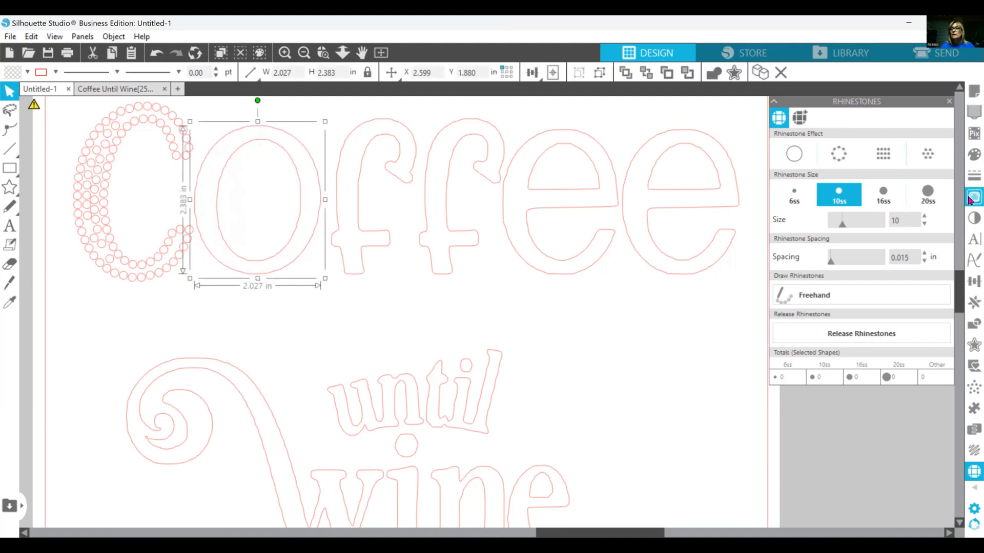
left_click(970, 328)
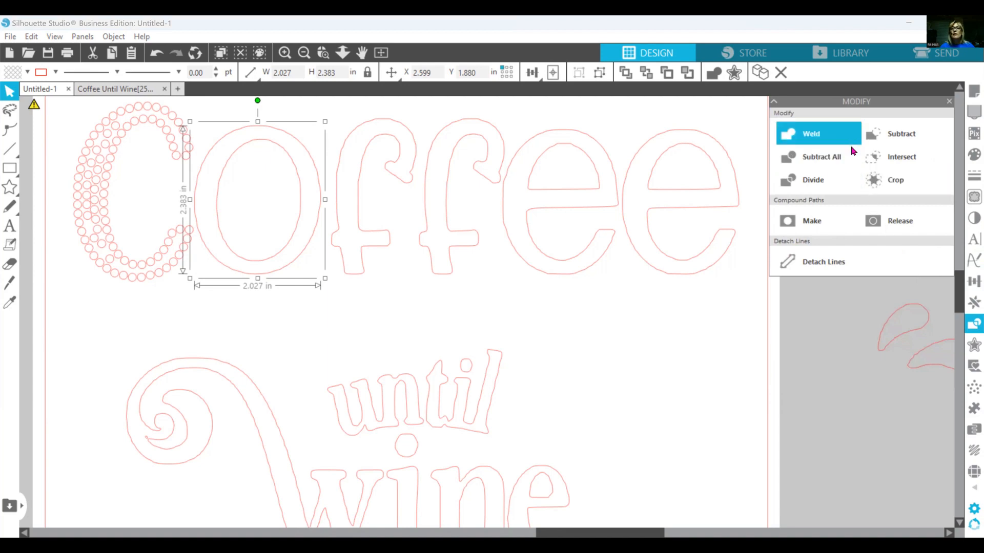
left_click(819, 181)
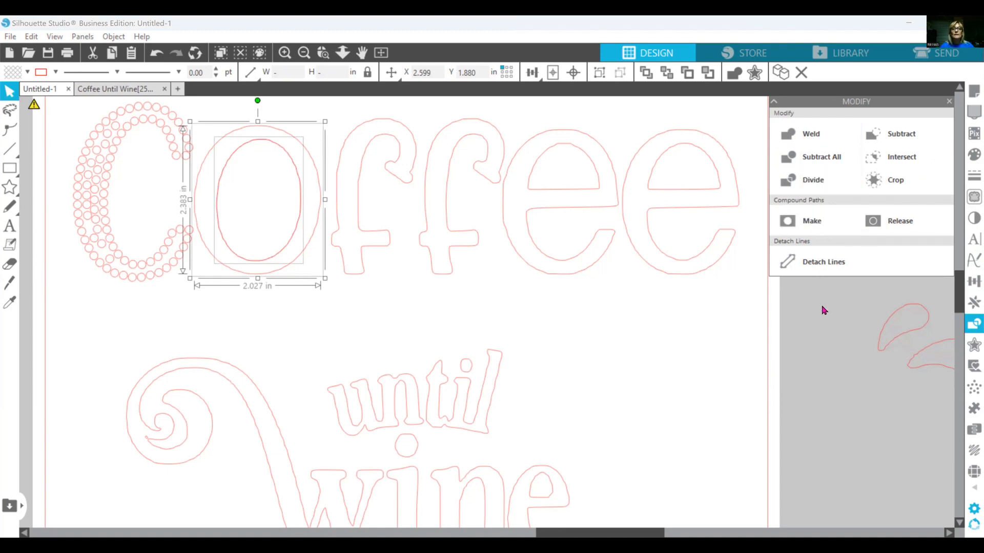
left_click(365, 273)
left_click_drag(269, 238, 303, 243)
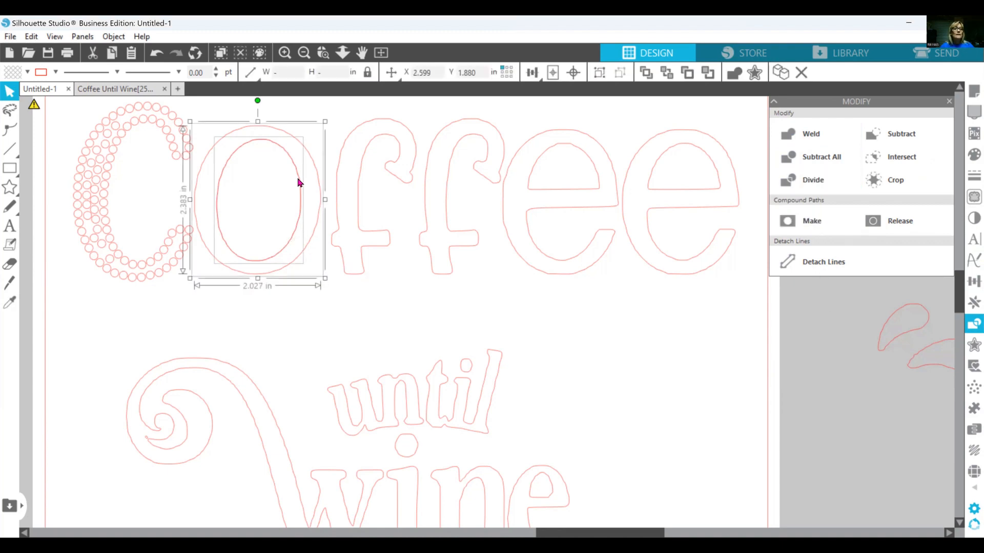
left_click(290, 276)
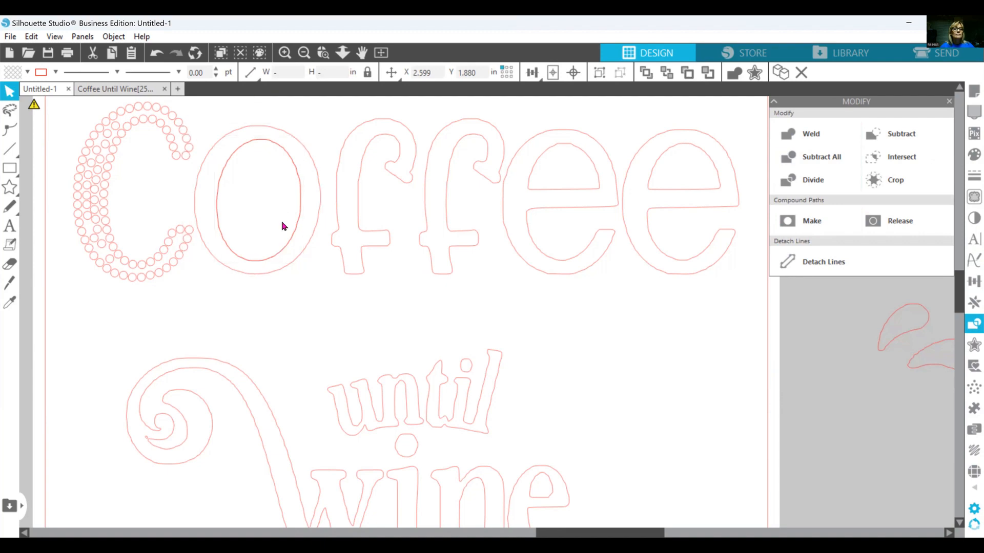
left_click_drag(300, 198, 852, 391)
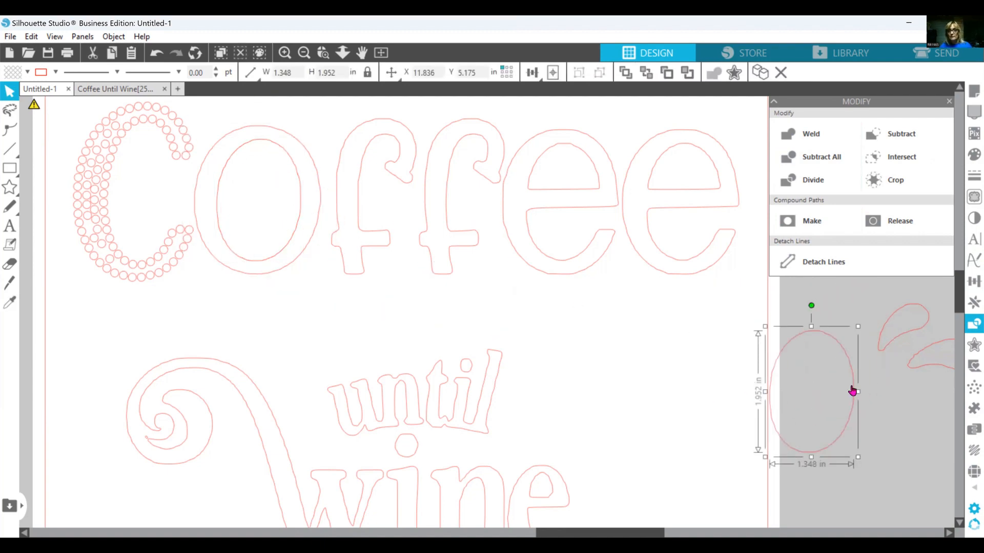
key("Delete")
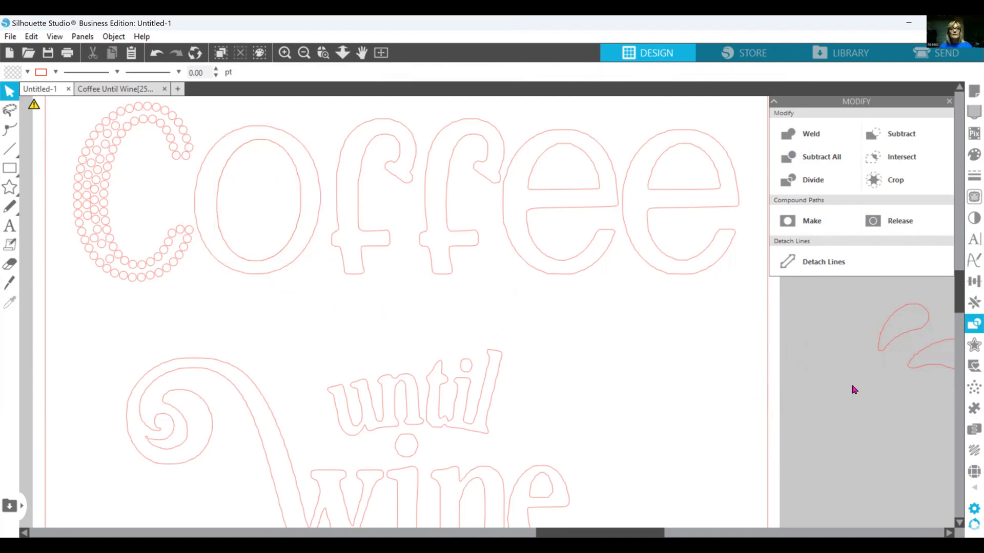
- Fill the ring-shaped o with 10ss rhinestones, comparing the radial fill before applying Linear Fill
left_click(264, 133)
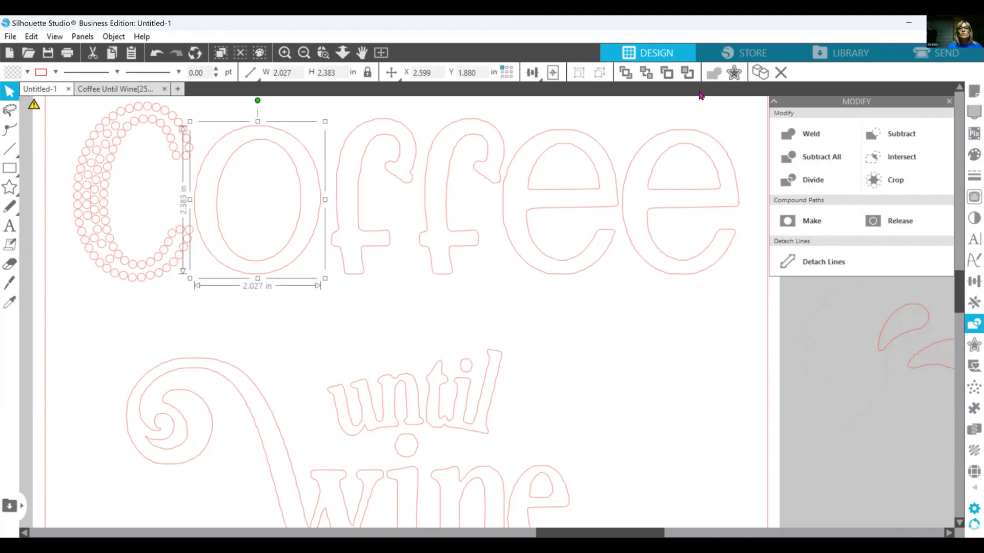
left_click(970, 472)
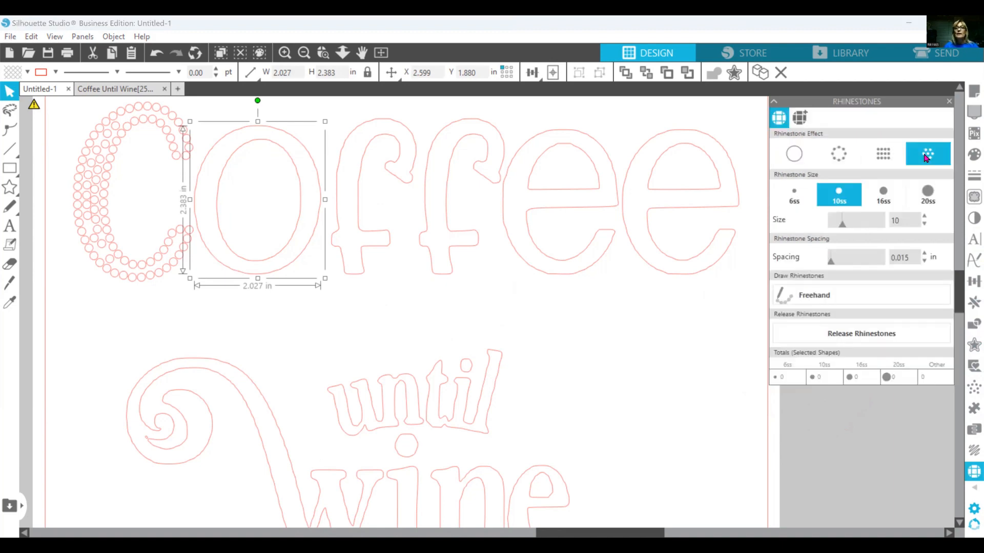
left_click(927, 156)
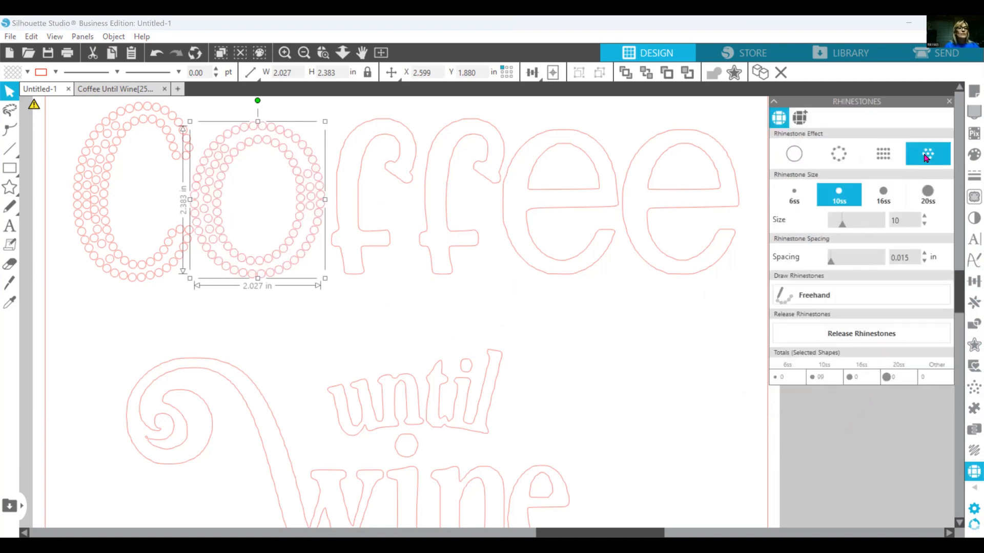
left_click(883, 158)
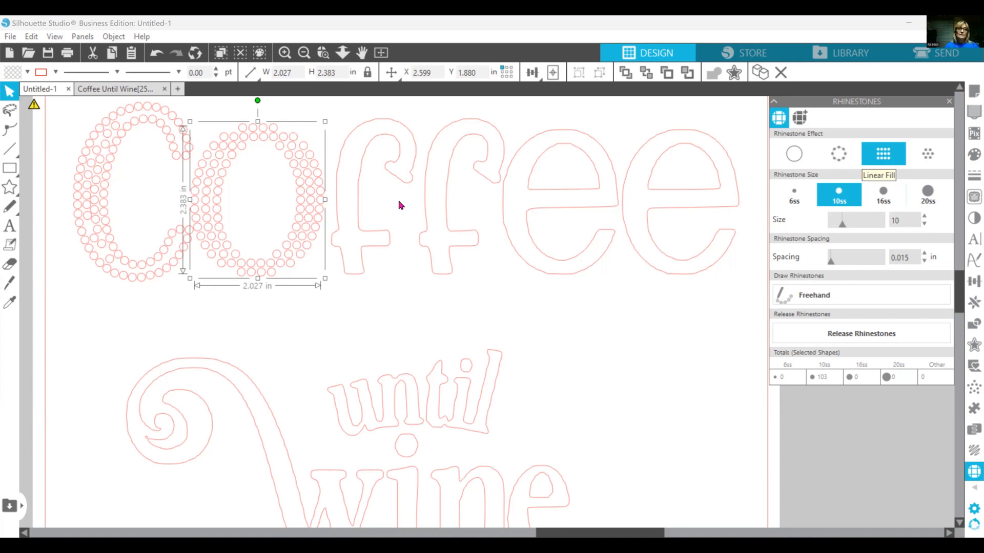
- Try Linear Fill on the C's rhinestones, and switch the letter back to the radial fill
left_click(84, 238)
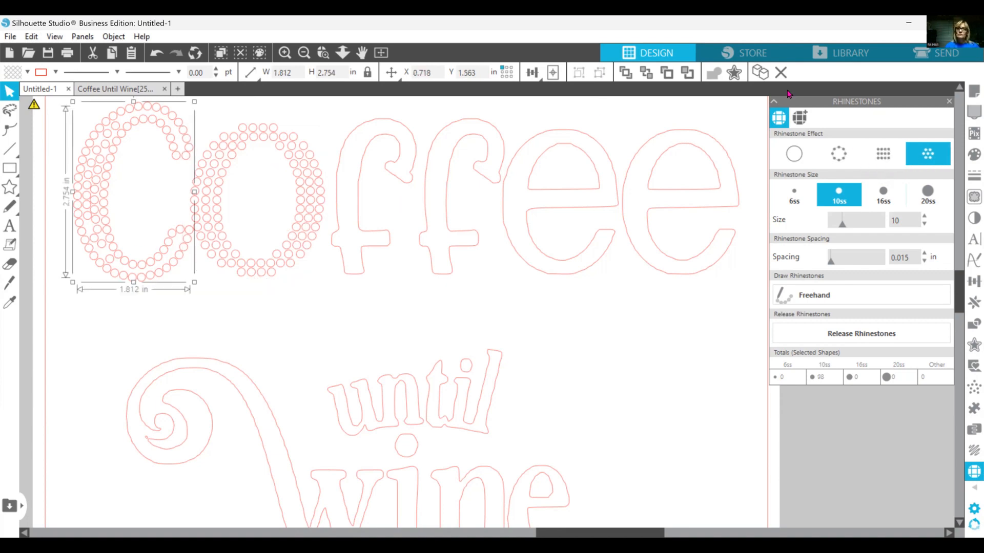
left_click(875, 154)
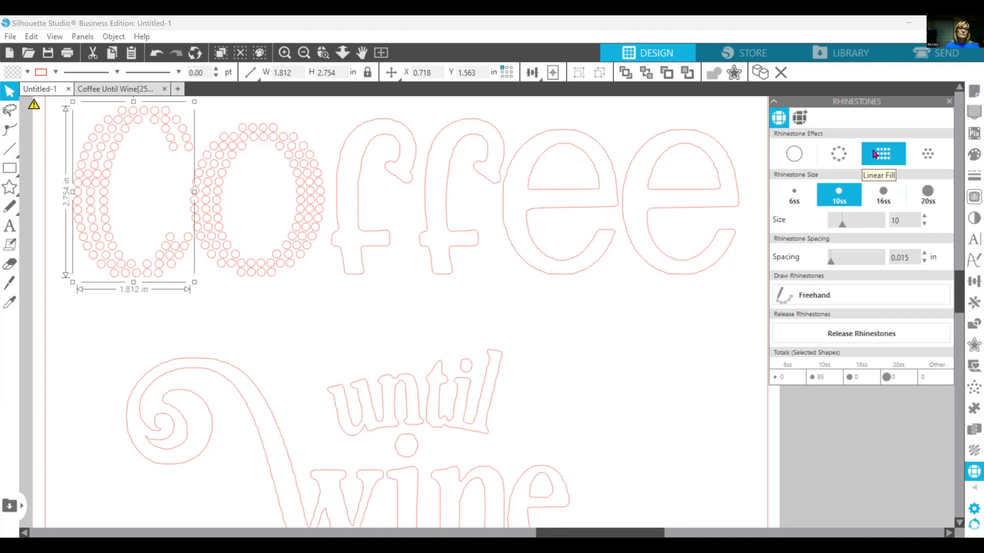
left_click(931, 157)
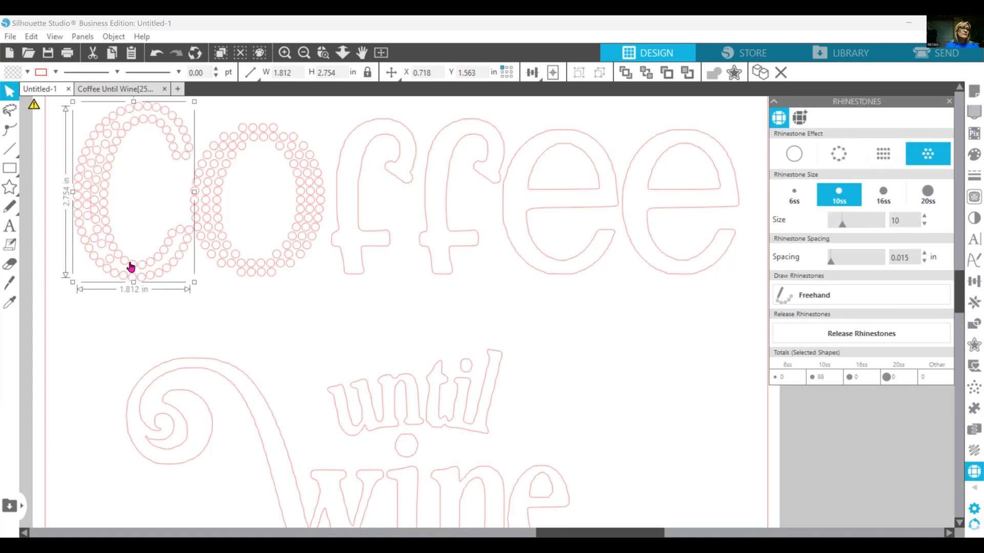
- Fill the first f of "Coffee" with 10ss rhinestones using the radial fill
left_click(373, 247)
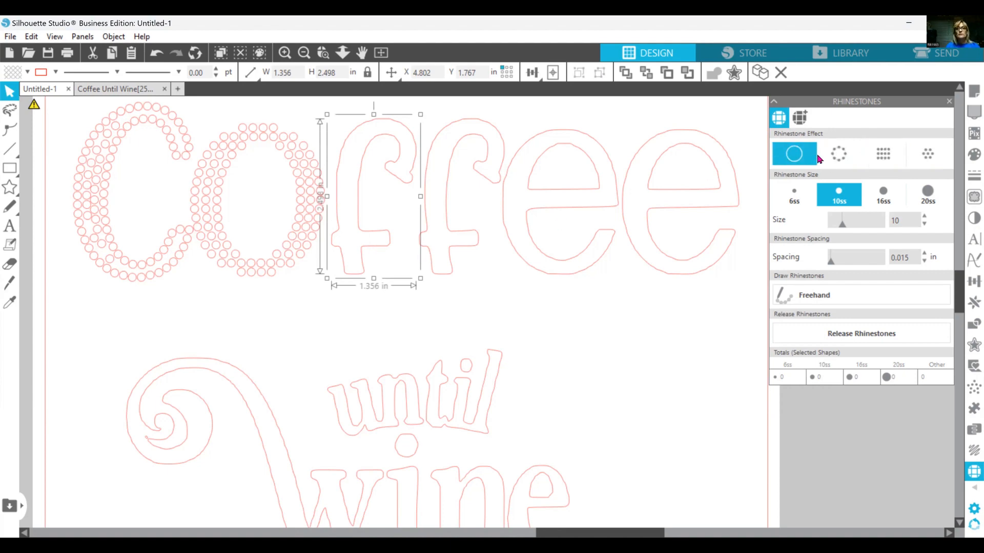
left_click(883, 156)
left_click(925, 154)
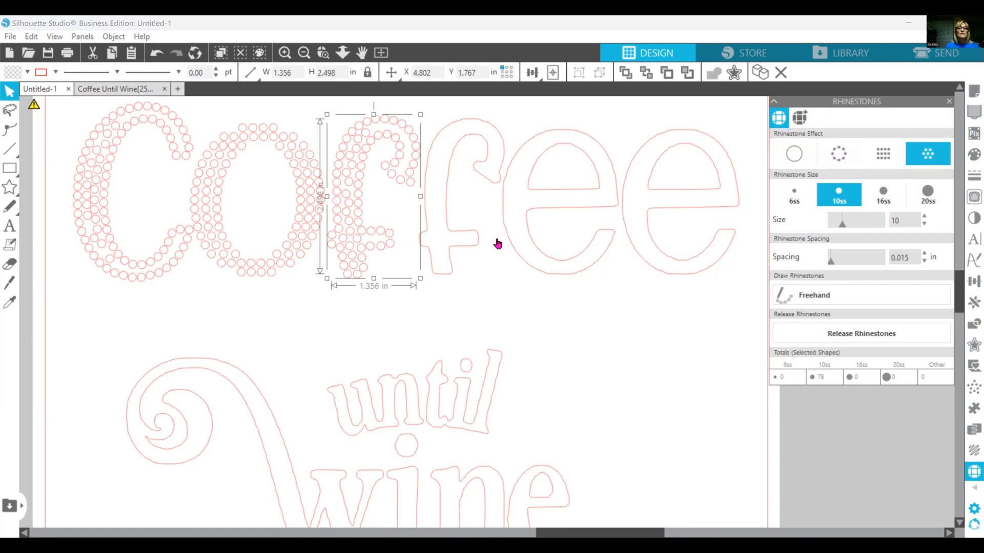
- Divide the first e's inner and outer outlines, and move the separated half-round piece off the page
left_click(538, 254)
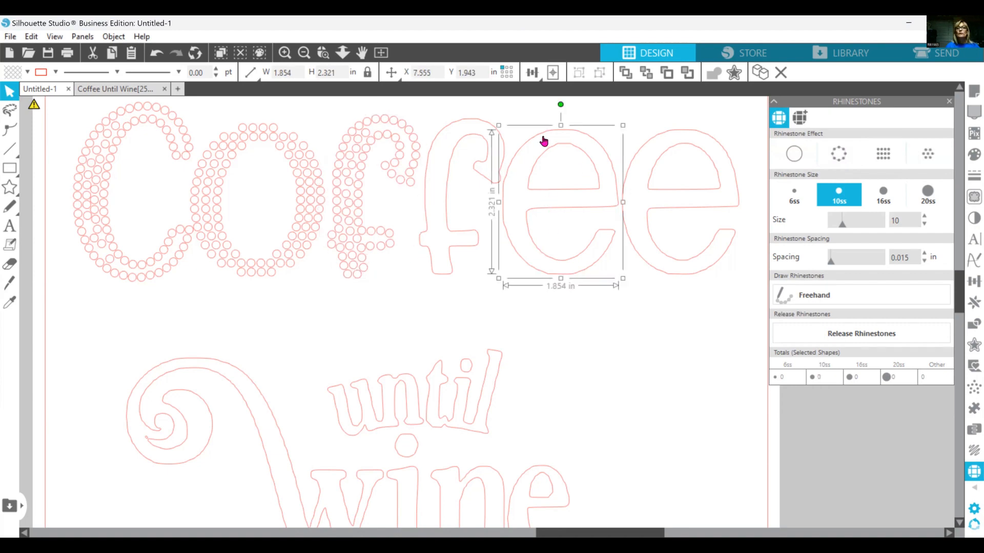
left_click_drag(512, 116, 603, 277)
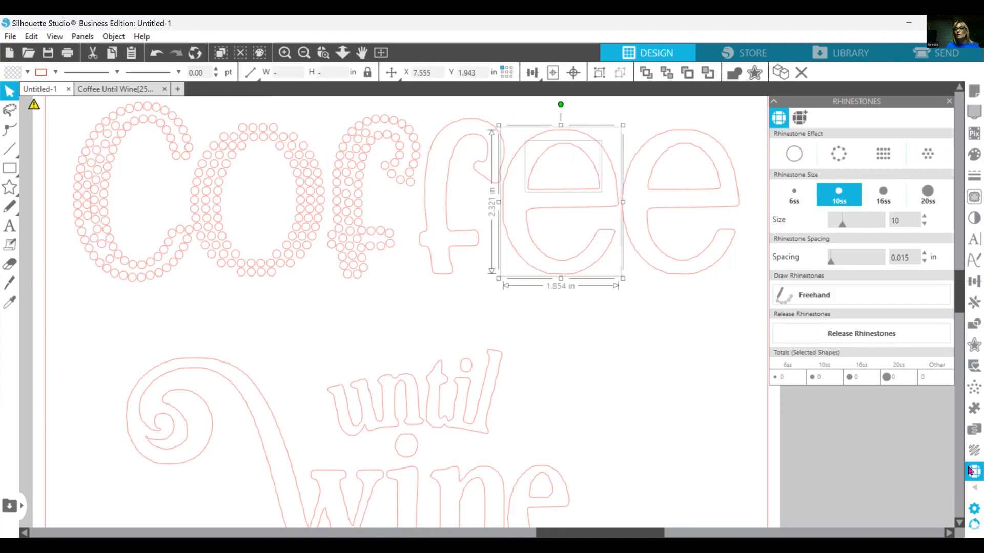
left_click(971, 326)
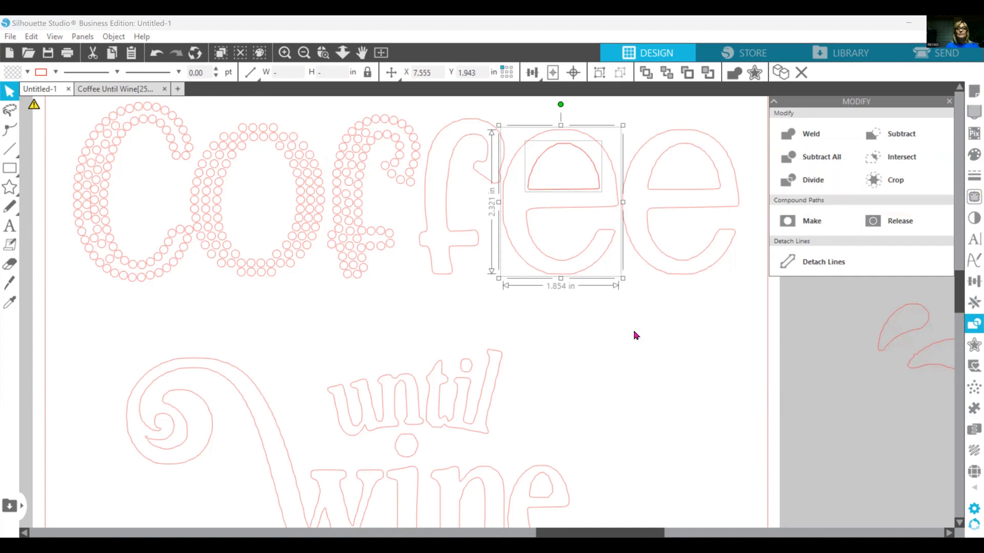
left_click(574, 200)
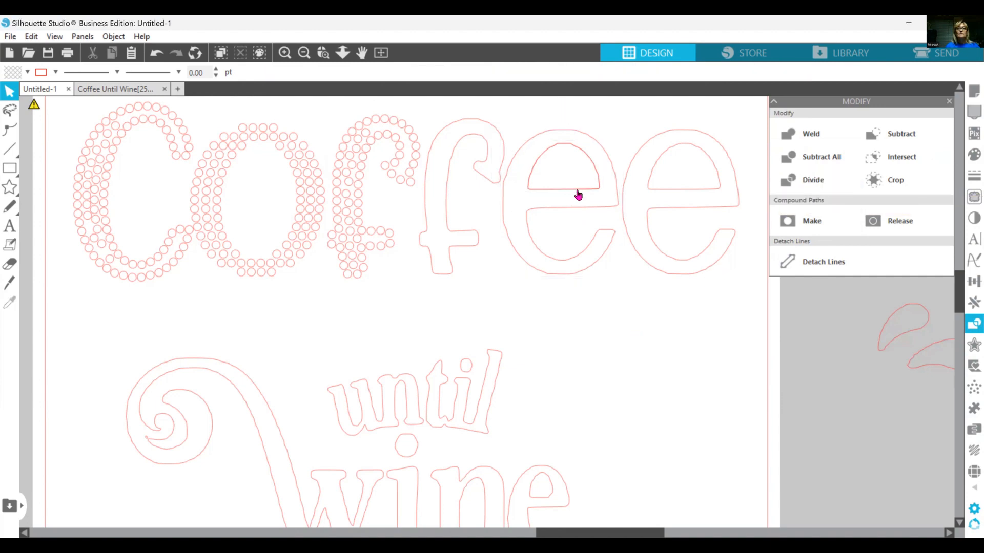
left_click_drag(582, 195, 713, 273)
left_click_drag(796, 336, 825, 363)
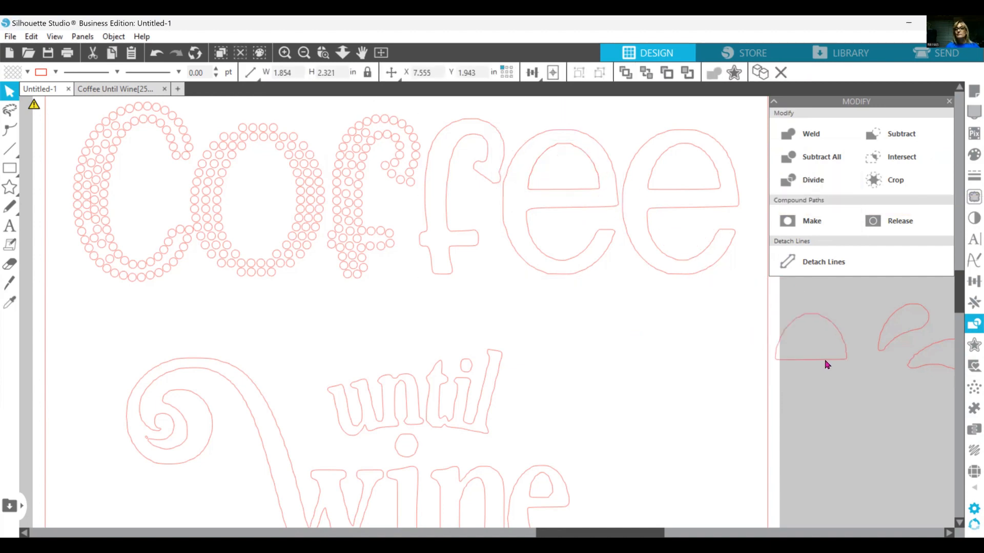
- Delete the leftover half-round piece and fill the first e with 10ss rhinestones using Radial Fill, comparing it with Linear Fill
left_click(811, 350)
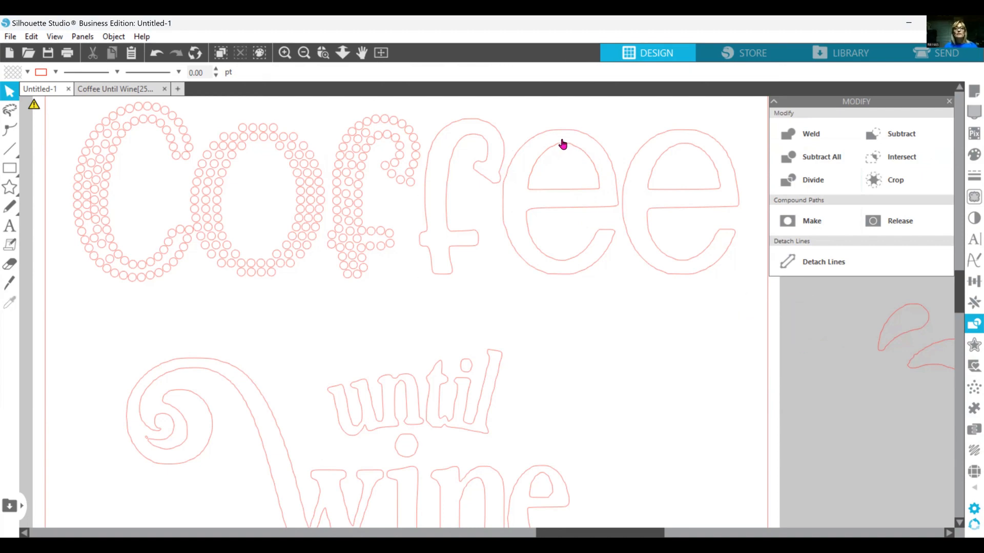
left_click(553, 135)
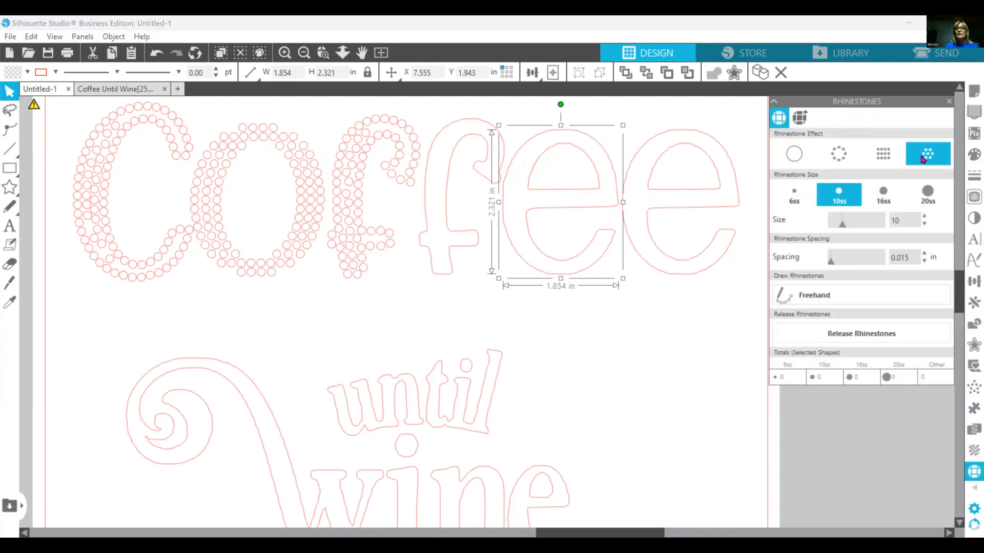
left_click(887, 161)
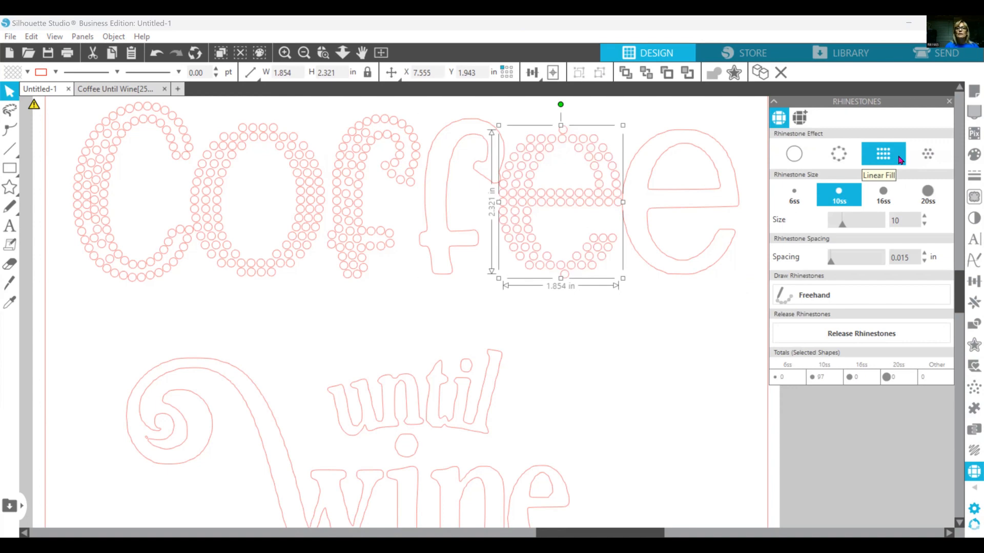
left_click(928, 156)
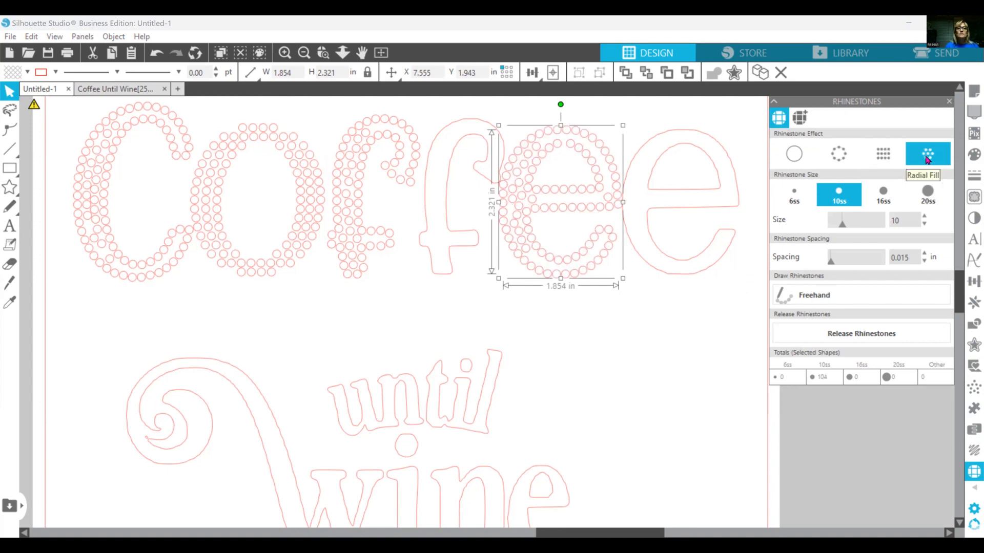
left_click(886, 161)
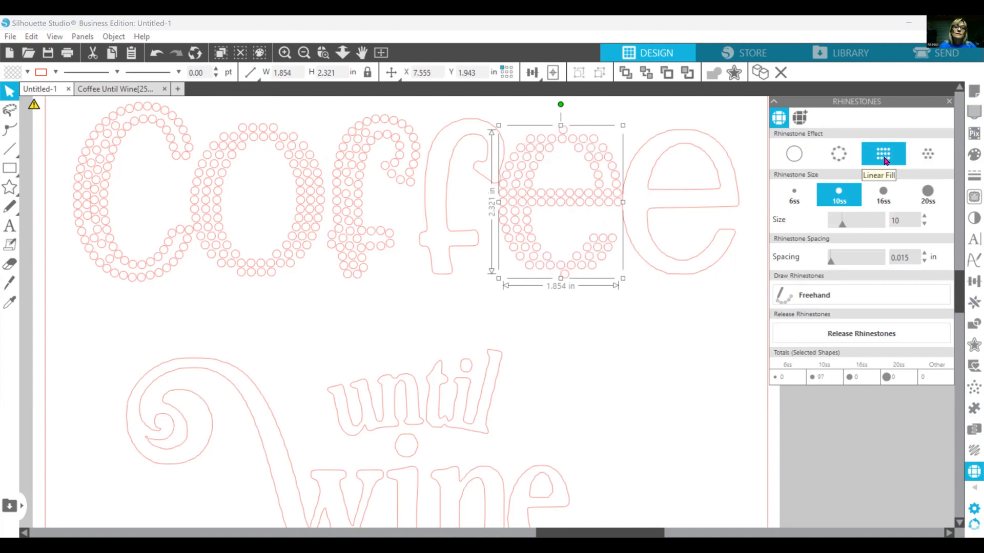
left_click(929, 156)
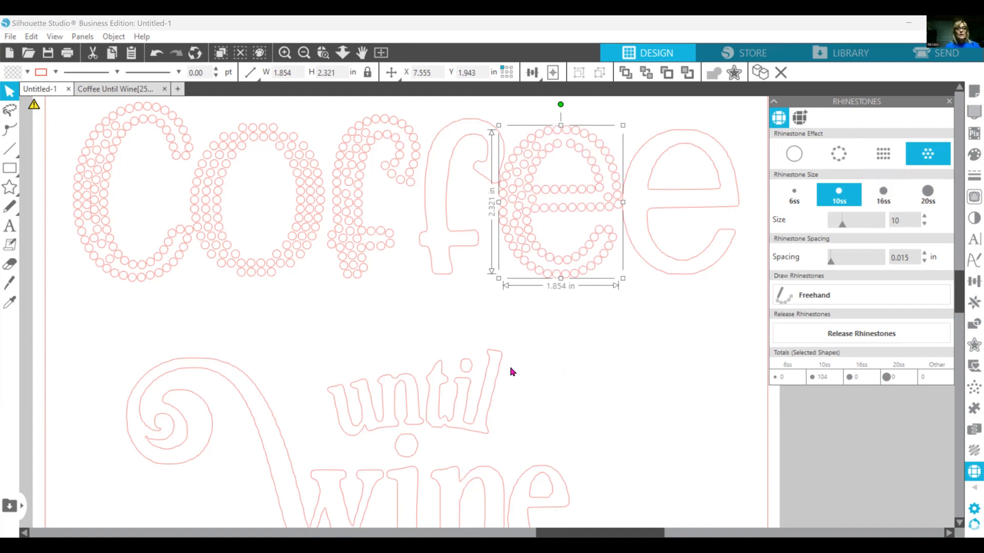
- Move the last e of "Coffee" slightly away from the e beside it
left_click(304, 53)
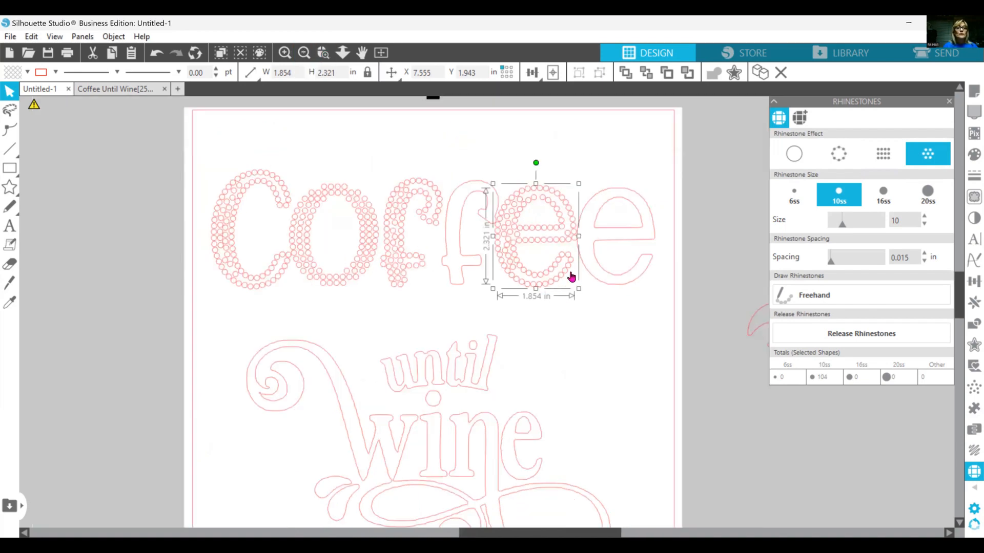
left_click(605, 282)
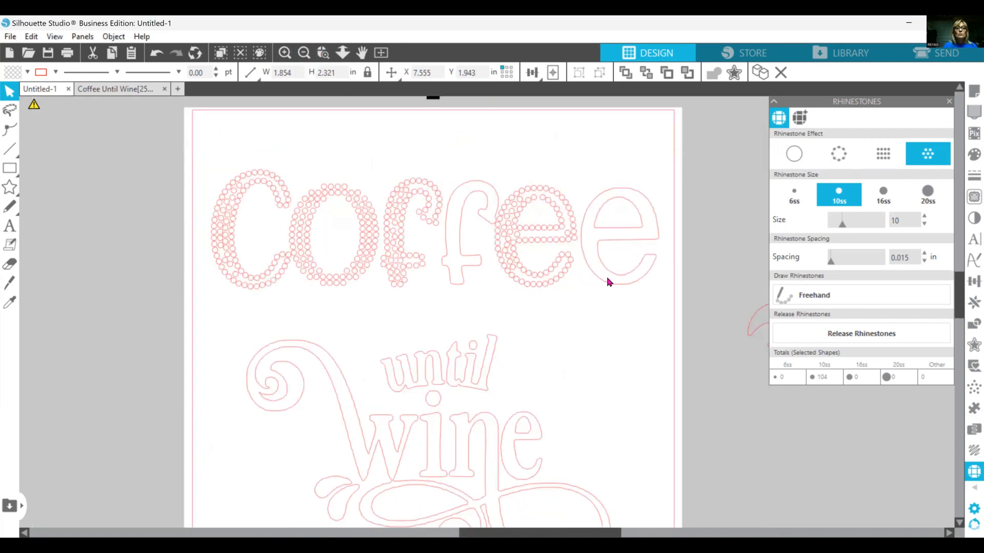
left_click(614, 231)
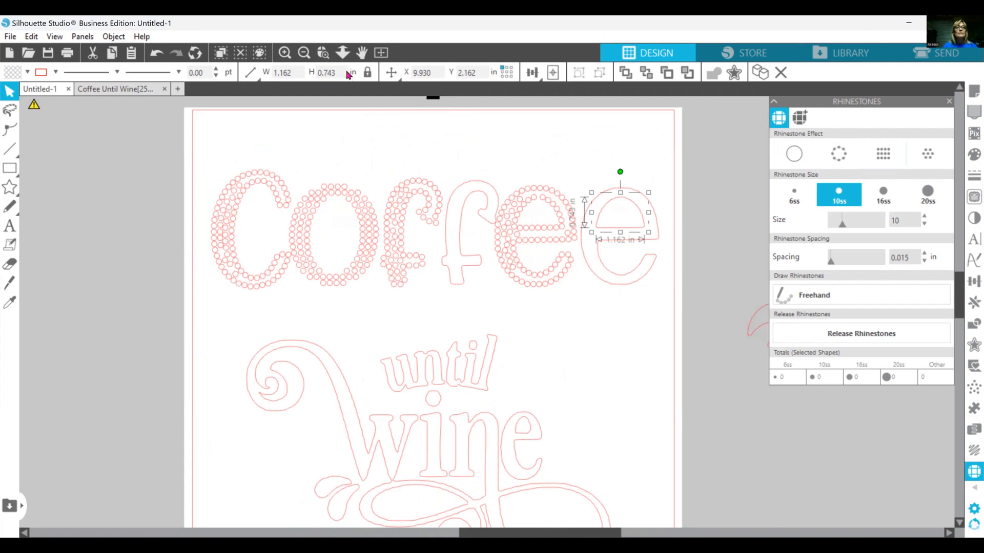
left_click(284, 53)
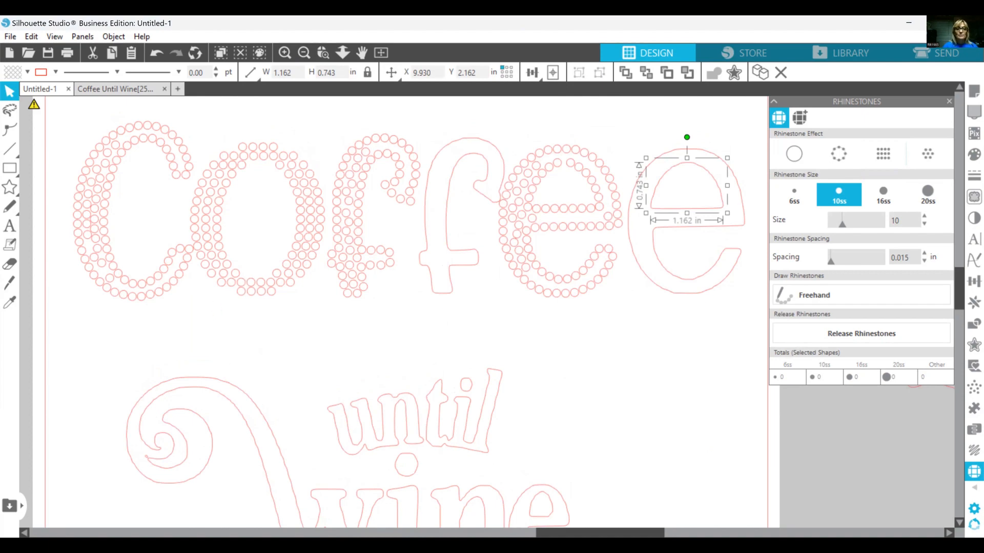
left_click_drag(543, 533, 504, 533)
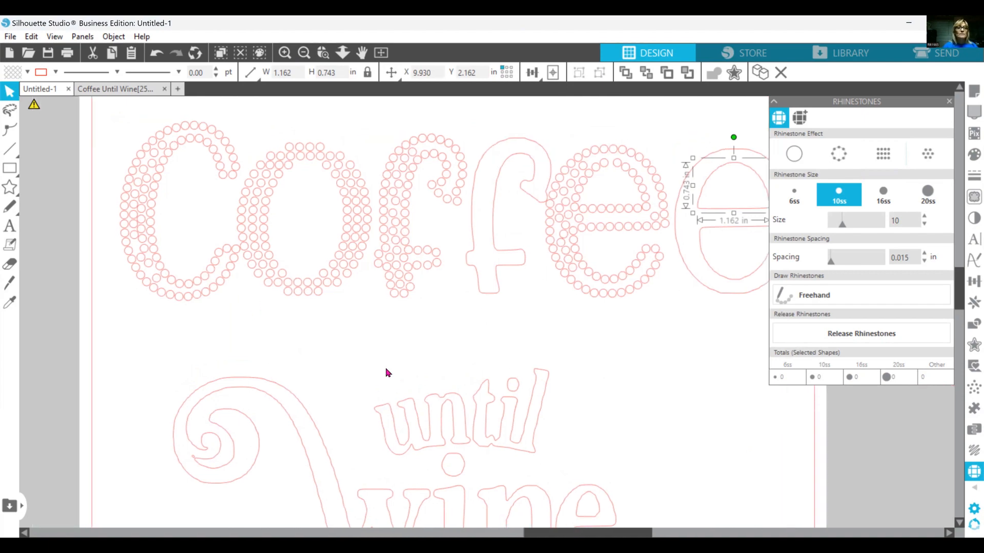
- Color the rhinestones of the C, the o, the first f and the first e brown, hex 87603E
left_click(298, 288)
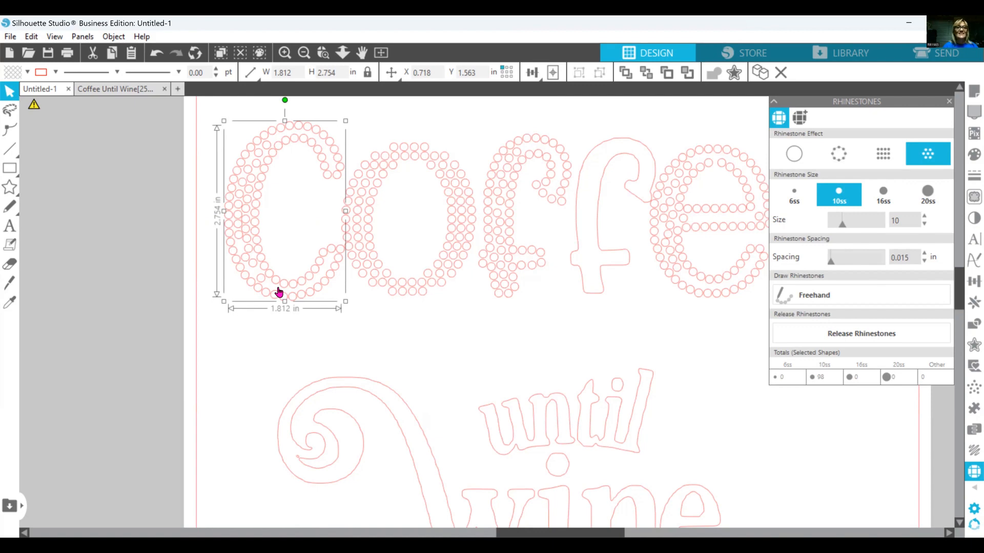
left_click(970, 162)
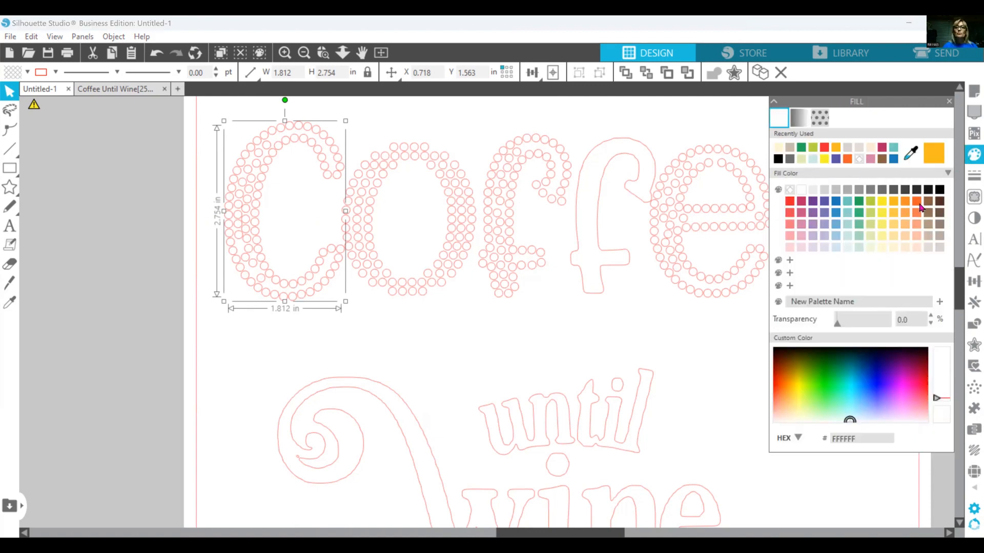
left_click(931, 203)
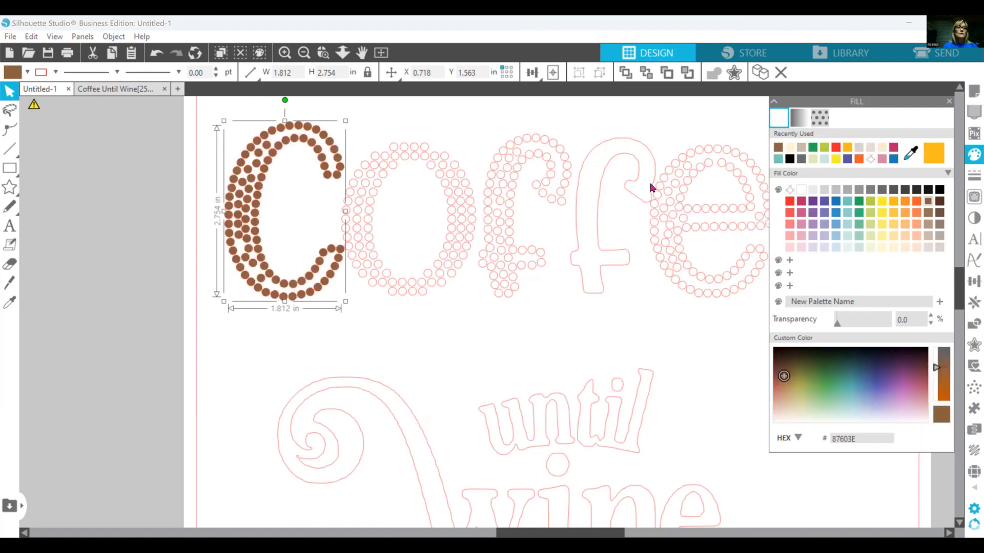
left_click(439, 167)
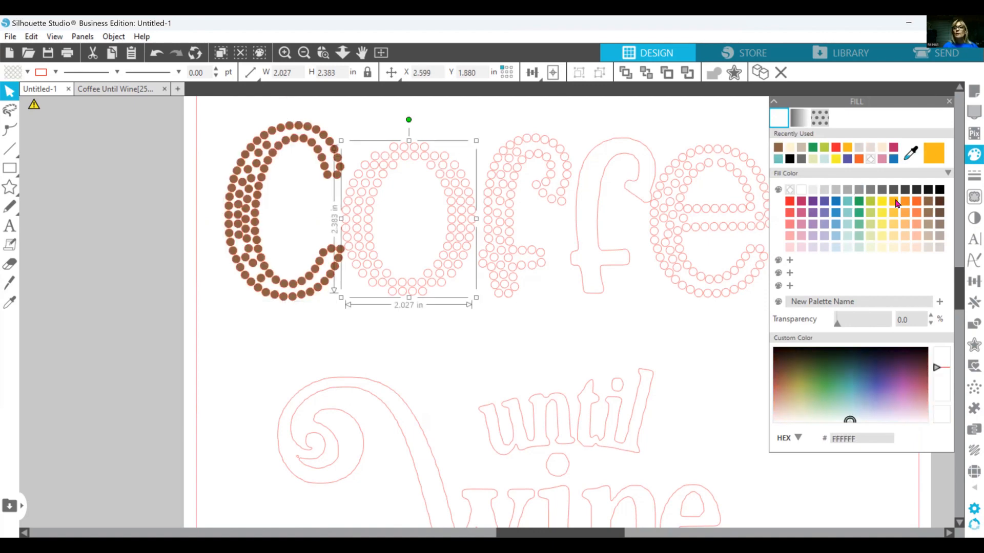
left_click(929, 204)
left_click(554, 198)
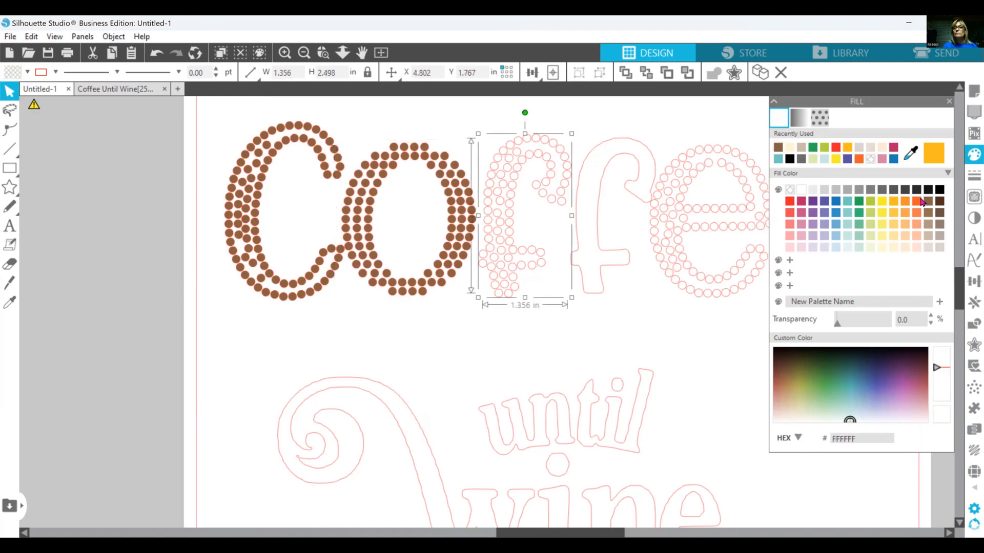
left_click(928, 201)
left_click(682, 210)
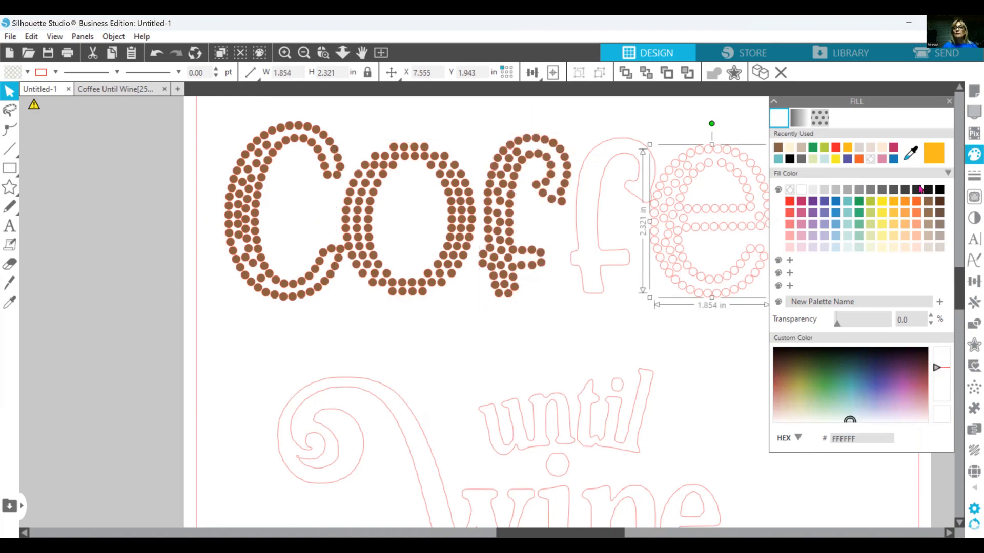
left_click(929, 202)
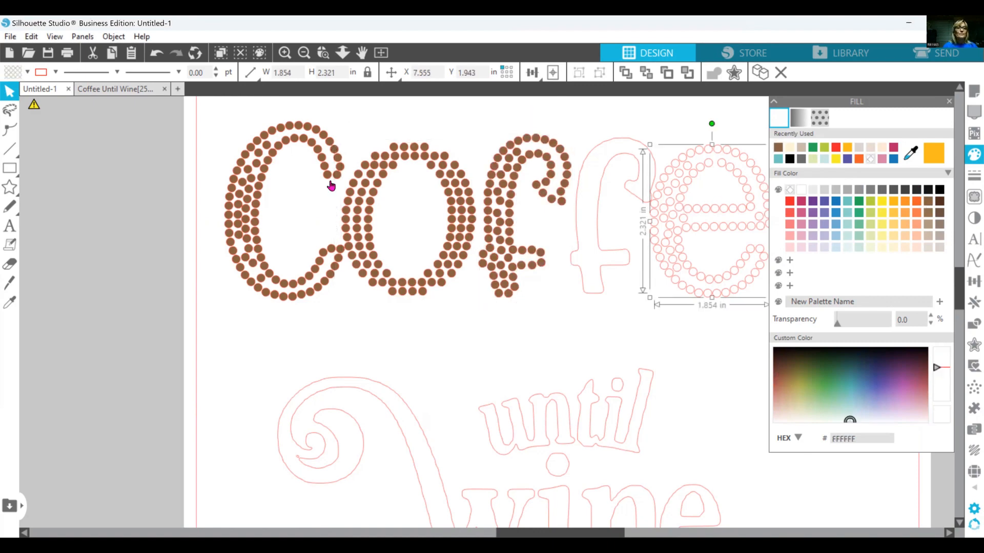
- Release the C's rhinestones so its stones can be edited individually
left_click(232, 212)
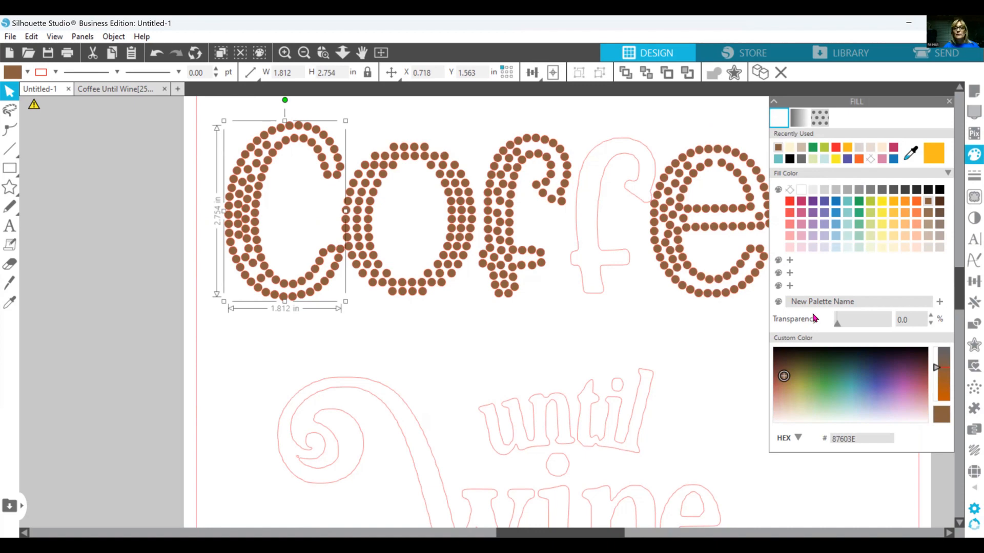
left_click(973, 470)
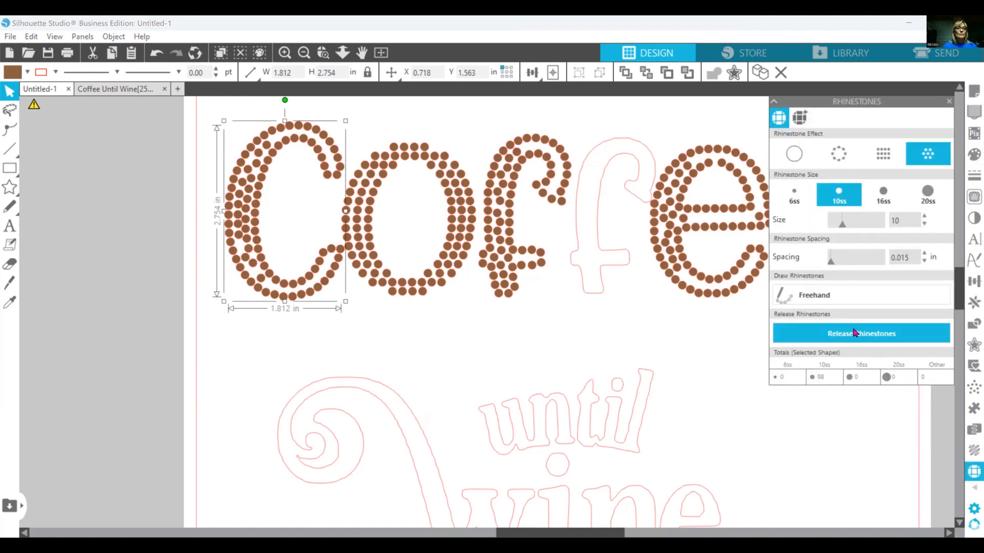
left_click(854, 333)
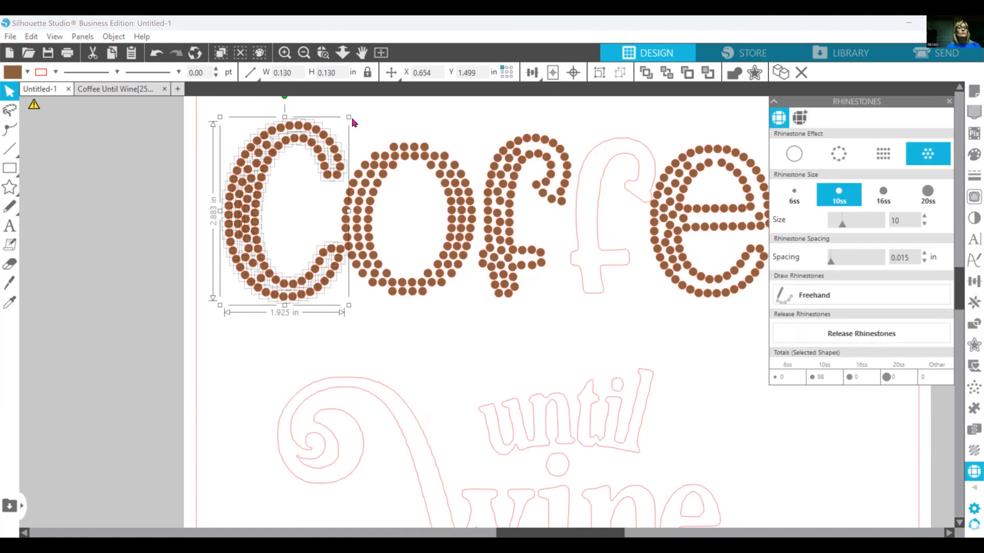
left_click(268, 215)
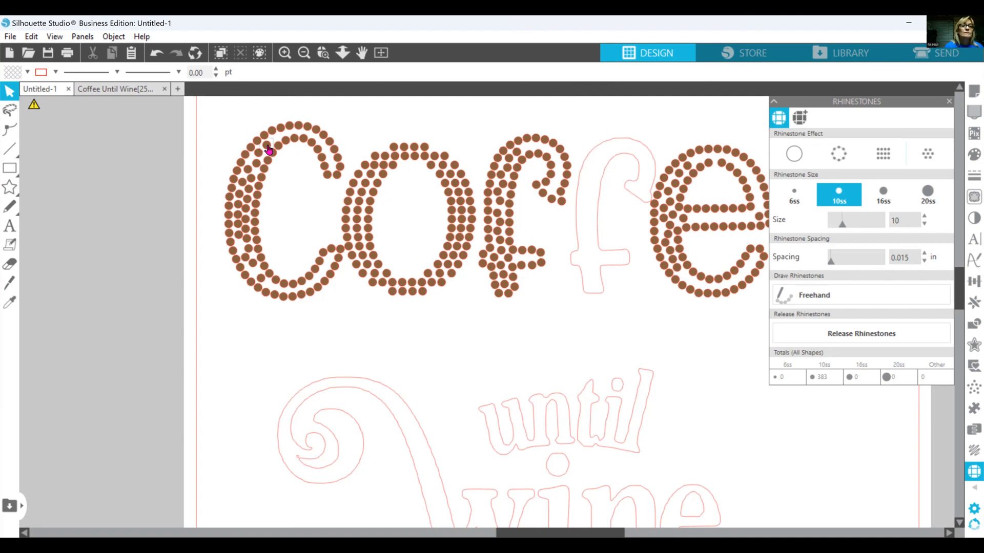
- Duplicate two single stones in the C and place the copies in the gap of its upper curve
right_click(325, 175)
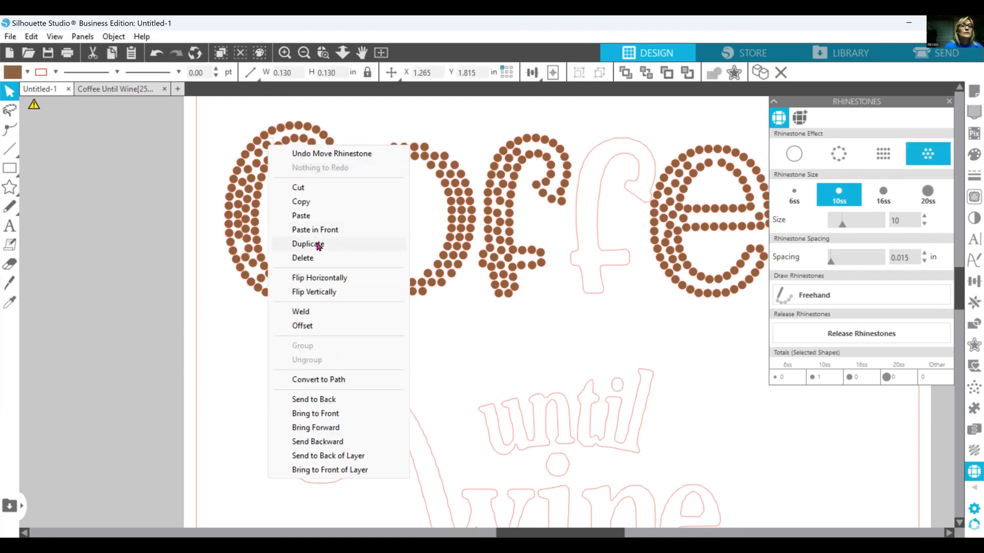
left_click(282, 153)
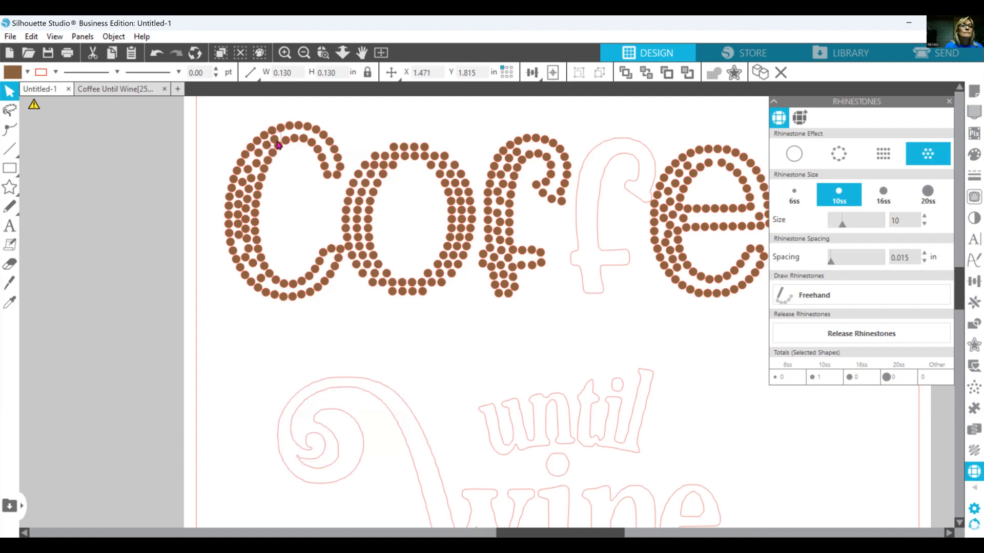
right_click(277, 142)
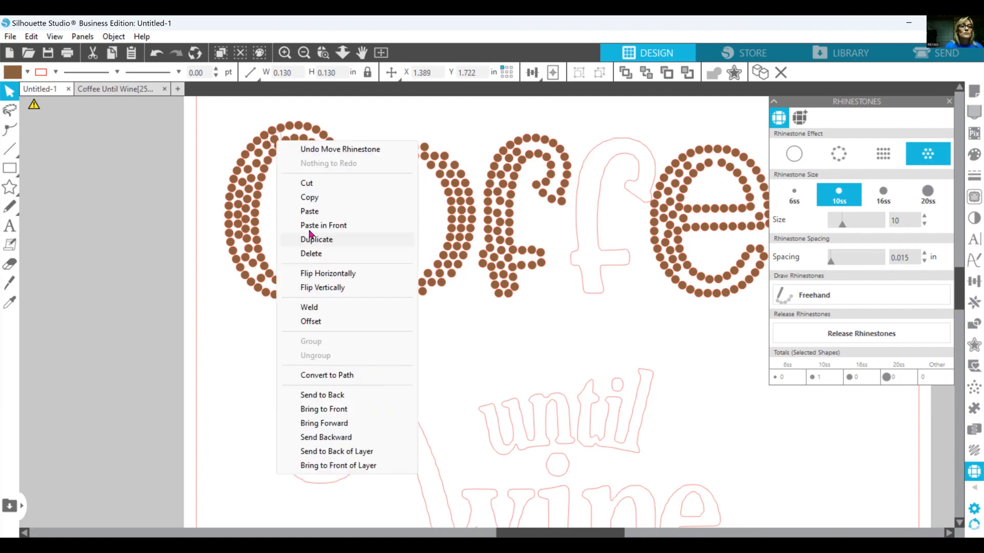
left_click(314, 239)
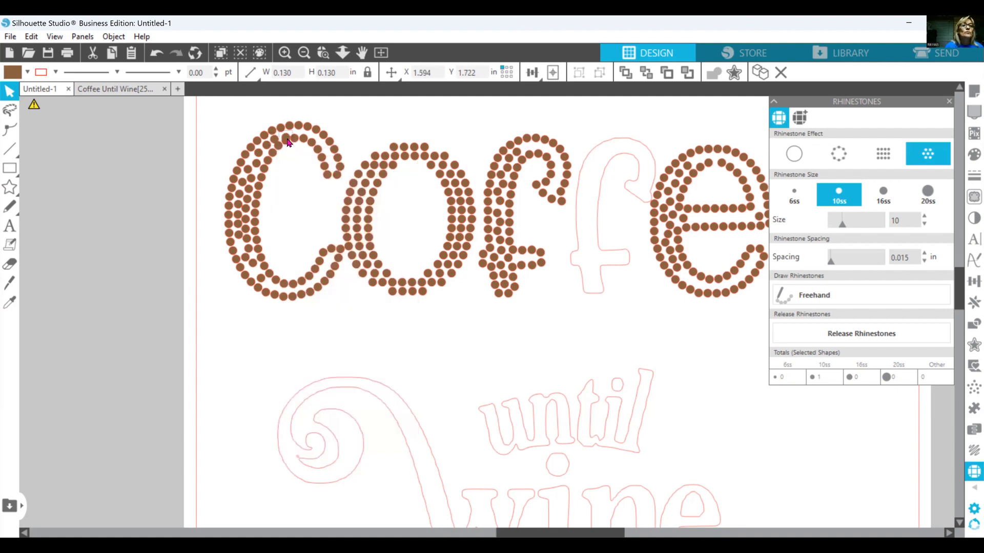
left_click_drag(290, 156, 291, 147)
left_click(287, 142)
left_click(295, 144)
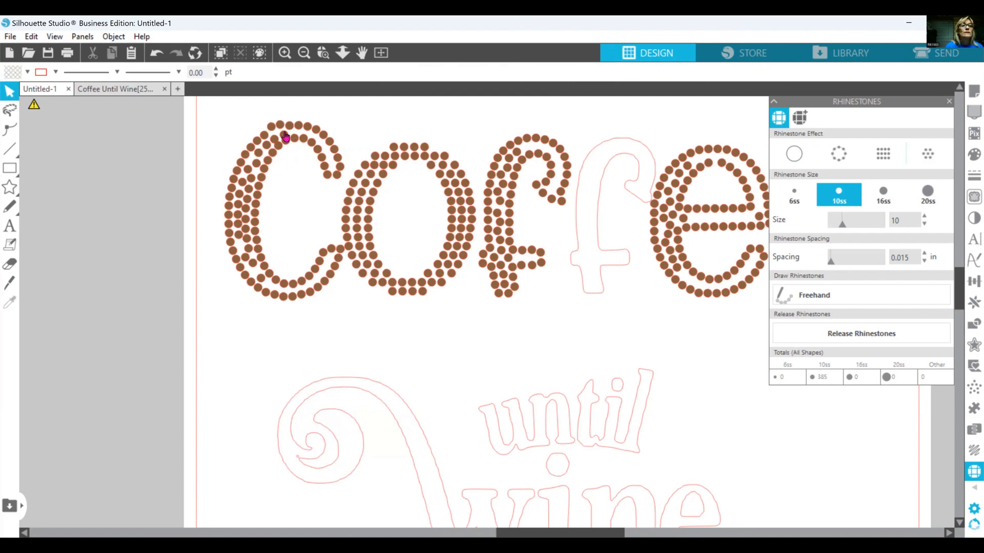
- Nudge the added stone and the outer stones at the top of the C so they no longer crowd
left_click(287, 135)
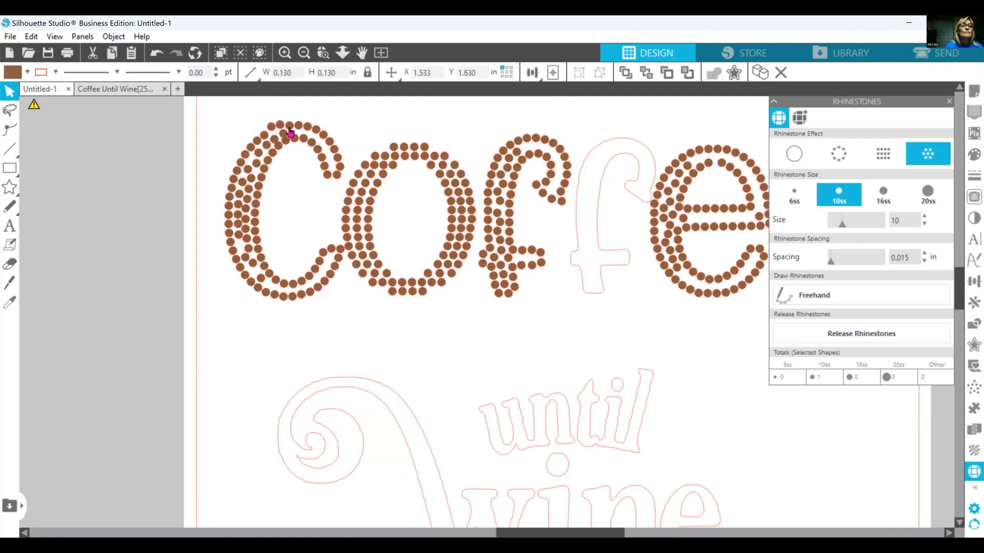
left_click(290, 126)
right_click(281, 135)
left_click(275, 182)
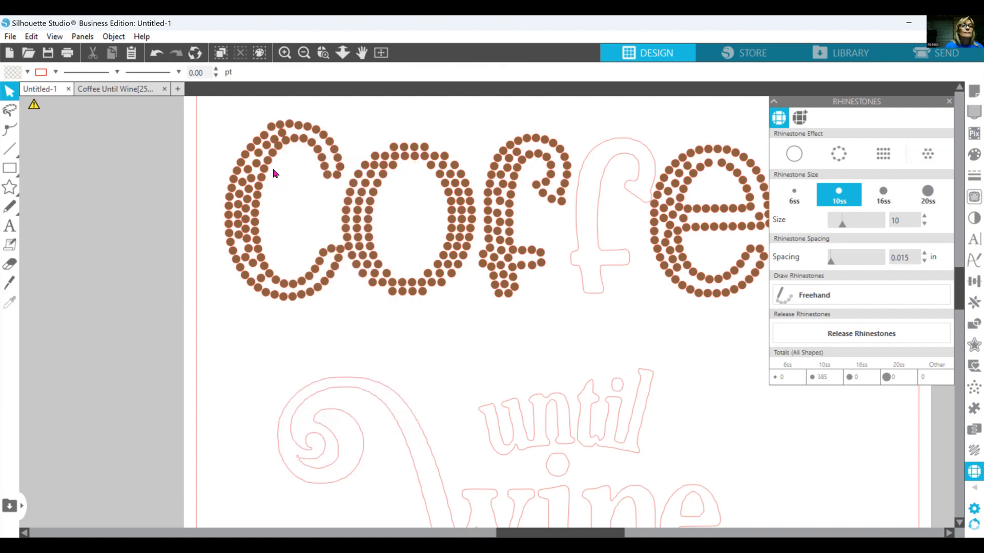
- Adjust the spacing of the stones around the added ones in the C's upper-left curve
left_click(272, 135)
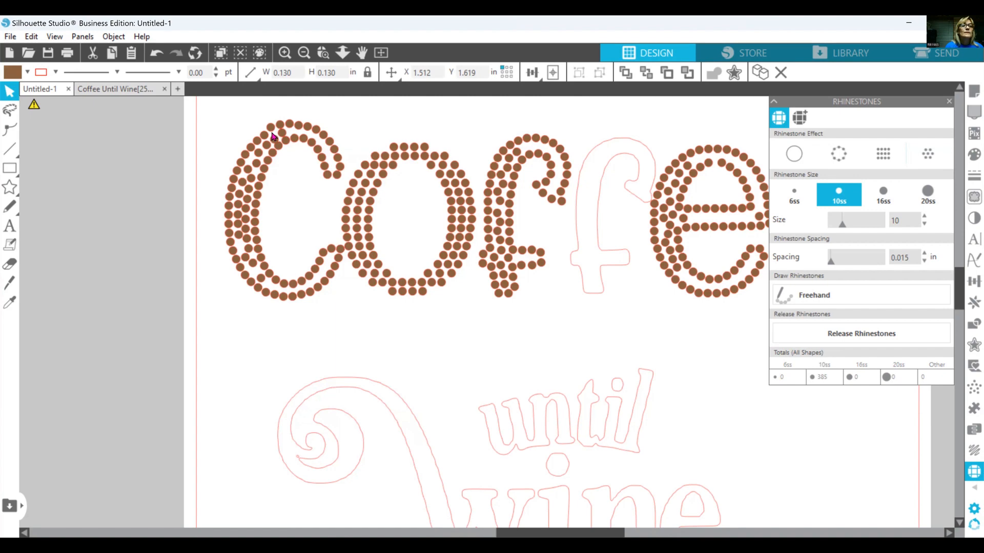
left_click_drag(272, 133, 273, 135)
left_click(273, 144)
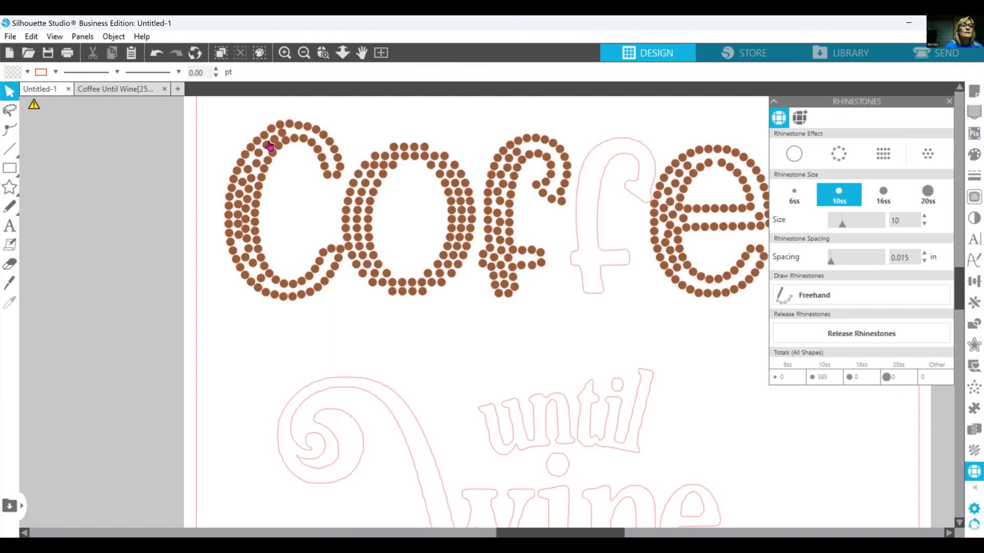
left_click(272, 140)
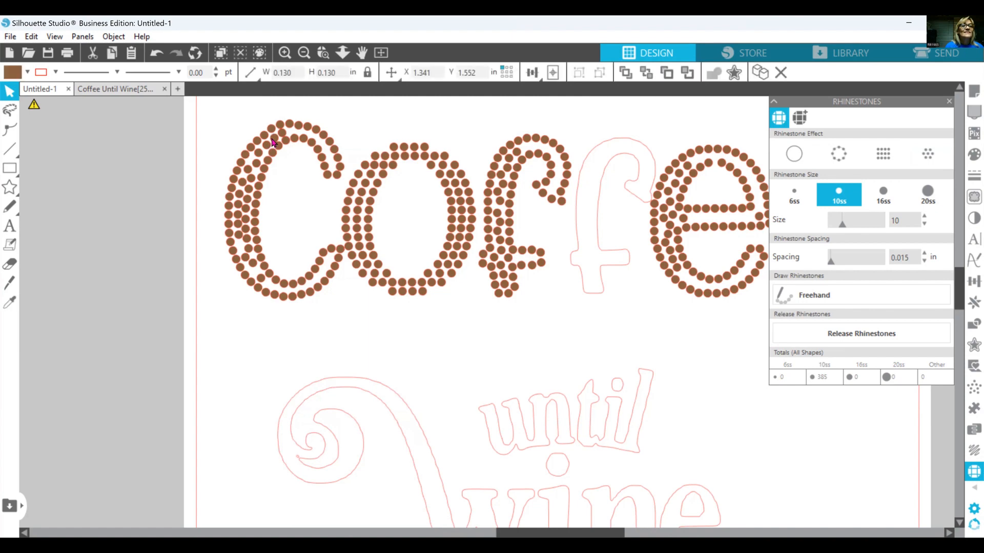
left_click(273, 140)
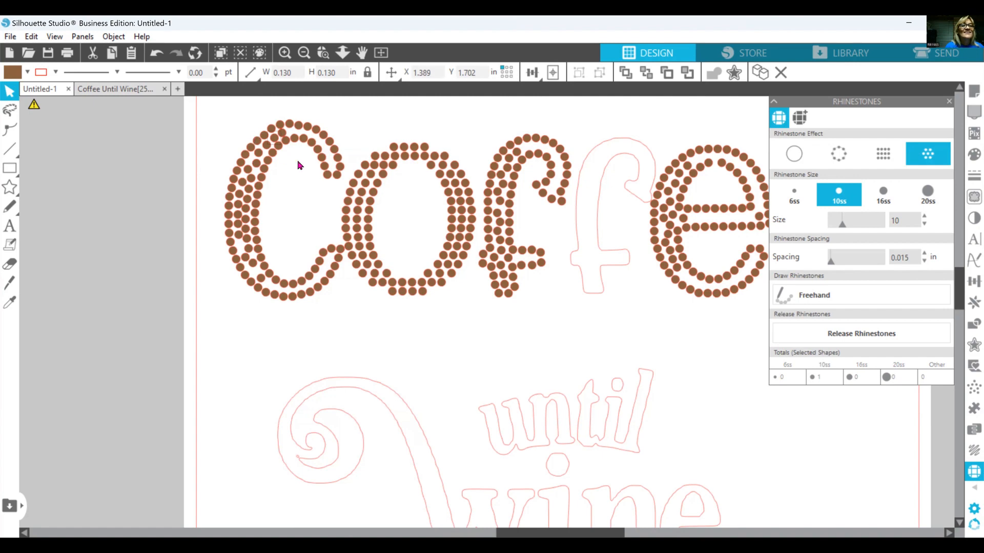
- Even out the spacing of the middle and inner stones along the C's upper-left curve
left_click(260, 167)
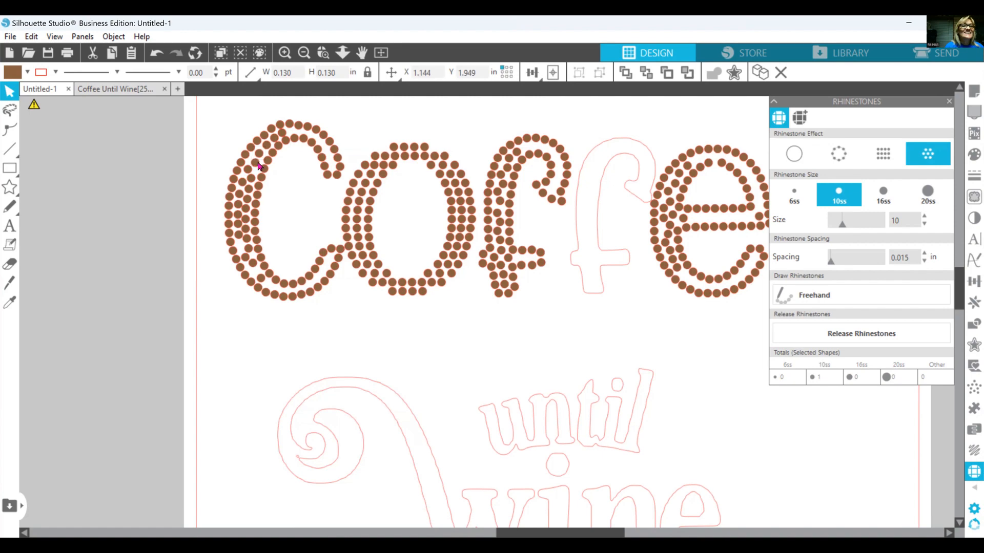
left_click(261, 159)
left_click(261, 157)
left_click(301, 202)
left_click(250, 166)
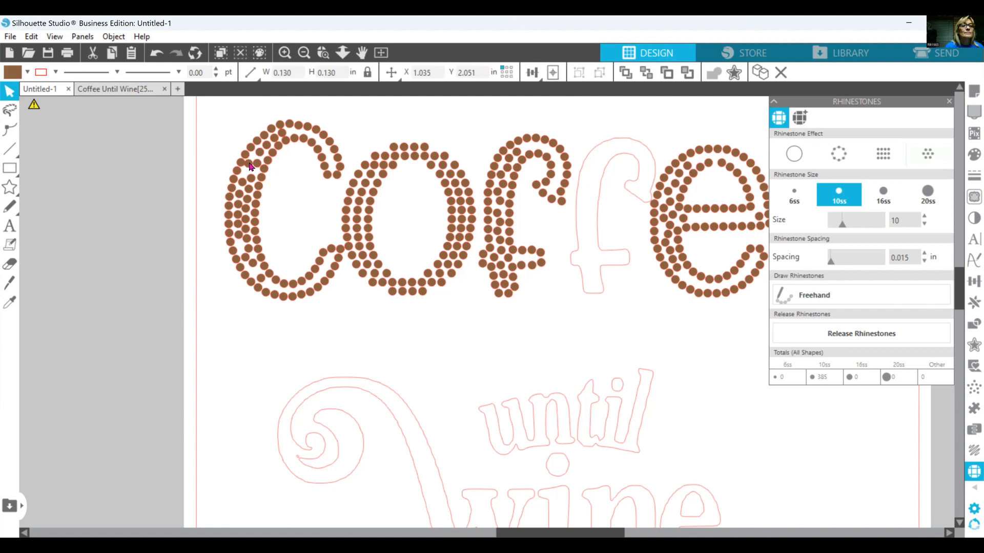
left_click_drag(249, 164, 258, 160)
left_click(252, 162)
left_click(249, 180)
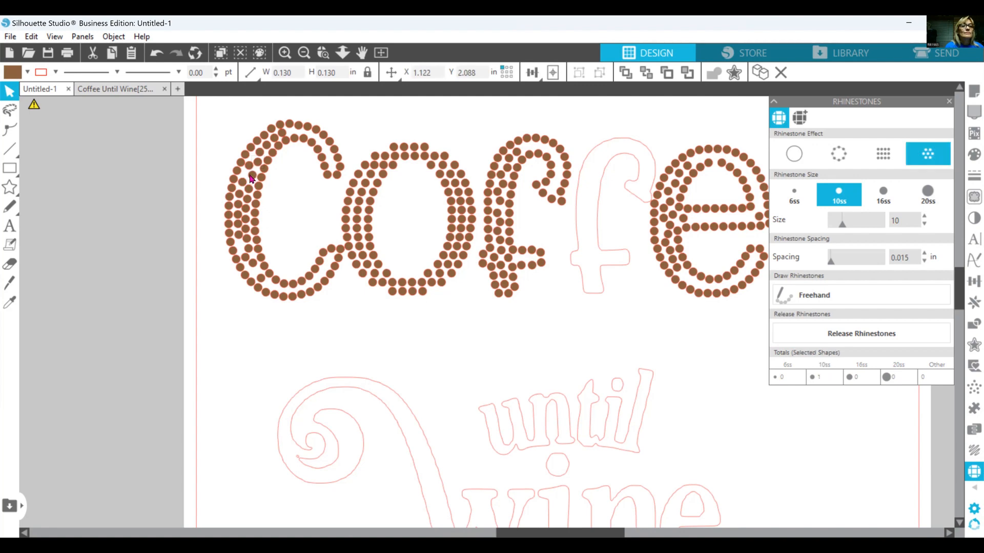
- Reposition the middle-row stones down the left side of the C so they sit evenly between the neighboring rows
left_click(246, 183)
left_click_drag(245, 181, 246, 177)
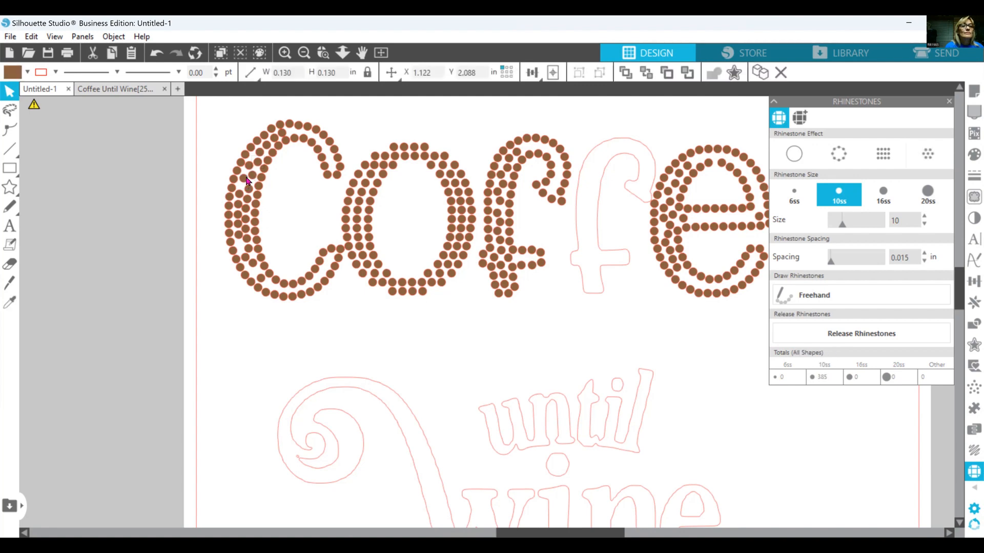
left_click(250, 192)
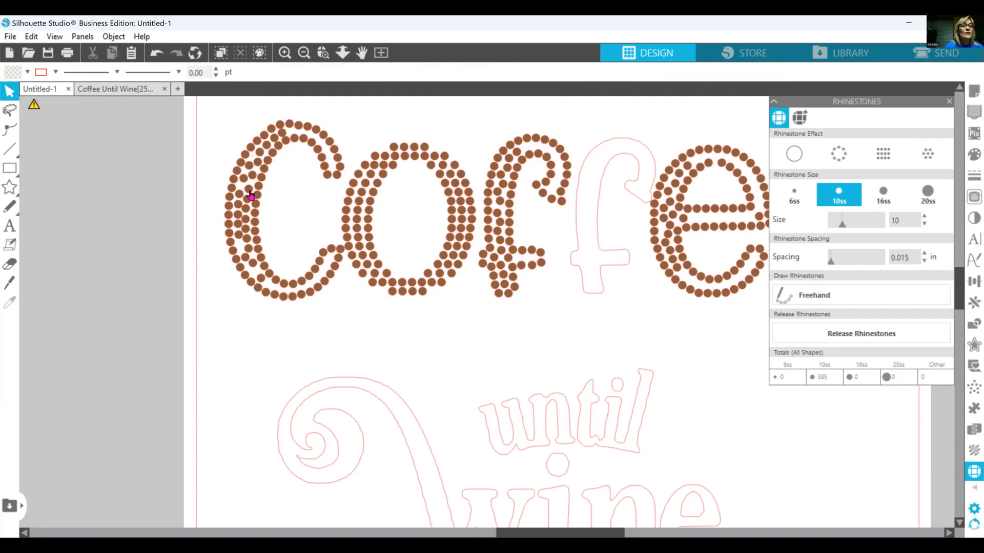
left_click(250, 194)
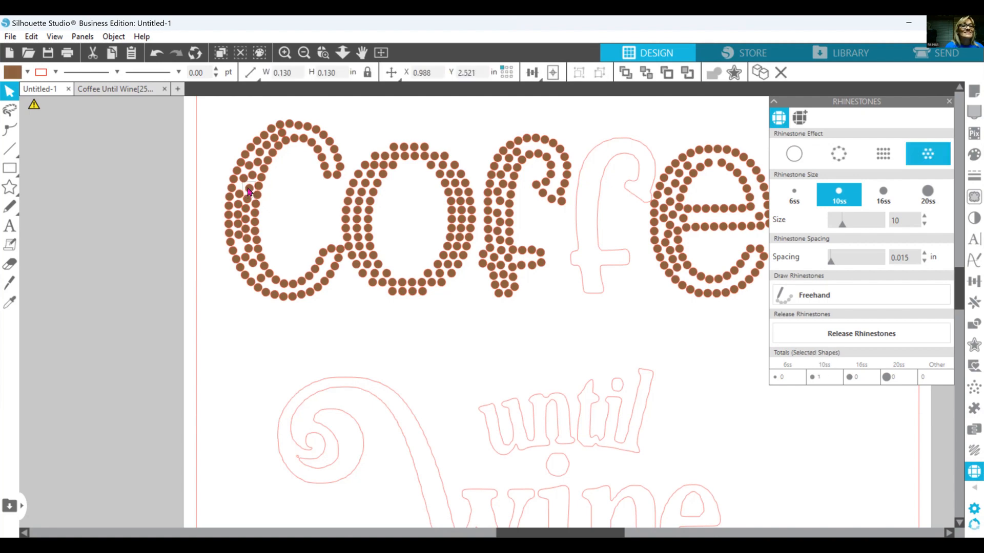
left_click_drag(249, 193, 246, 195)
left_click(287, 306)
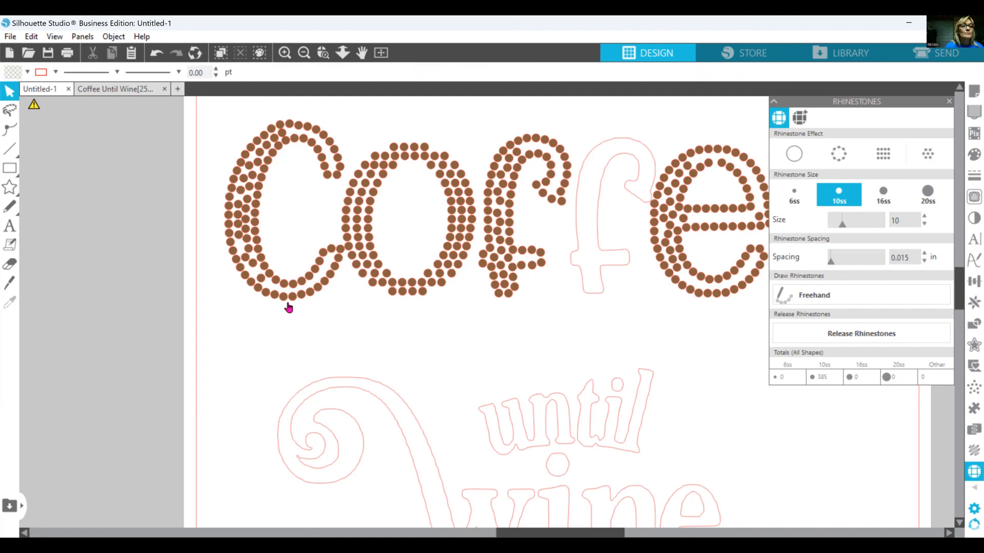
left_click(247, 201)
left_click_drag(237, 204, 238, 203)
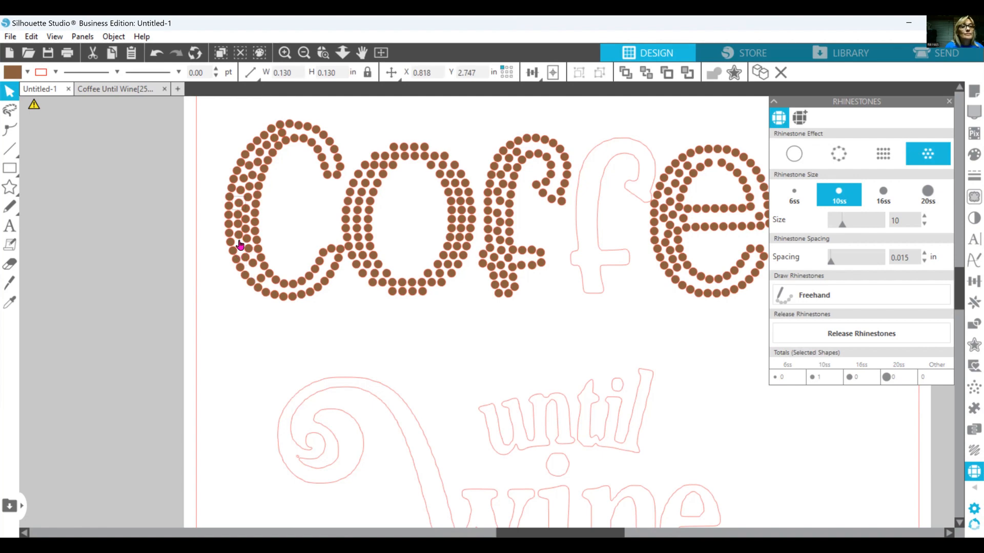
- Duplicate single stones in the C's lower-left curve, fill its middle gap with the copies, and shift the nearby inner stones
left_click(253, 270)
right_click(253, 270)
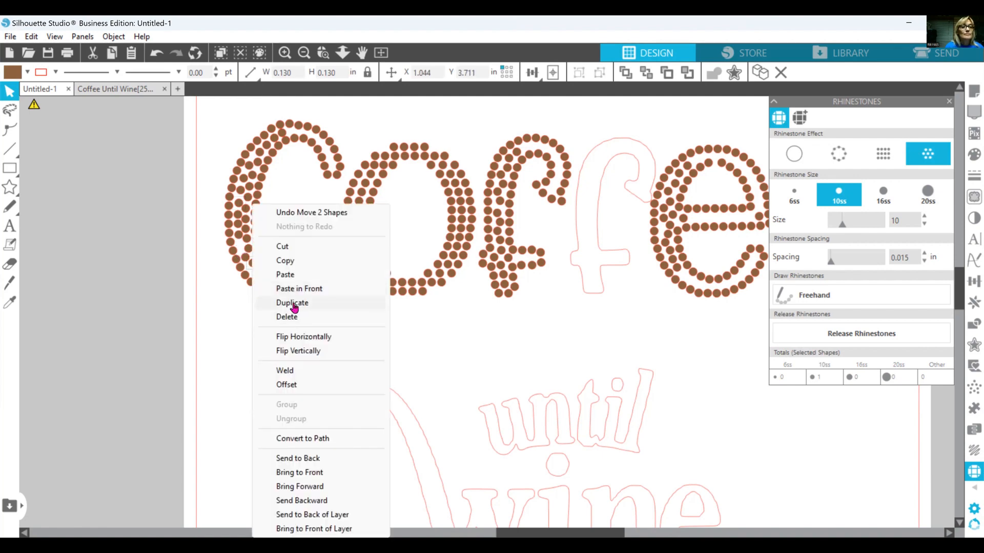
left_click(290, 303)
mouse_move(265, 265)
left_mouse_down()
mouse_move(255, 272)
mouse_move(266, 284)
mouse_move(259, 278)
left_mouse_up()
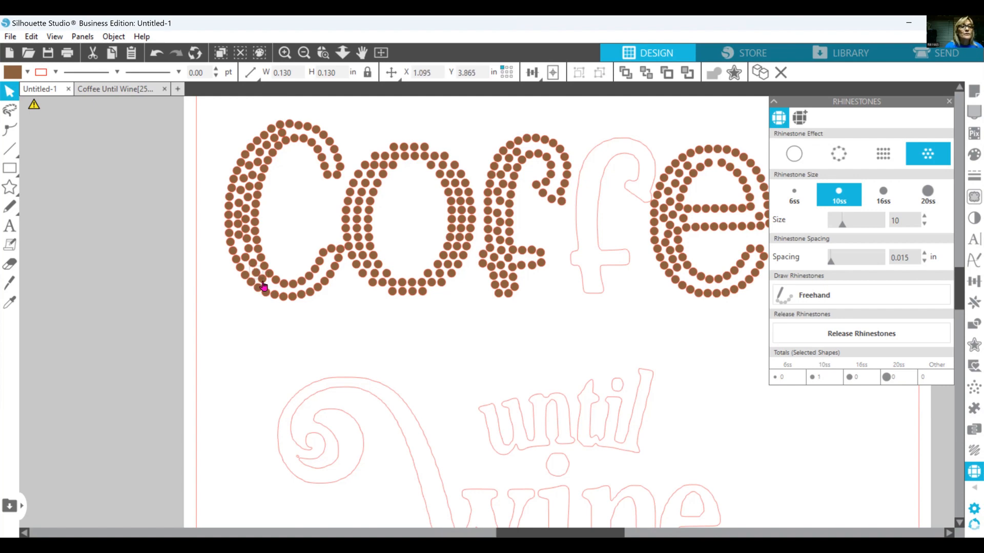
right_click(264, 286)
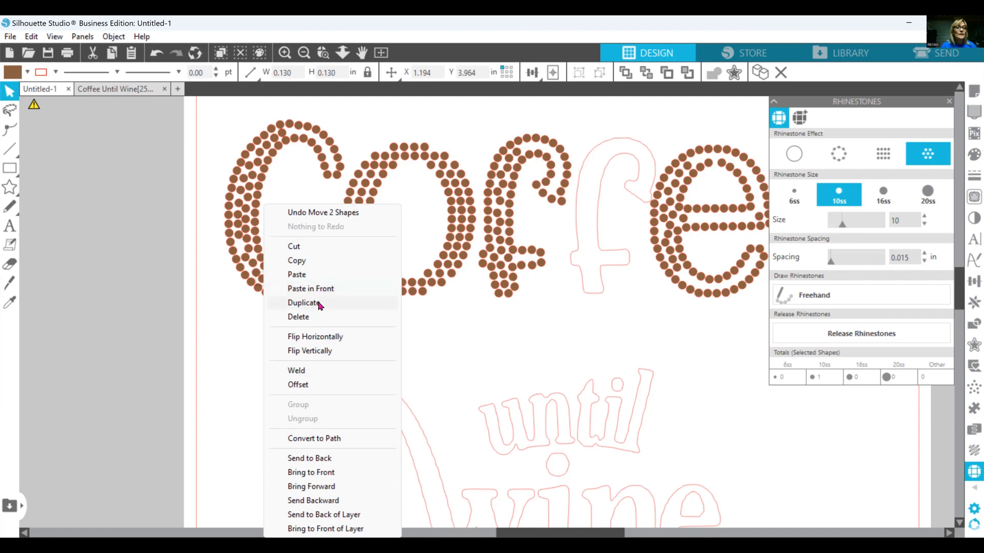
left_click(283, 302)
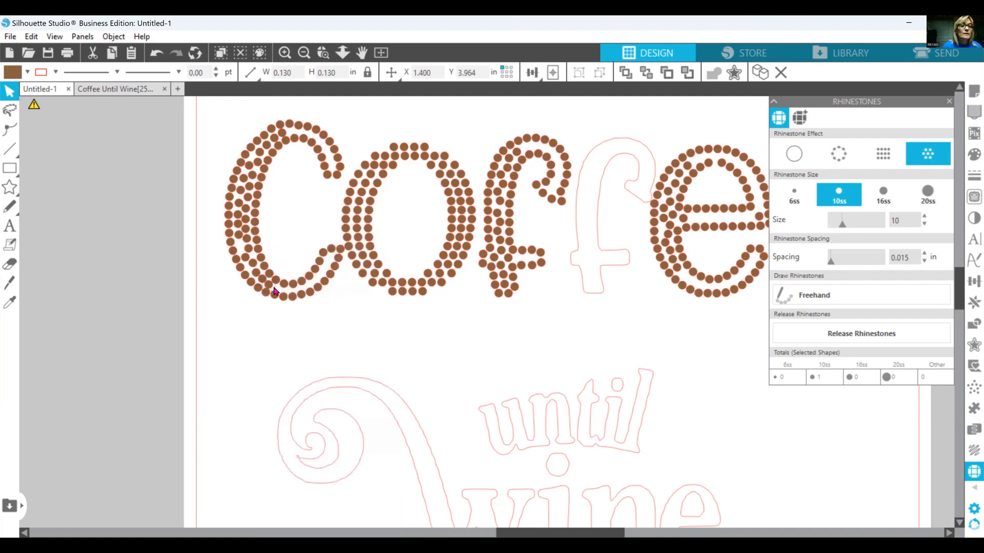
left_click_drag(274, 291, 278, 285)
left_click_drag(281, 284, 305, 287)
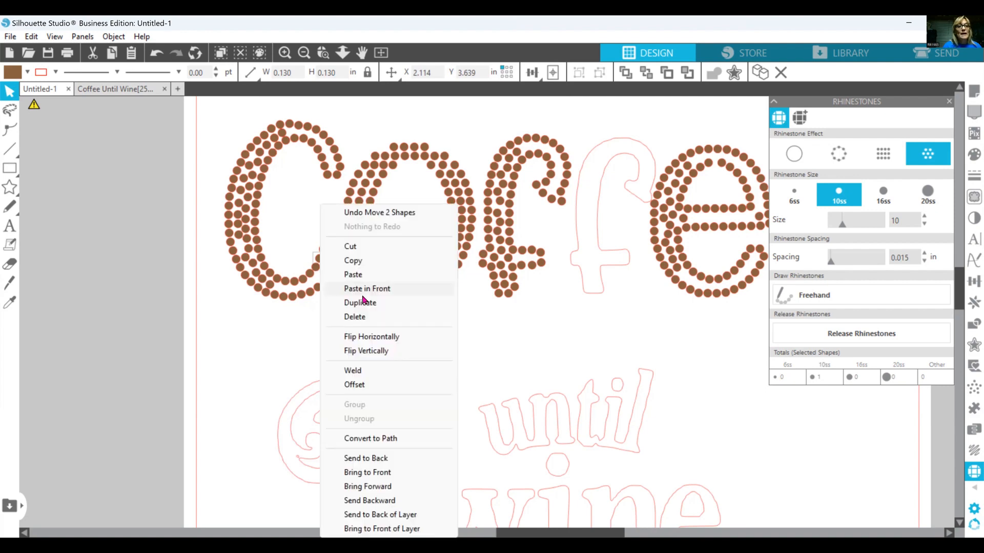
- Duplicate a stone near the C's lower-right tip and again from the copy, placing both between the inner and outer rows
right_click(319, 263)
left_click(362, 303)
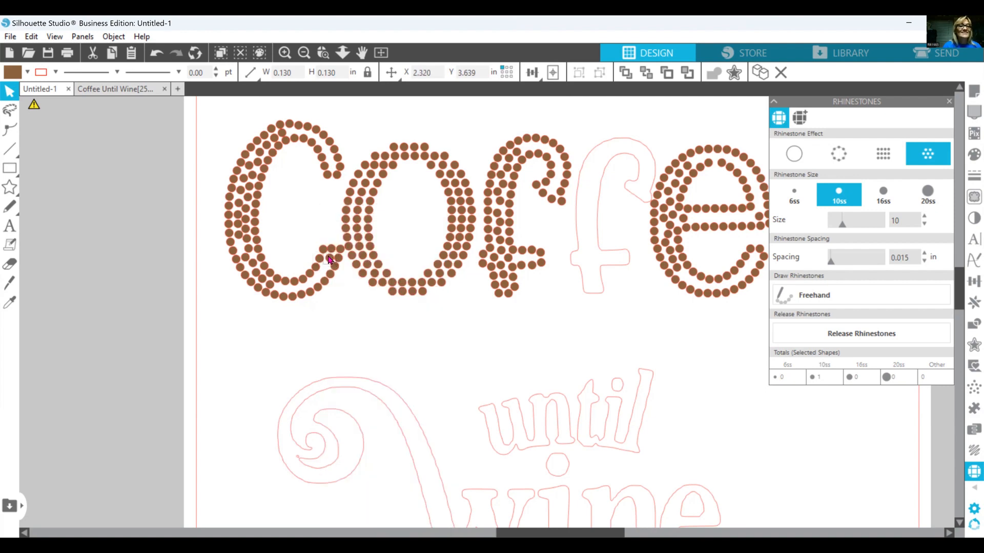
left_click_drag(329, 259, 316, 275)
right_click(316, 275)
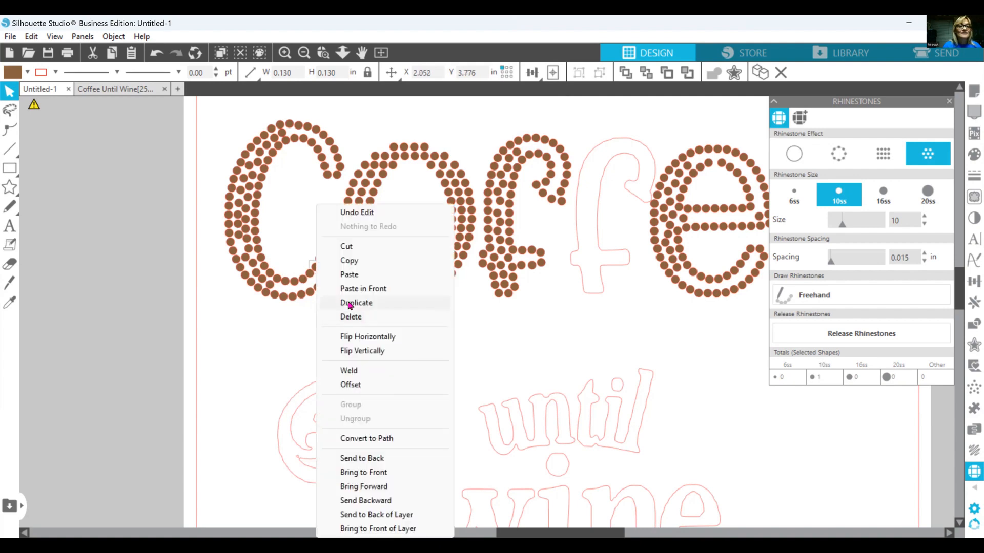
left_click(352, 303)
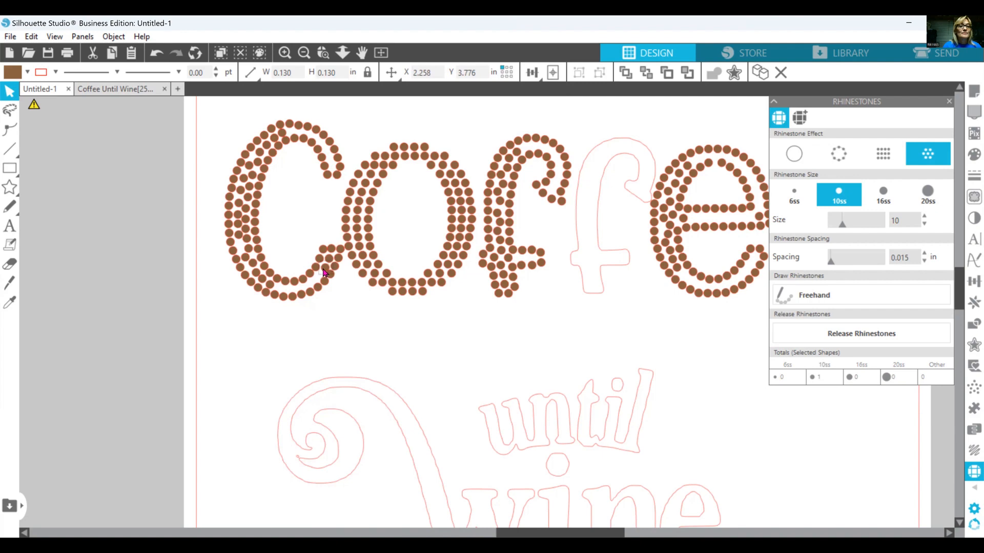
left_click_drag(326, 273, 307, 285)
- Duplicate the last added stone two more times and continue the middle row toward the base of the C
right_click(307, 285)
left_click(338, 302)
left_click_drag(323, 277, 303, 286)
right_click(303, 285)
left_click(332, 303)
left_click_drag(309, 286, 272, 291)
- Fill the remaining middle-row gap at the very bottom of the C with three more duplicated stones
right_click(272, 291)
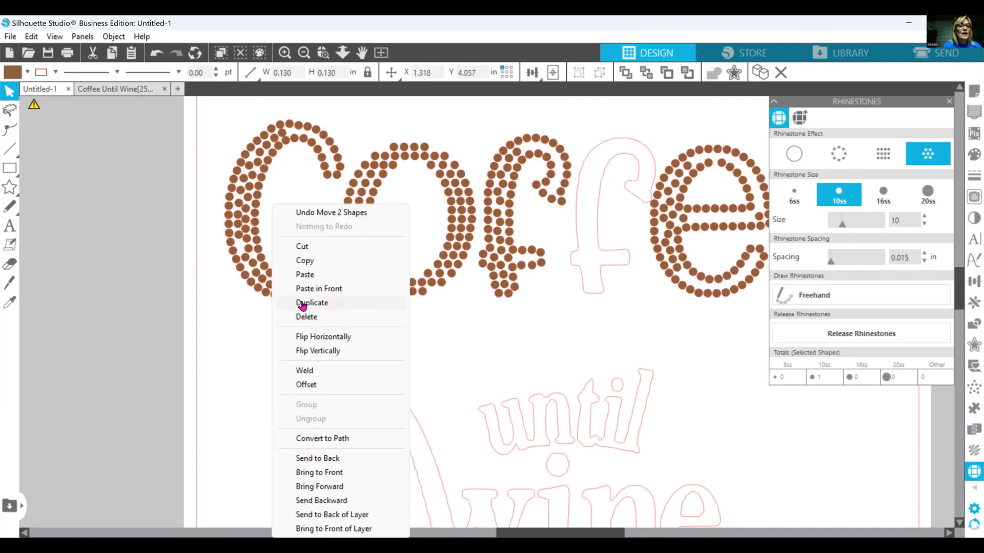
left_click(331, 305)
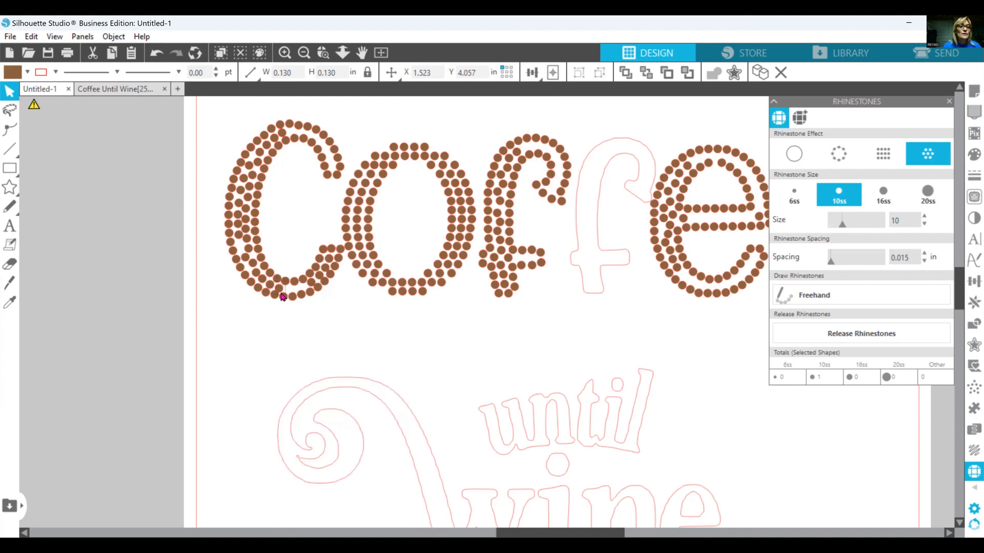
left_click_drag(283, 296, 282, 294)
right_click(282, 294)
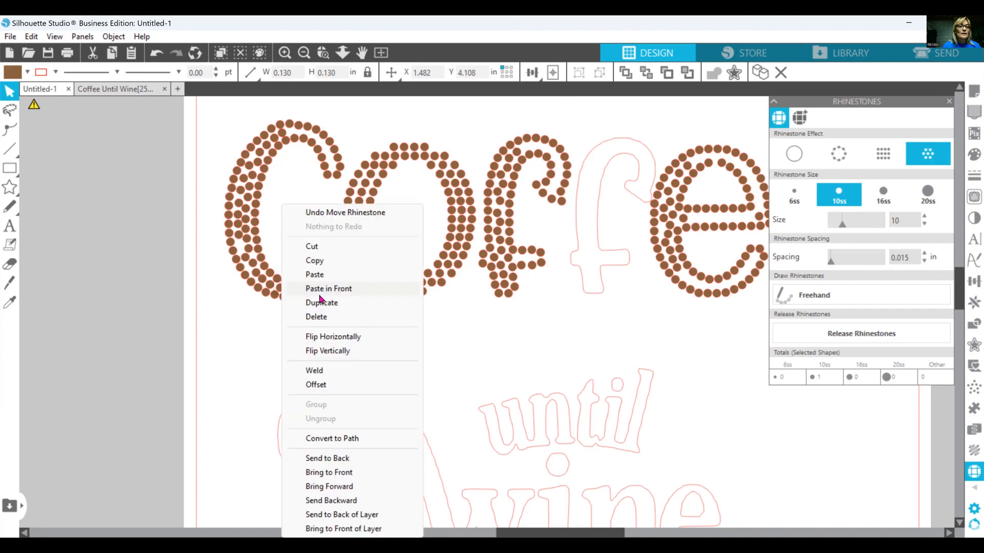
left_click(290, 293)
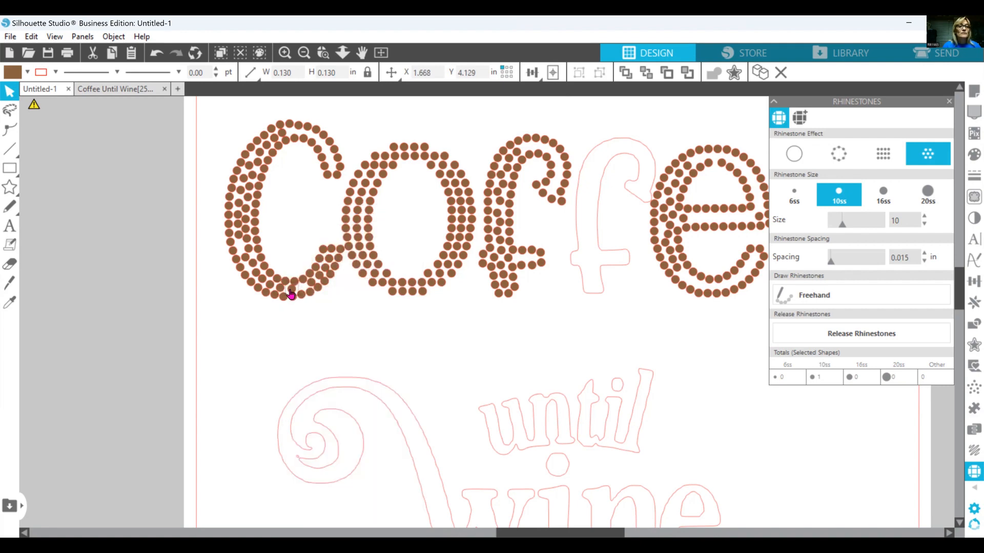
right_click(291, 294)
left_click(303, 301)
left_click_drag(303, 292, 299, 290)
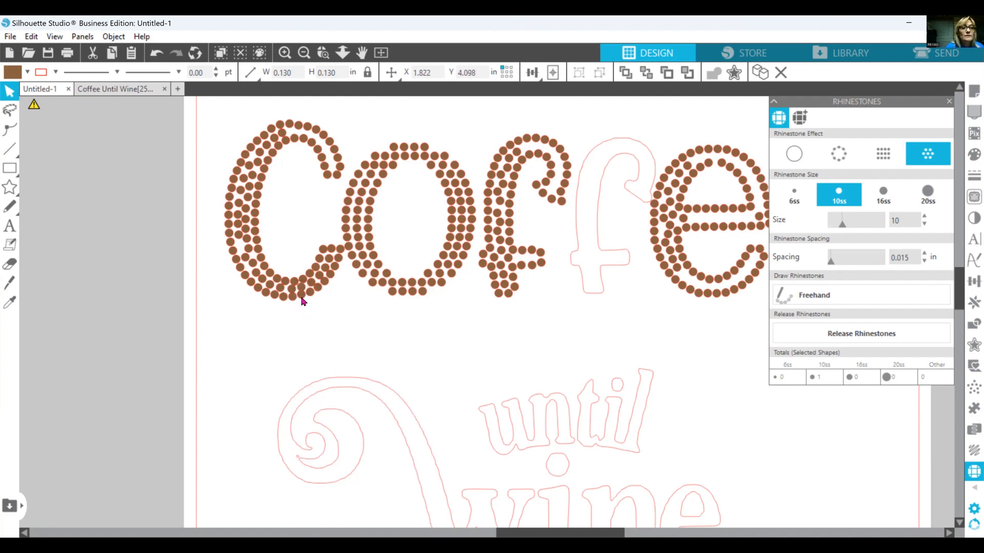
- Nudge the outer and inner stones along the C's bottom and lower-right curve to make room for the added row
left_click(307, 298)
left_click_drag(329, 288, 334, 279)
left_click_drag(322, 290, 298, 305)
left_click_drag(296, 304, 306, 283)
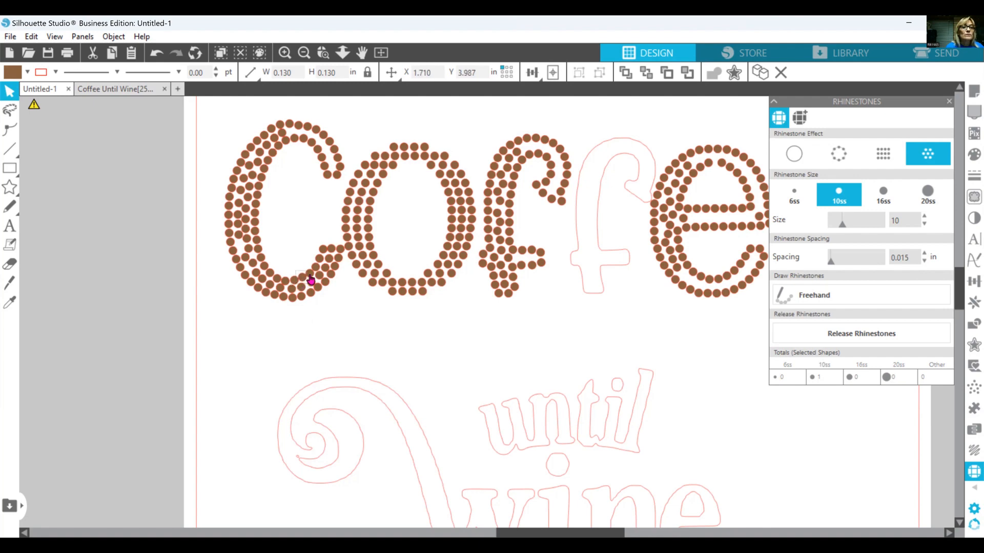
left_click_drag(312, 278, 284, 286)
left_click_drag(285, 283, 293, 286)
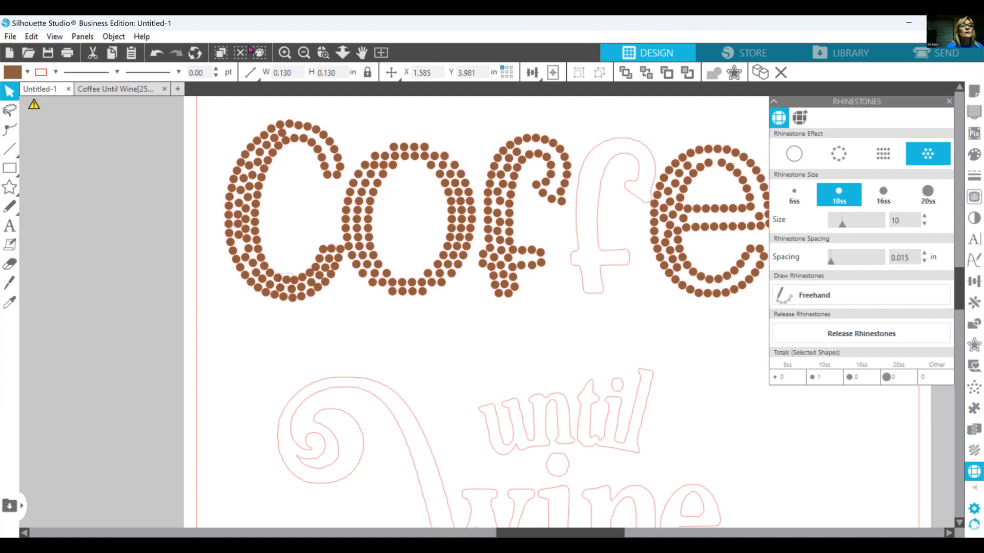
- Zoom in on the lower C and even out its inner-row stones from the right tip to the bottom
left_click(283, 53)
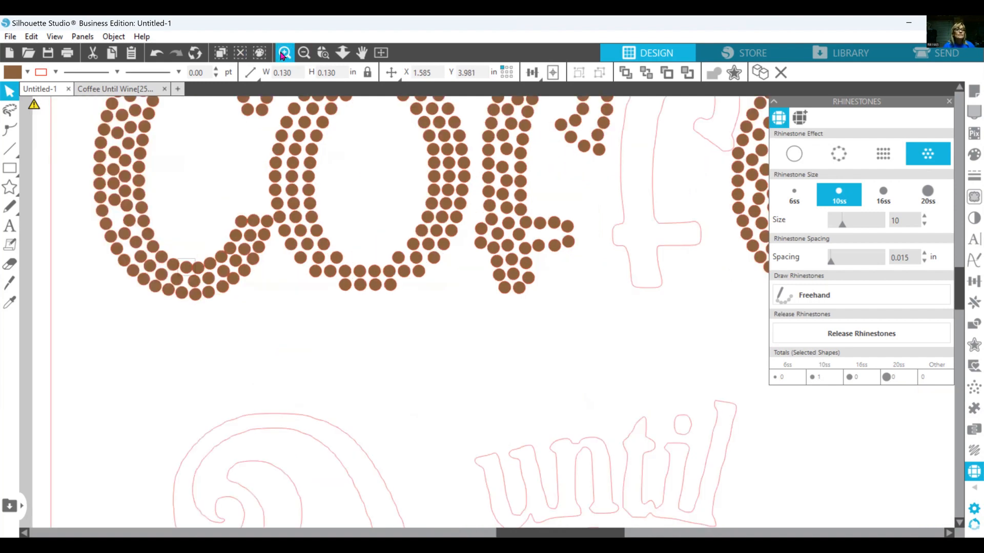
scroll(393, 409, "up", 2)
scroll(548, 518, "left", 5)
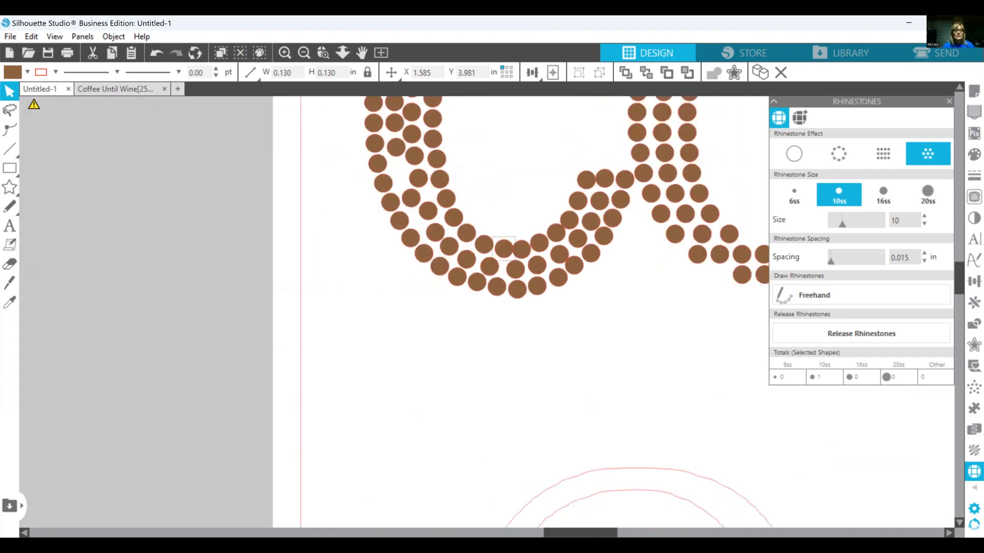
scroll(493, 296, "up", 3)
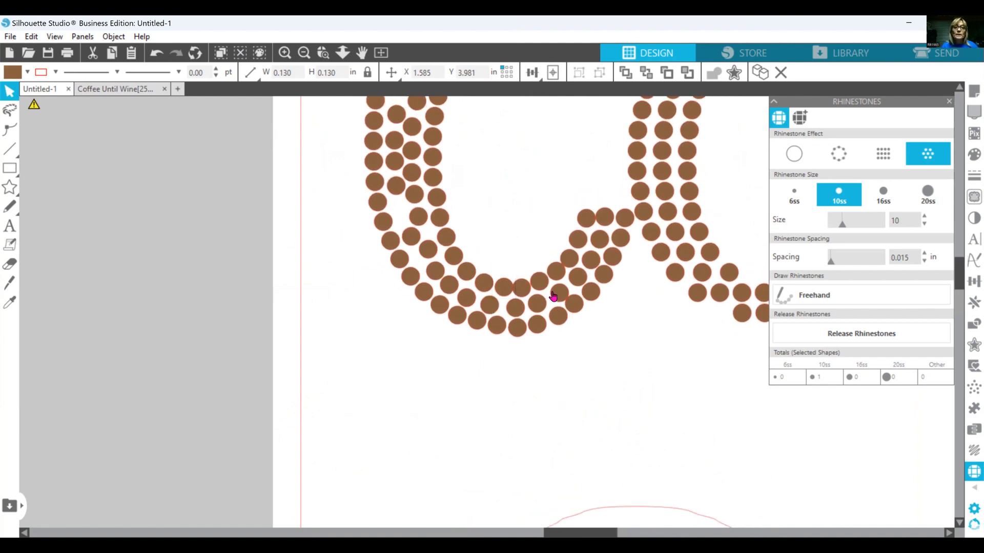
left_click(552, 296)
left_click(585, 221)
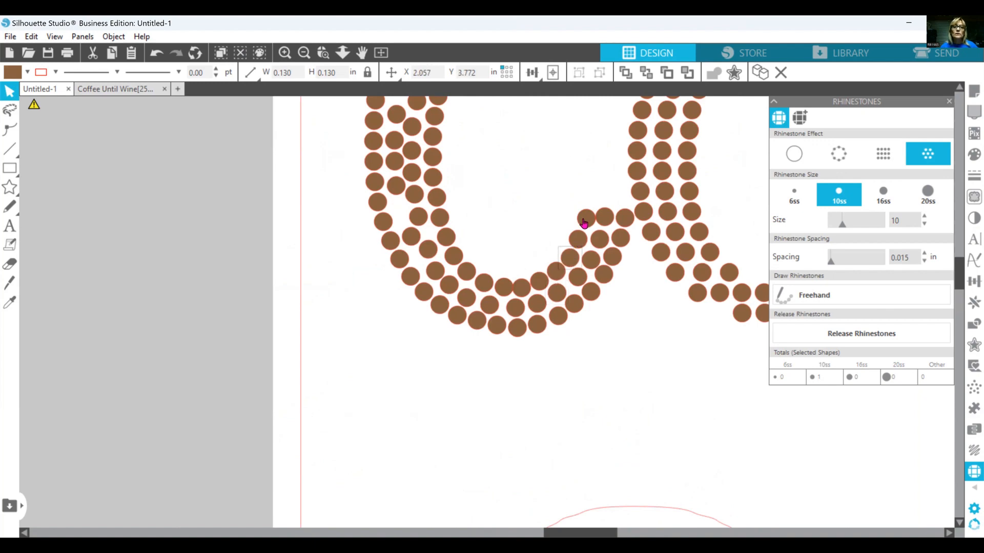
left_click(584, 222)
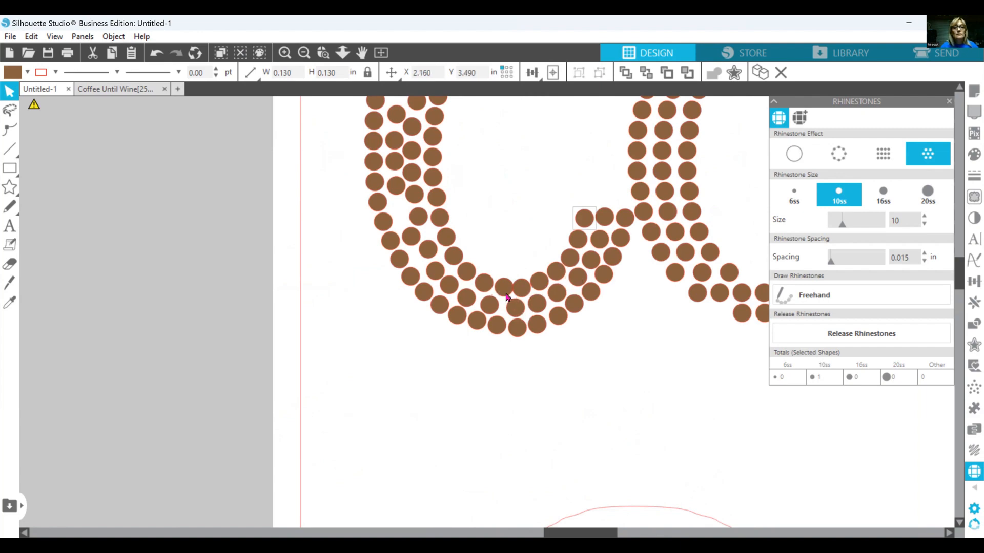
left_click_drag(506, 293, 481, 284)
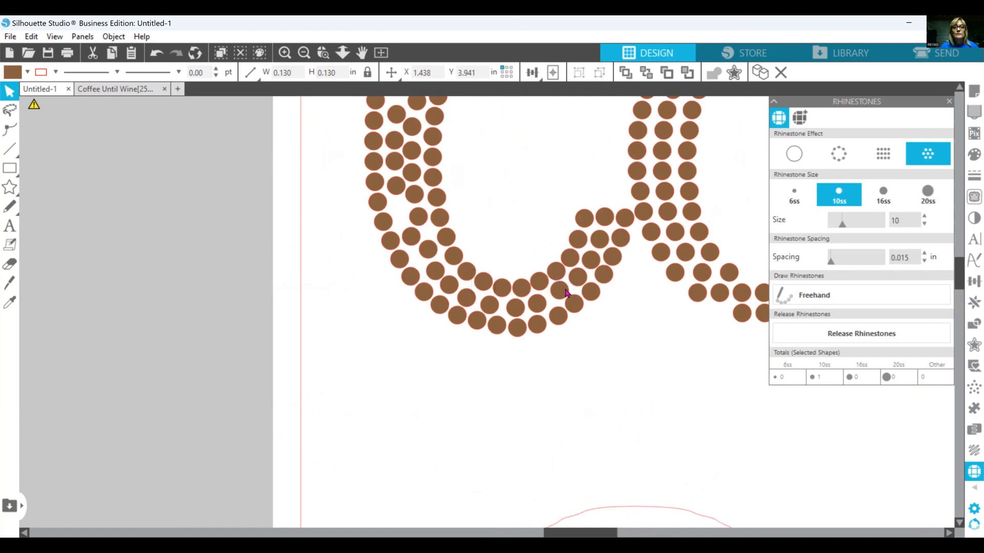
- Respace the outer stone at the C's lower right and the middle-row stones across its bottom
left_click(576, 314)
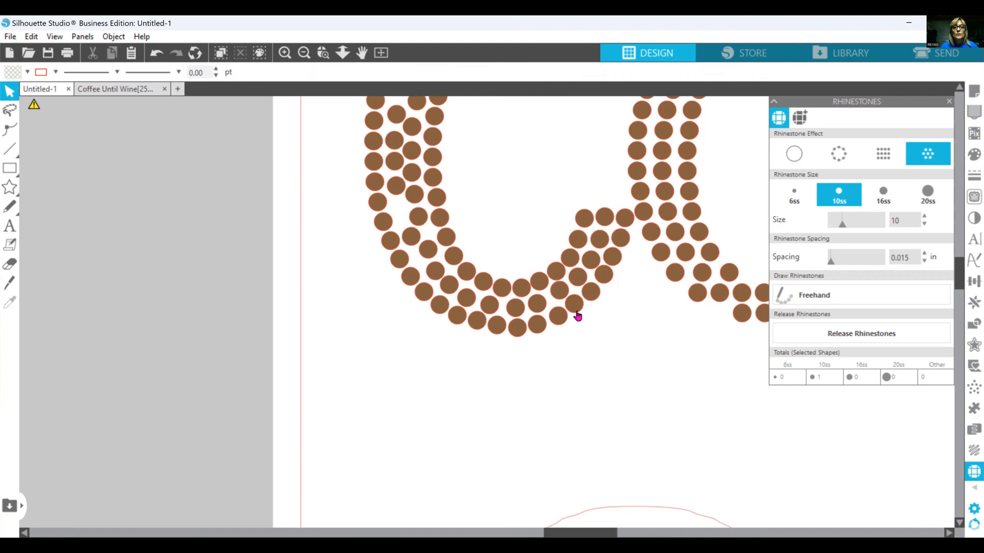
left_click(576, 309)
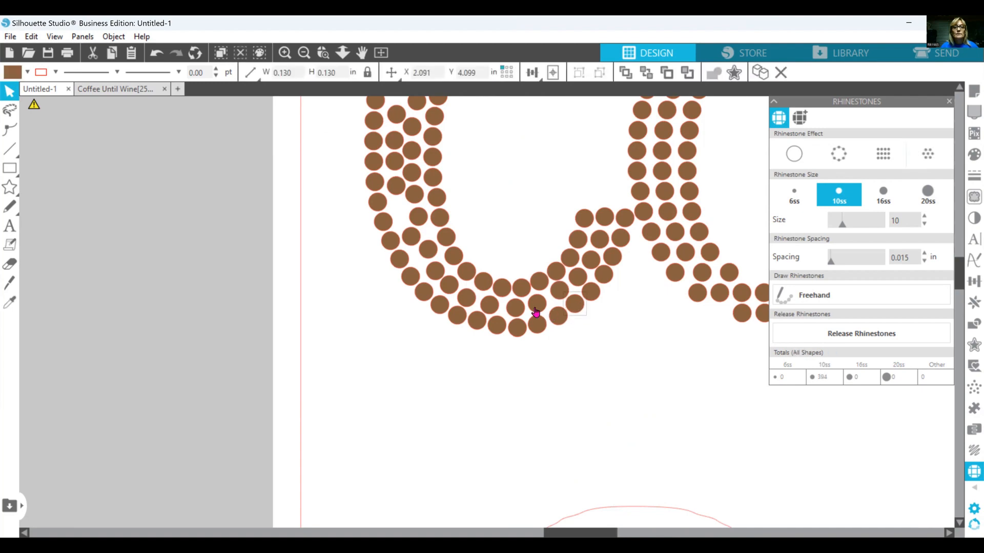
left_click_drag(517, 310, 501, 308)
left_click(503, 316)
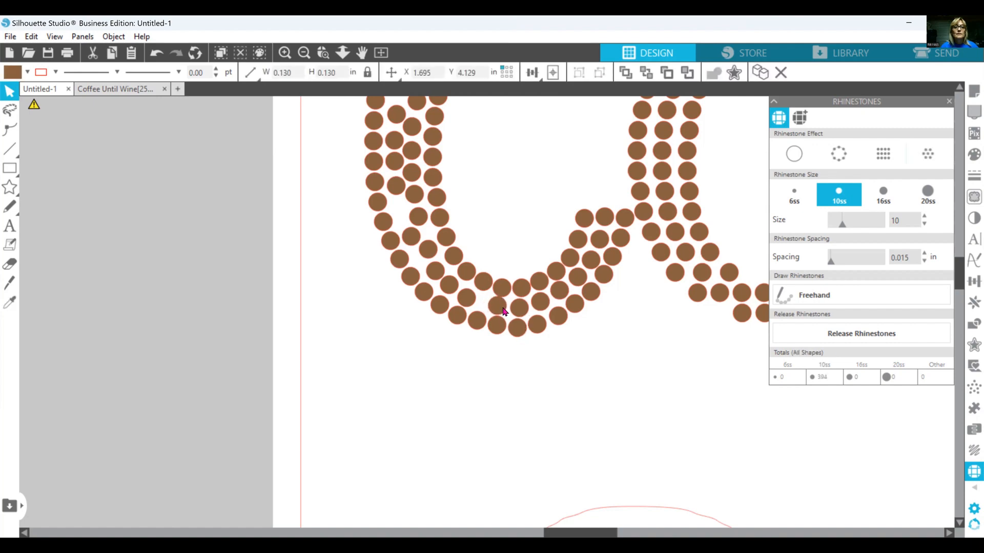
left_click(504, 313)
left_click(504, 312)
- Shift the middle-row and outer stones along the C's lower-left curve to spread them evenly
left_click_drag(504, 313, 427, 228)
left_click(500, 330)
left_click(454, 294)
left_click(449, 309)
left_click(428, 214)
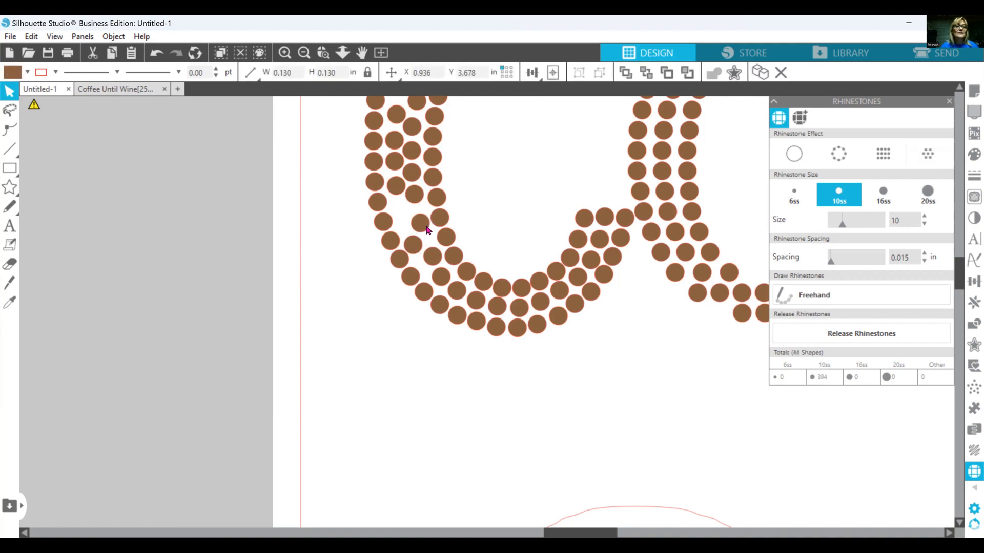
- Duplicate a middle stone on the C's left side and place the copy in the gap below it
left_click(395, 194)
right_click(394, 193)
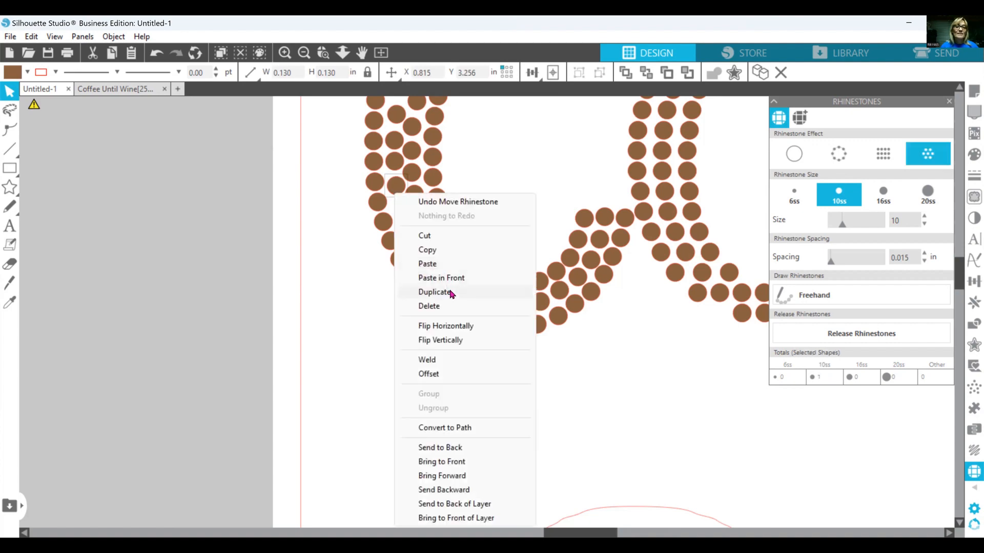
left_click(451, 293)
left_click_drag(410, 193, 402, 216)
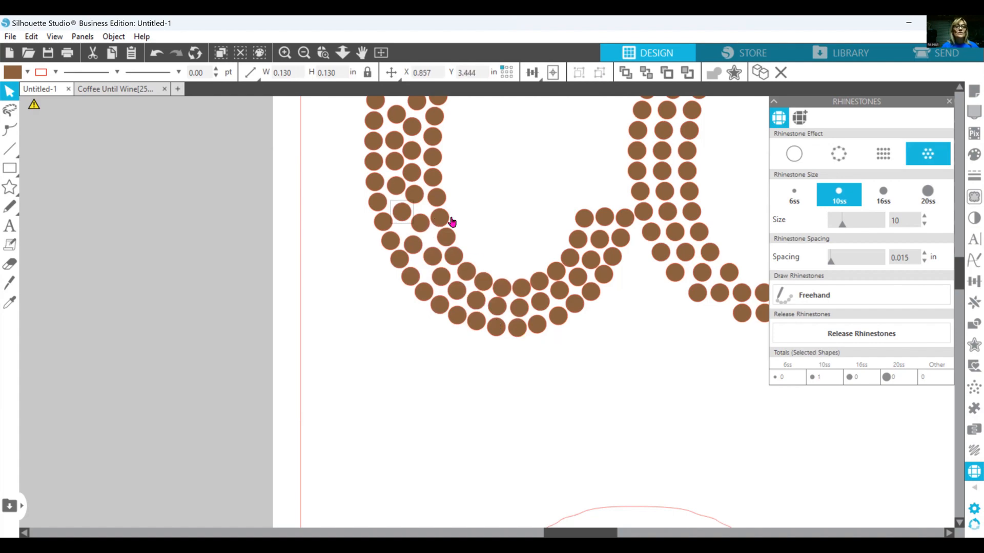
- Respace the inner-row stones along the C's upper-right arc down to the tip and nudge the outer tip stone
scroll(464, 215, "up", 5)
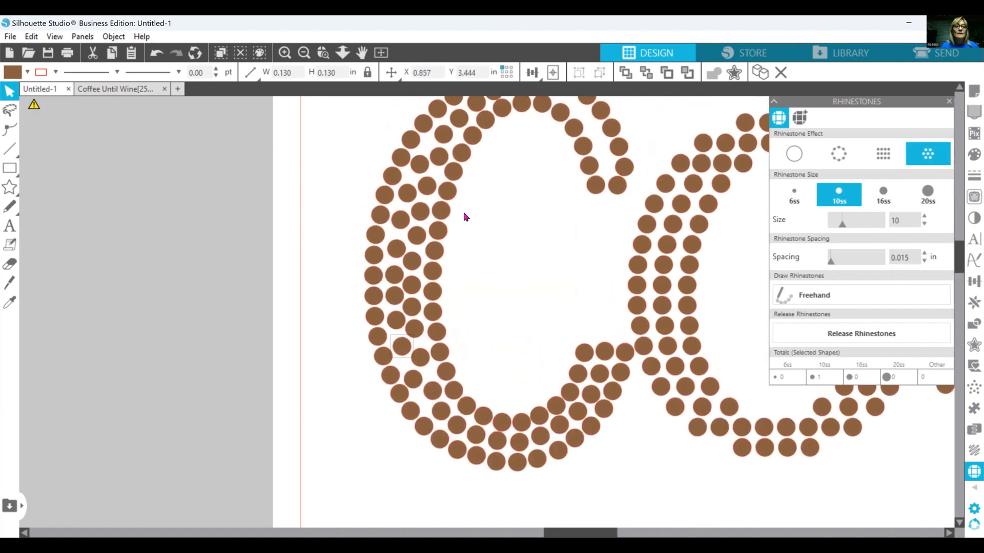
scroll(465, 216, "up", 2)
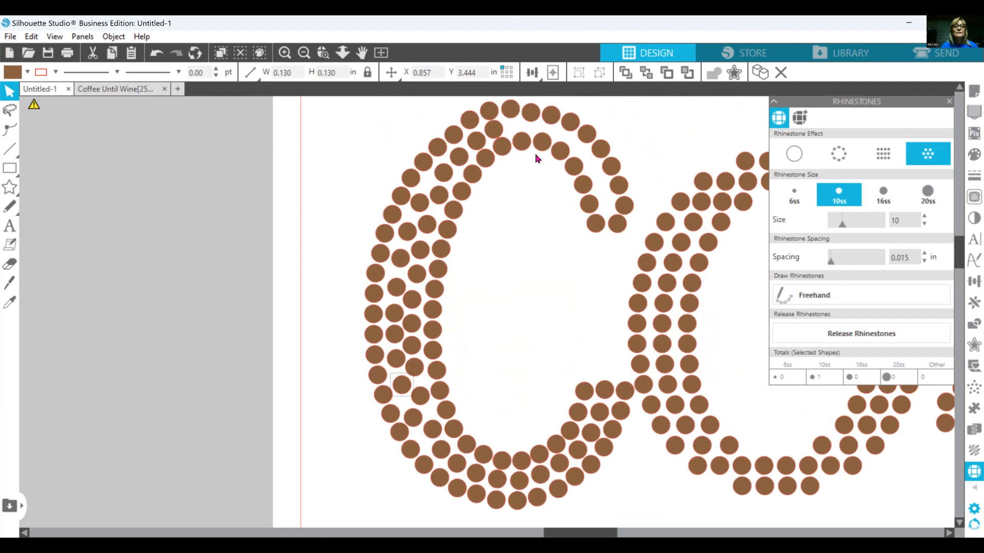
left_click_drag(537, 143, 621, 228)
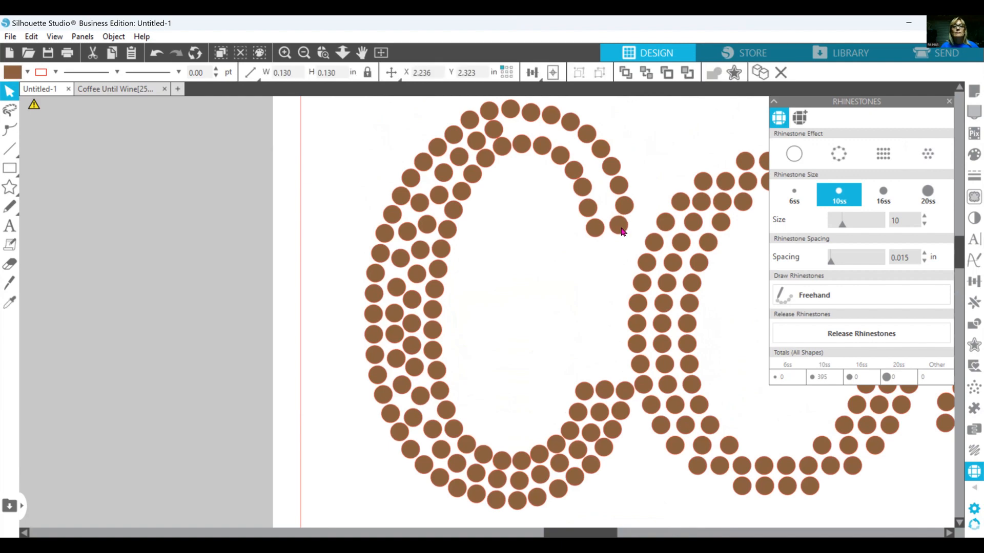
- Duplicate the last middle-row stone at the top of the C and place the copy in the gap beside it
right_click(497, 131)
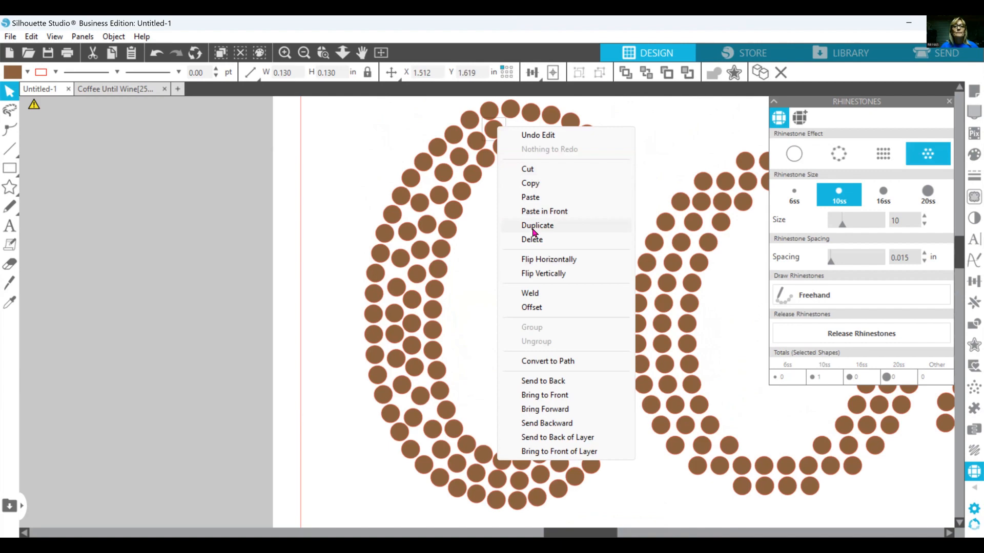
left_click(533, 232)
left_click_drag(506, 131, 517, 135)
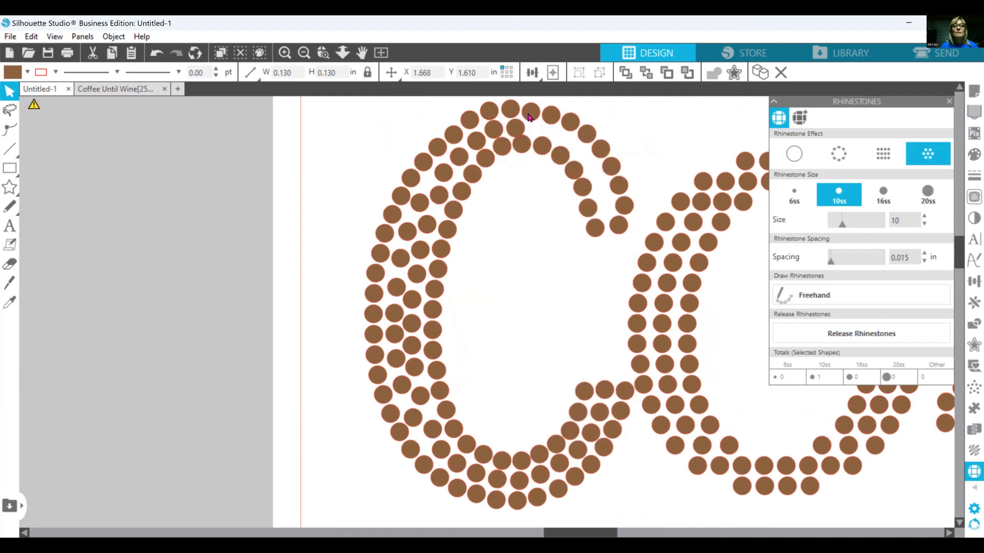
- Nudge the outer, middle and inner stones across the top of the C to even out the gaps around the added stone
left_click_drag(529, 112, 550, 117)
left_click(551, 120)
left_click(520, 151)
left_click(502, 150)
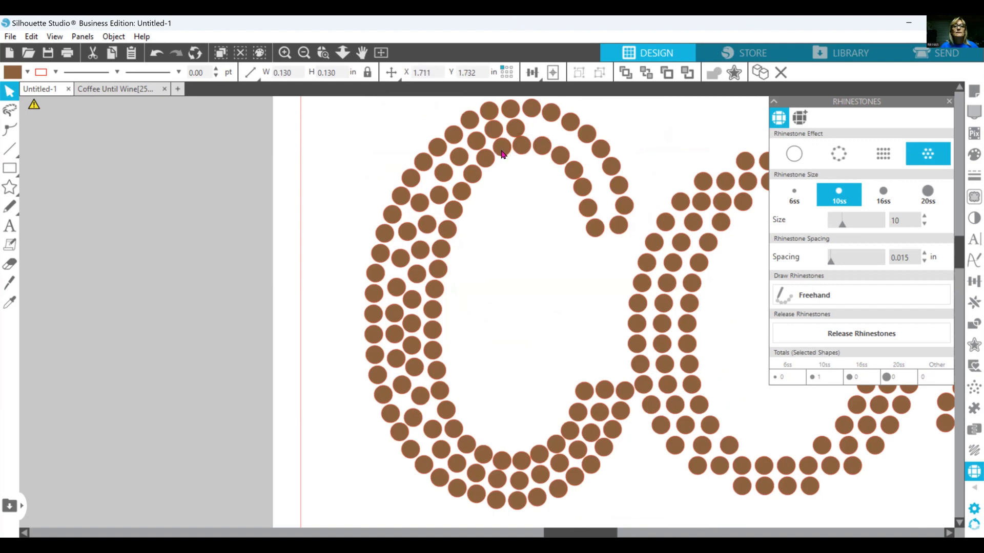
left_click(518, 134)
left_click(506, 109)
left_click(519, 130)
left_click(497, 132)
left_click_drag(496, 130, 497, 131)
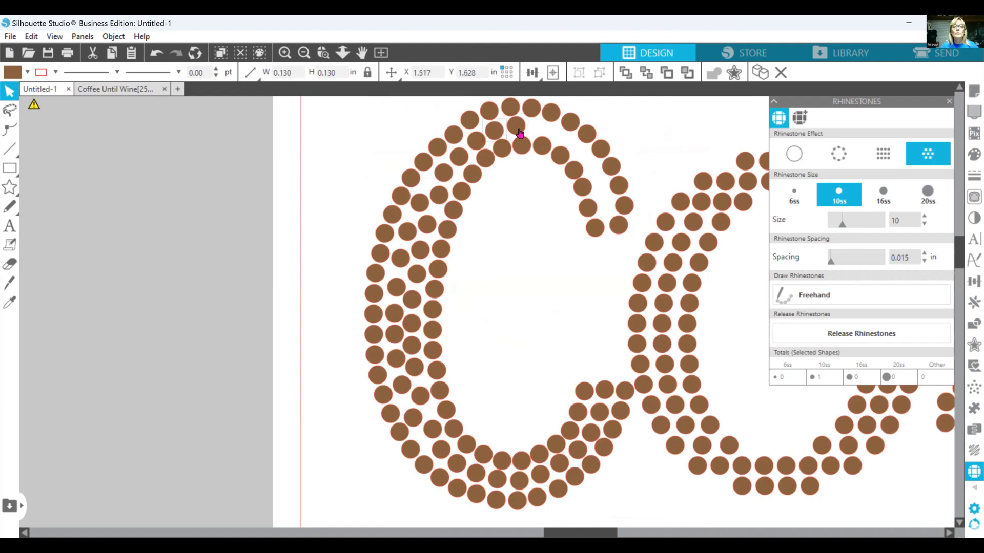
- Extend the C's middle row rightward from the top with two duplicated stones, adjusting the neighbouring inner stones to fit
right_click(518, 127)
left_click(563, 228)
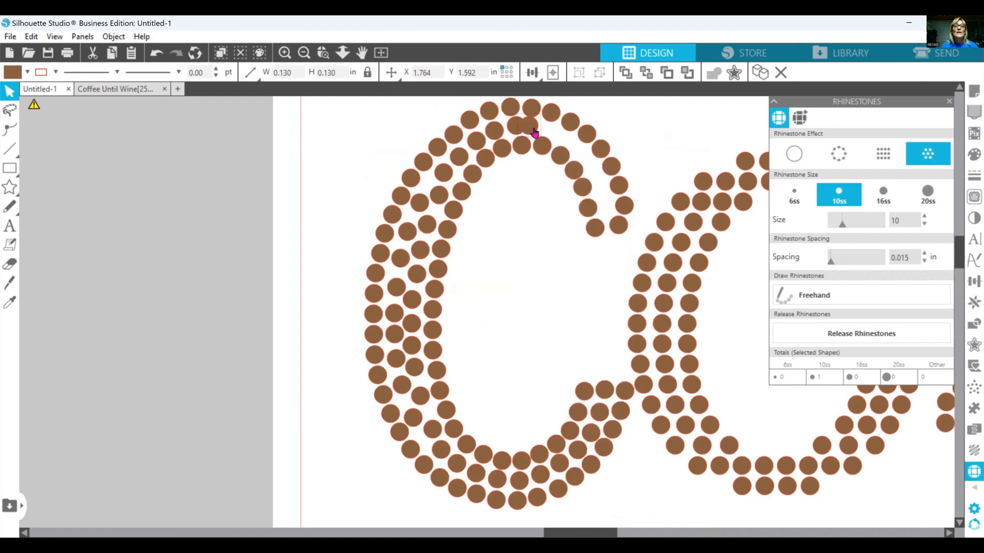
left_click_drag(525, 128, 544, 134)
right_click(543, 131)
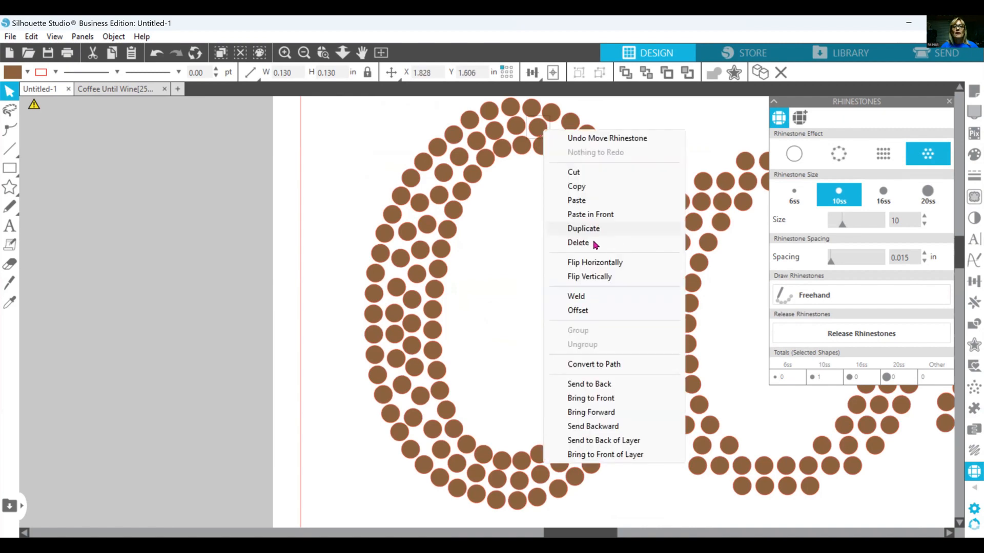
left_click(584, 228)
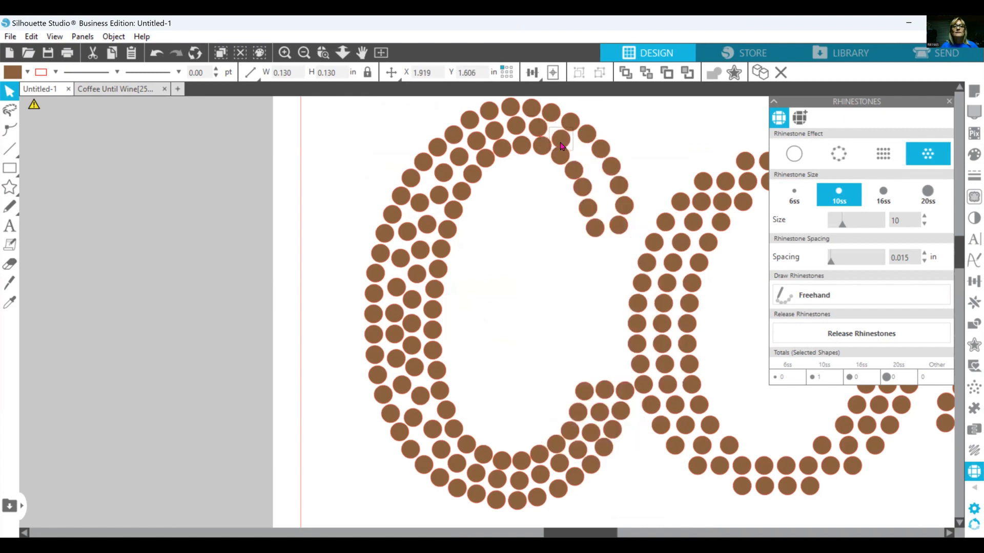
mouse_move(562, 146)
left_mouse_down()
mouse_move(544, 153)
mouse_move(560, 156)
left_mouse_up()
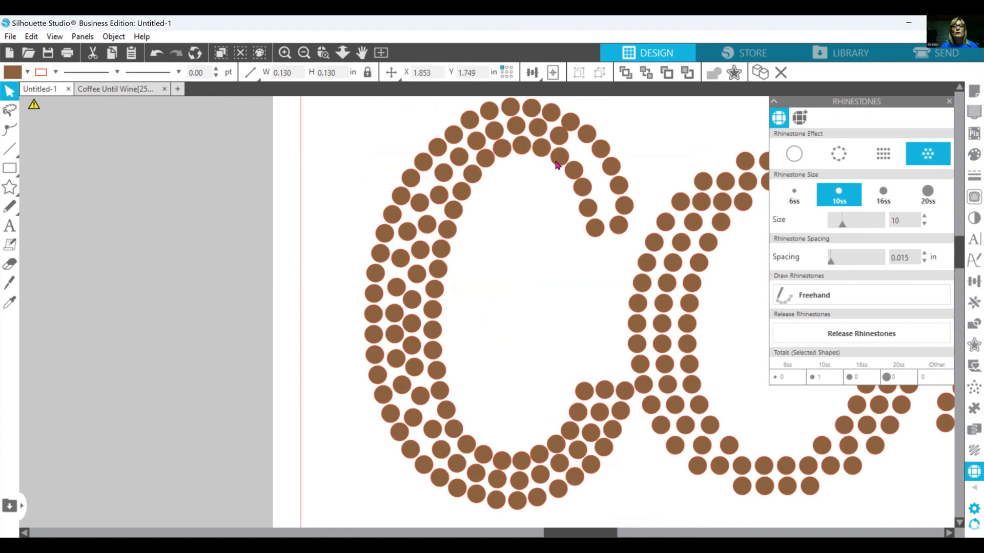
- Nudge the inner and outer stones on the C's upper-right curve to open space for the middle row
left_click(582, 187)
left_click_drag(570, 126, 570, 121)
left_click(564, 135)
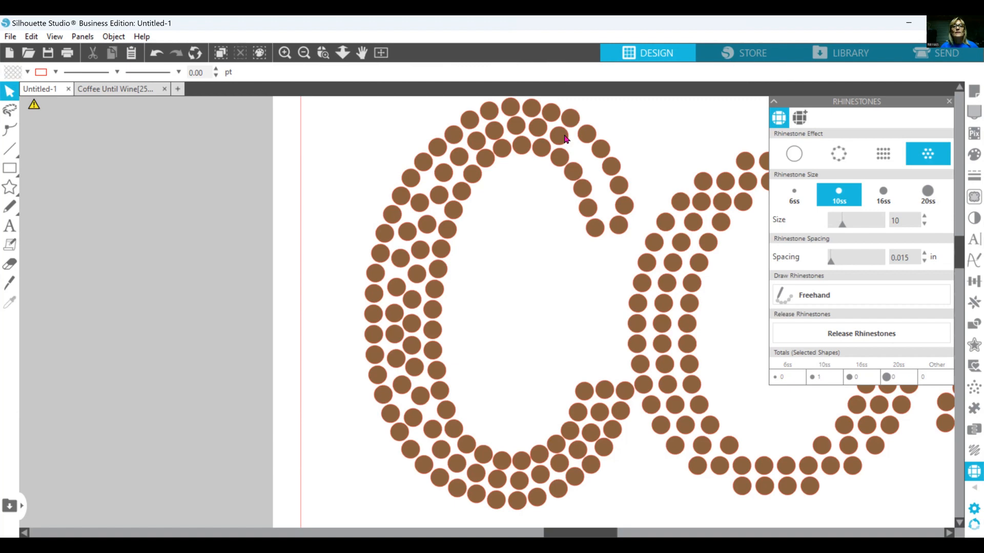
- Continue the middle row down the C's upper-right curve with three more duplicated stones placed between the inner and outer rows
right_click(565, 137)
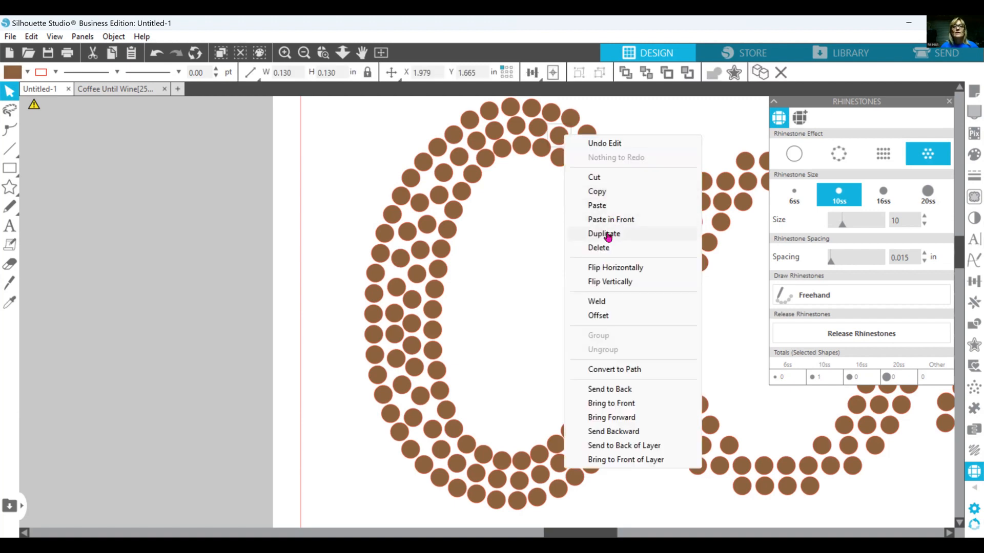
left_click(605, 234)
left_click_drag(577, 139, 589, 164)
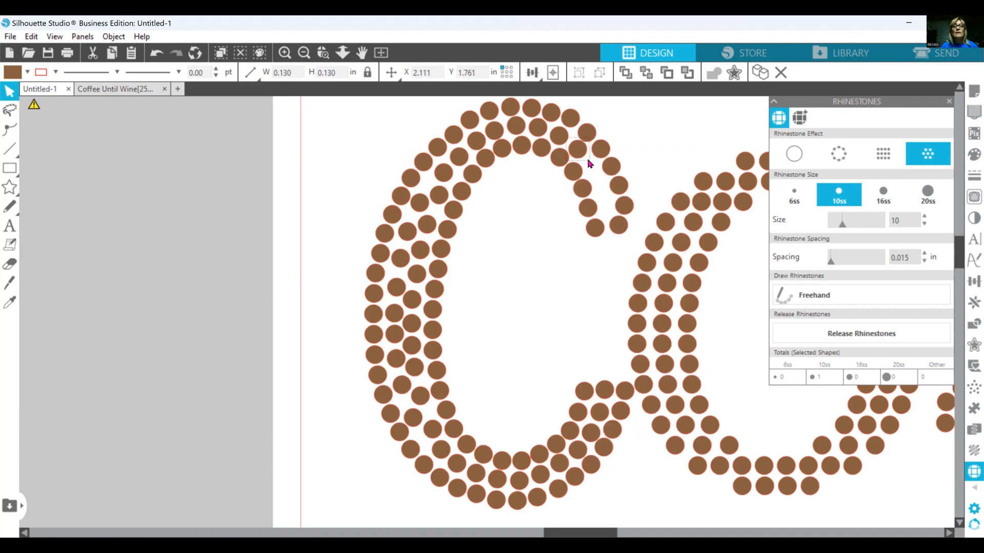
right_click(581, 151)
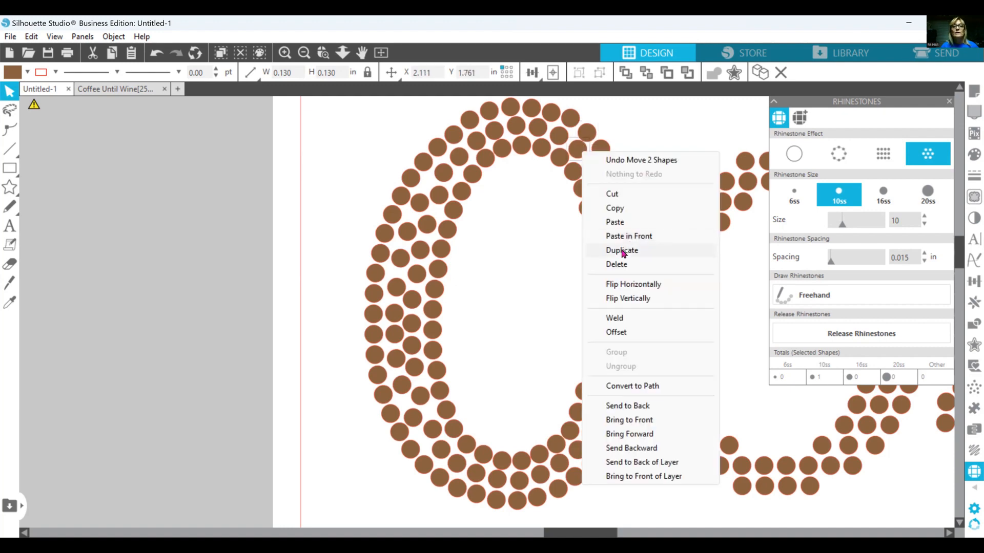
left_click(621, 250)
left_click_drag(589, 160, 592, 175)
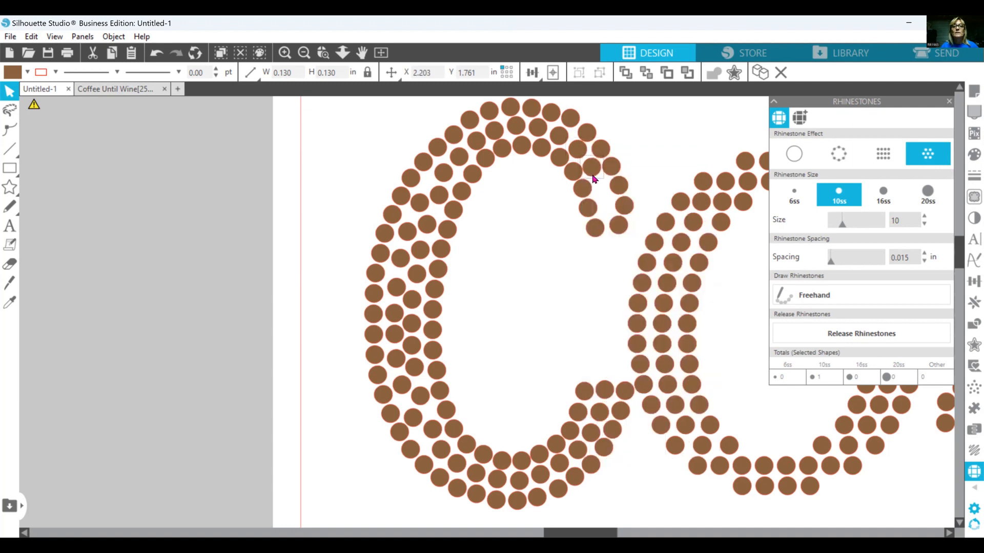
right_click(593, 178)
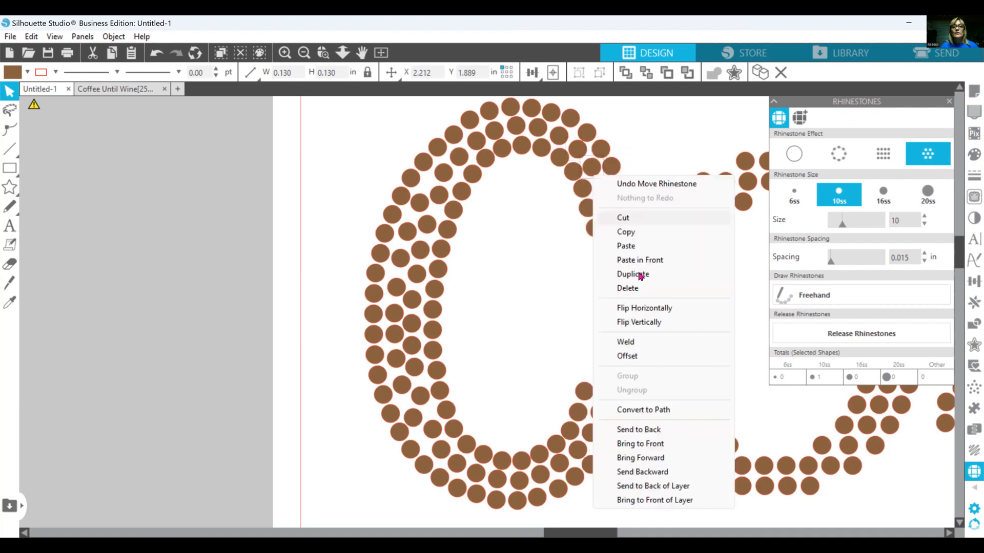
left_click_drag(608, 180, 605, 193)
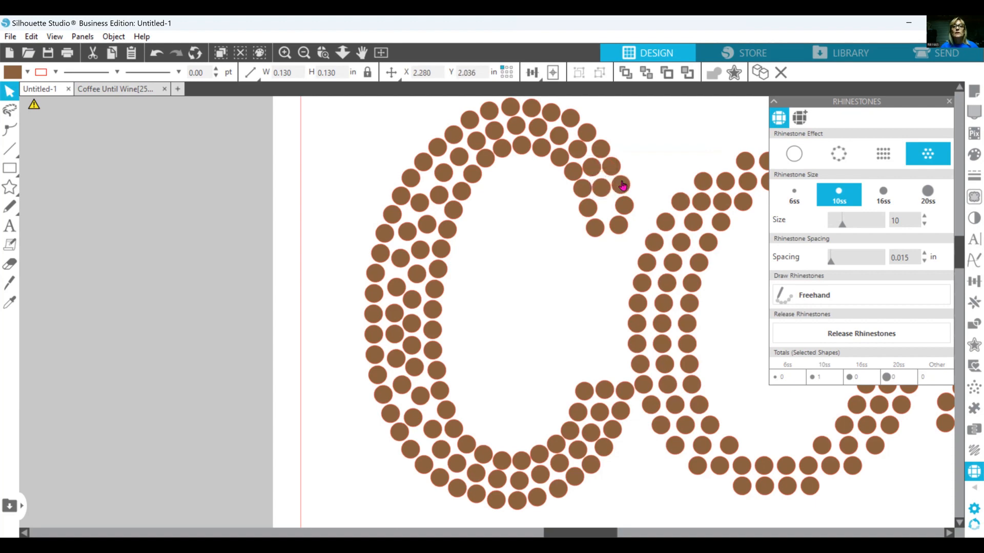
- Spread the inner and outer stones apart near the C's upper tip to widen the gap between them
left_click(622, 185)
left_click(589, 193)
left_click_drag(621, 209, 628, 231)
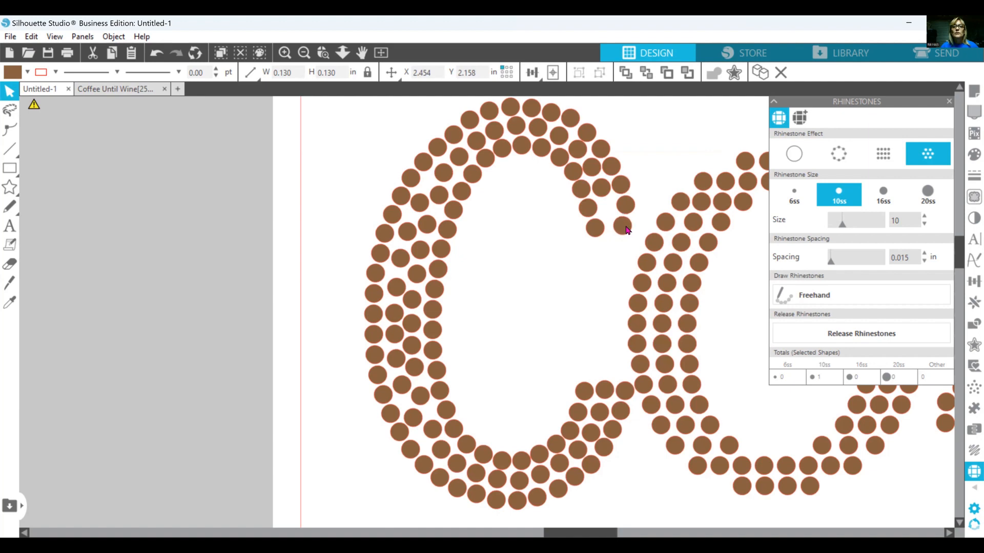
- Duplicate the second-to-last inner stone near the C's upper tip into the middle-row gap and shift the adjacent outer stone outward
right_click(593, 209)
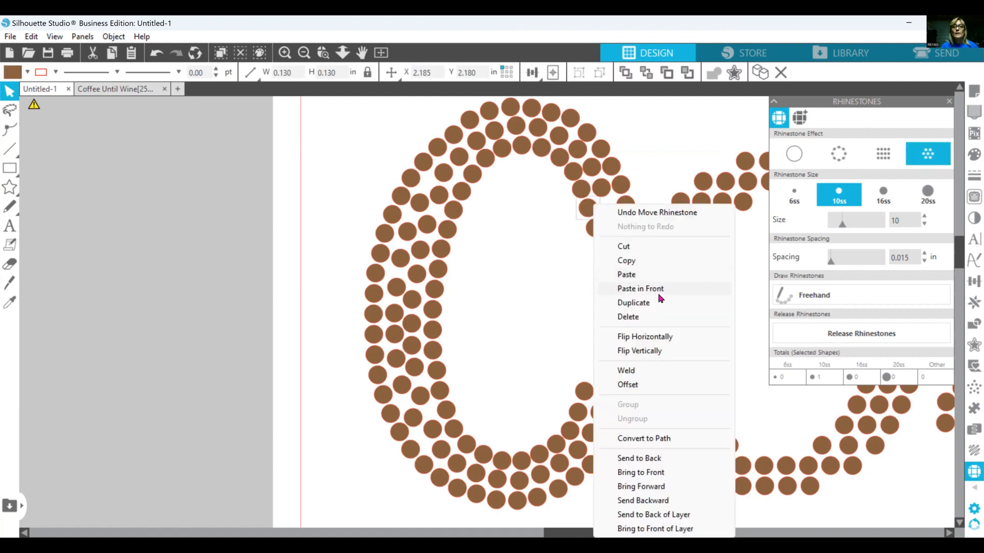
left_click(647, 304)
left_click_drag(608, 209, 632, 209)
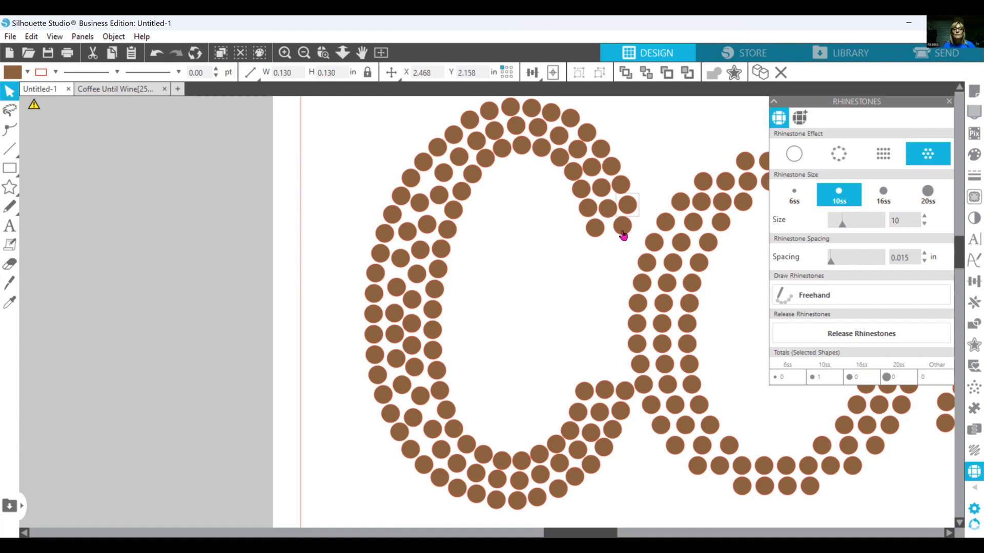
- Move the outer stone at the C's upper tip outward and fill the gap with a duplicate of the inner tip stone
left_click_drag(622, 231, 629, 232)
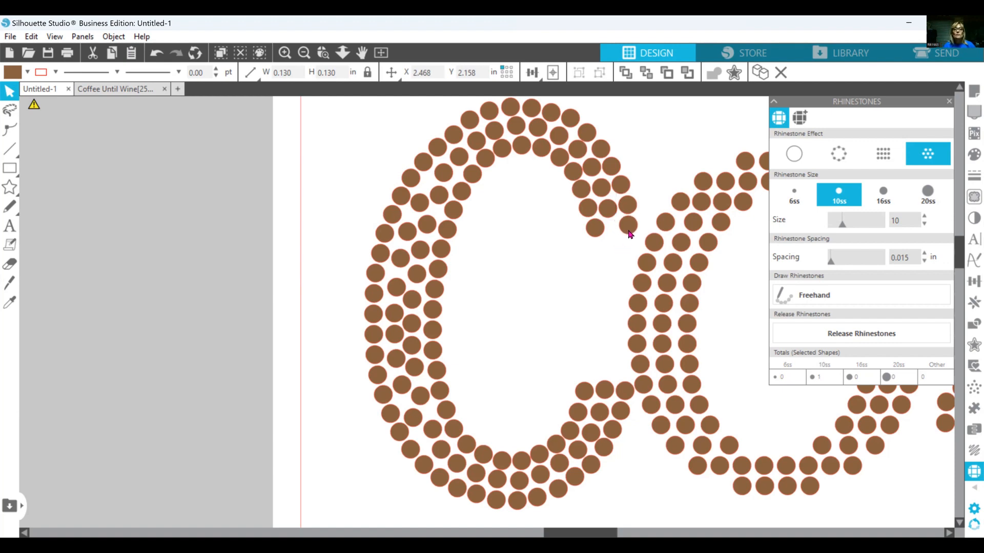
left_click(601, 235)
right_click(600, 235)
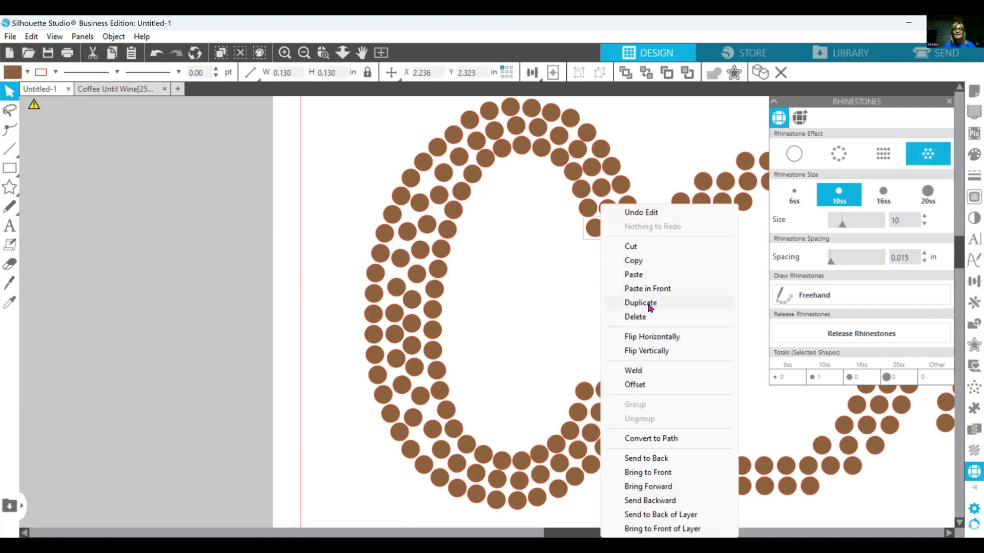
left_click(648, 305)
left_click_drag(602, 231, 634, 229)
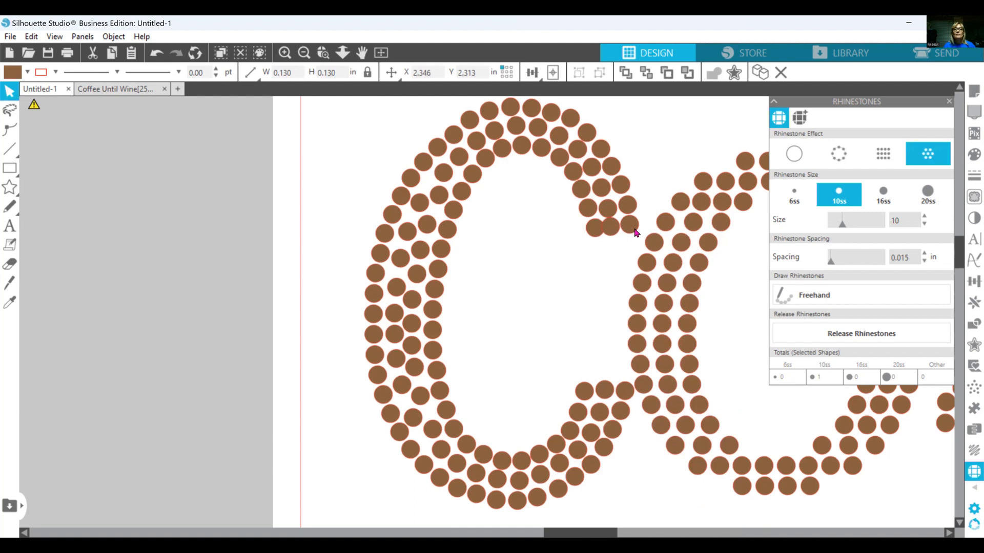
- Align and evenly space the three end stones at the C's upper tip
left_click(591, 228)
left_click_drag(592, 231, 586, 227)
left_click(610, 228)
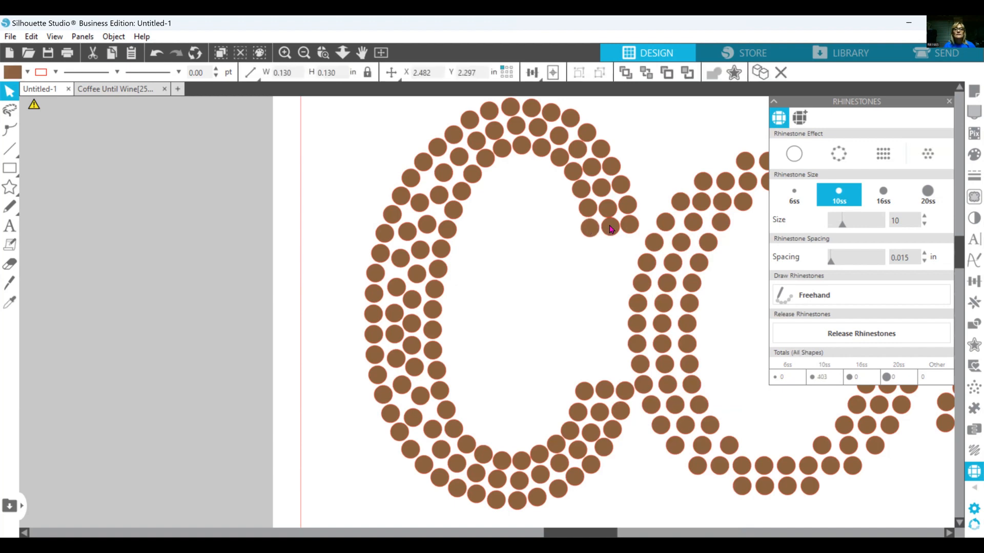
left_click(627, 225)
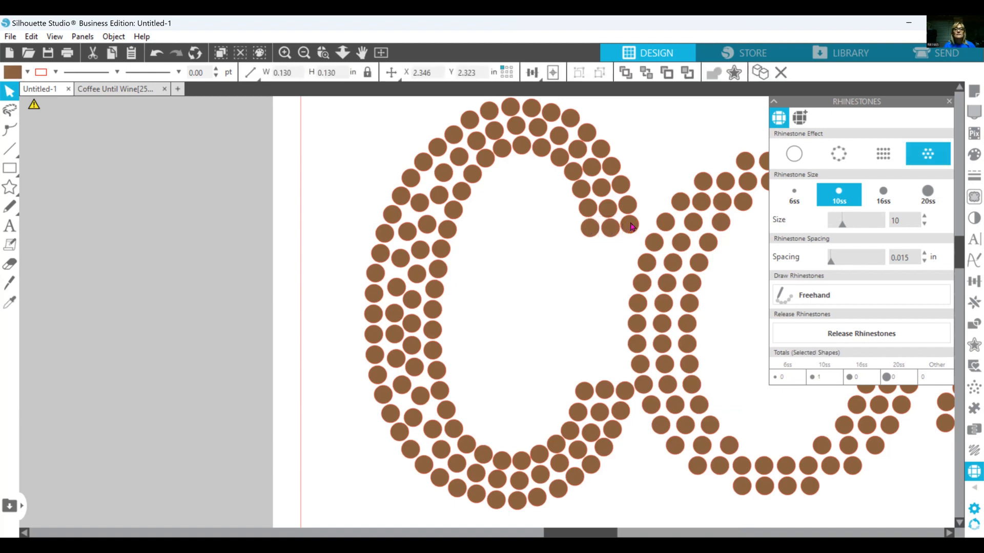
left_click_drag(632, 227, 590, 230)
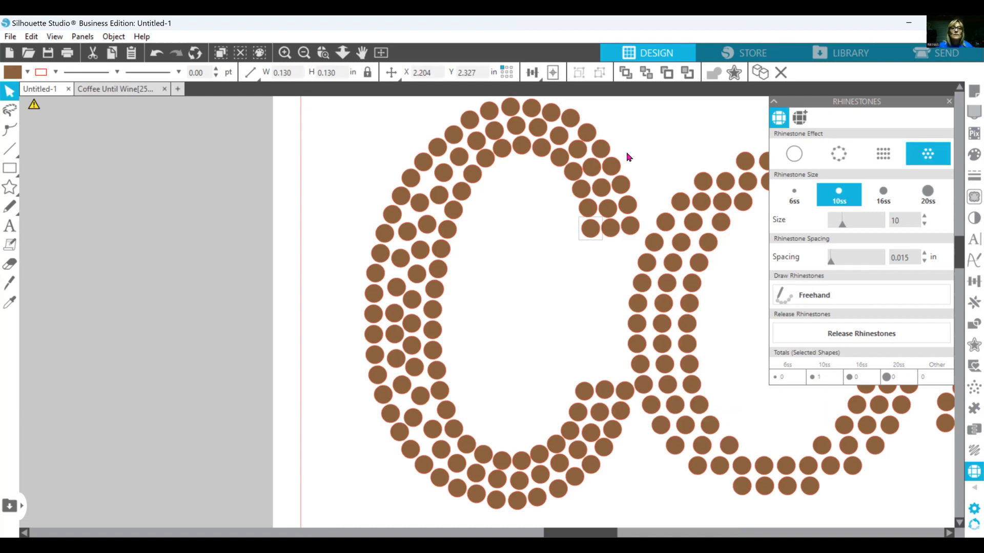
- Fine-tune one outer stone and two inner stones on the C's upper-right curve to even their spacing
left_click(588, 136)
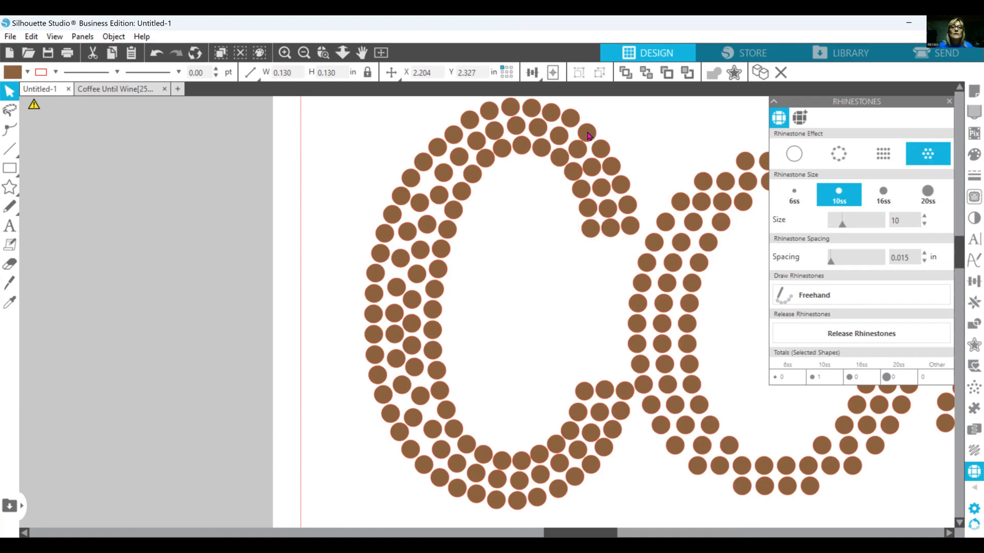
left_click(569, 179)
left_click(562, 166)
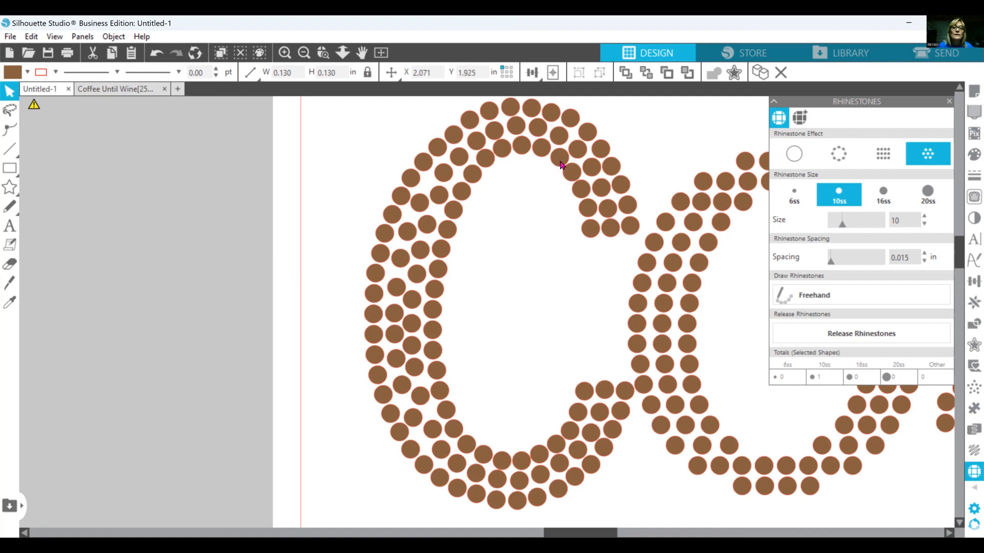
left_click_drag(562, 165, 561, 163)
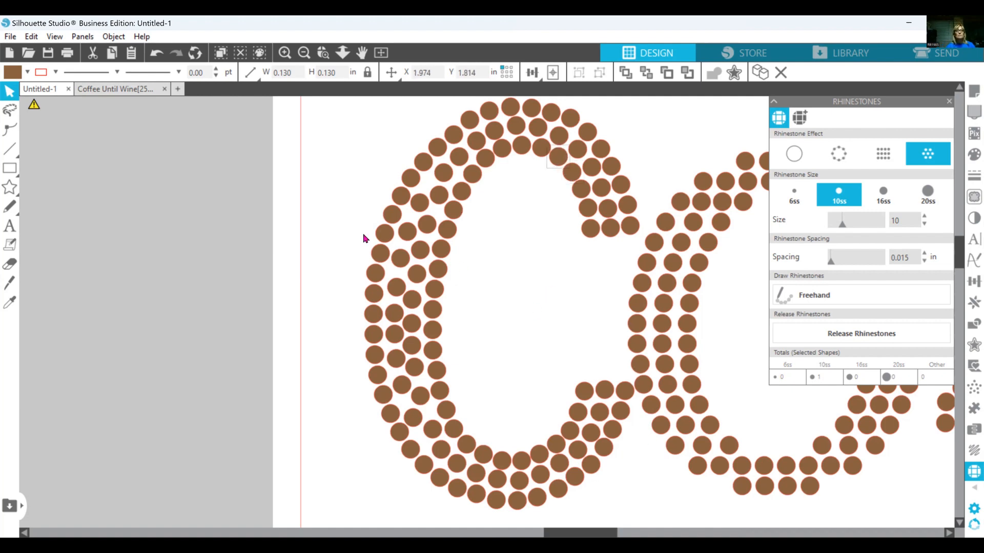
- Select every rhinestone of the C without including any of the o's stones, and group them
left_click(304, 52)
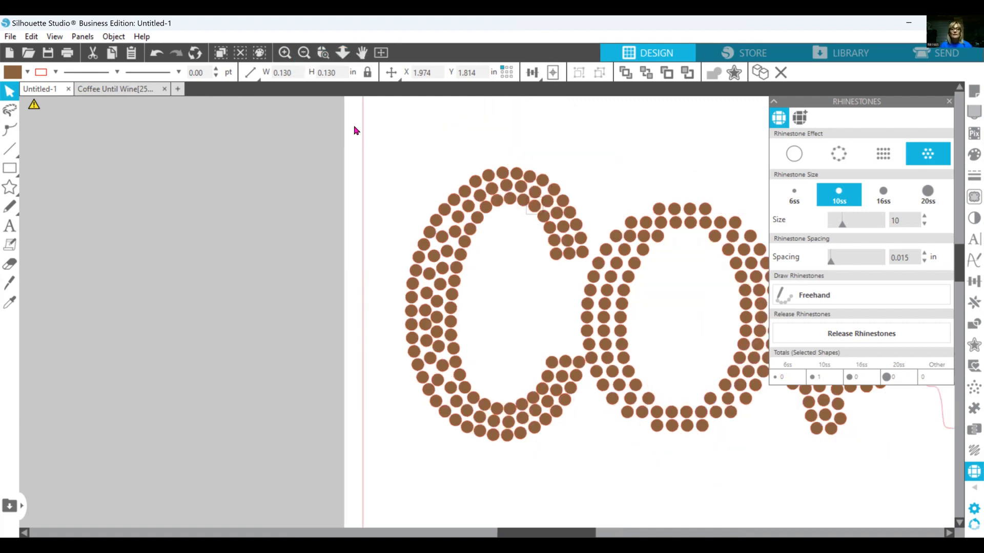
left_click_drag(381, 135, 566, 486)
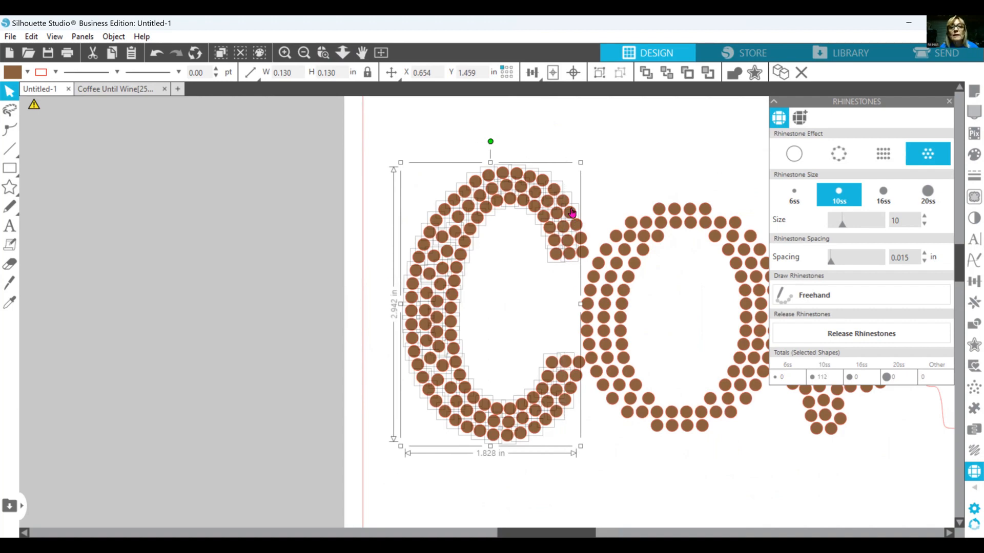
left_click(575, 225, "shift")
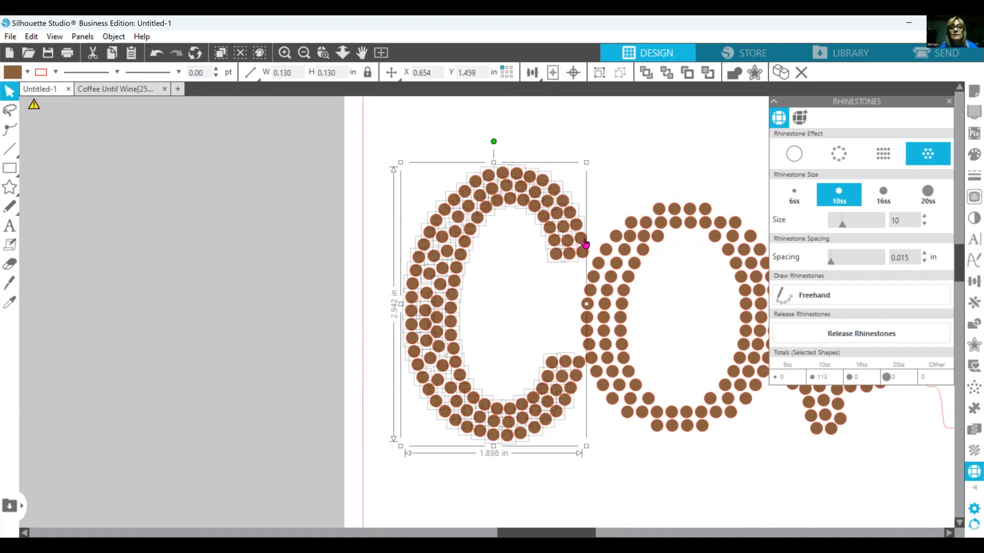
left_click(581, 240, "shift")
left_click(583, 253, "shift")
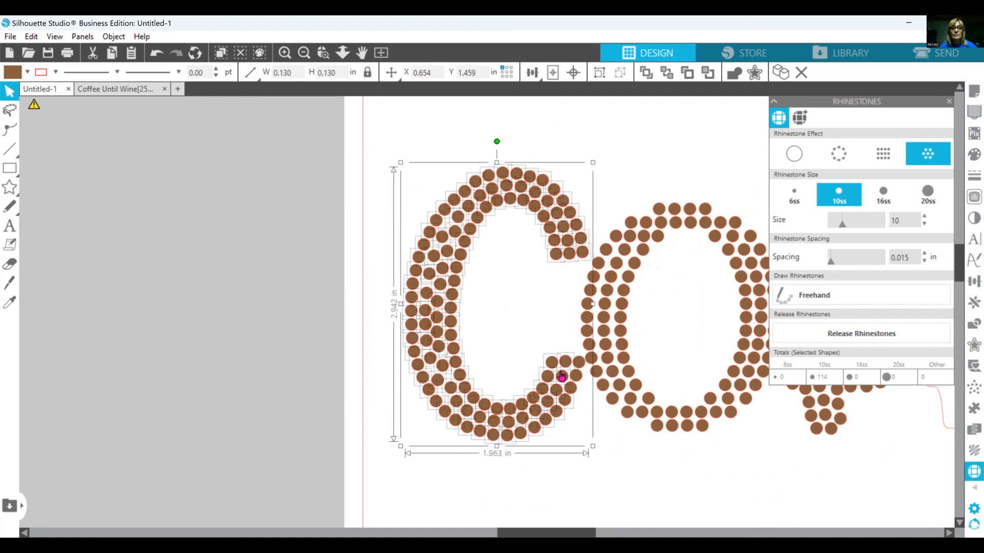
left_click(576, 366, "shift")
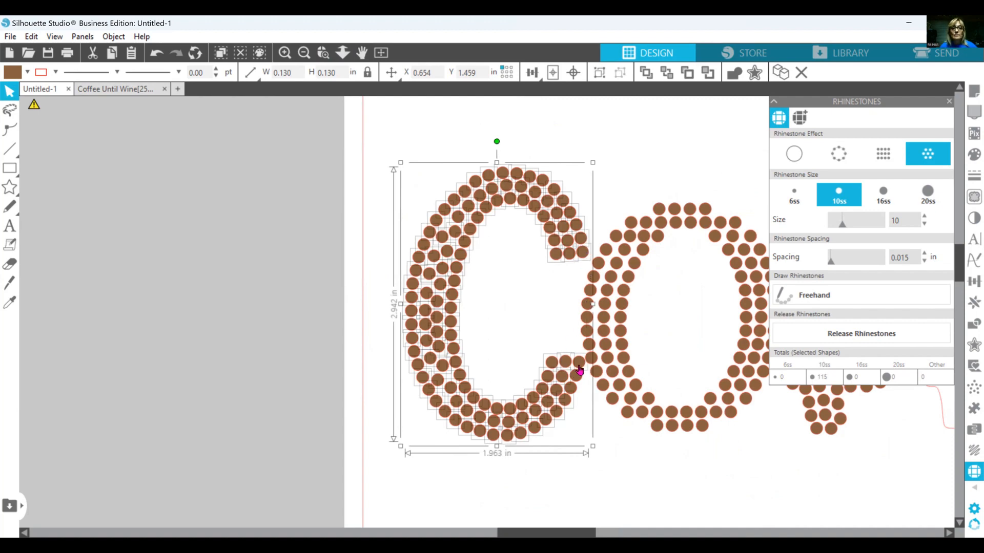
left_click(573, 395, "shift")
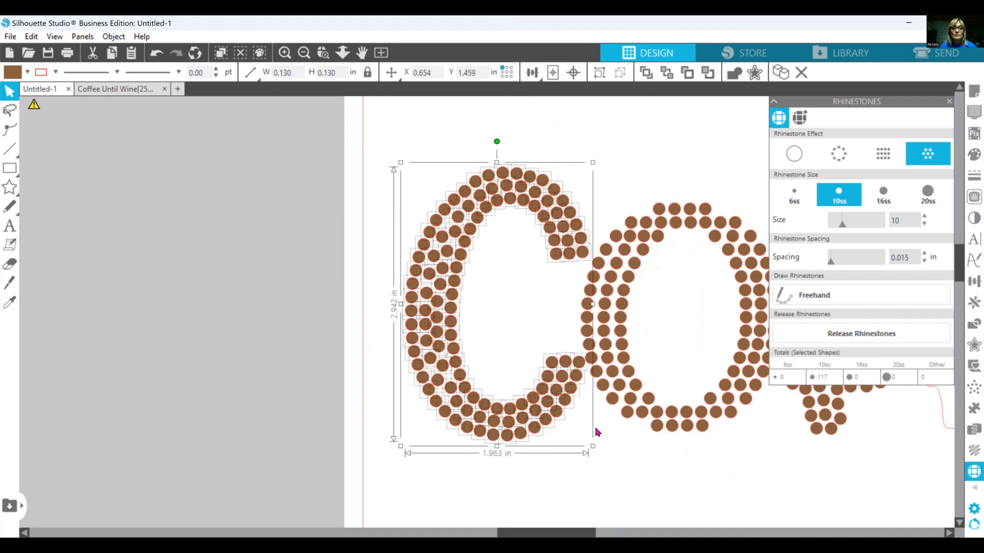
right_click(450, 315)
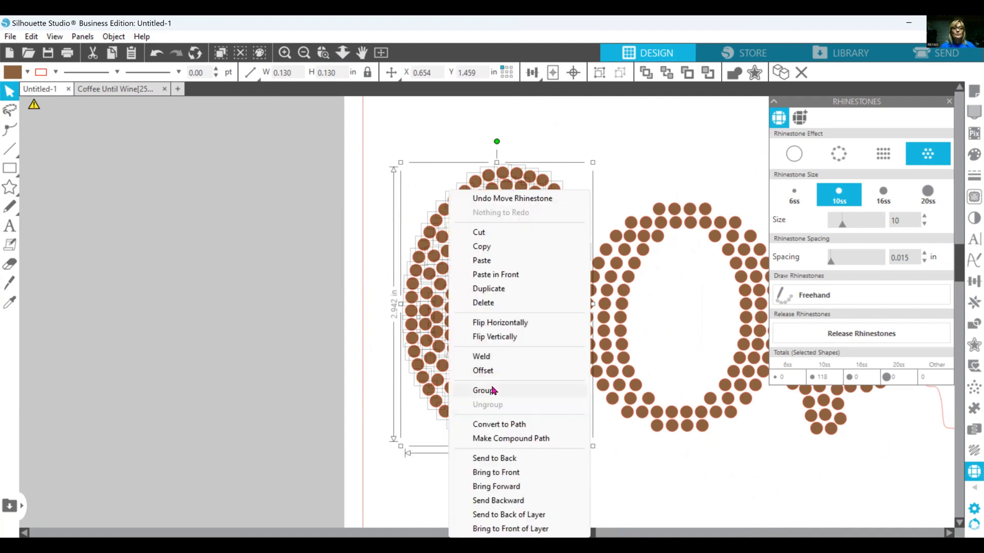
left_click(493, 391)
- Make the grouped C a compound path and fill it with brown 87603E
right_click(437, 335)
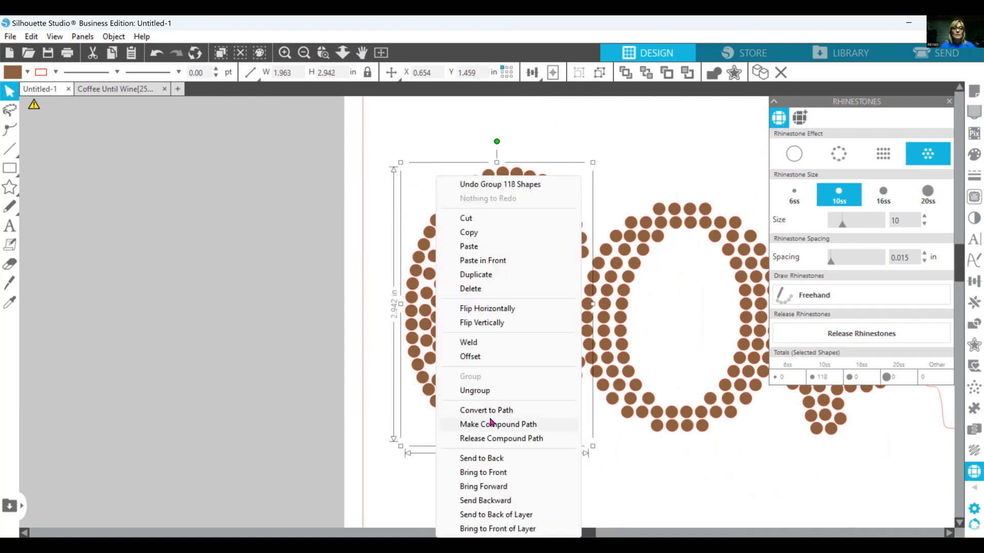
left_click(494, 425)
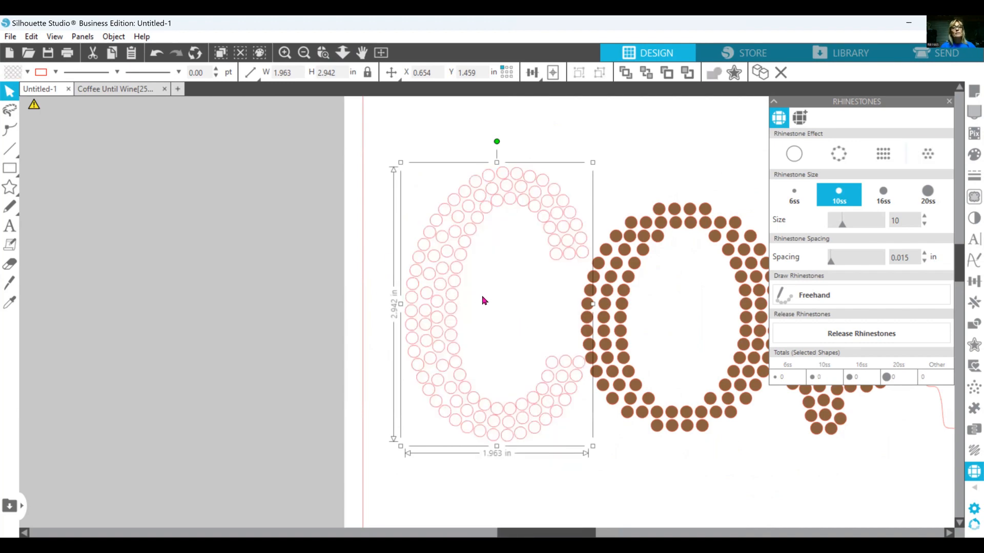
left_click(973, 155)
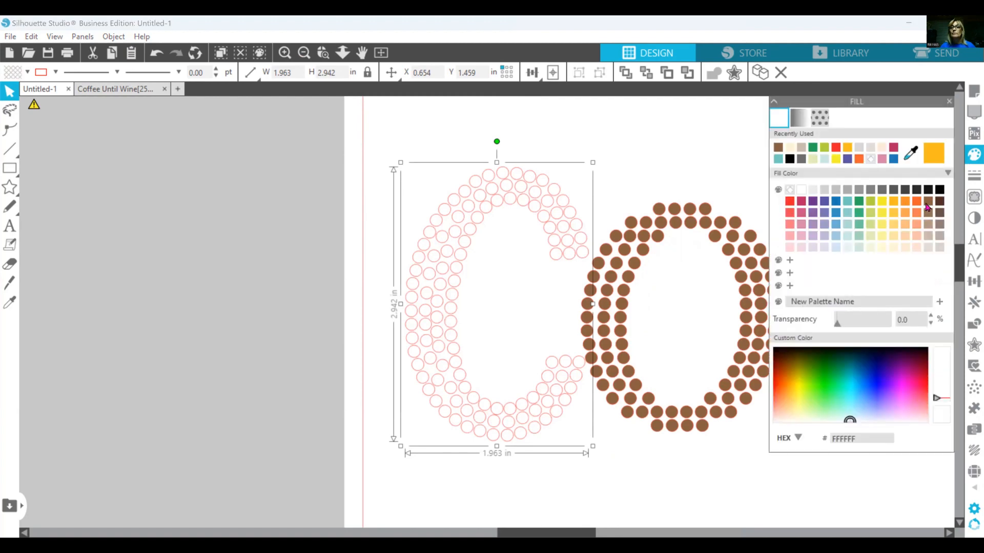
left_click(929, 207)
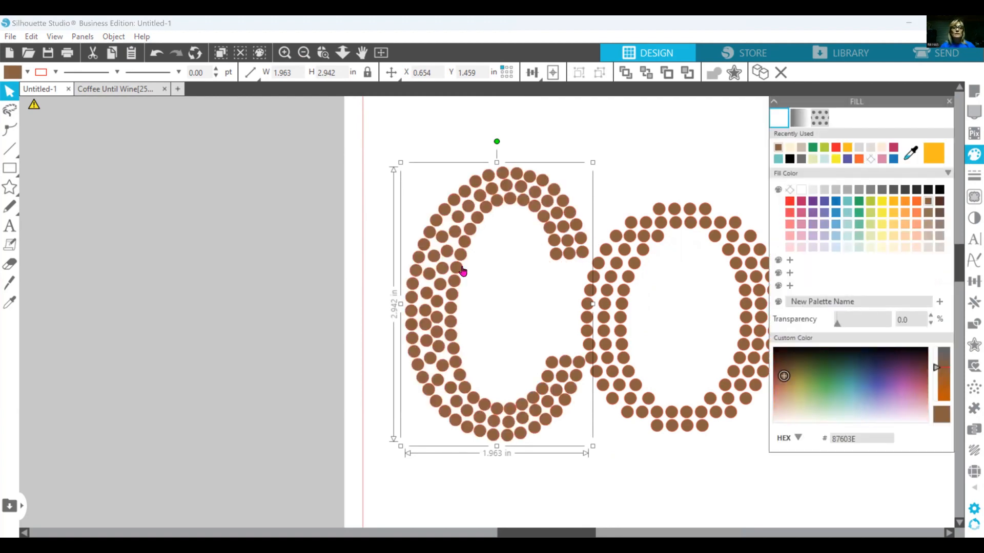
- Move the C left to clear the o, and shift the o slightly left toward it
left_click_drag(459, 270, 438, 268)
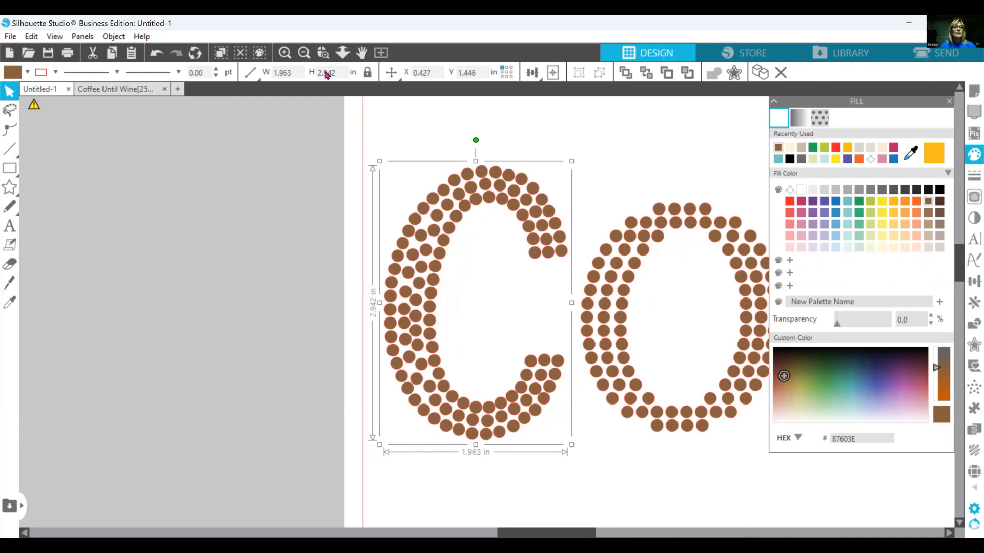
left_click(303, 54)
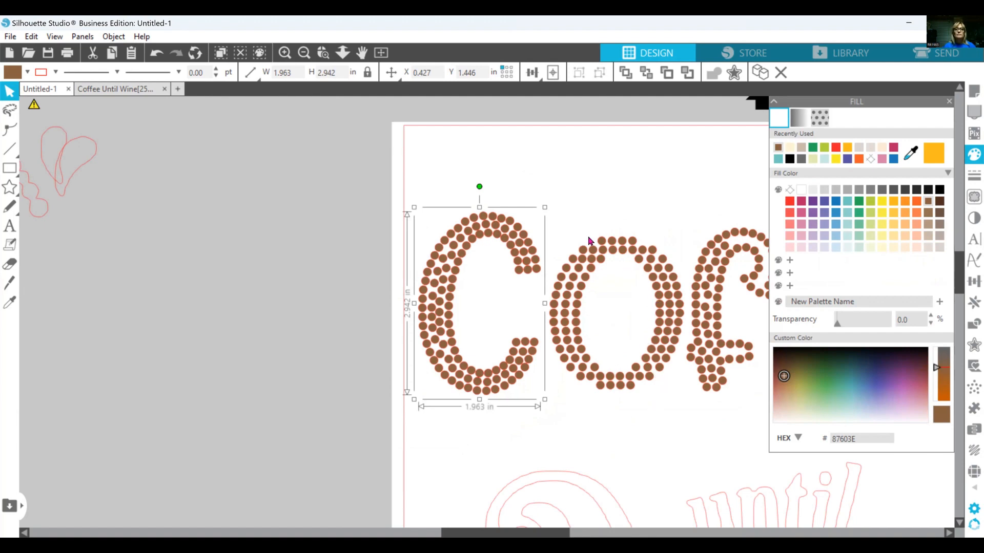
left_click(614, 391)
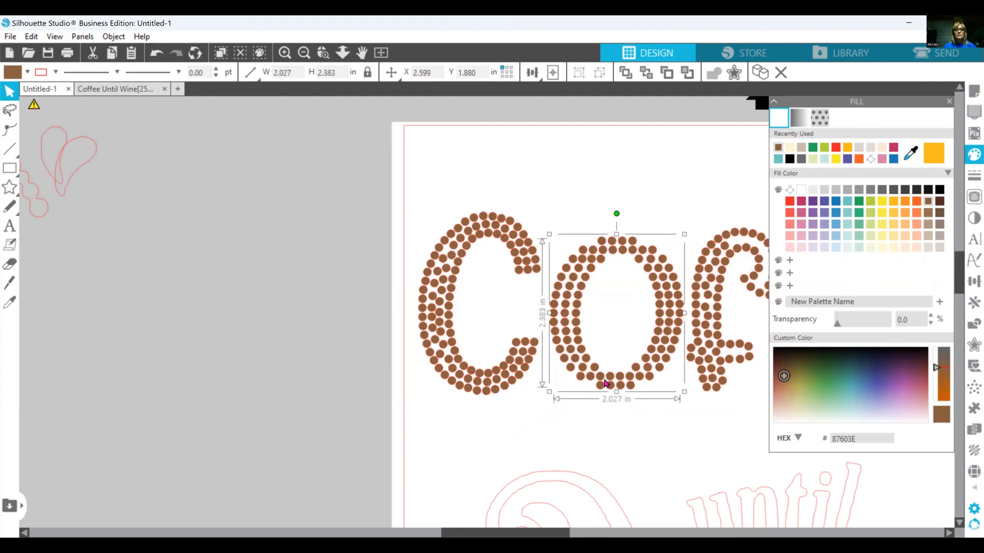
left_click_drag(606, 383, 602, 387)
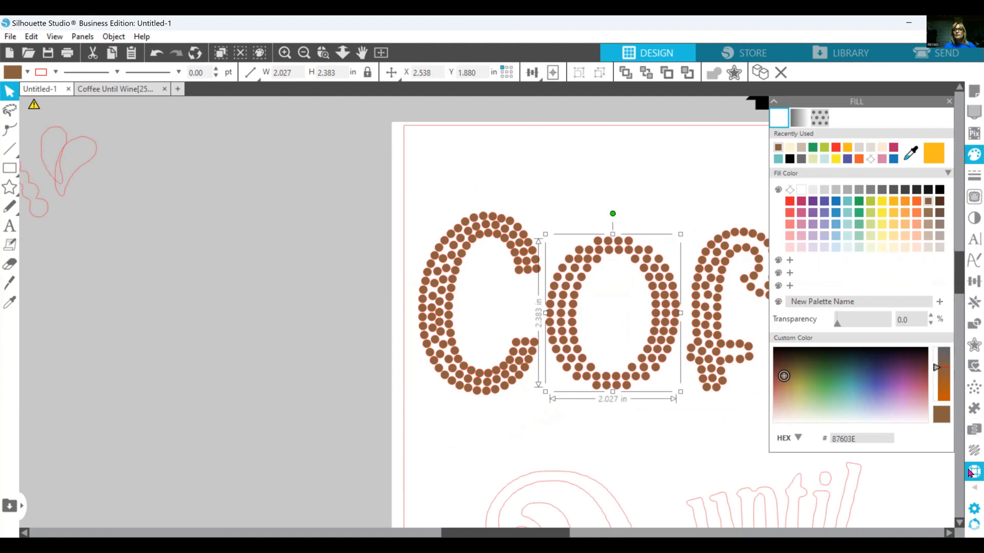
- Release the o's rhinestones into individually editable stones
left_click(828, 334)
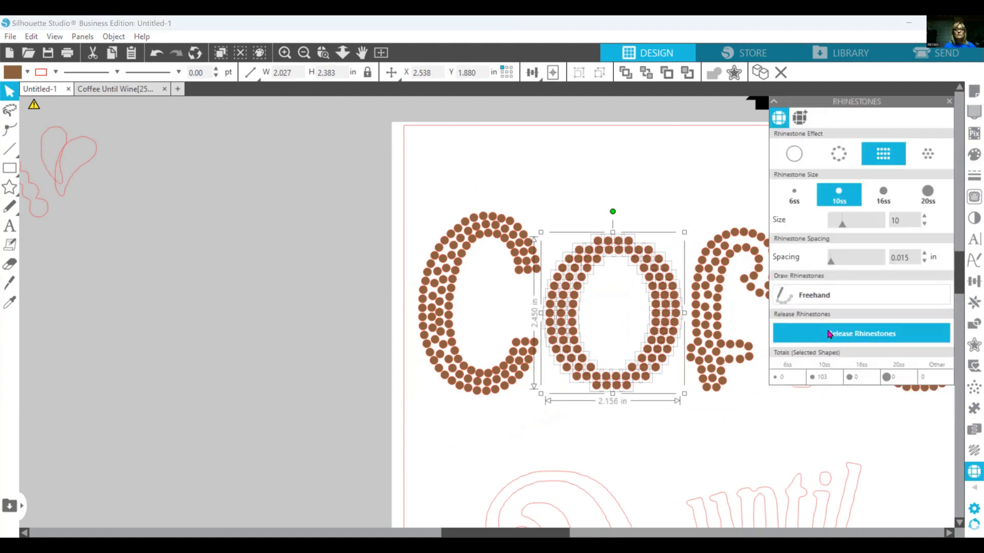
left_click(611, 304)
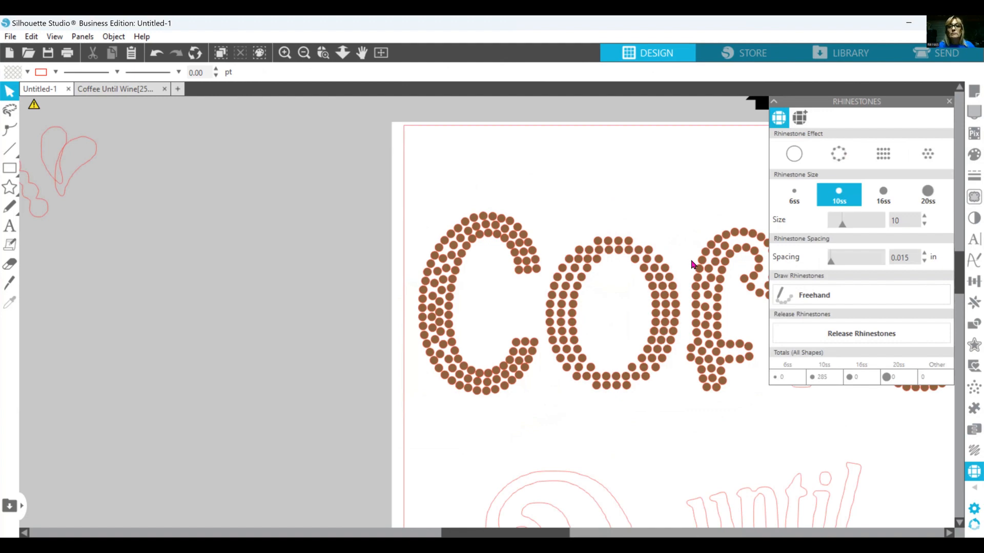
- Extend the o's top row by one stone at each end, using duplicates of stones from its upper curve
right_click(630, 248)
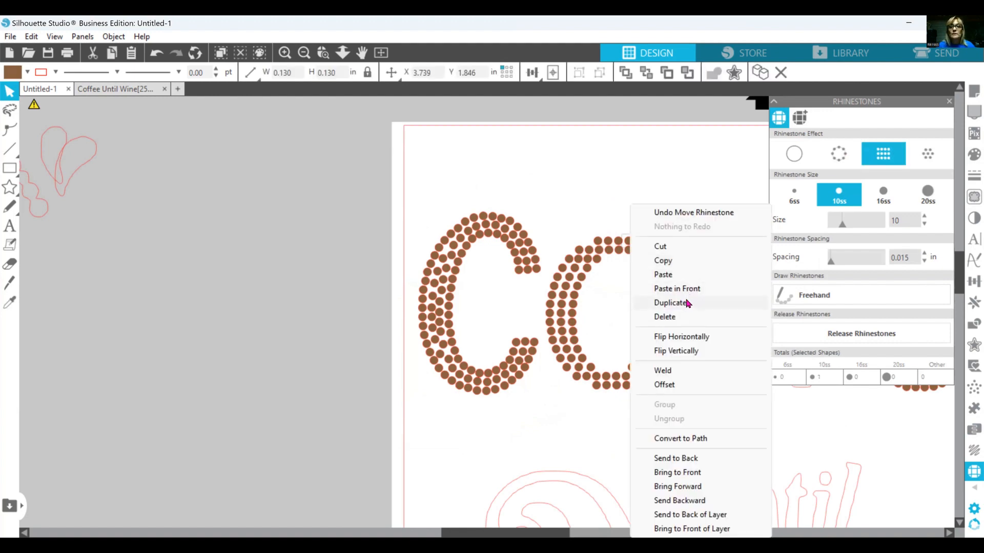
left_click(687, 303)
key("Left")
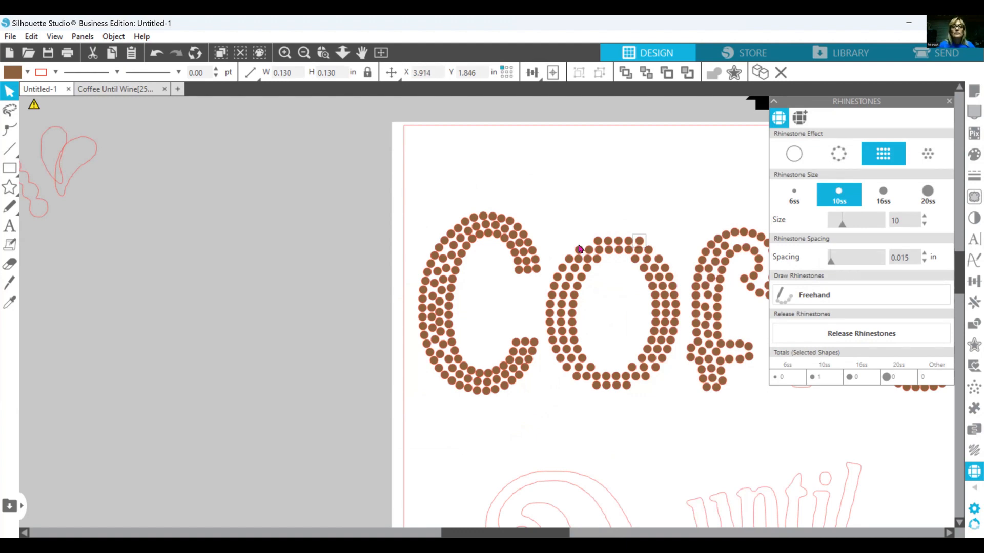
left_click(579, 249)
right_click(580, 249)
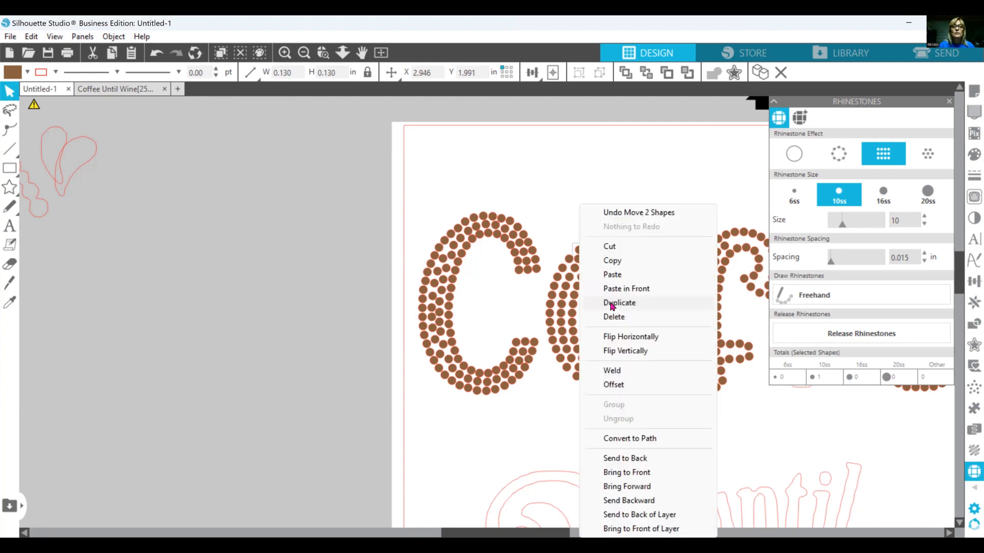
left_click(610, 304)
left_click_drag(592, 254, 589, 238)
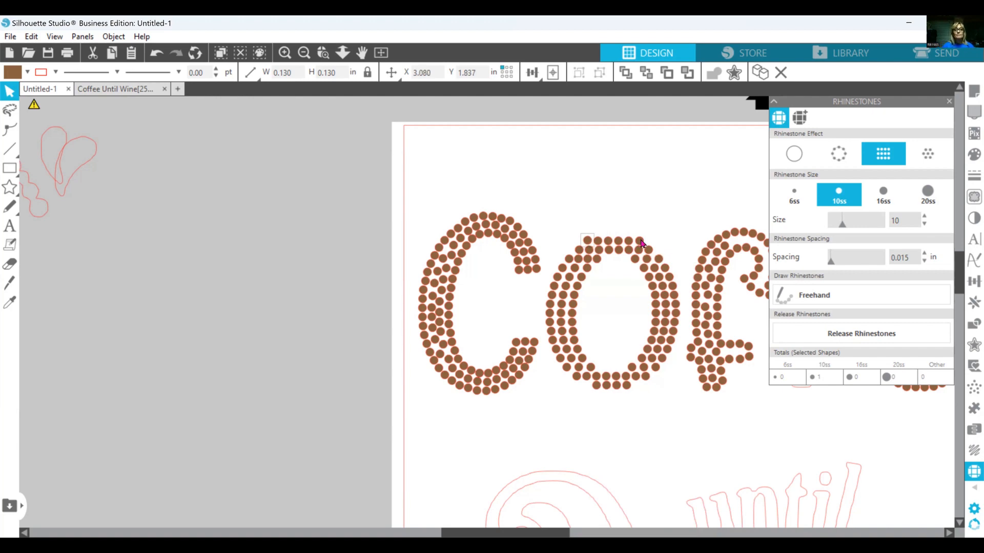
left_click_drag(639, 240, 628, 236)
left_click(574, 245)
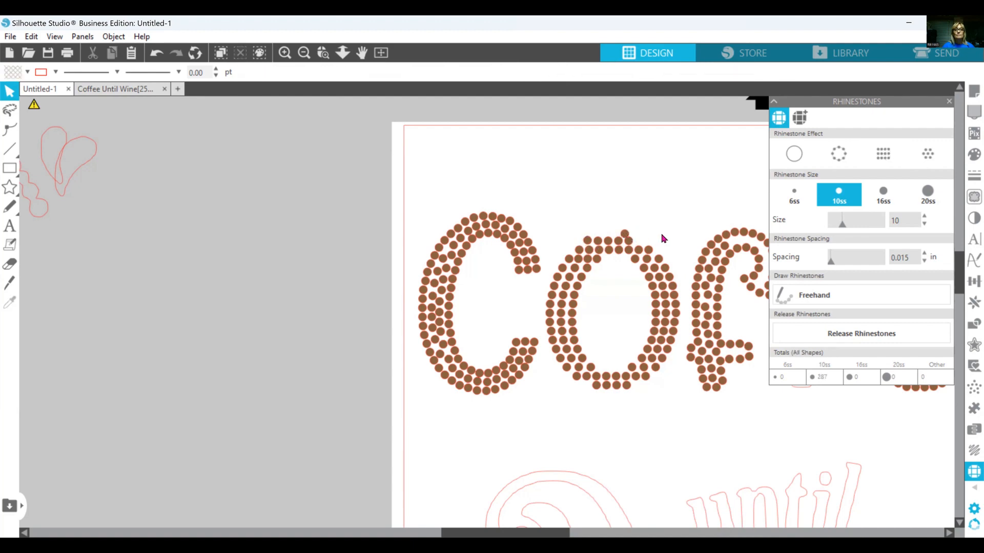
mouse_move(623, 233)
left_mouse_down()
mouse_move(639, 231)
mouse_move(641, 242)
left_mouse_up()
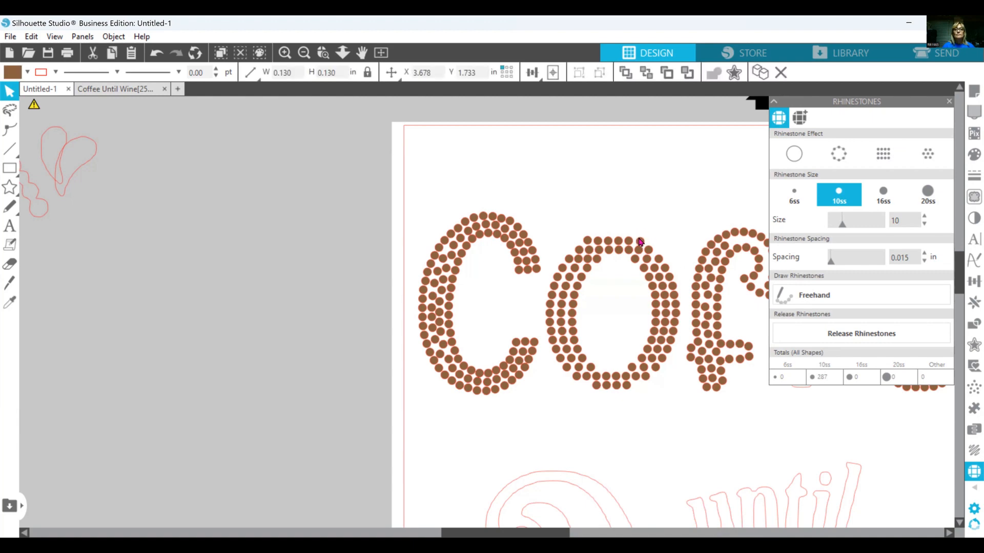
- Delete the added stones at both ends of the o's top row
left_click(669, 408)
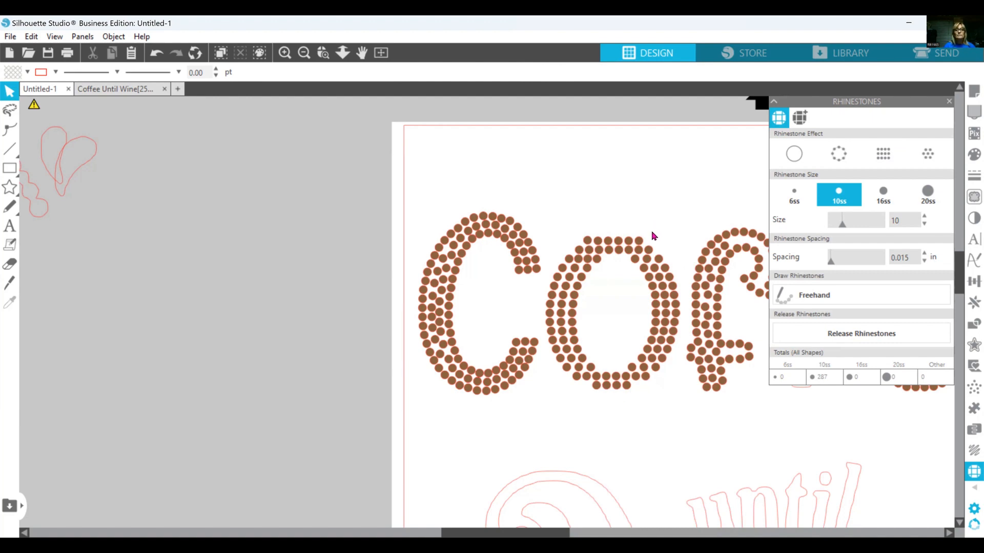
left_click(644, 244)
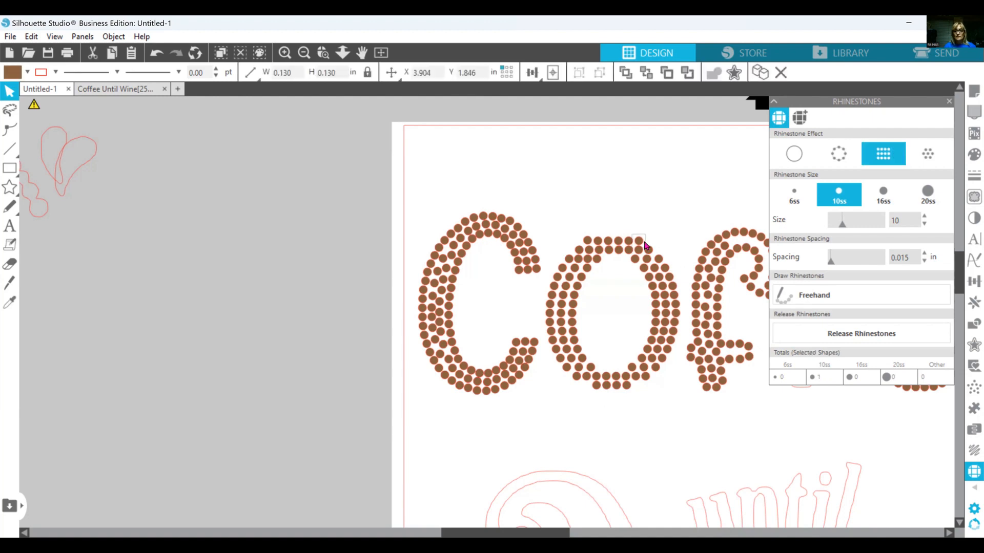
key("Delete")
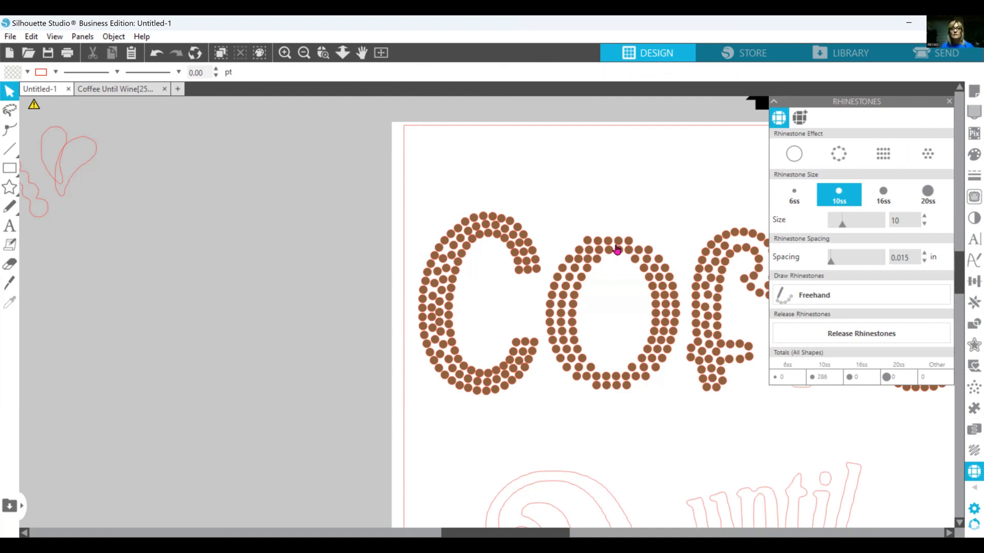
left_click(588, 243)
key("Delete")
- Select all the rhinestones of the o and group them
left_click_drag(559, 303, 667, 403)
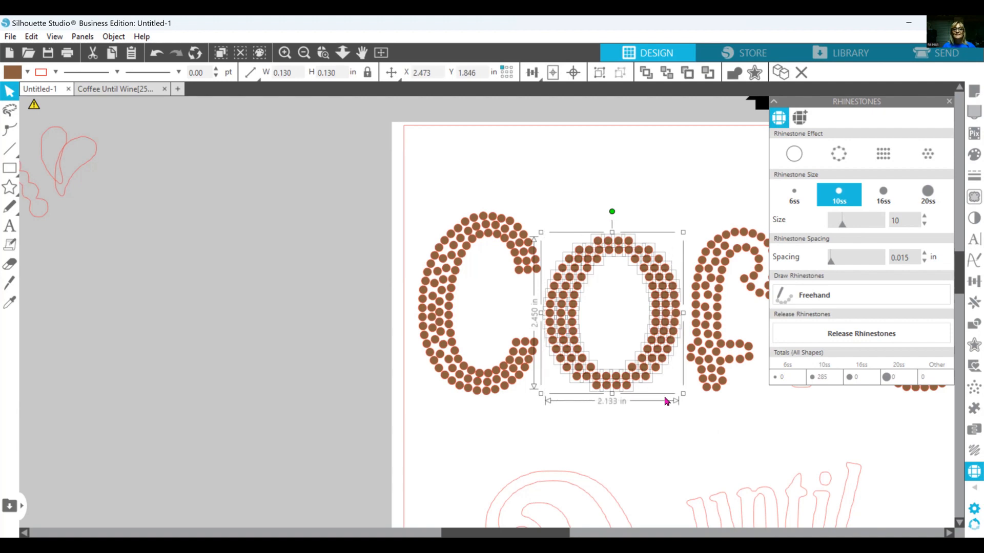
right_click(617, 383)
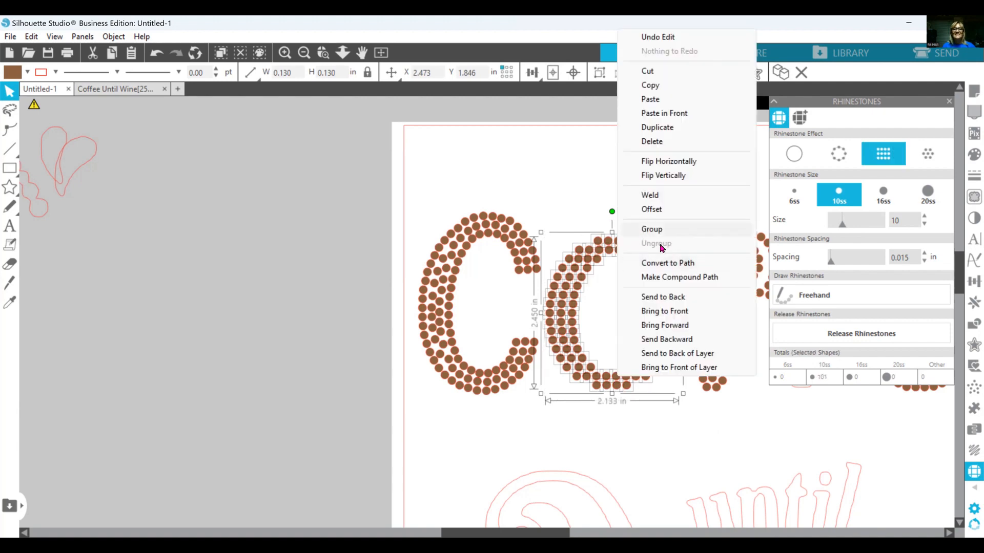
left_click(653, 229)
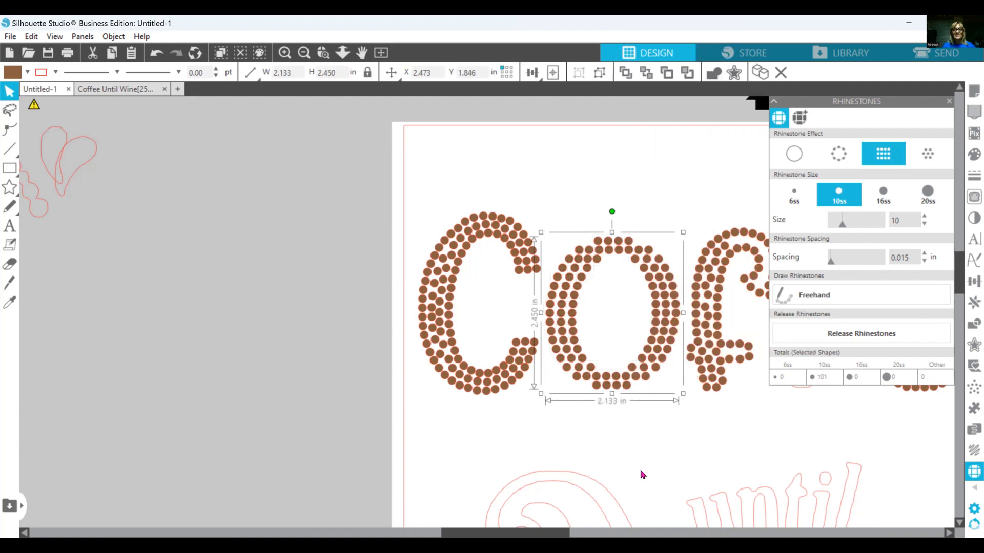
- Move the second f's outline and the first rhinestone e to the right to open up the letter spacing in Coffee
scroll(476, 347, "right", 5)
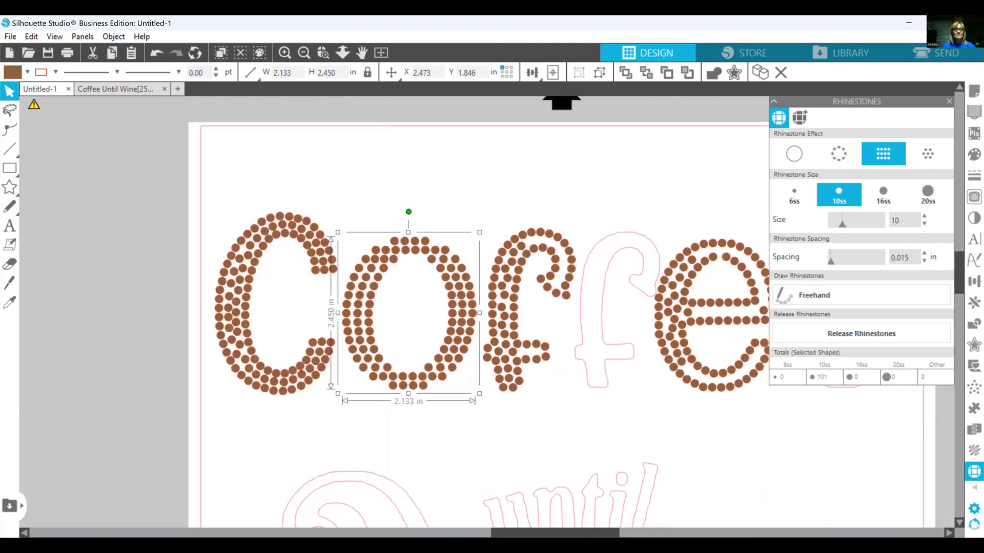
left_click(475, 347)
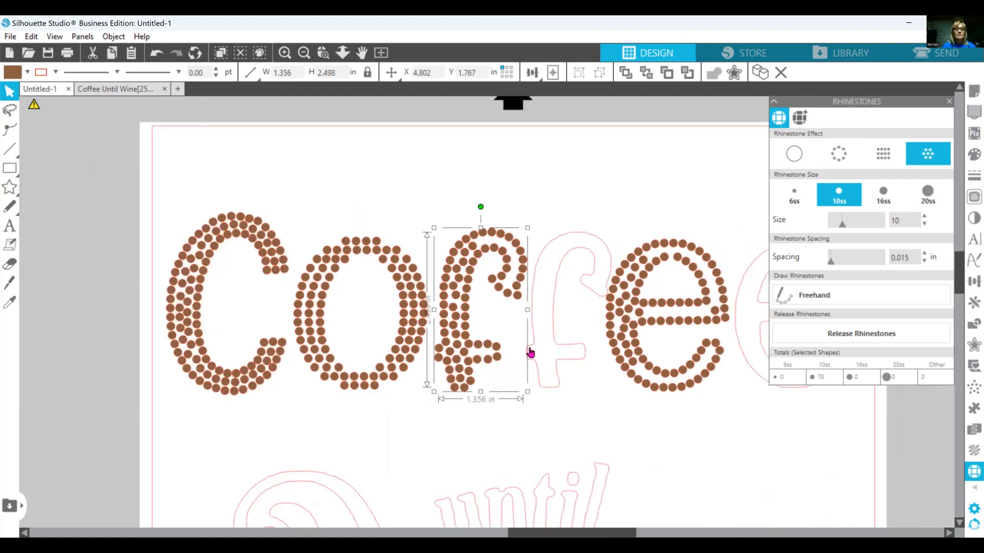
left_click(581, 358)
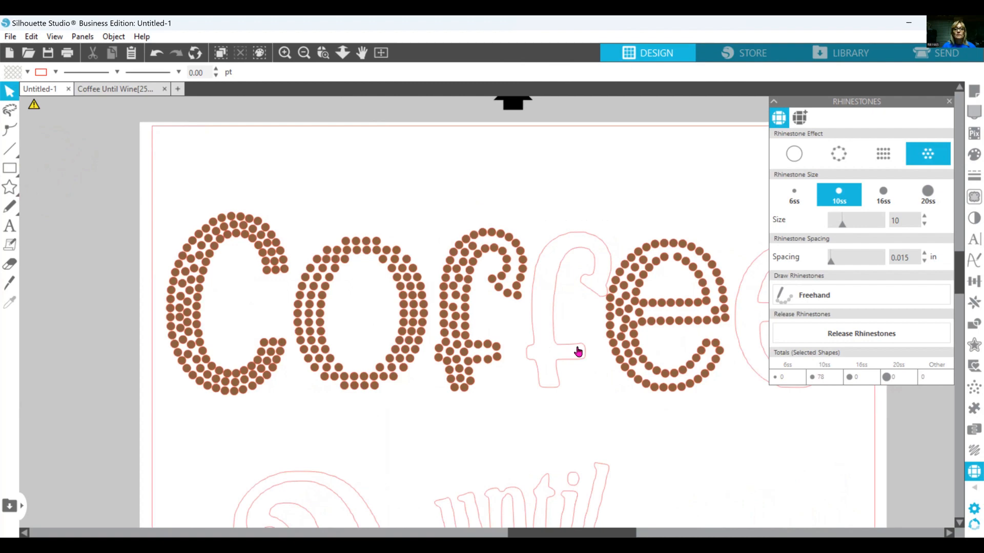
left_click_drag(578, 352, 593, 347)
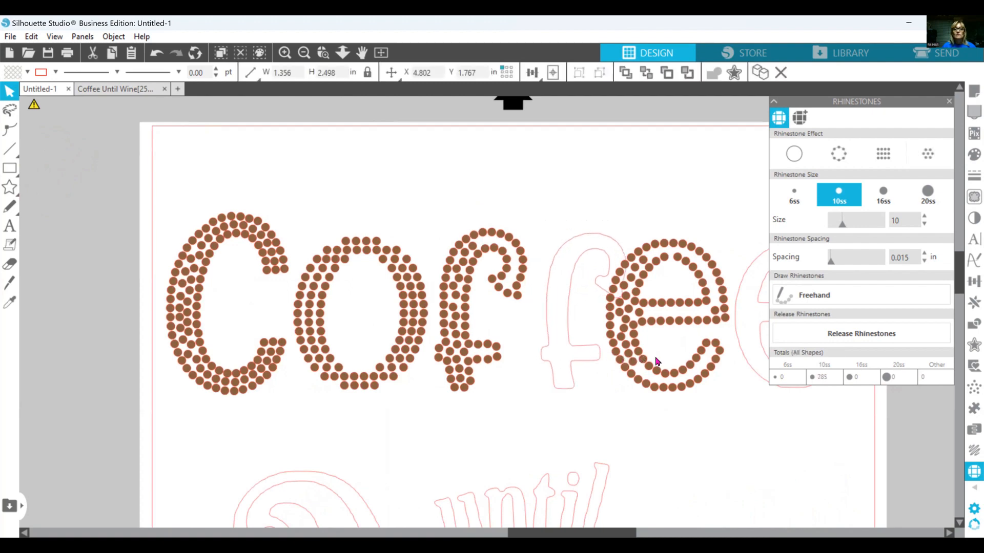
left_click_drag(657, 361, 686, 365)
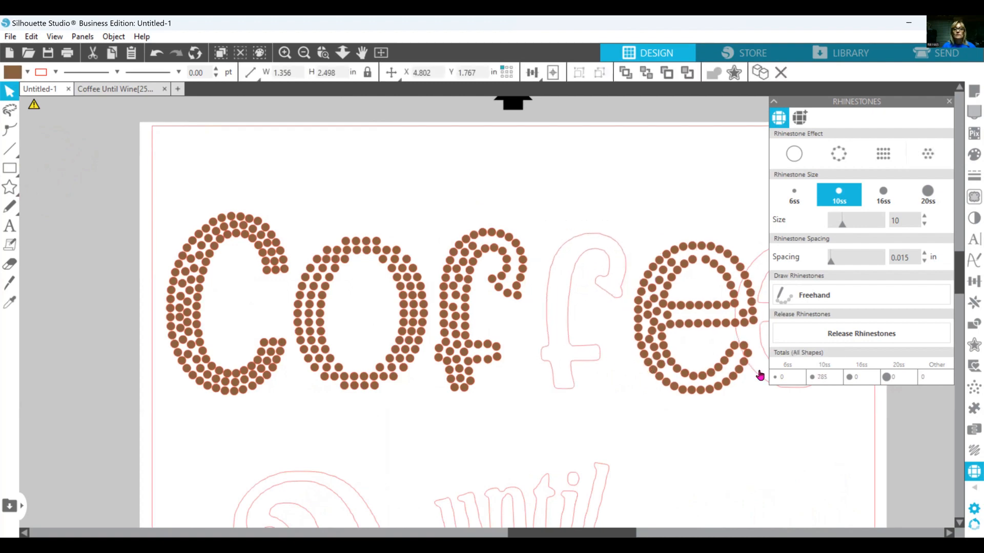
left_click(516, 370)
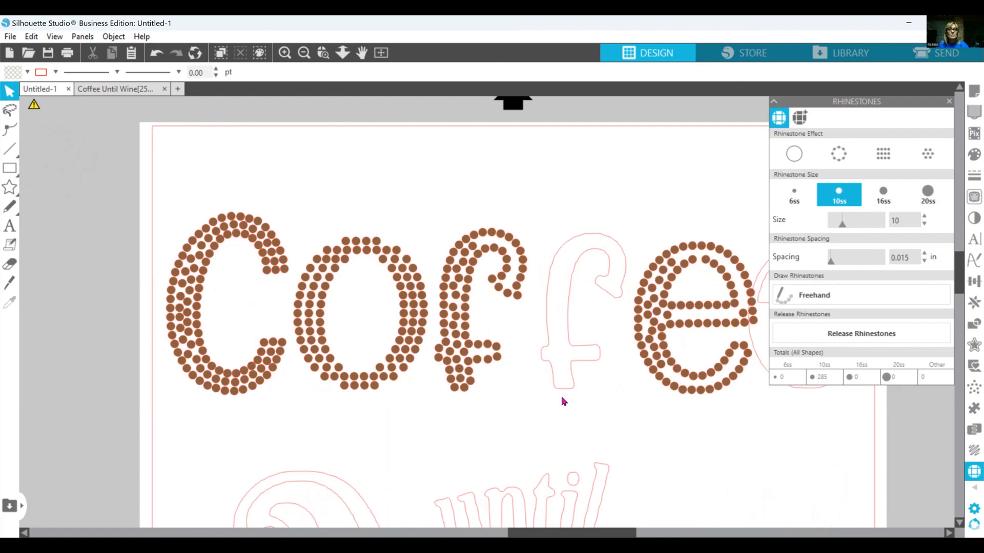
- Release the rhinestones of Coffee's first f into individually movable stones
left_click(503, 357)
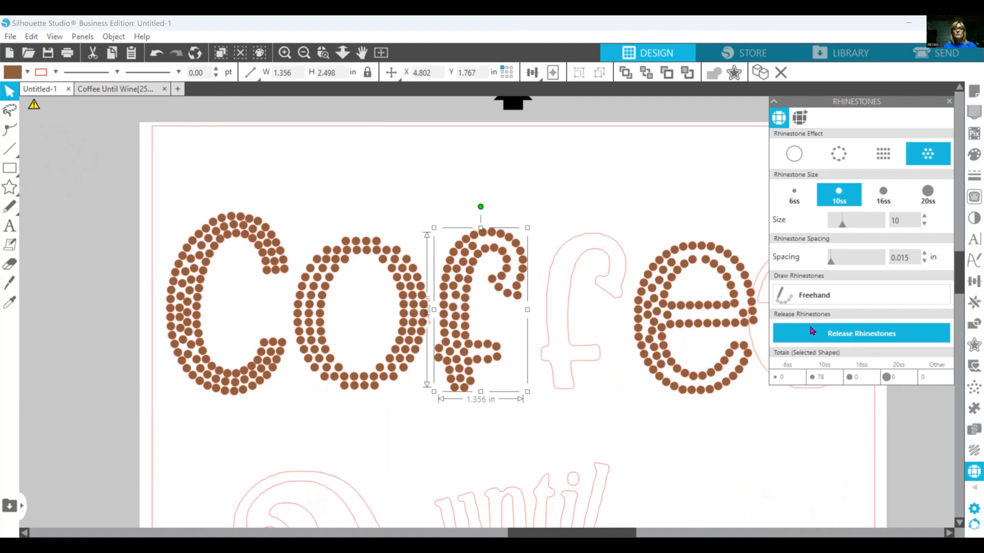
left_click(846, 335)
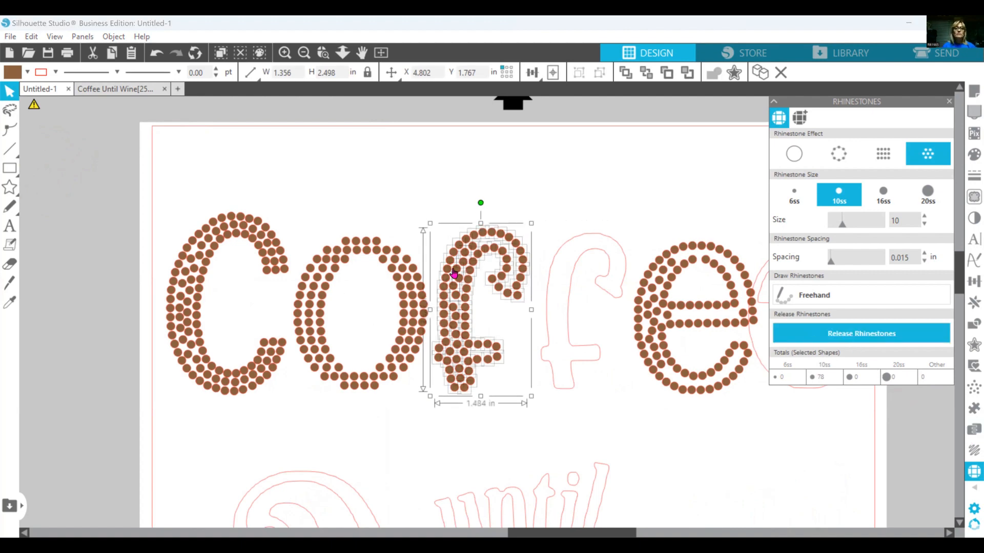
left_click(537, 188)
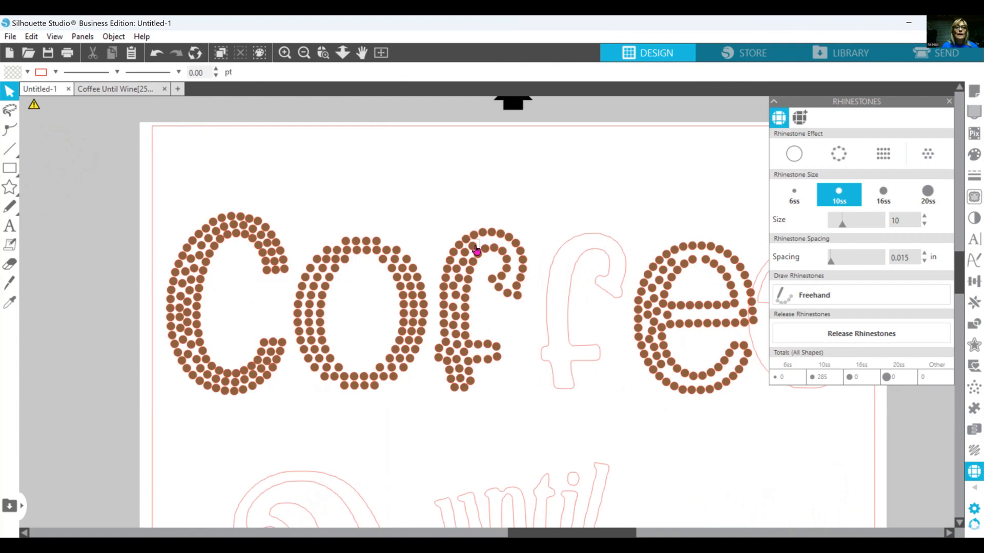
- Duplicate stones along the top arch of the first f to fill the gap between its inner and outer rows
left_click(477, 250)
right_click(476, 249)
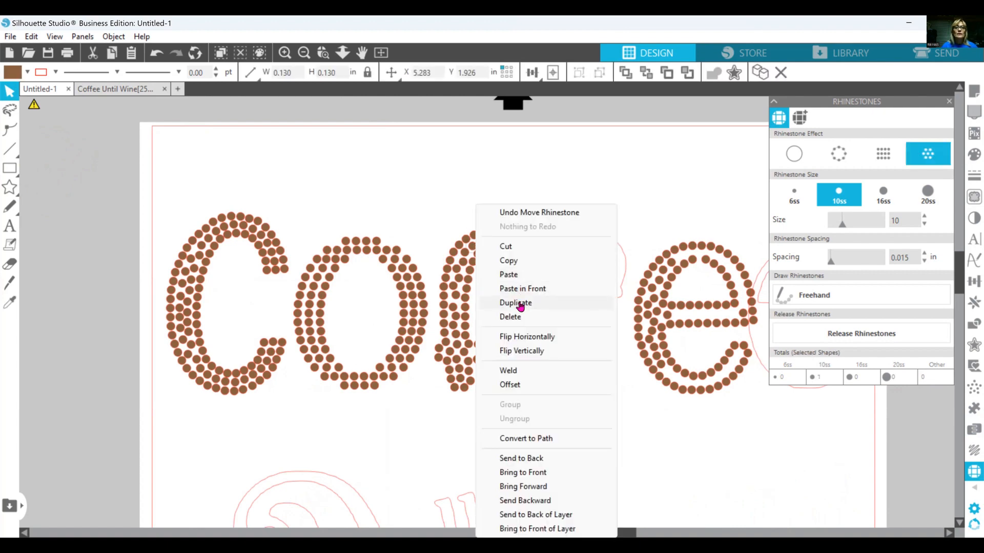
left_click(487, 250)
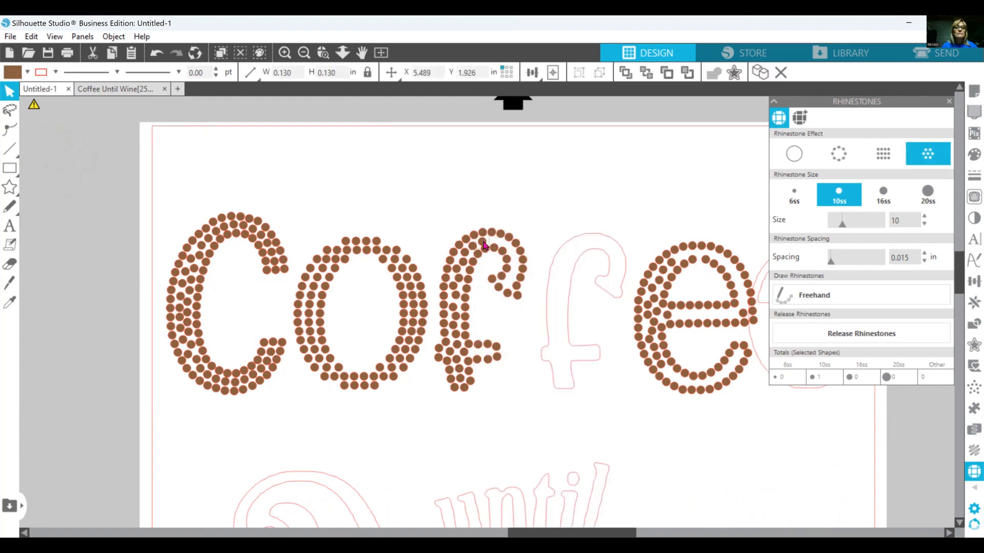
right_click(484, 246)
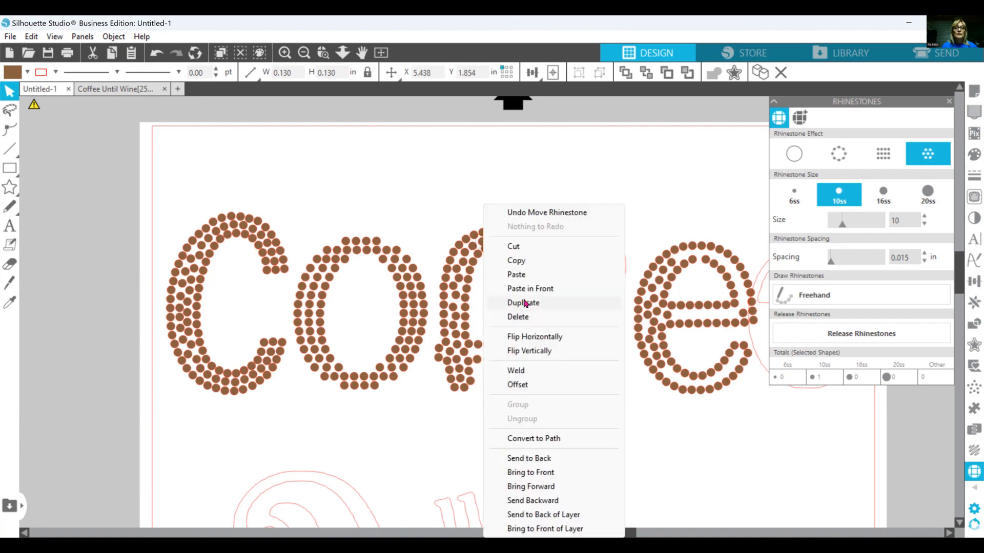
left_click(525, 303)
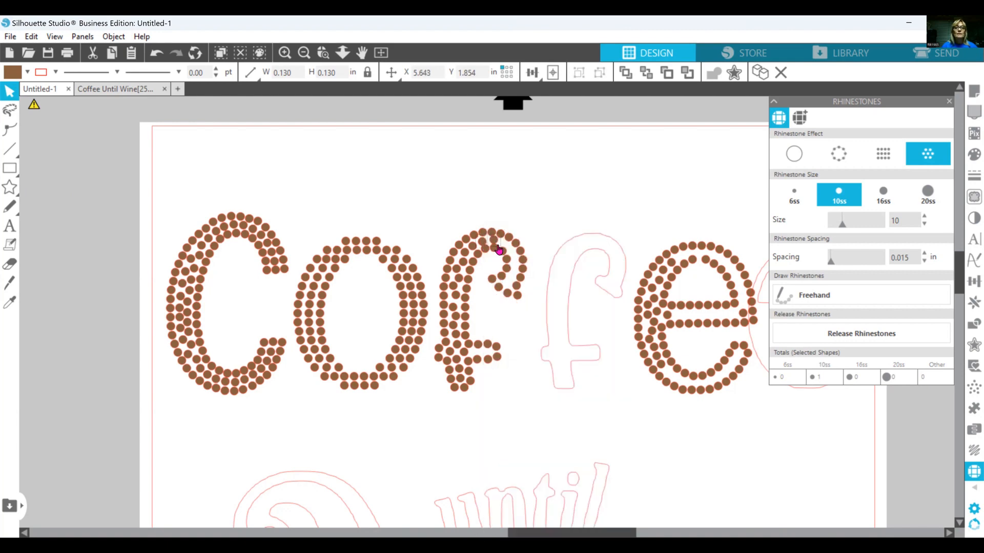
right_click(497, 248)
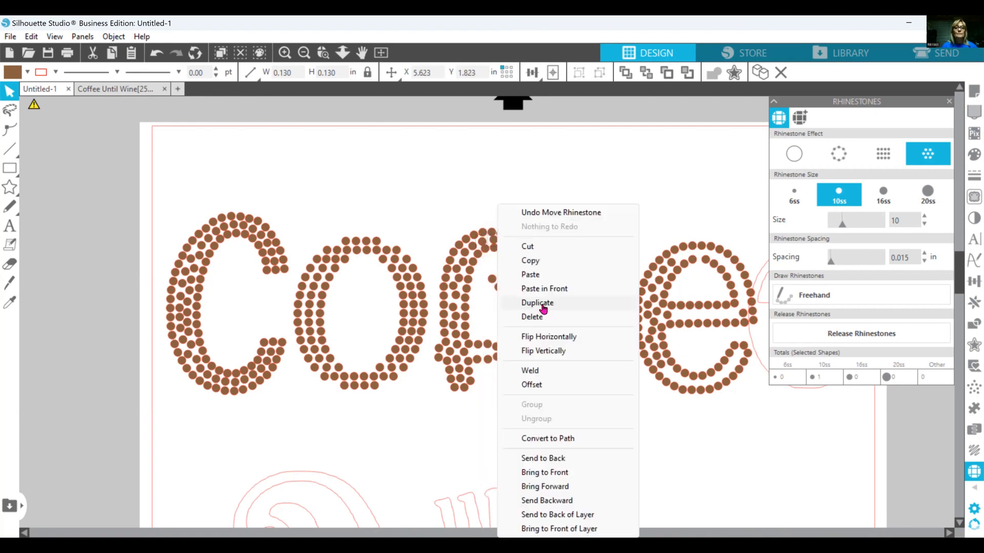
left_click(538, 303)
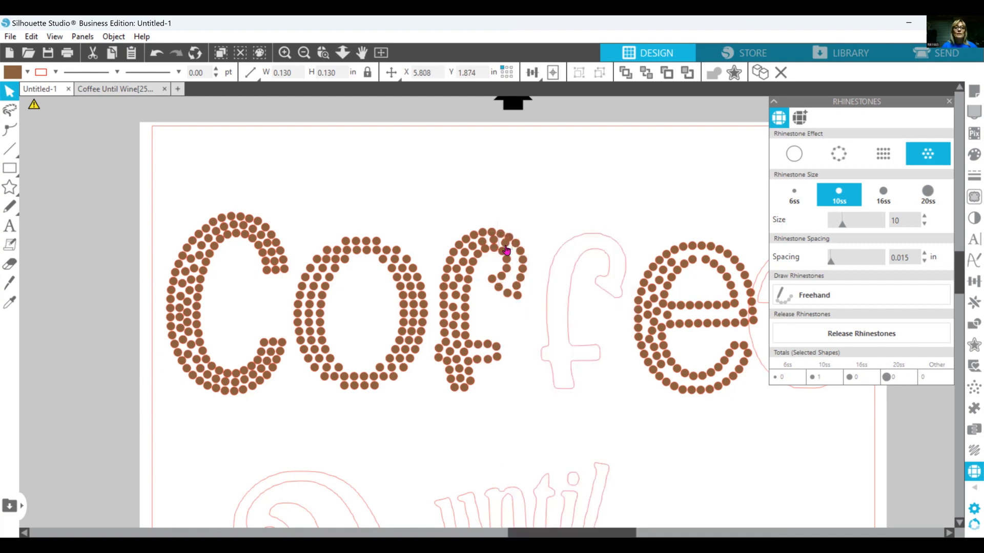
- Continue the first f's middle row around the bend and down its hook with further duplicated stones
right_click(506, 251)
left_click(558, 306)
left_click_drag(513, 256, 510, 256)
right_click(511, 257)
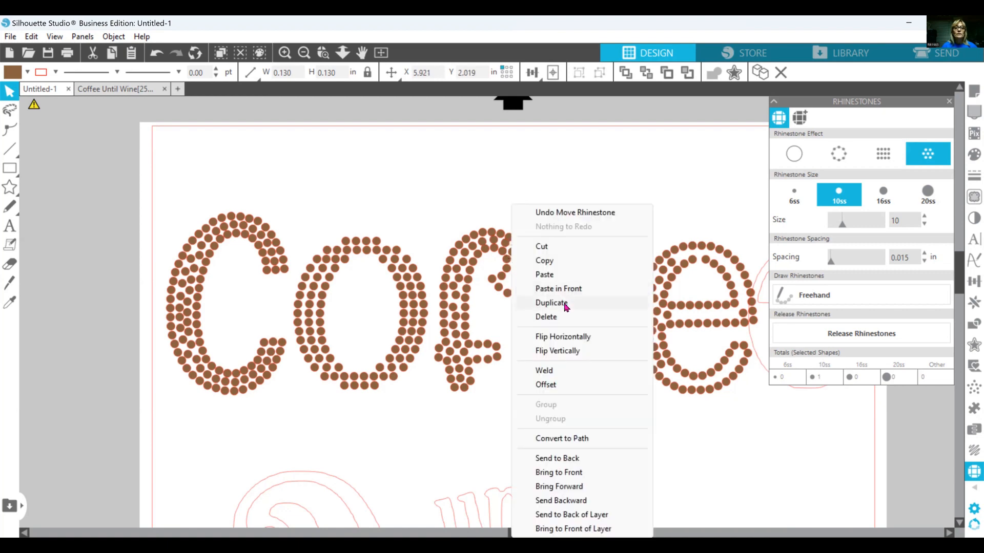
left_click(565, 307)
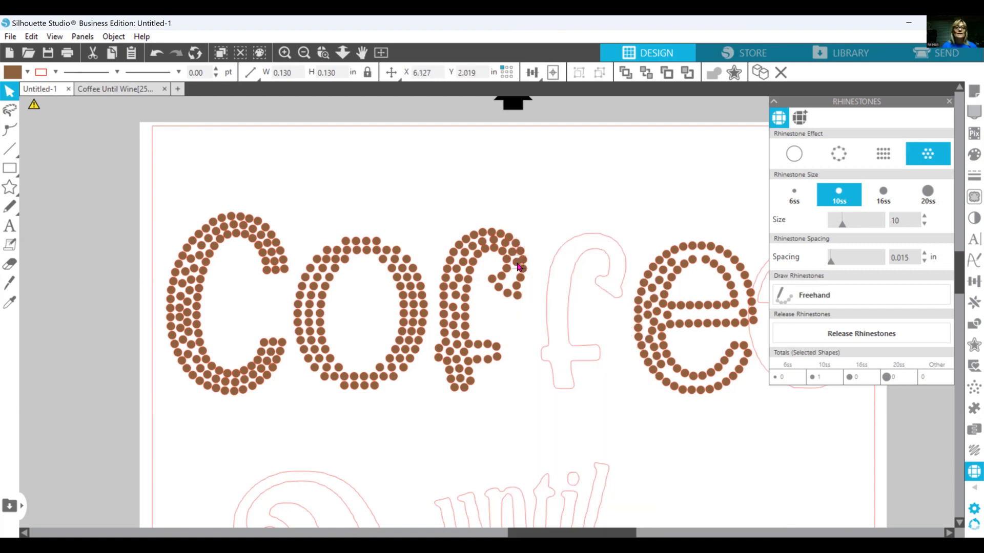
right_click(517, 268)
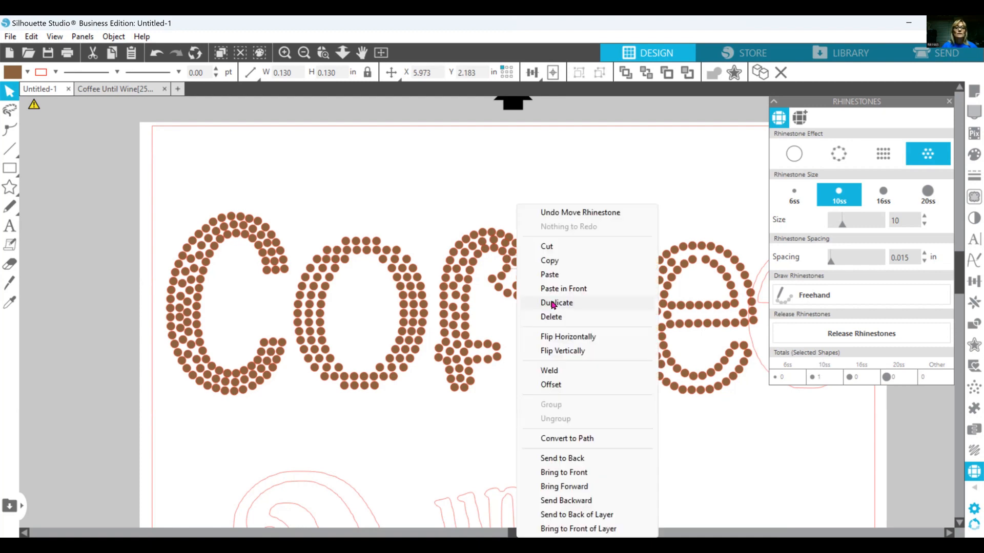
left_click(553, 303)
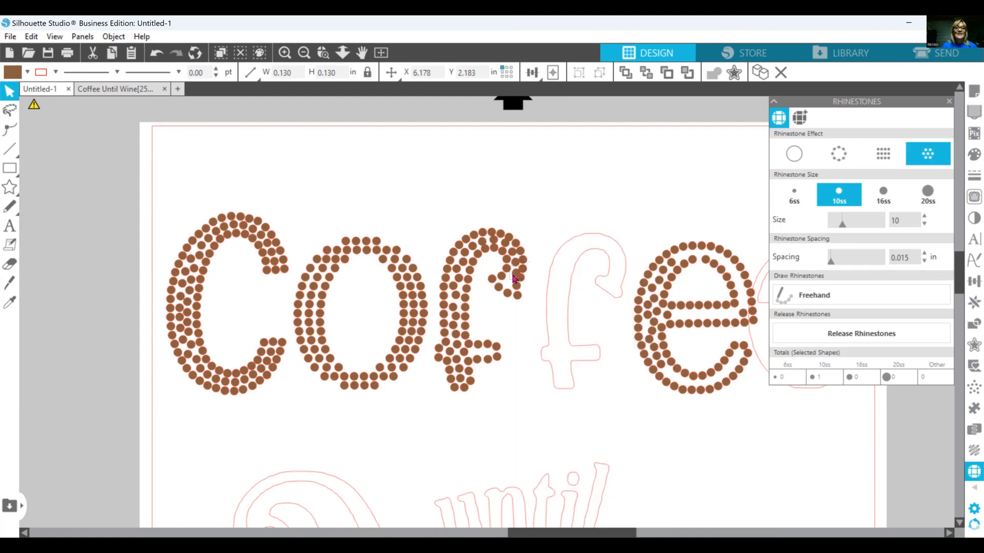
- Place one more duplicated stone in the gap near the lower end of the first f's hook
left_click_drag(514, 279, 509, 289)
right_click(513, 278)
left_click(557, 303)
left_click_drag(523, 281, 511, 285)
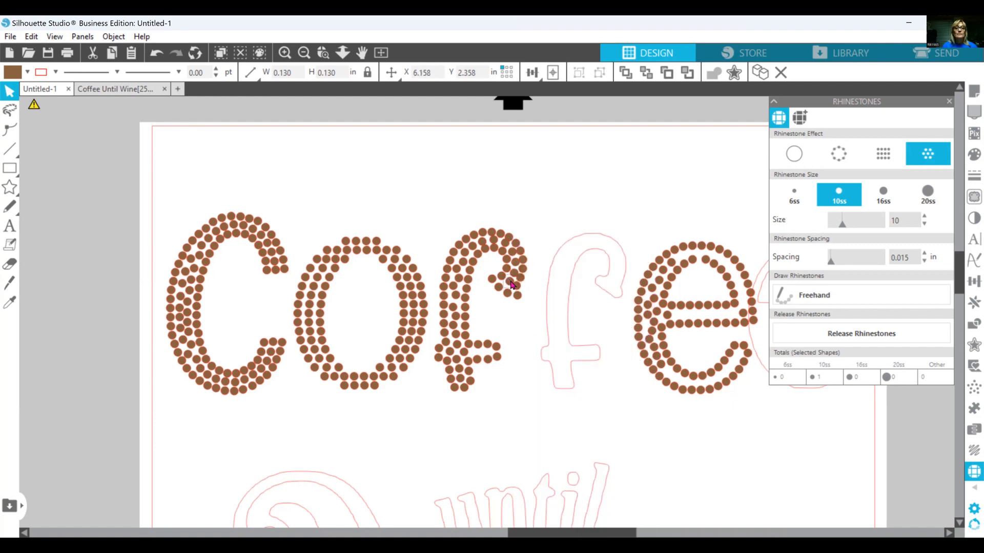
- Fill the gap inside the first f's crossbar with duplicated stones and nudge the last one into place
right_click(469, 356)
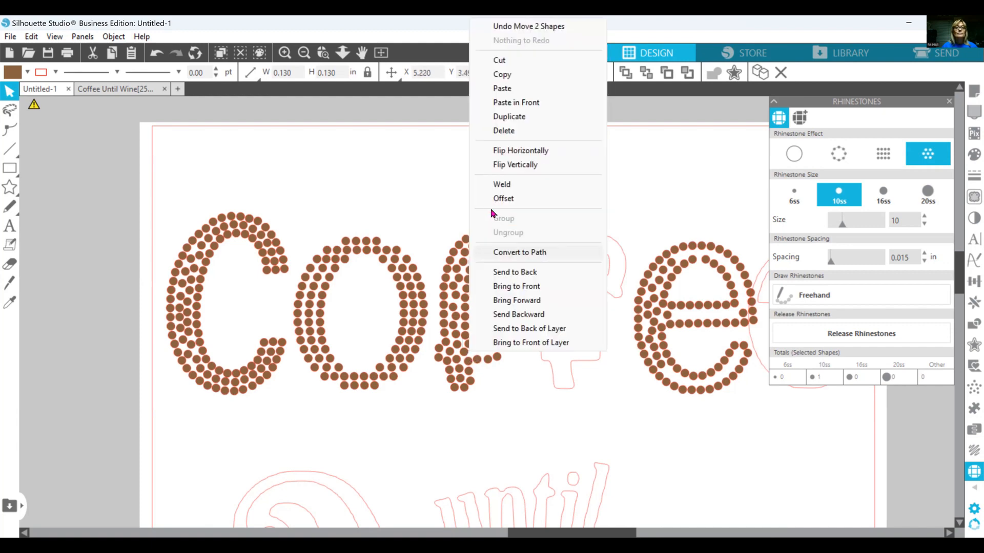
left_click(486, 348)
left_click_drag(482, 355, 476, 354)
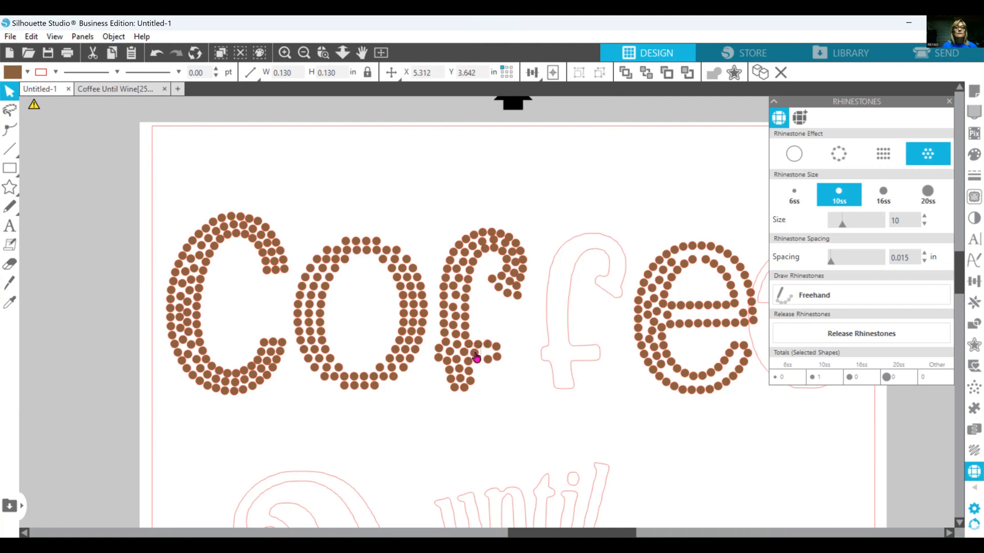
right_click(476, 353)
left_click(515, 117)
key("Up")
key("Left")
- Spread the outer-row stones along the first f's top arch and hook, and reposition the stone inside the hook's end
left_click(281, 57)
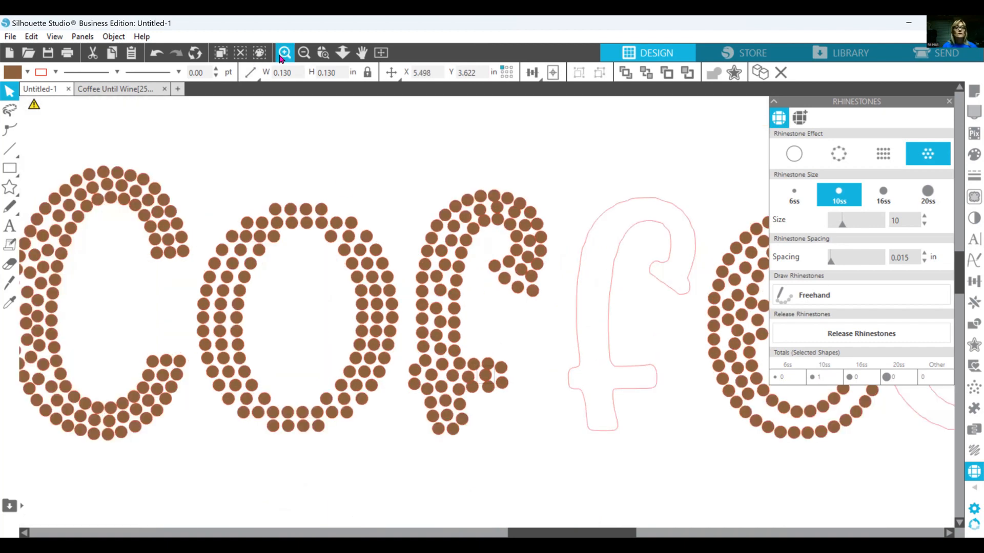
scroll(572, 370, "up", 1)
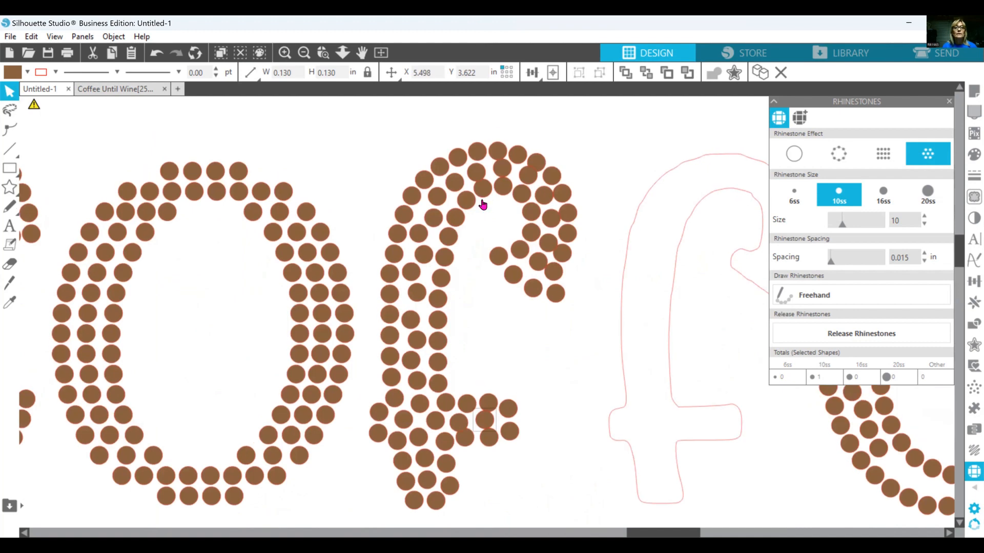
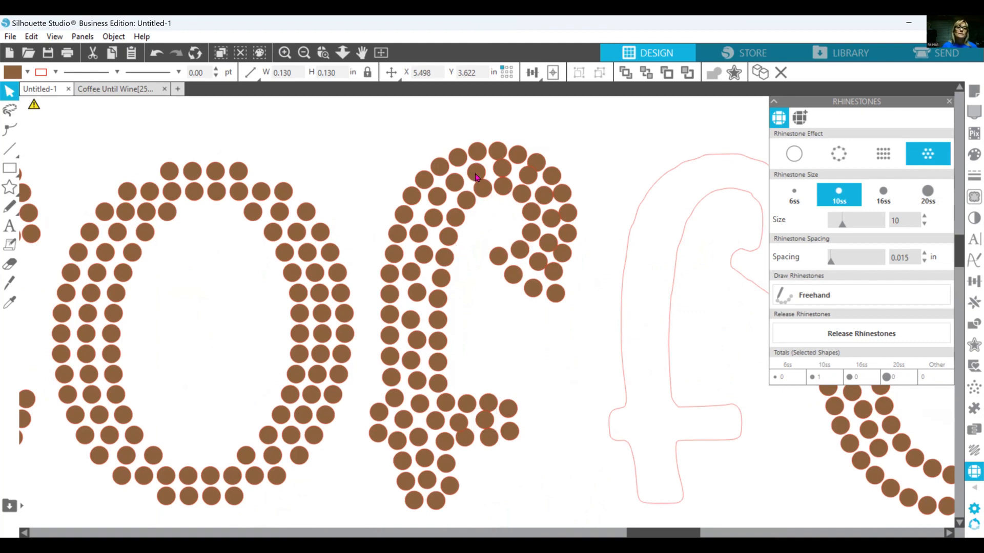
left_click_drag(475, 175, 539, 162)
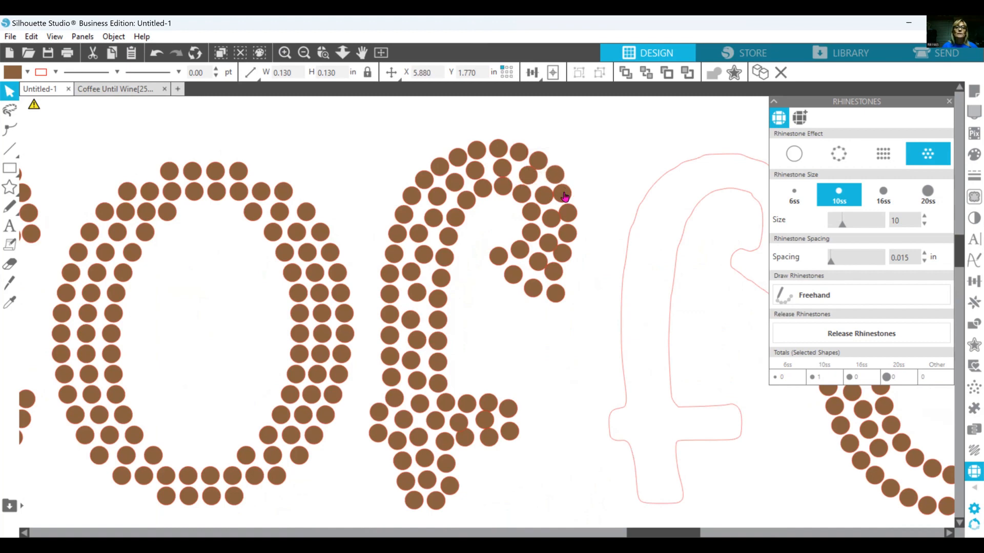
left_click_drag(565, 197, 534, 261)
left_click(537, 261)
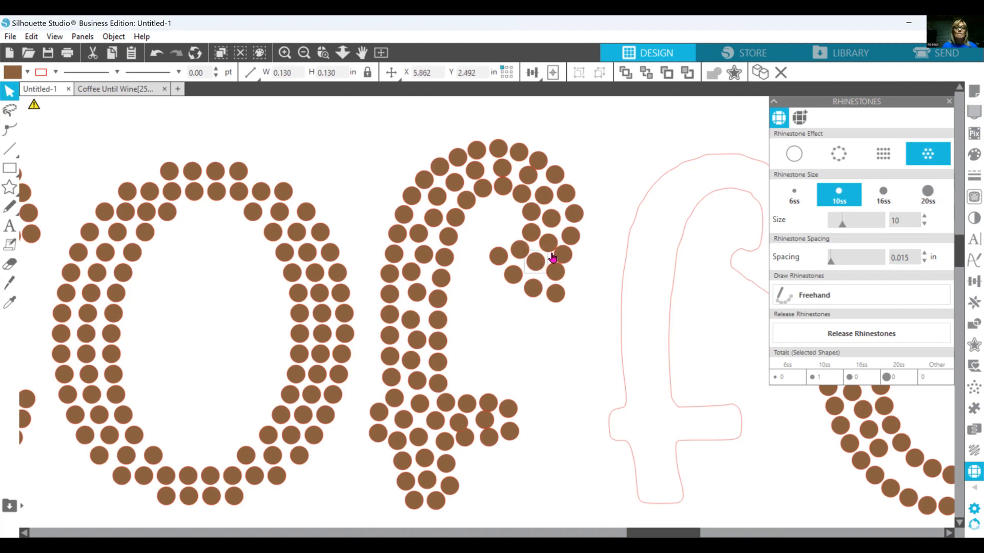
- Even out the outer and middle stones along the right side of the first f's hook
left_click(551, 251)
left_click_drag(568, 255, 569, 255)
left_click(555, 242)
left_click(573, 238)
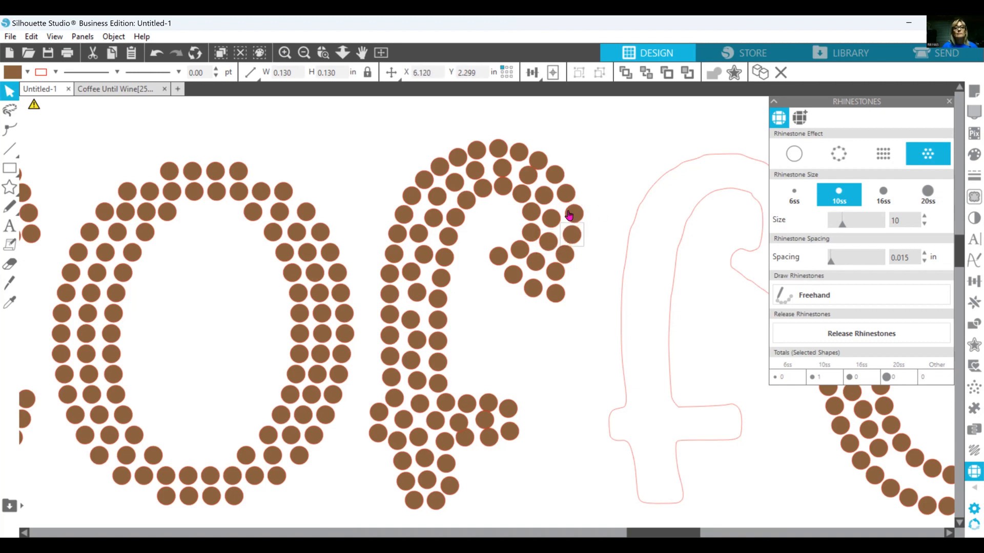
left_click_drag(554, 220, 550, 197)
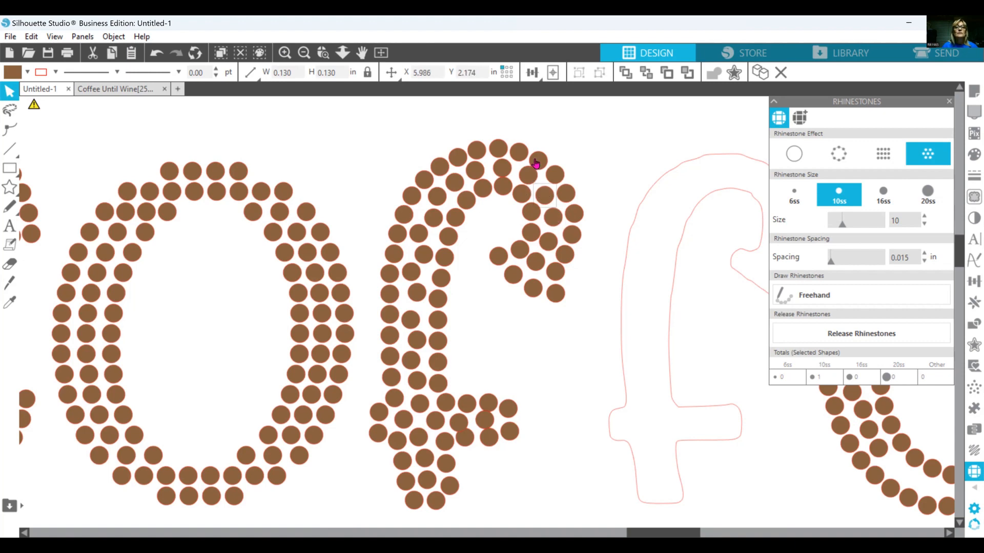
- Adjust the outer-row stones across the top of the first f to an even, smooth curve
left_click_drag(537, 162, 538, 163)
left_click(494, 154)
left_click(495, 154)
left_click(518, 161)
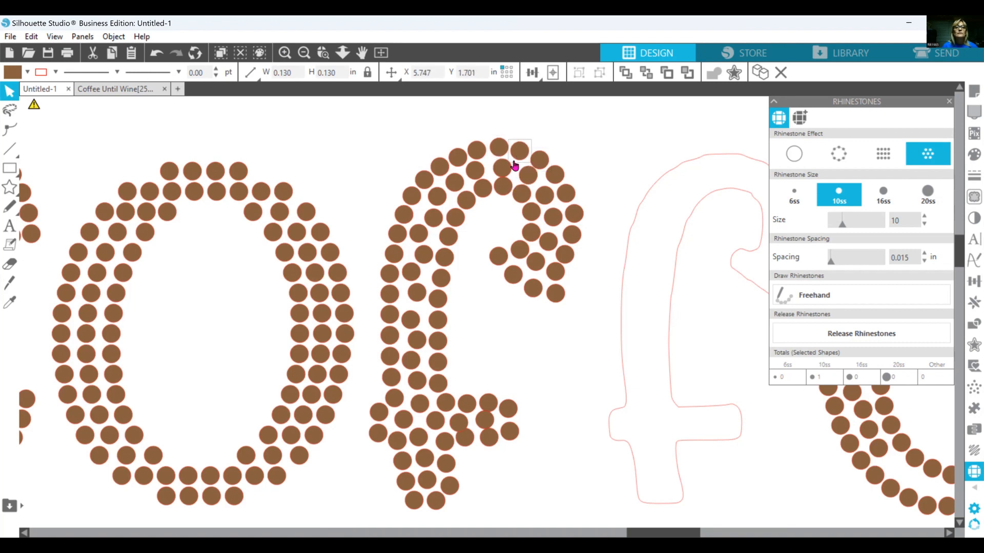
left_click(477, 149)
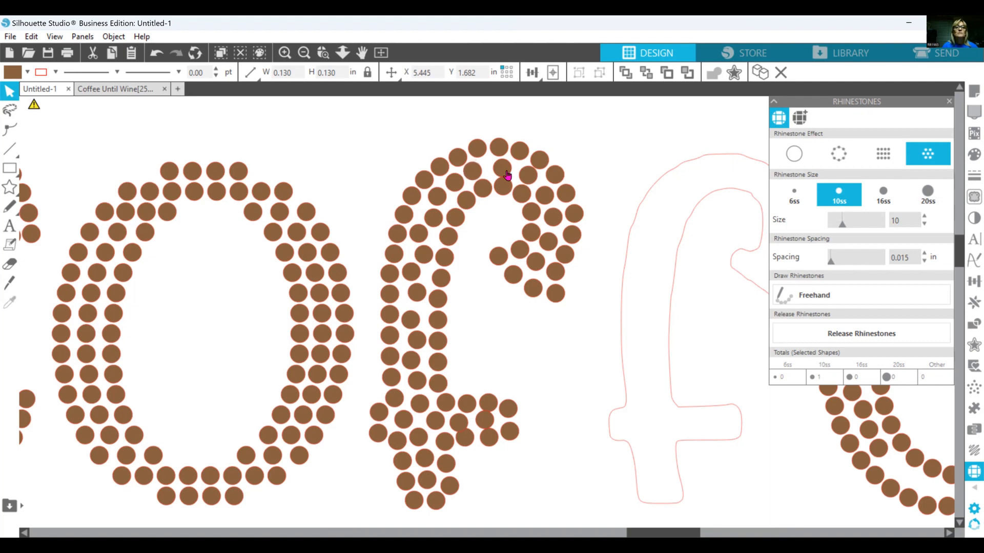
- Shift the middle-row stones along the first f's top arch to even out their spacing
left_click_drag(502, 169, 494, 165)
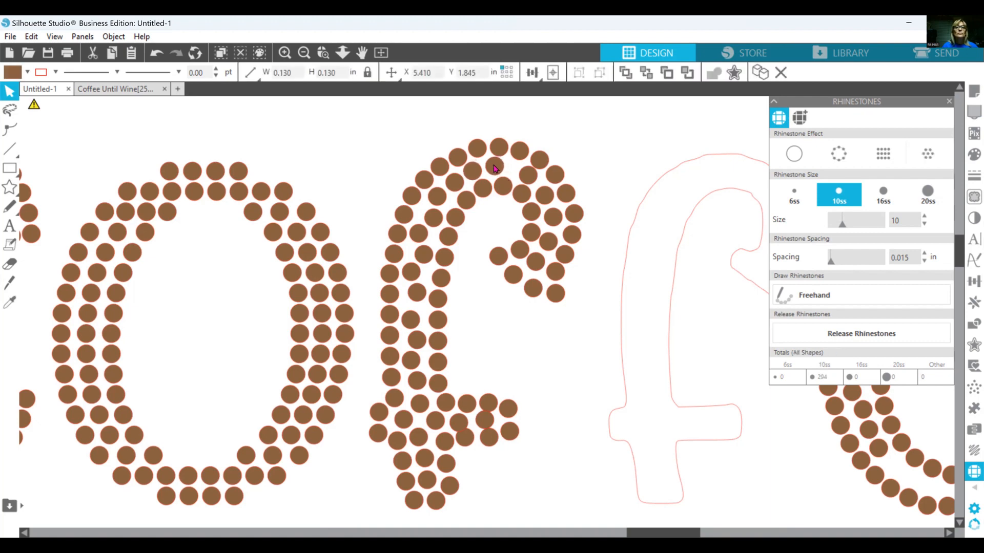
left_click(512, 170)
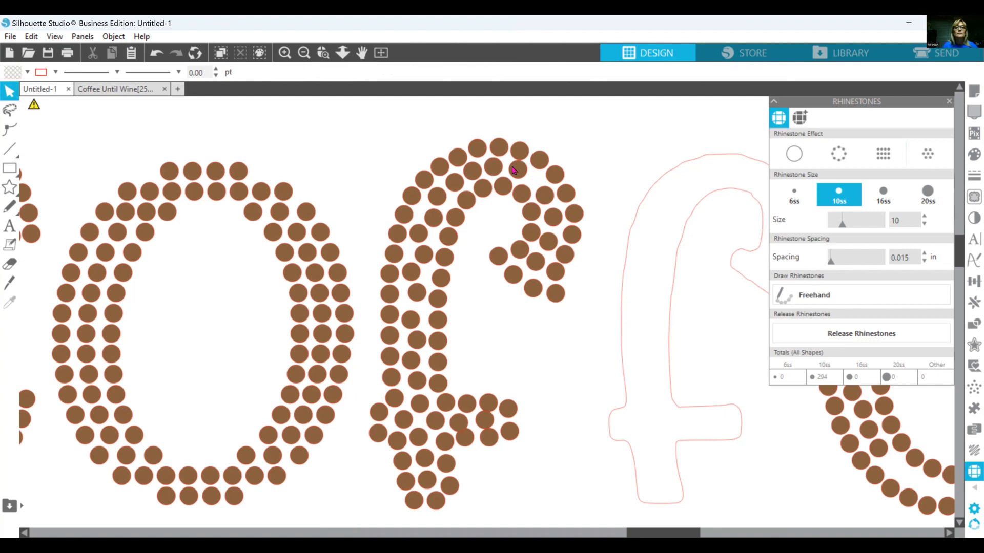
left_click(514, 174)
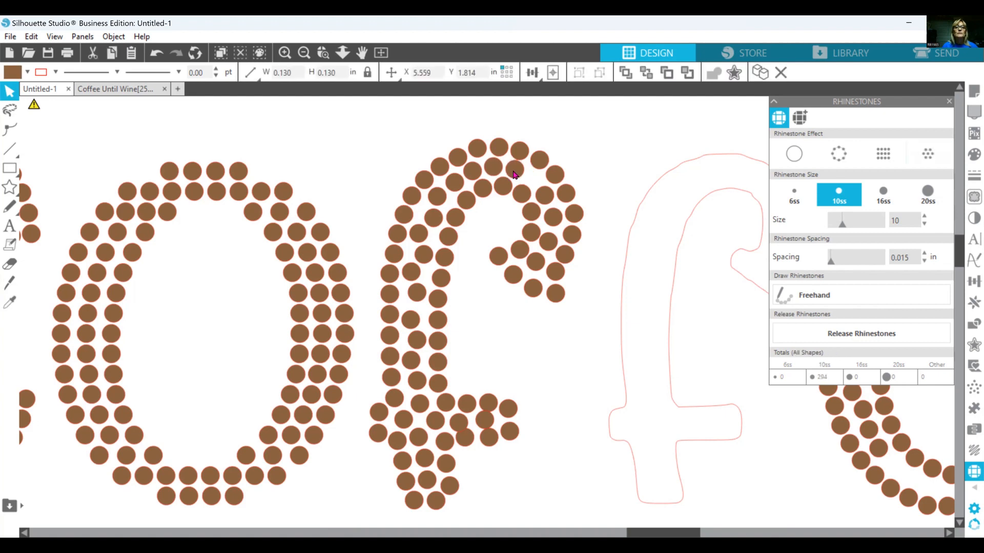
left_click_drag(542, 199, 532, 184)
left_click(595, 222)
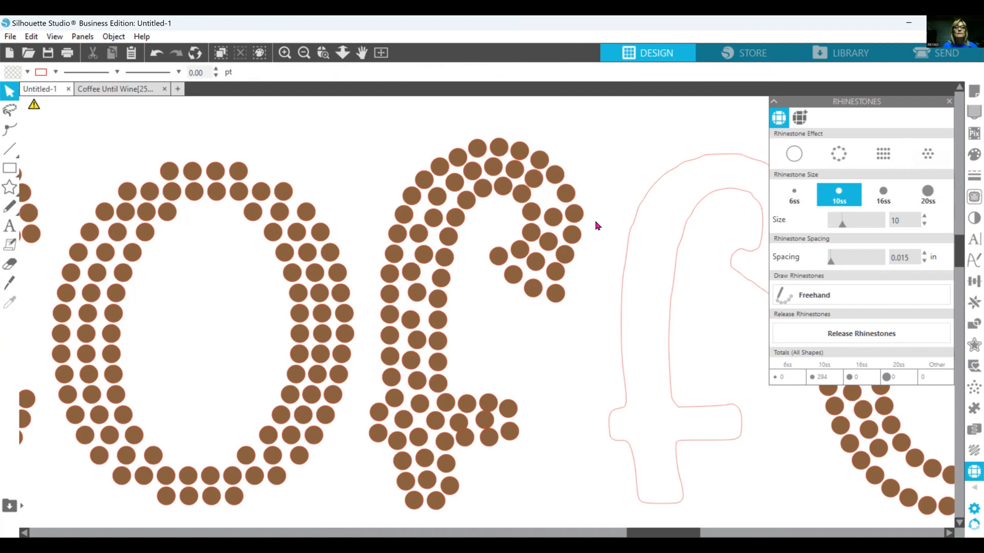
- Add a duplicated stone to the middle row at the first f's bend and even out the stones below it in the hook
right_click(533, 185)
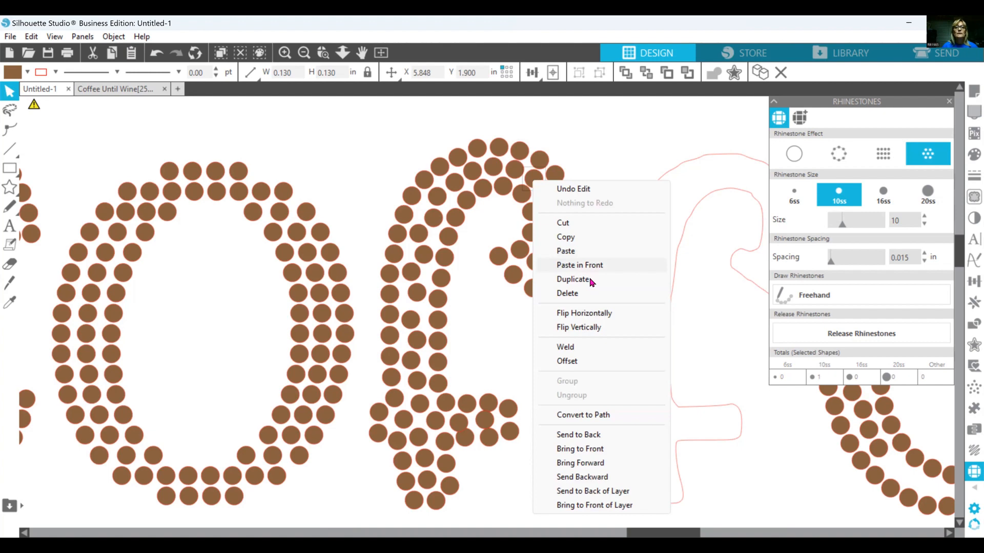
left_click(590, 279)
left_click_drag(547, 185, 546, 203)
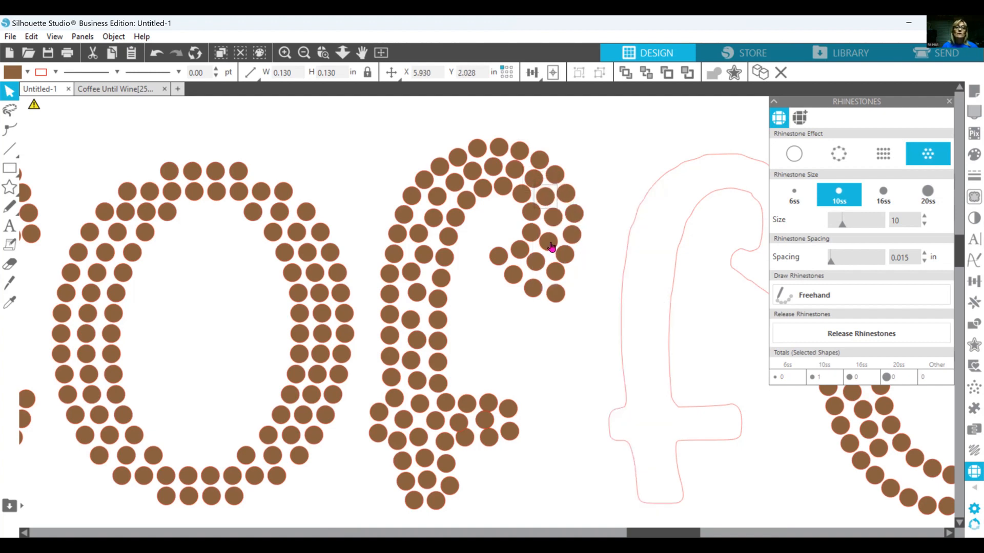
mouse_move(551, 248)
left_mouse_down()
mouse_move(551, 266)
mouse_move(534, 261)
mouse_move(564, 250)
mouse_move(555, 239)
mouse_move(545, 257)
left_mouse_up()
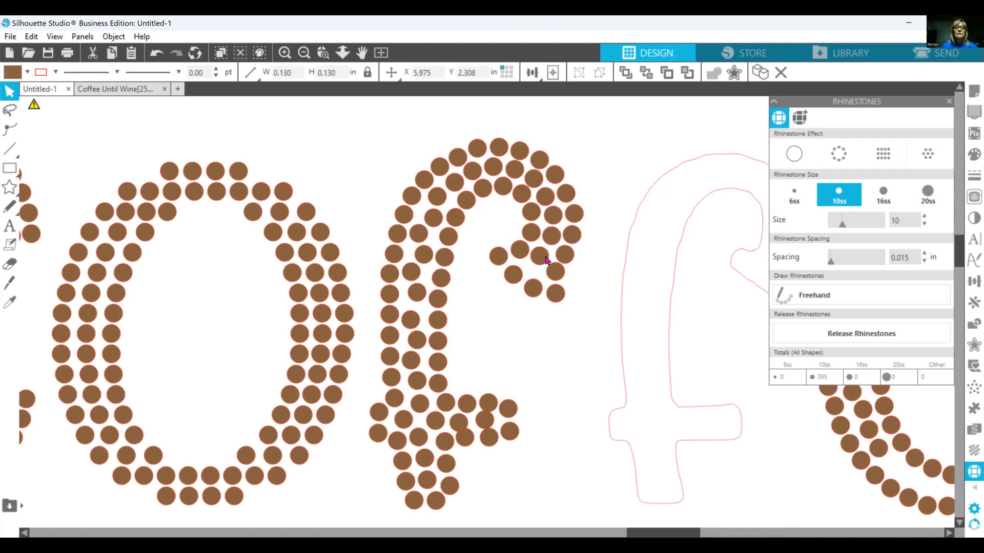
left_click(574, 283)
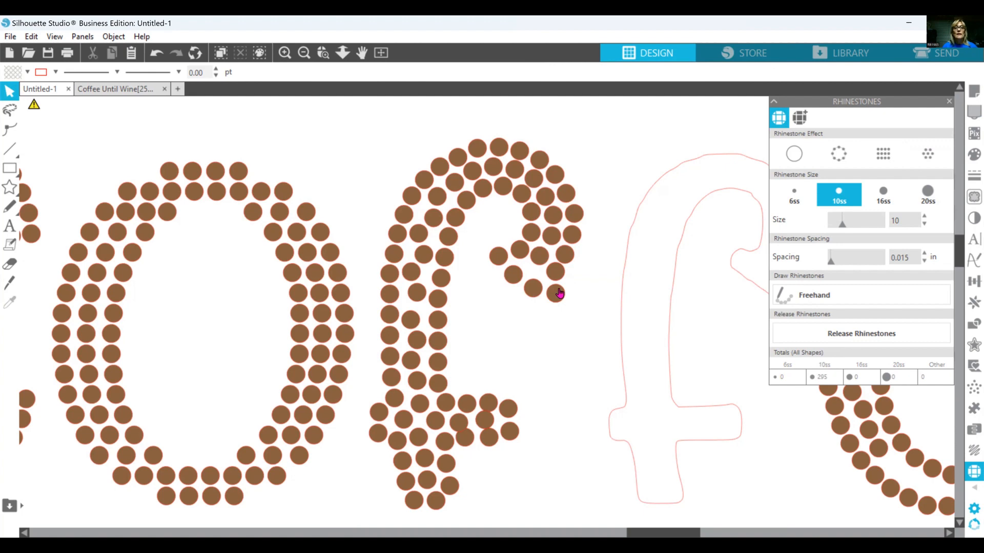
- Even out the spacing of the middle-row stones down the first f's stem
left_click(442, 198)
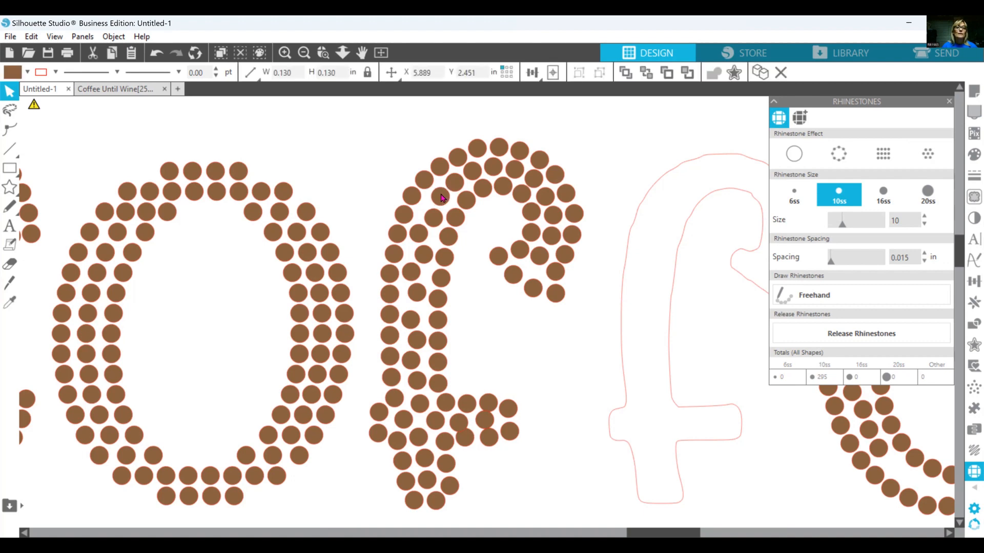
left_click(437, 222)
left_click_drag(437, 222, 437, 224)
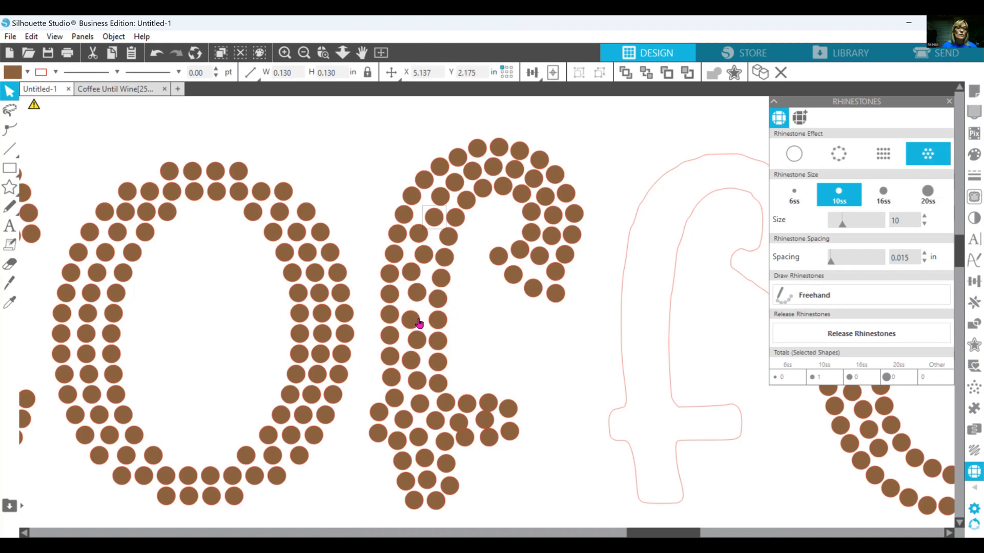
left_click_drag(412, 320, 415, 393)
left_click(423, 408)
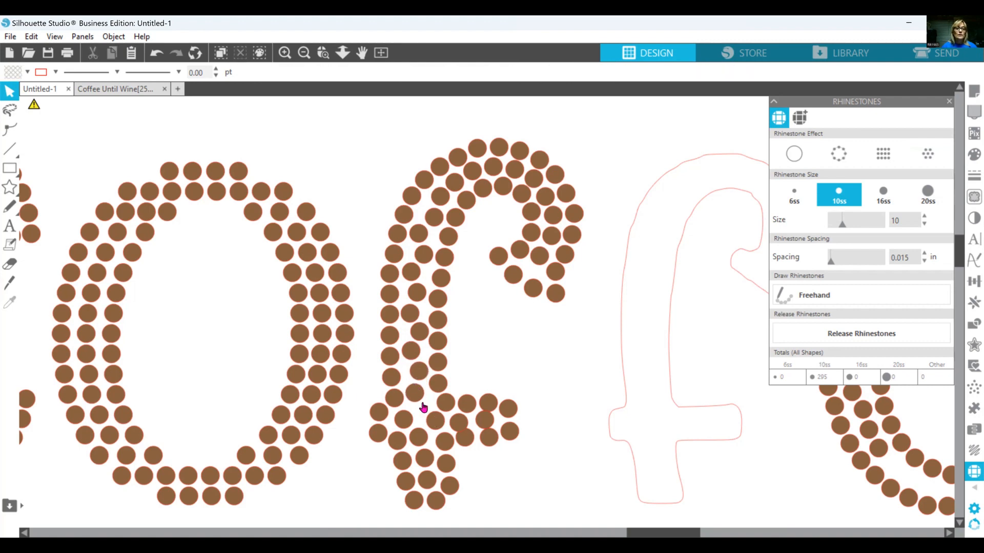
- Duplicate the lowest middle-row stone of the first f's stem and place the copy in the gap at the crossbar
right_click(423, 404)
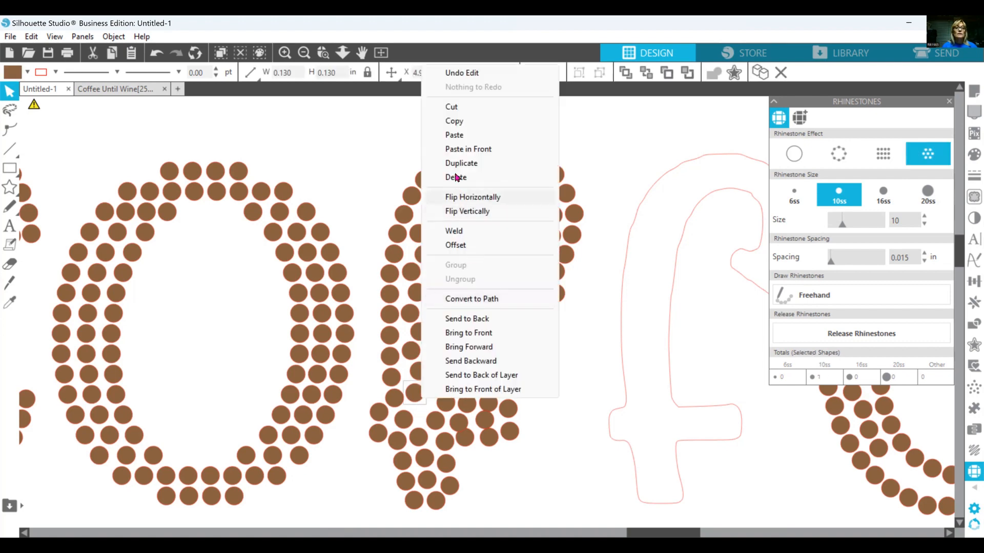
left_click(455, 163)
mouse_move(433, 404)
left_mouse_down()
mouse_move(417, 432)
mouse_move(401, 420)
mouse_move(430, 433)
mouse_move(424, 420)
left_mouse_up()
- Straighten and evenly space the three rows of stones at the right end of the first f's crossbar
left_click(486, 431)
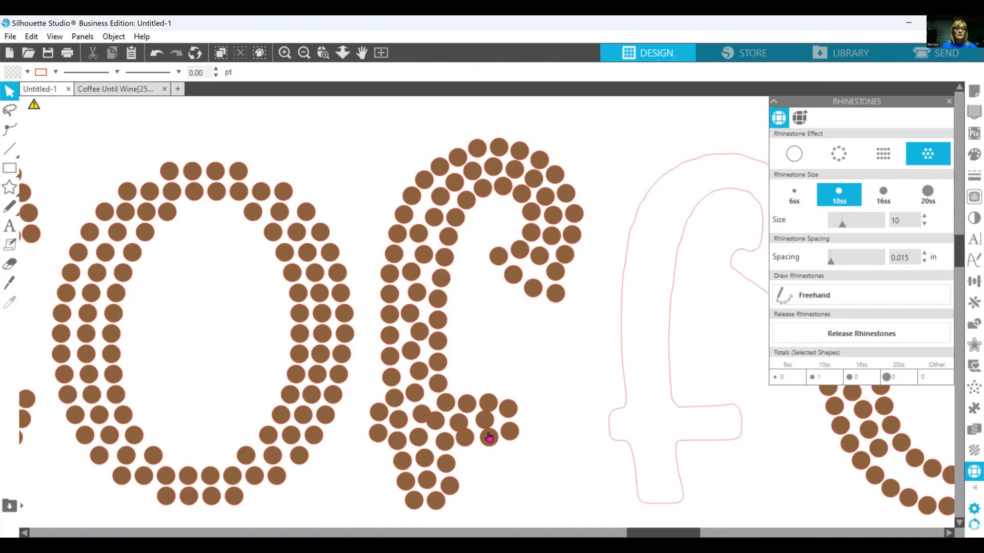
left_click_drag(490, 442, 507, 443)
left_click_drag(508, 409, 509, 400)
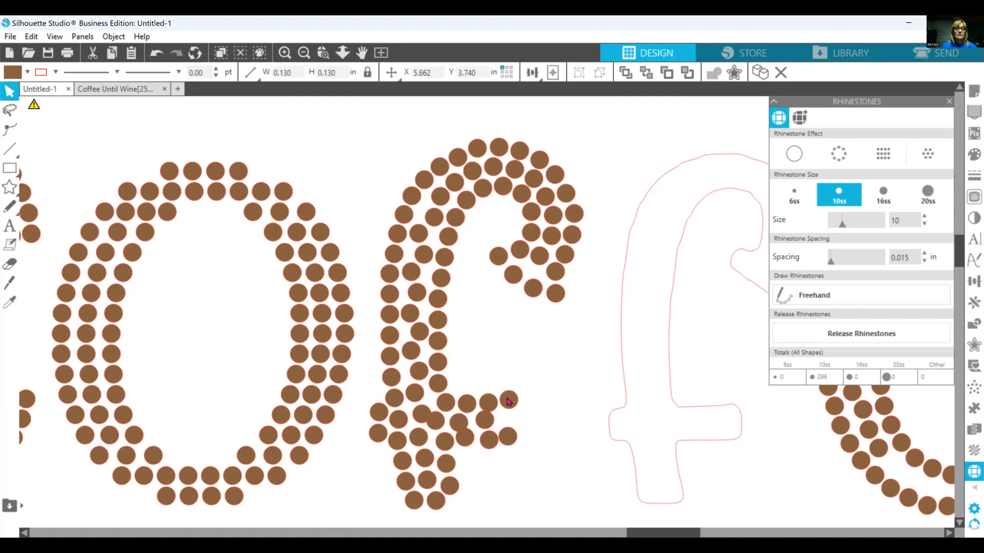
left_click(507, 439)
left_click(489, 443)
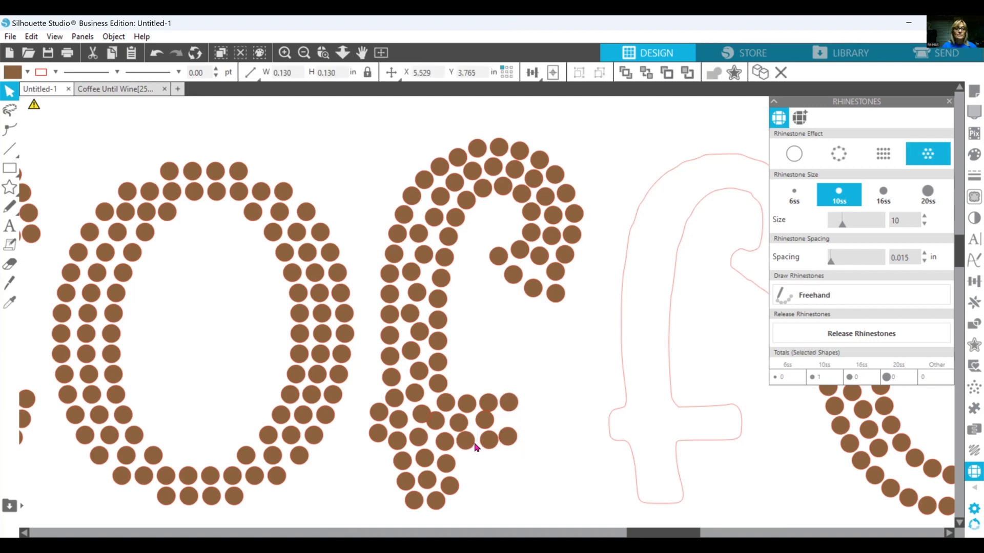
left_click_drag(484, 418, 498, 417)
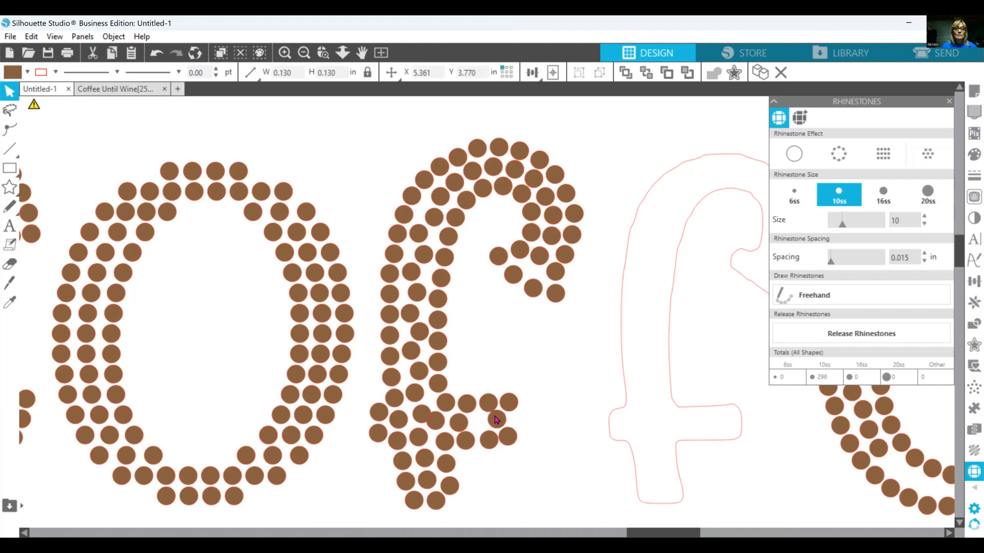
left_click(509, 439)
left_click(511, 443)
left_click_drag(464, 425, 483, 427)
left_click(488, 449)
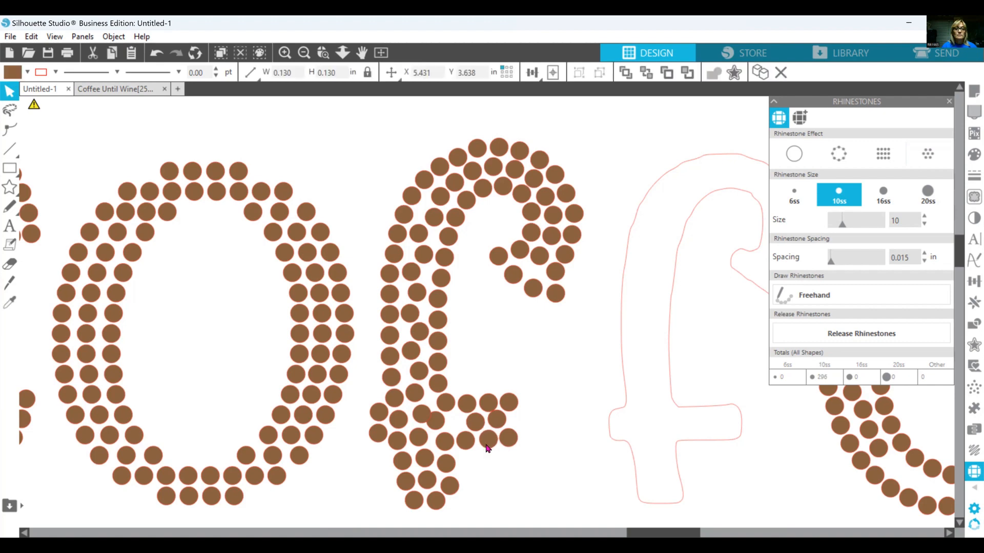
left_click(488, 447)
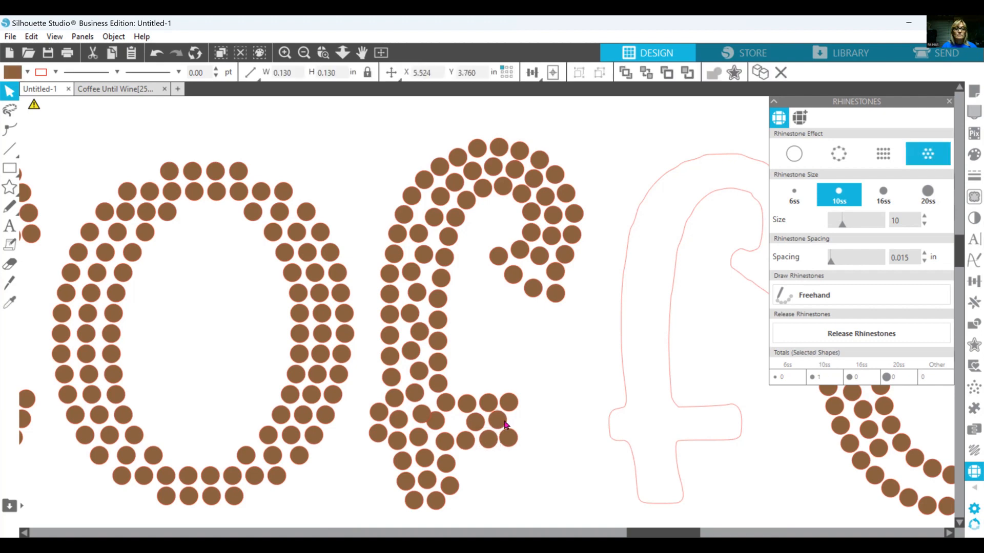
- Even out the middle stones where the first f's crossbar meets its stem
left_click_drag(505, 424, 433, 416)
left_click_drag(432, 412, 432, 407)
left_click(405, 422)
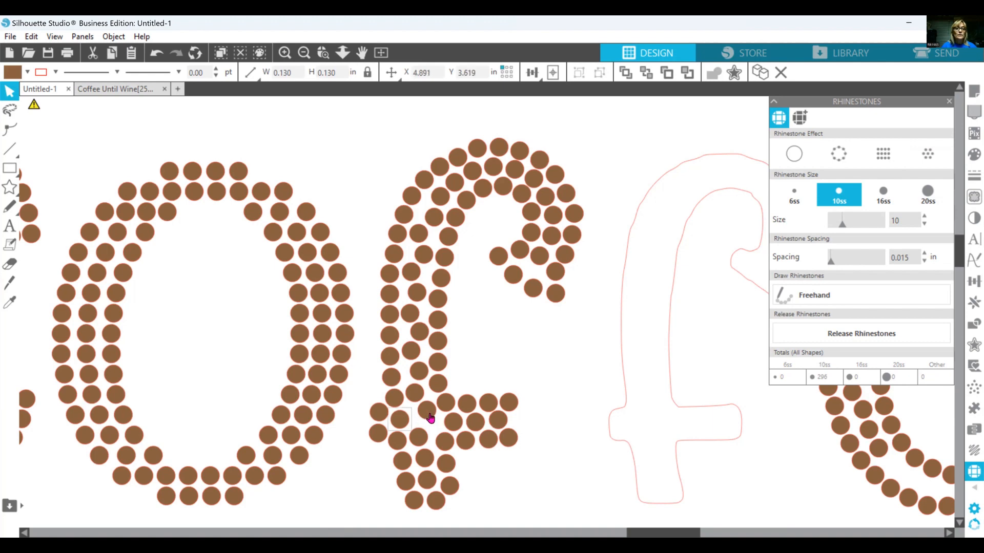
left_click_drag(429, 414, 433, 423)
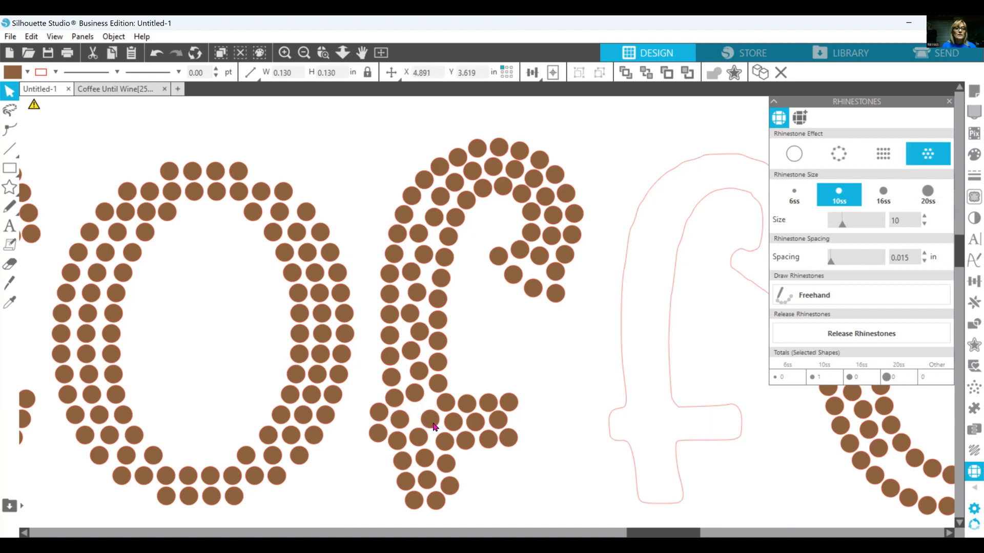
left_click(418, 406)
left_click_drag(421, 397, 428, 403)
left_click(441, 427)
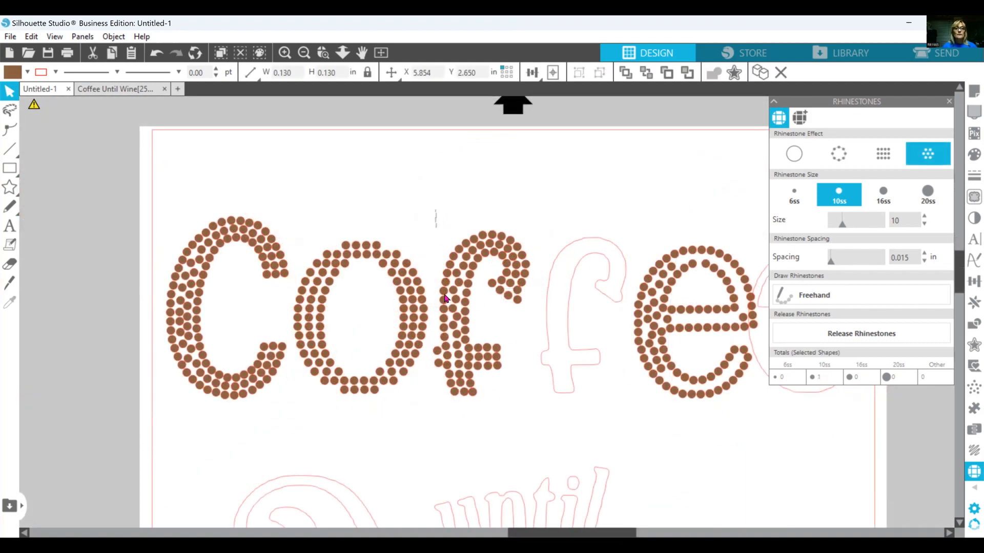
- Group all the first f's stones, make them a compound path and fill it with brown 87603E
left_click_drag(436, 209, 529, 415)
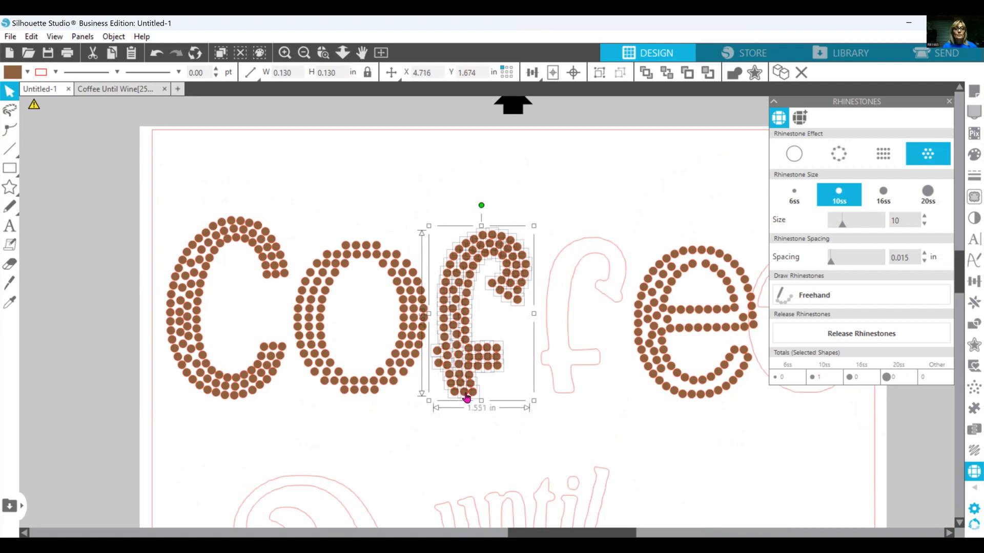
right_click(466, 391)
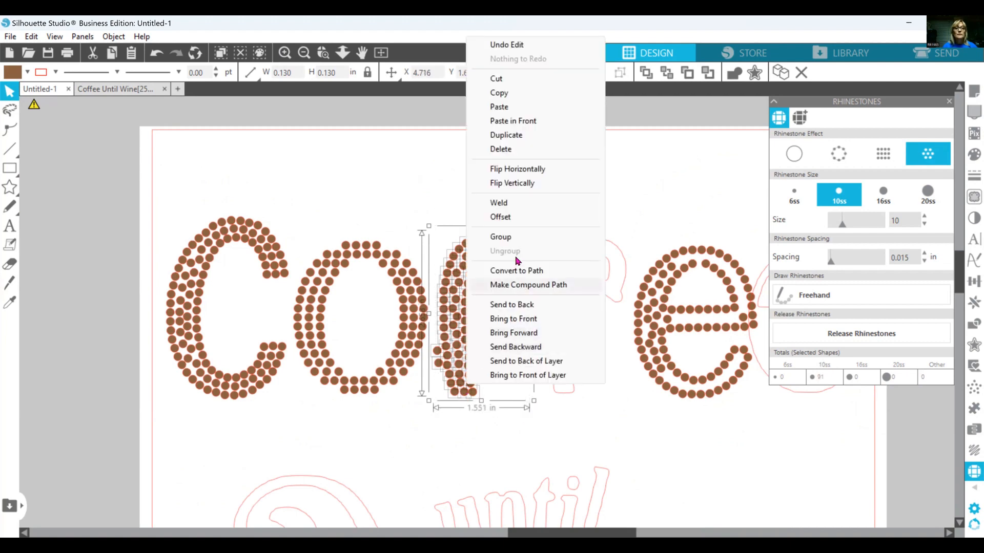
left_click(505, 240)
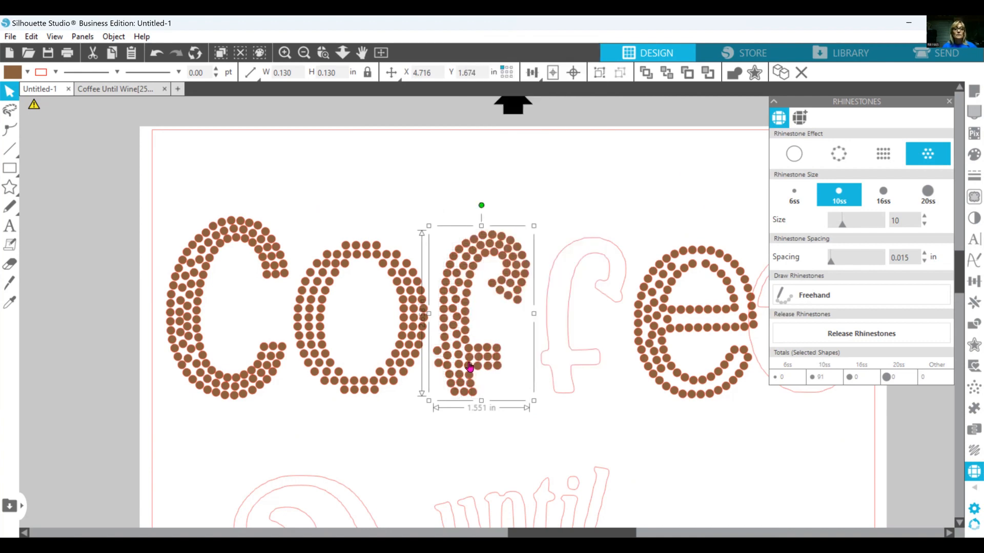
right_click(470, 365)
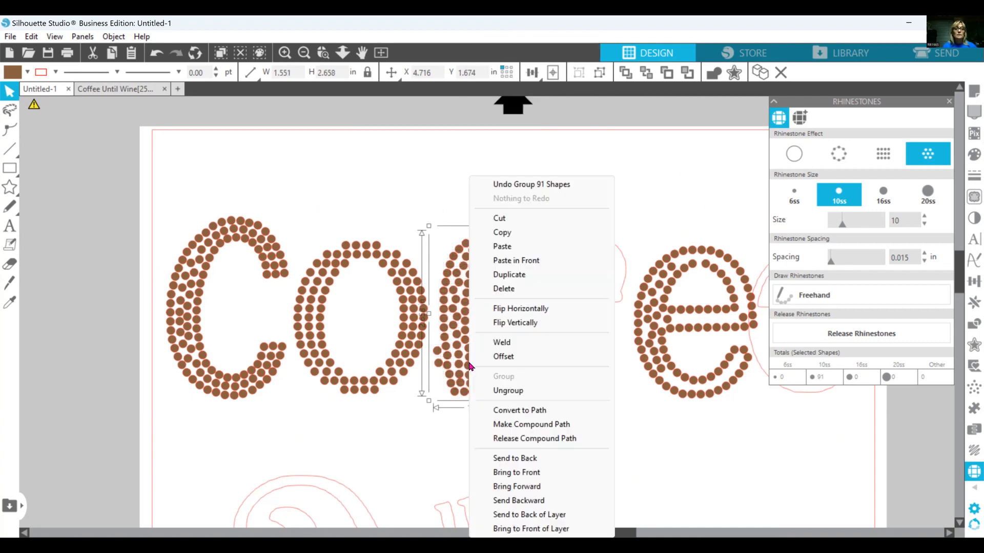
left_click(515, 427)
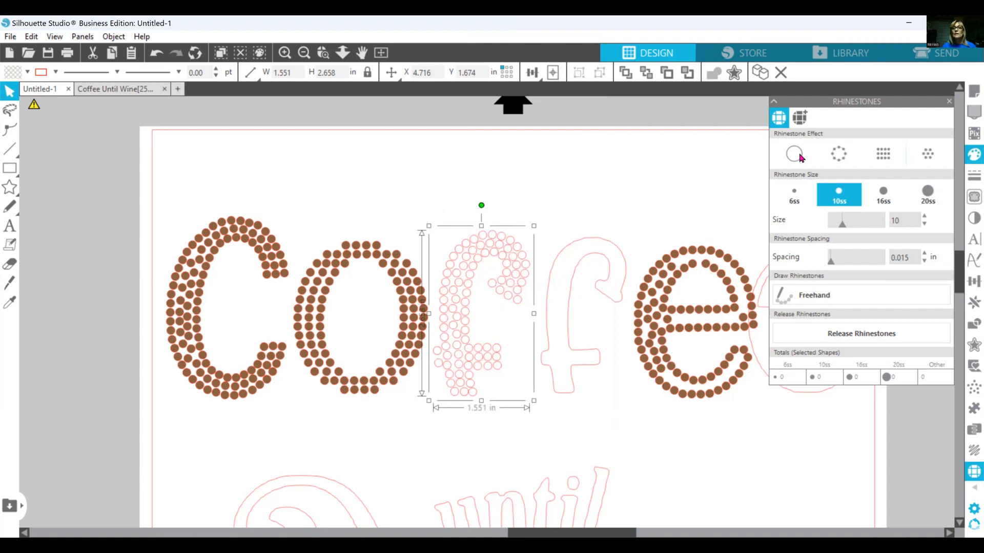
left_click(974, 153)
left_click(778, 147)
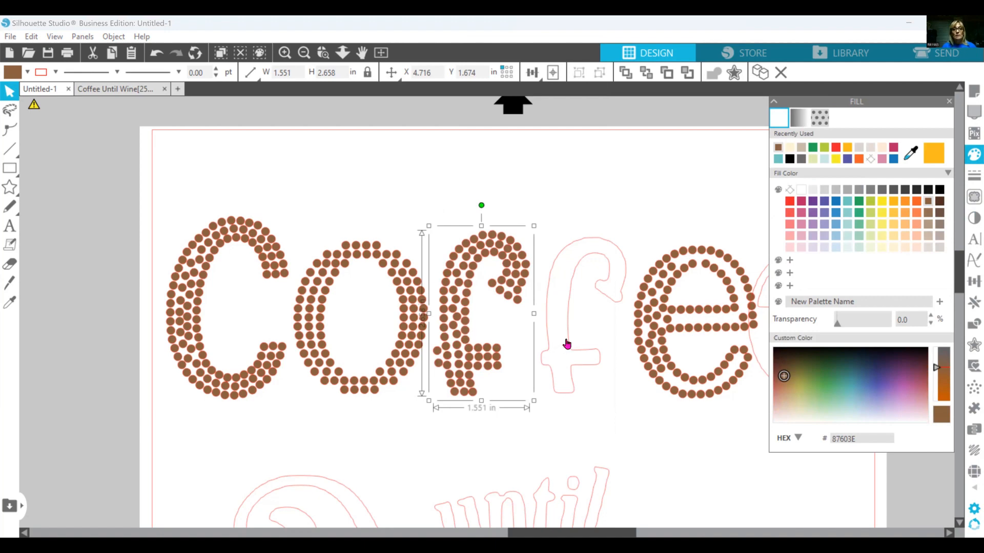
- Duplicate the finished f as the second f and delete the traced f outline beneath it
right_click(470, 344)
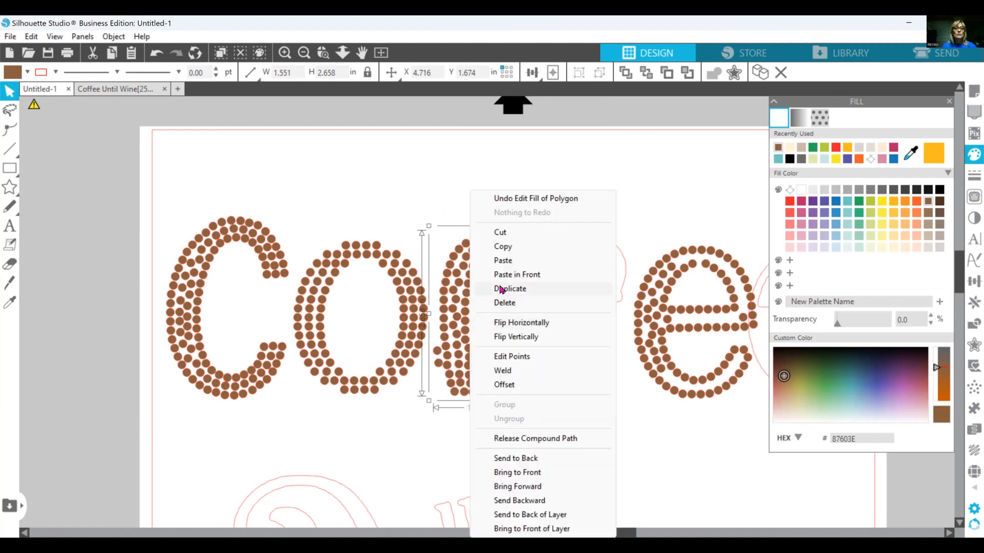
left_click(501, 290)
left_click_drag(484, 355, 560, 365)
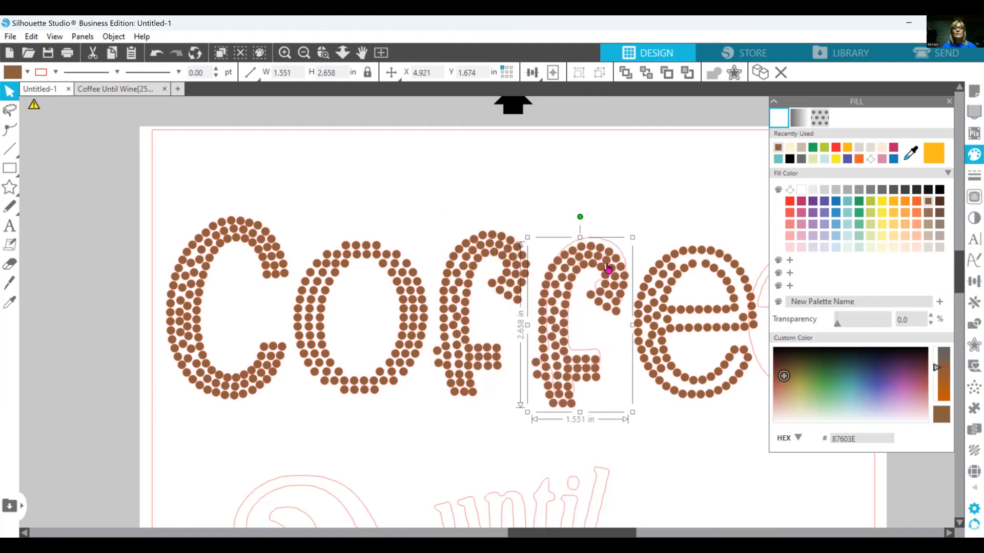
left_click(623, 250)
left_click(623, 254)
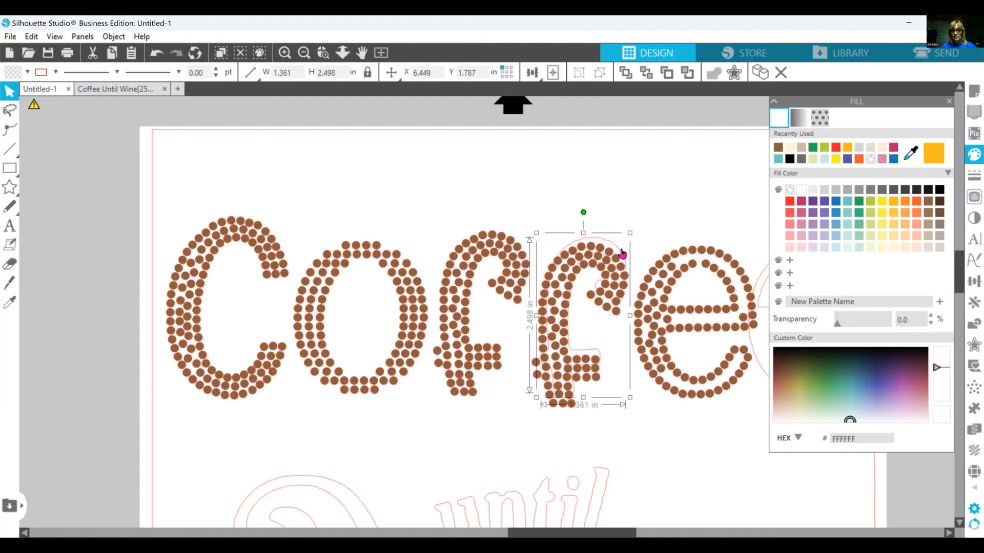
key("Delete")
left_click_drag(561, 324, 562, 318)
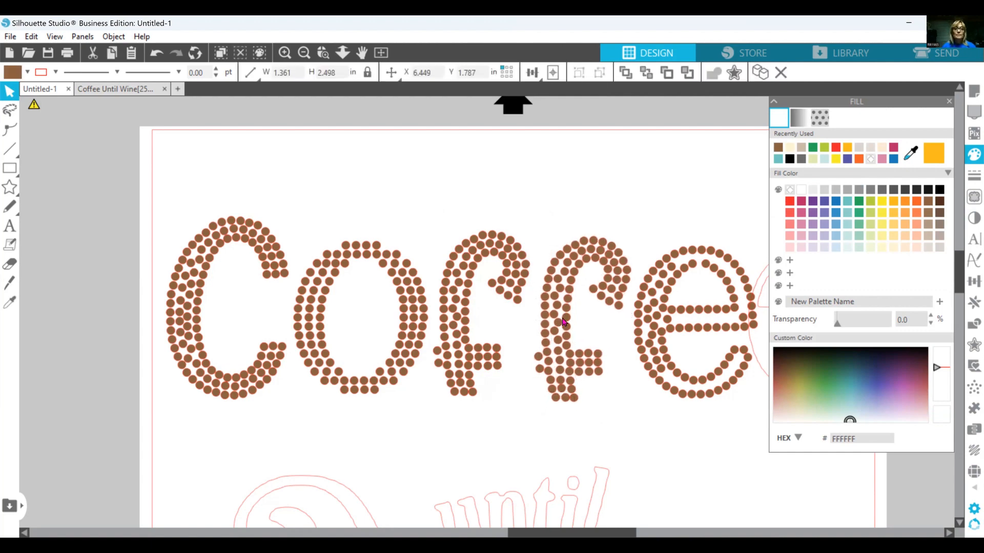
left_click(611, 433)
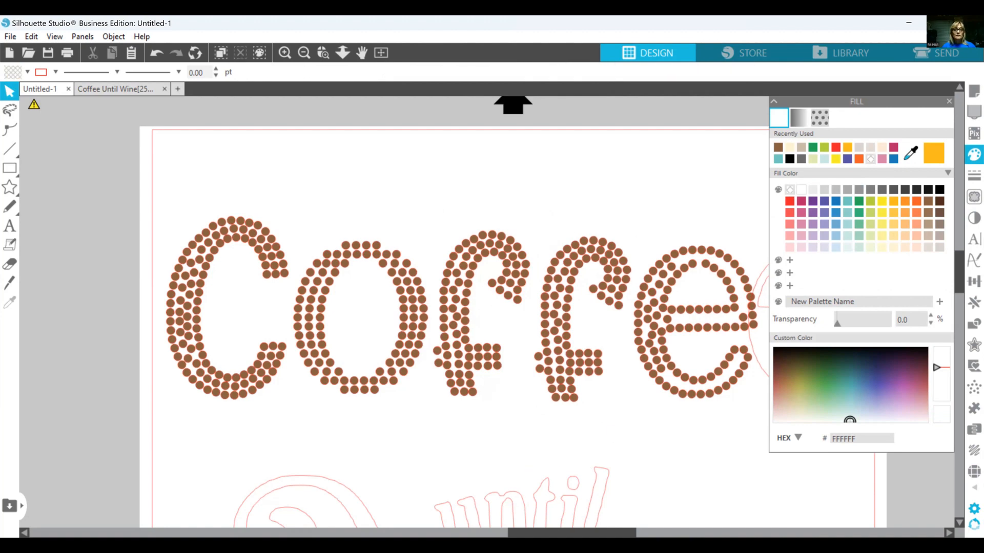
- Remove the last e's traced outline and fill the middle row of the first e's upper-right curve with duplicated stones
scroll(389, 328, "right", 5)
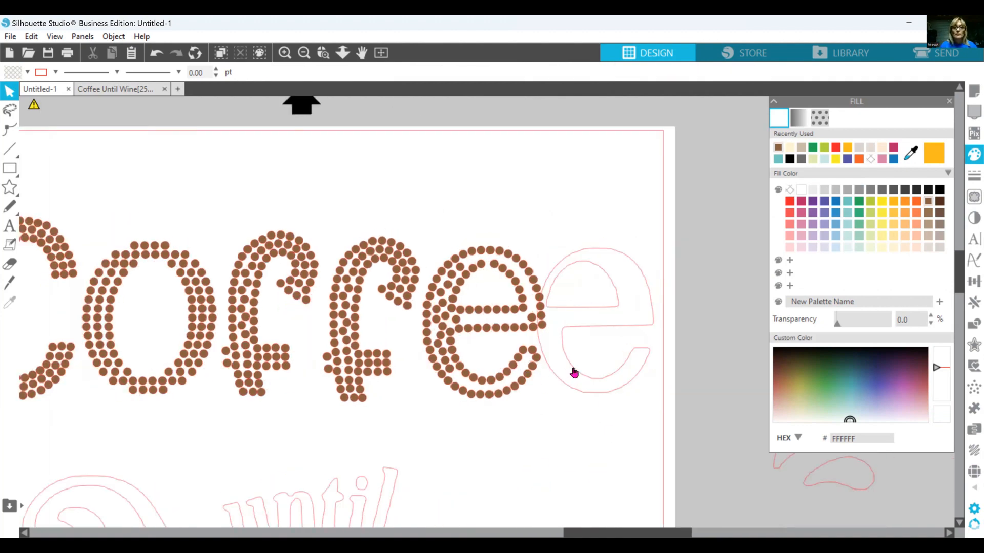
left_click_drag(573, 373, 595, 371)
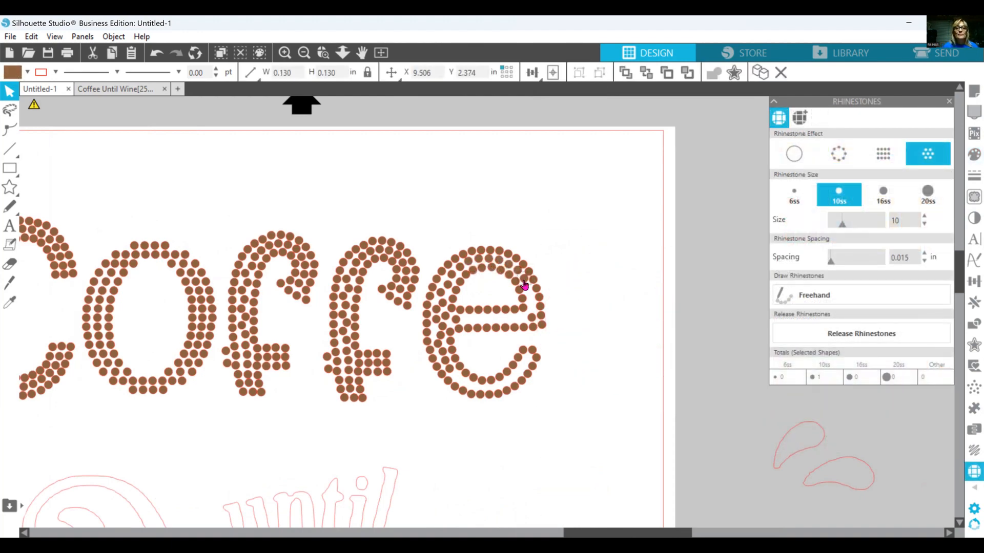
right_click(524, 284)
left_click(564, 305)
left_click(528, 290)
right_click(530, 294)
left_click(550, 301)
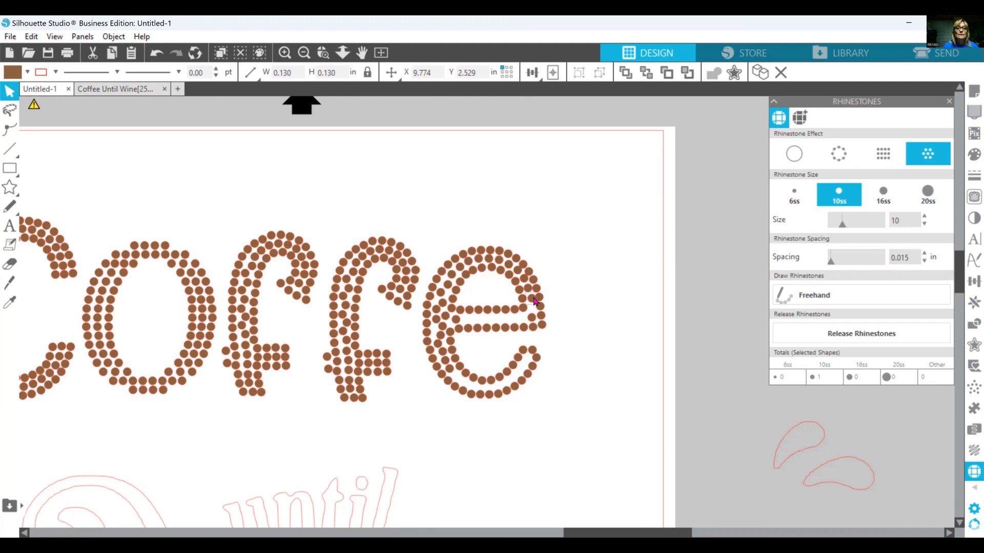
left_click_drag(534, 300, 534, 300)
right_click(534, 304)
left_click(574, 303)
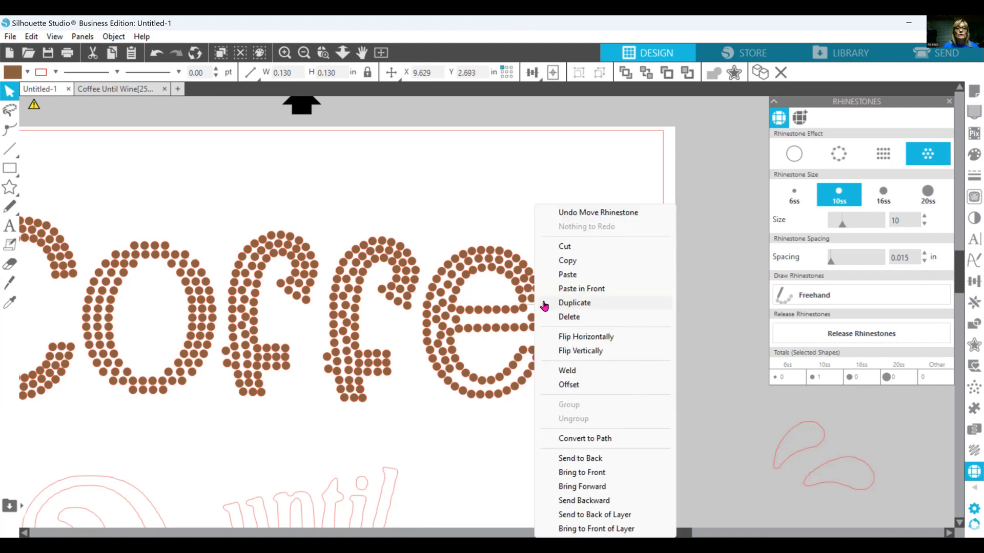
- Start the middle row of stones in the first e's crossbar, placing duplicated stones from its left end toward the centre
left_click_drag(532, 310, 458, 324)
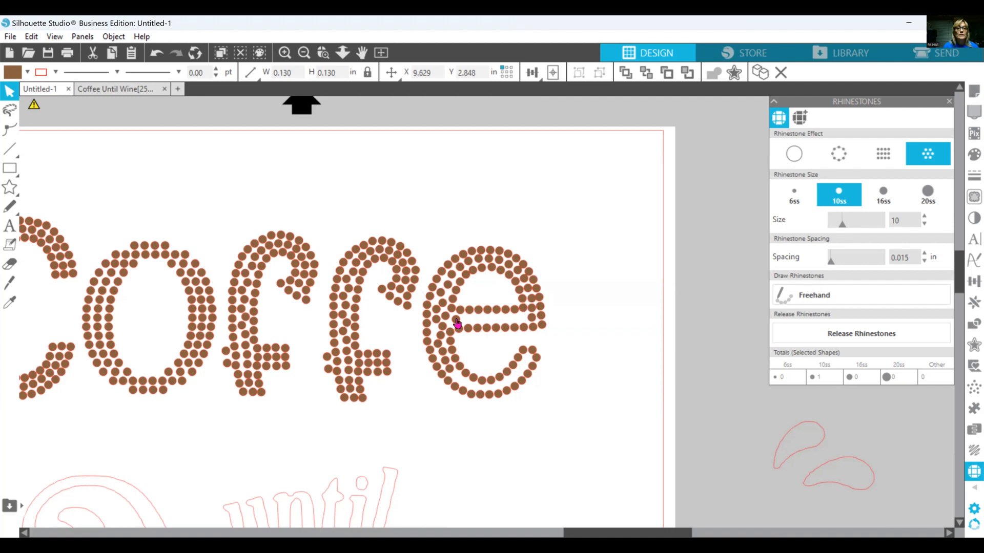
right_click(457, 324)
left_click(480, 302)
left_click_drag(468, 319, 468, 322)
right_click(468, 322)
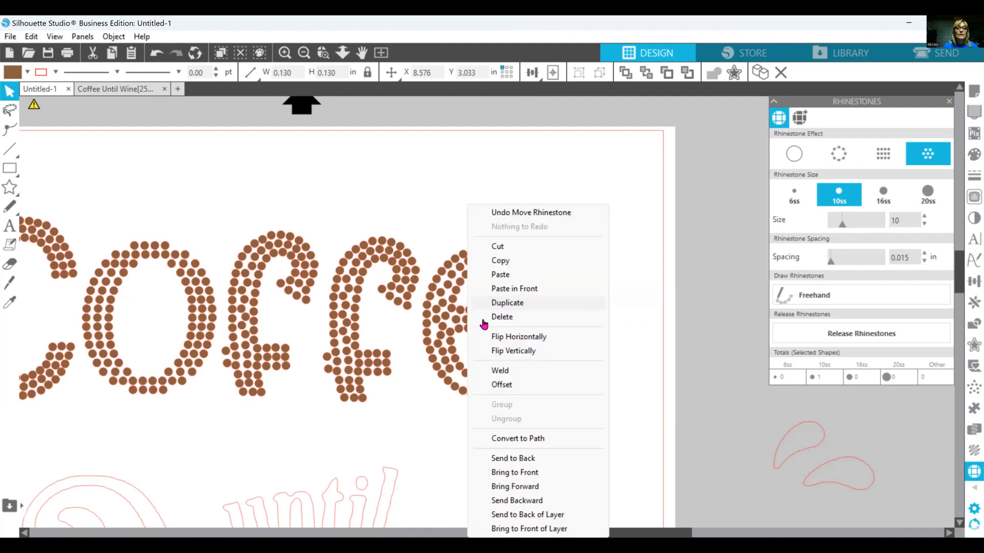
left_click(485, 303)
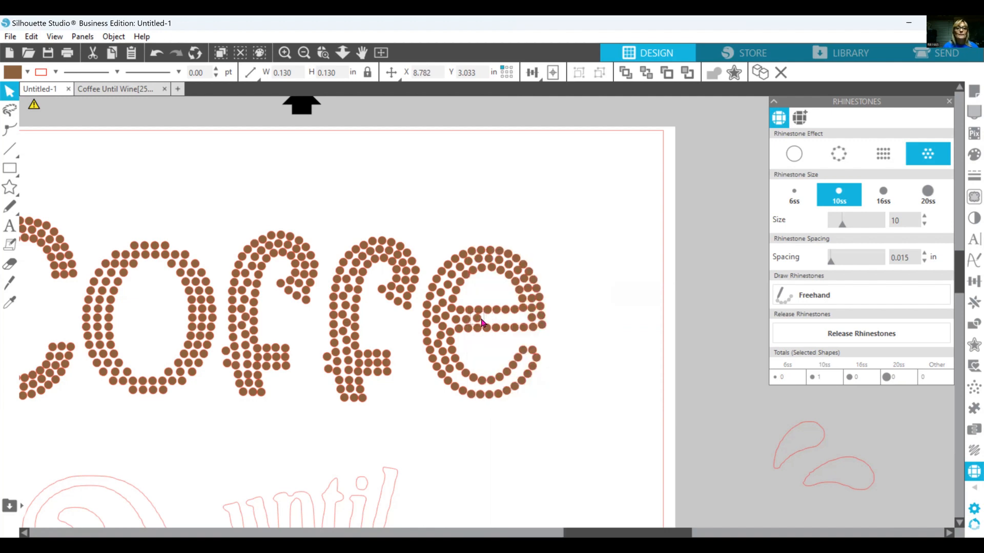
right_click(482, 323)
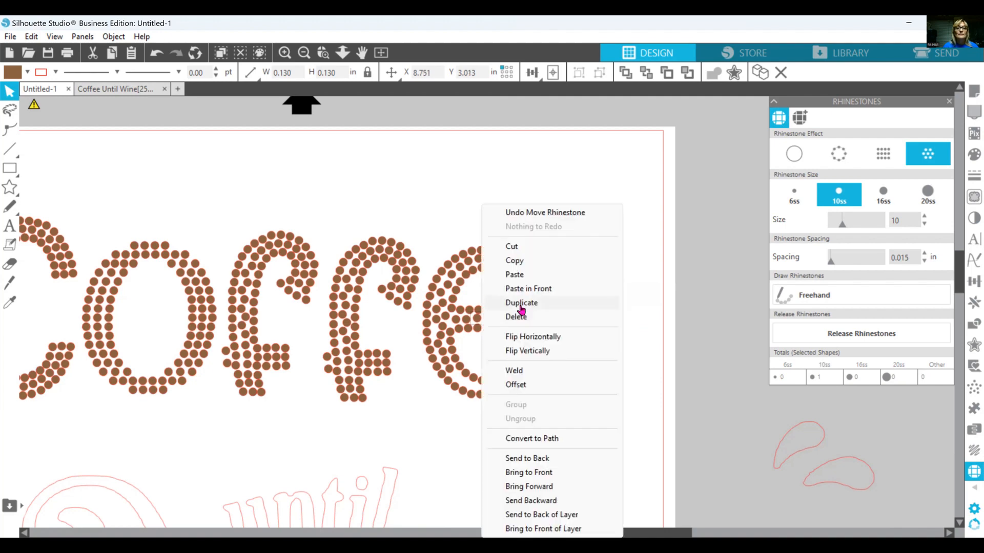
left_click(521, 306)
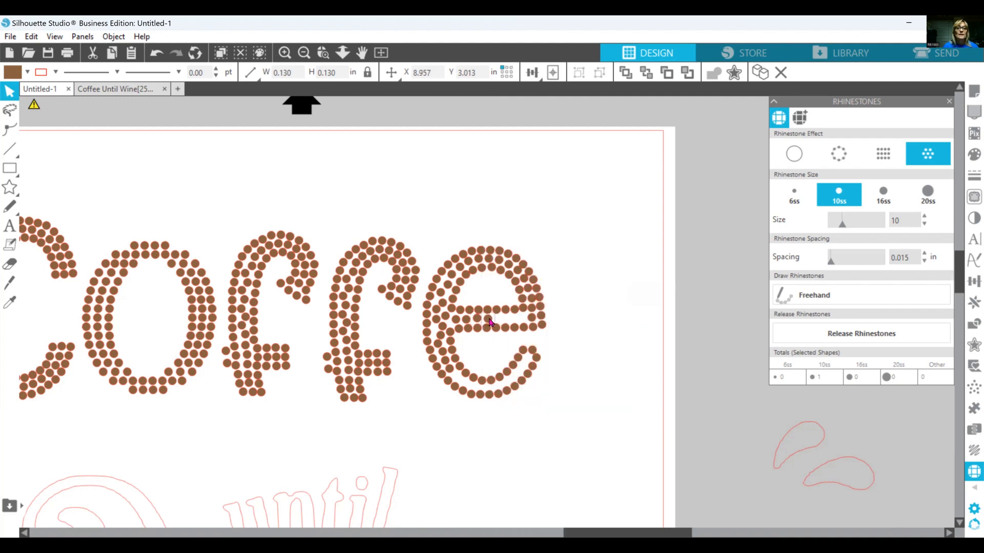
- Complete the crossbar's middle row with duplicated stones out to its right end and even out their spacing
right_click(489, 322)
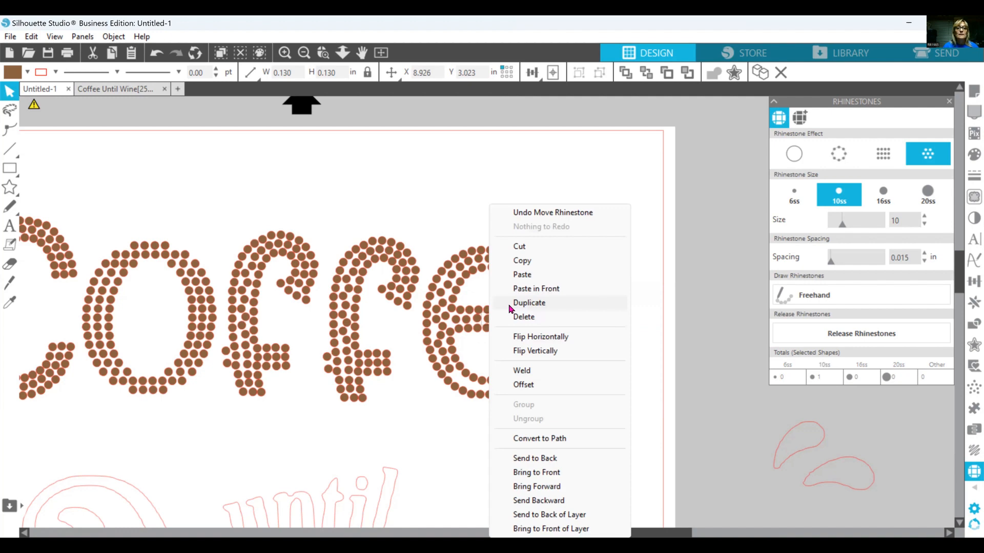
left_click(510, 308)
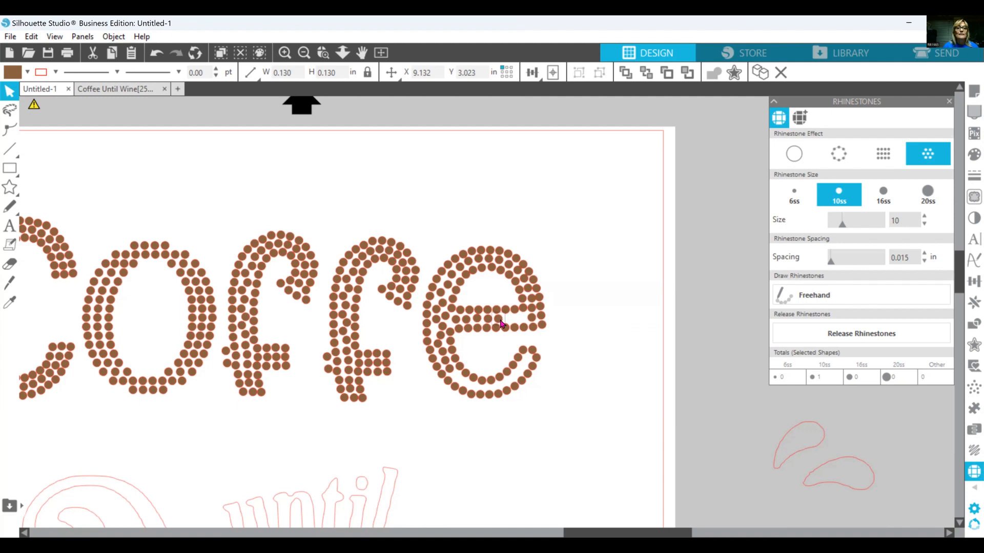
right_click(501, 323)
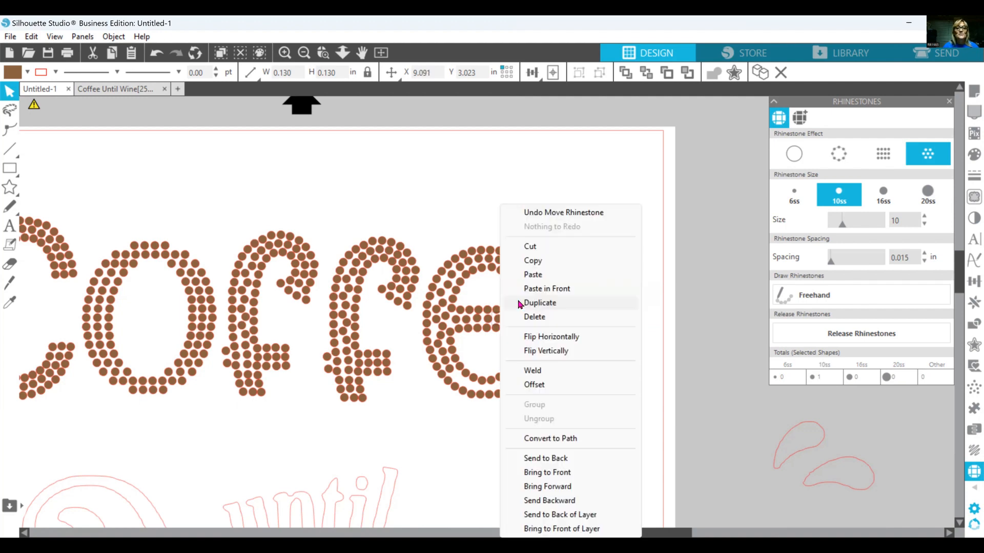
left_click(513, 315)
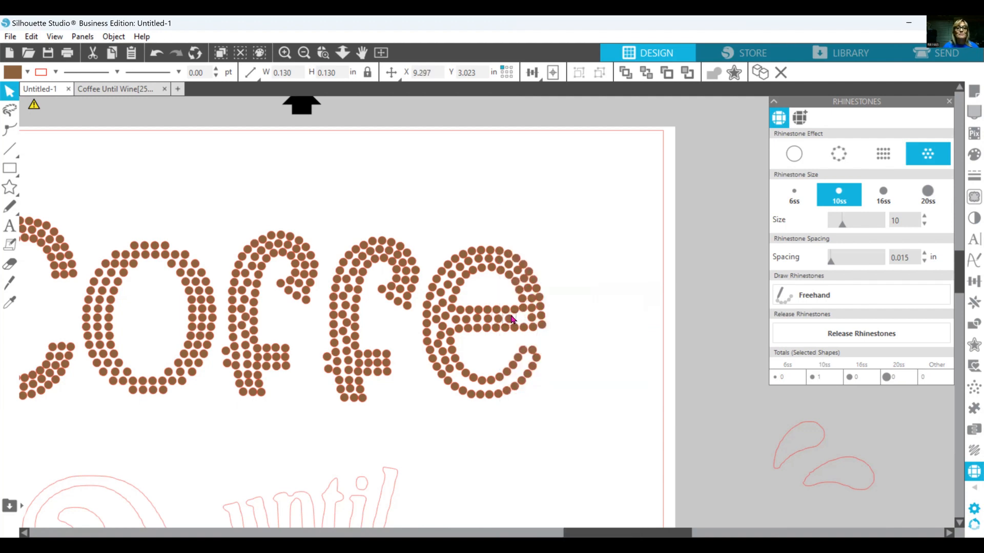
right_click(511, 321)
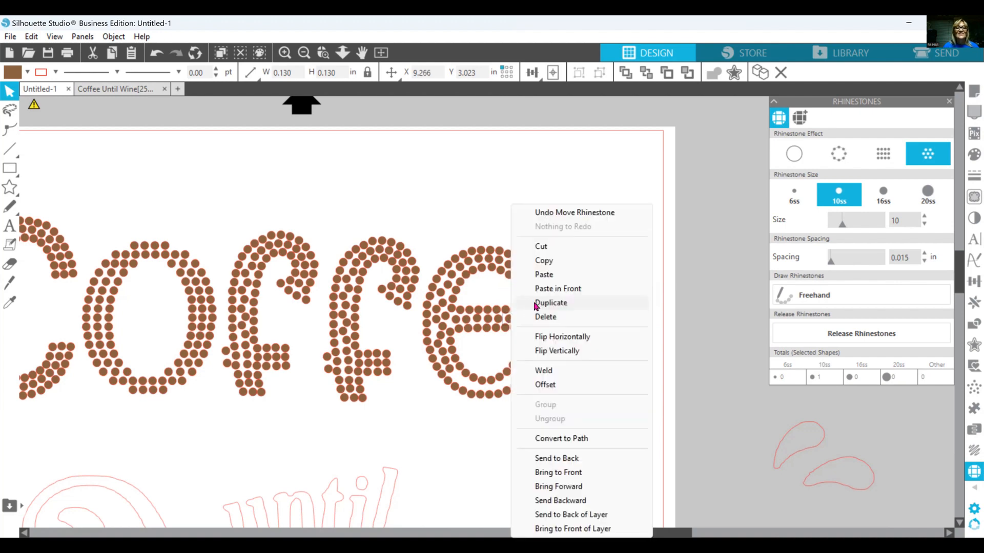
left_click(536, 305)
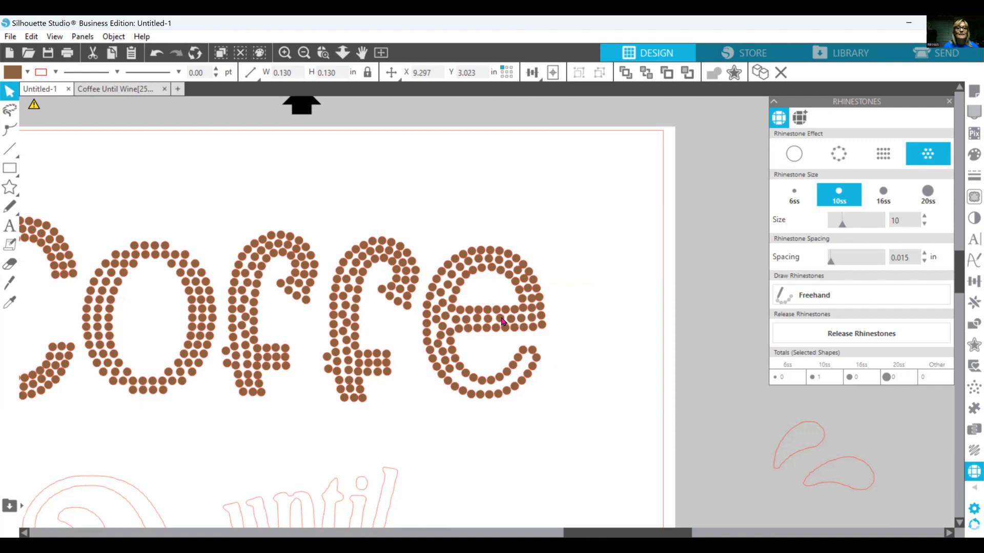
left_click_drag(502, 322, 491, 323)
left_click(491, 319)
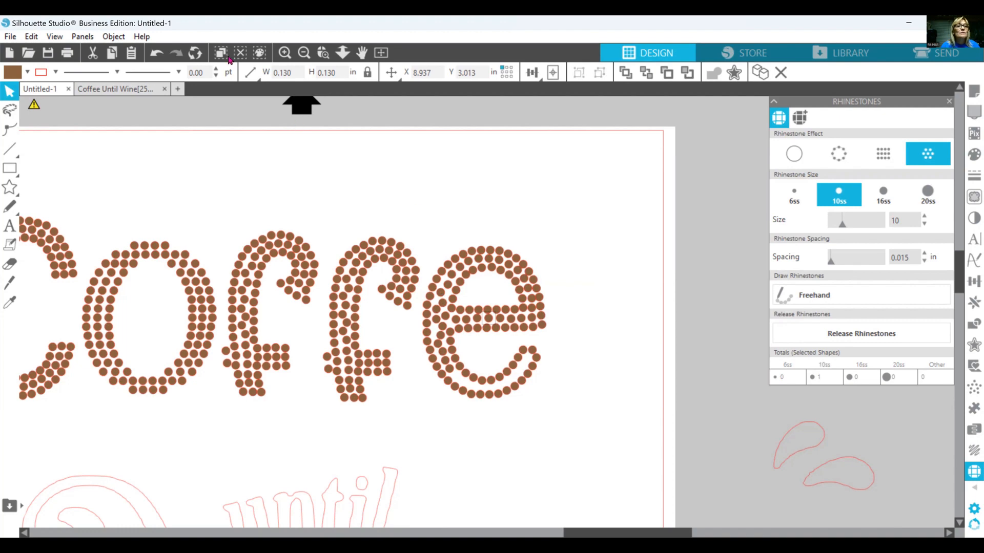
- Even out the middle-row stones along the e's upper-left curve down to where the crossbar joins
left_click(285, 53)
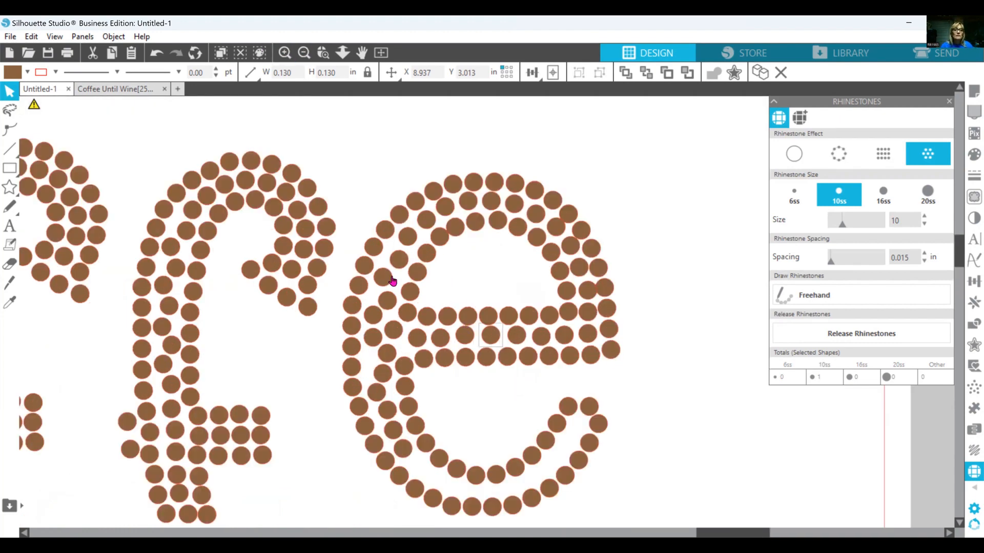
left_click(426, 224)
left_click_drag(409, 237, 413, 233)
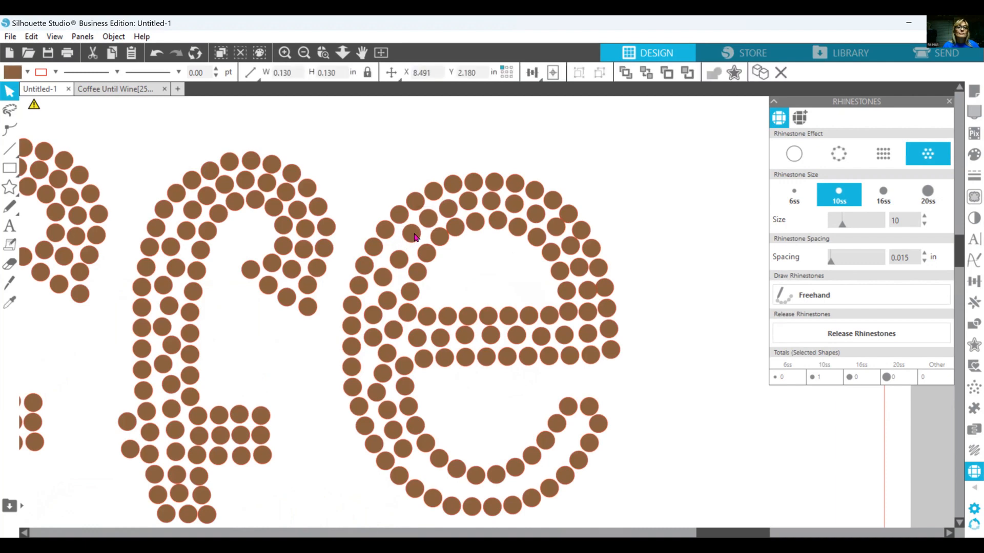
left_click(399, 254)
left_click(400, 254)
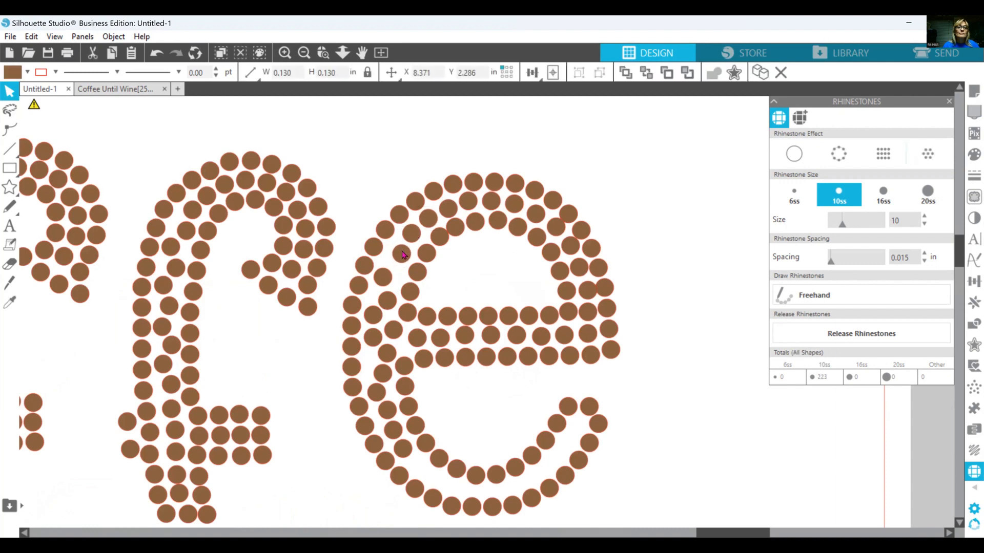
left_click_drag(405, 254, 378, 305)
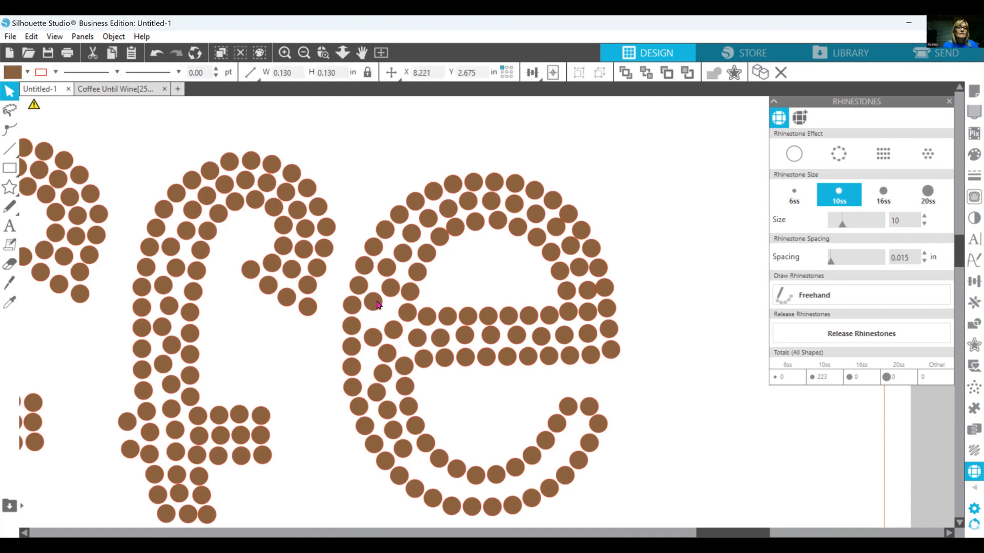
left_click(378, 323)
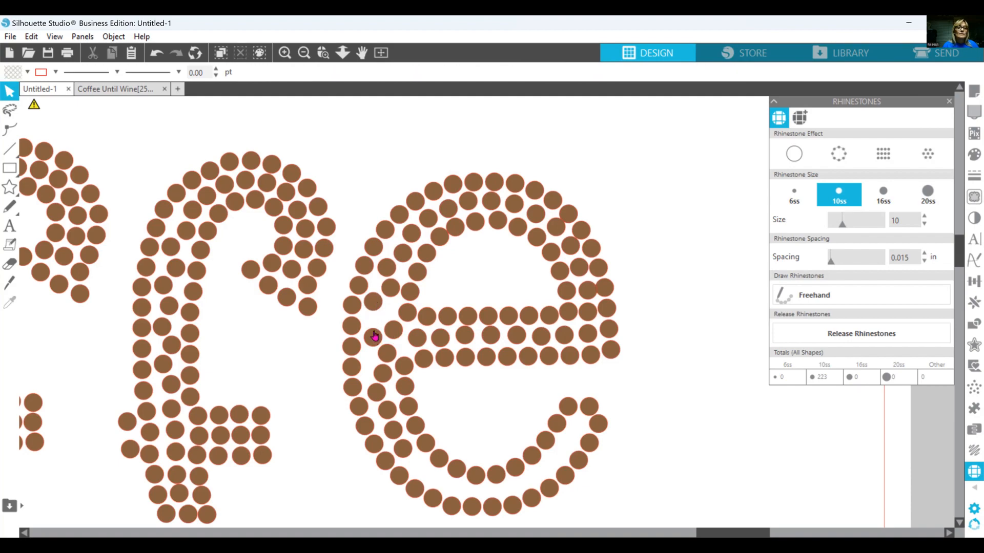
left_click_drag(374, 334, 387, 310)
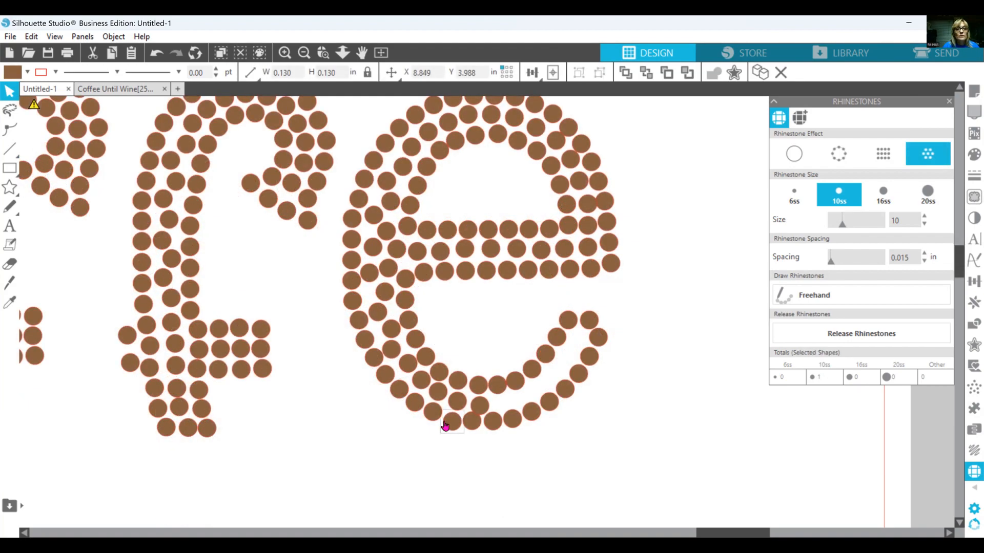
- Spread the outer and inner stones at the e's bottom curve and add a duplicated stone between them
left_click_drag(430, 416, 416, 409)
left_click_drag(472, 422, 503, 392)
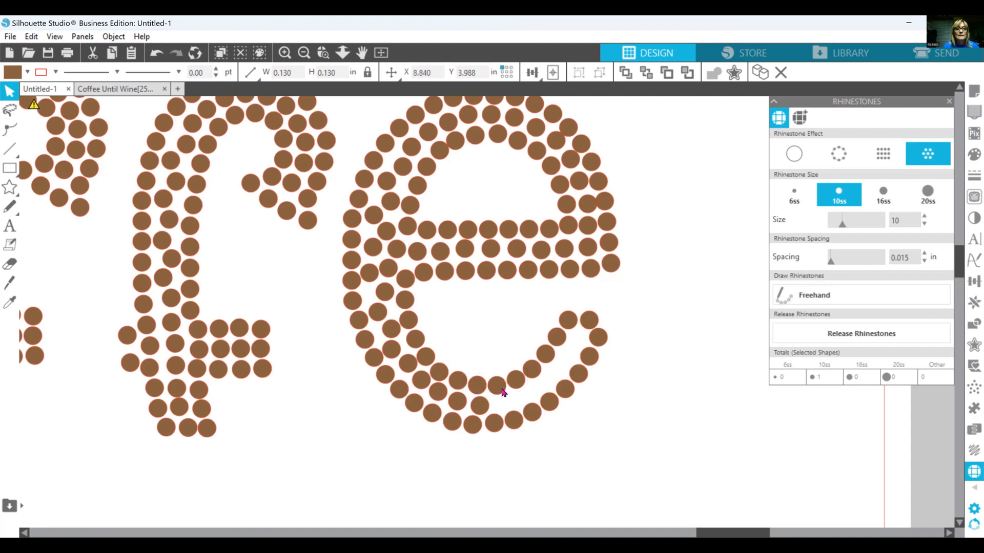
right_click(481, 406)
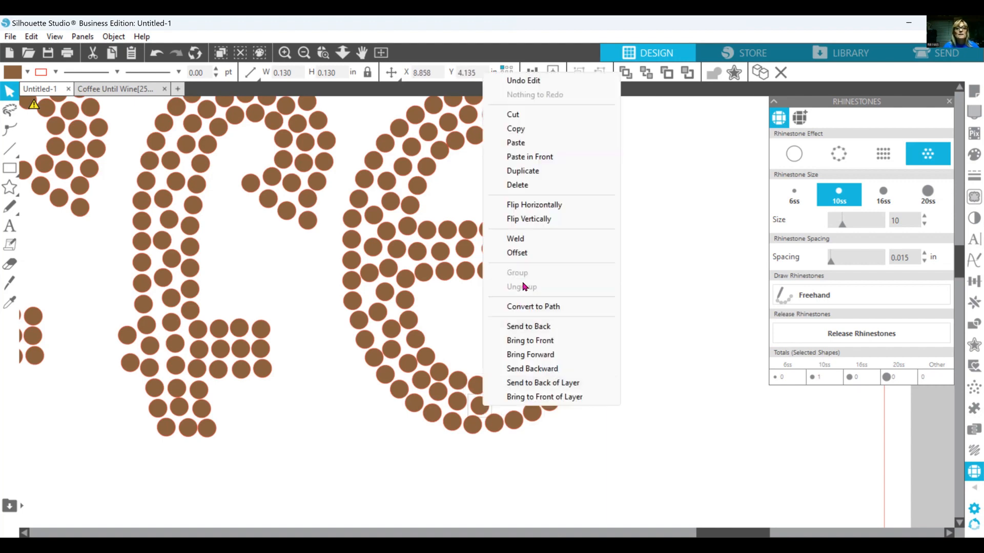
left_click(538, 172)
left_click_drag(493, 408, 509, 408)
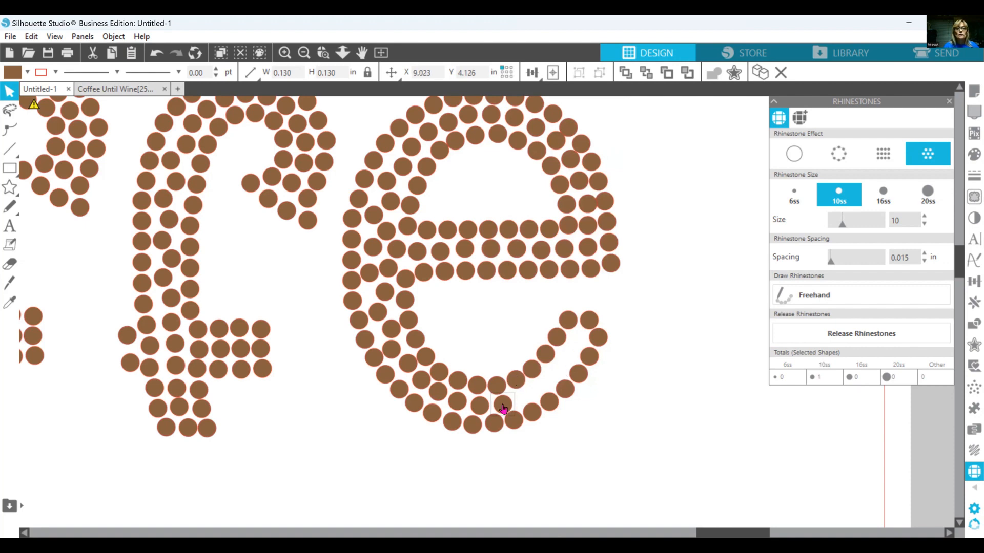
- Continue the middle row from the e's bottom into its lower-right curve with duplicated stones, nudging neighbouring stones to make room
right_click(503, 409)
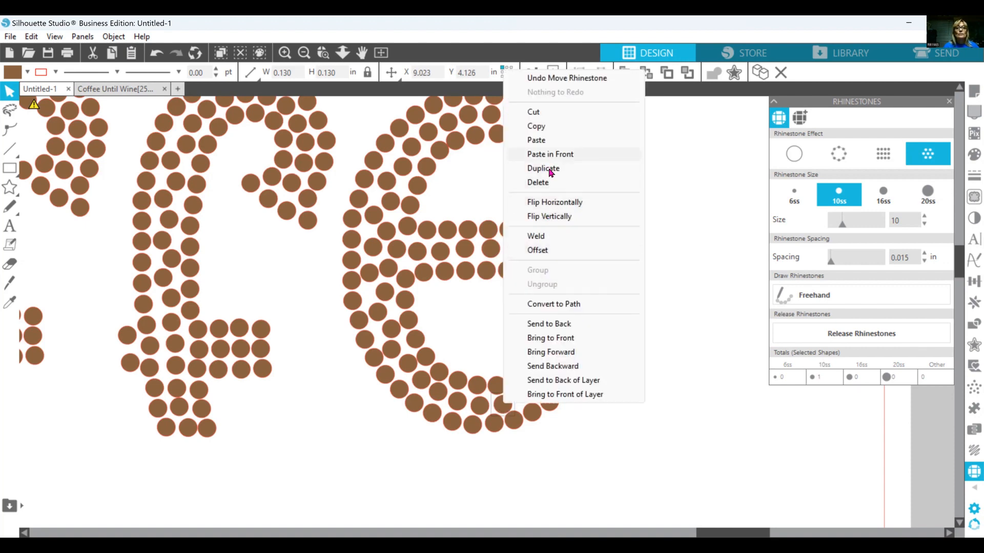
left_click(549, 169)
left_click_drag(512, 406, 535, 418)
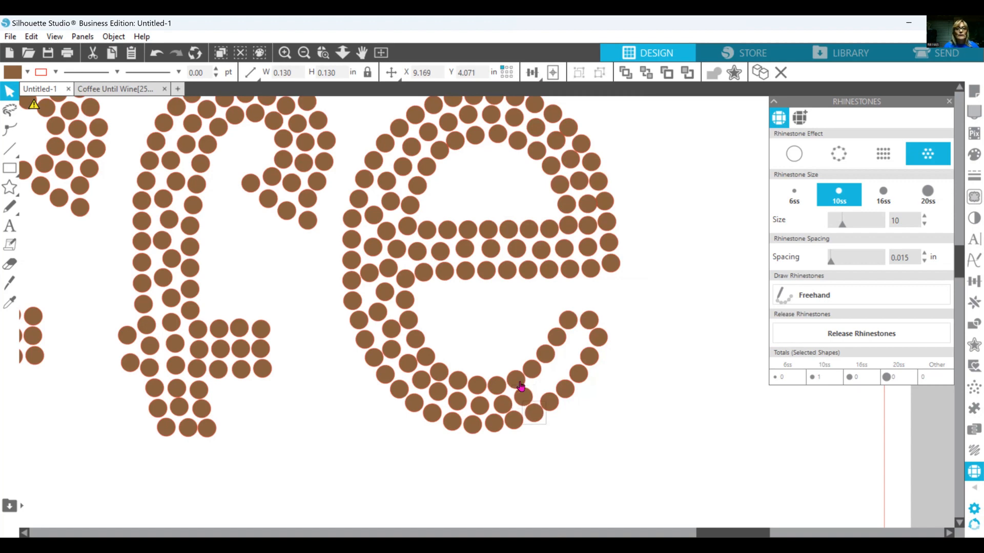
left_click_drag(518, 375, 515, 373)
left_click(531, 369)
right_click(530, 392)
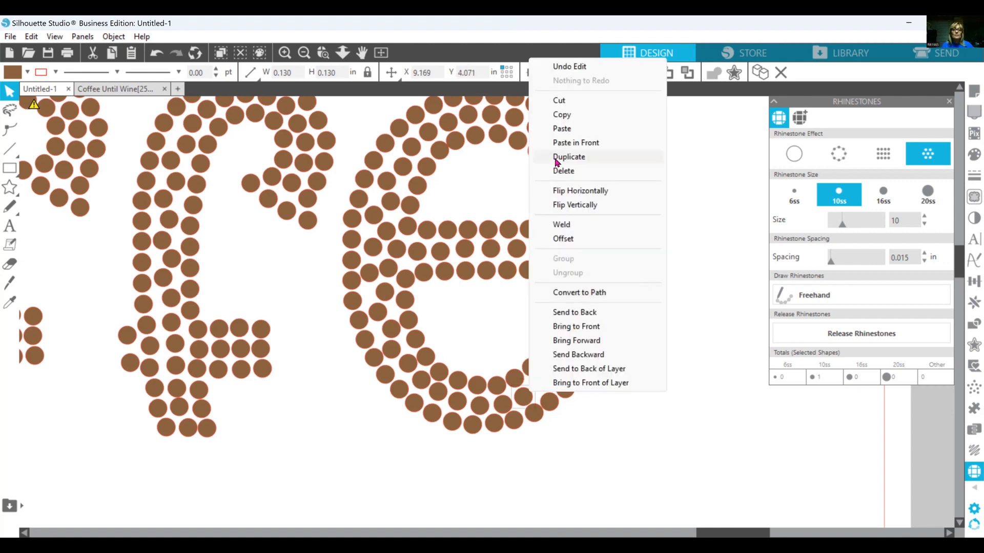
left_click(557, 162)
left_click_drag(531, 400, 543, 389)
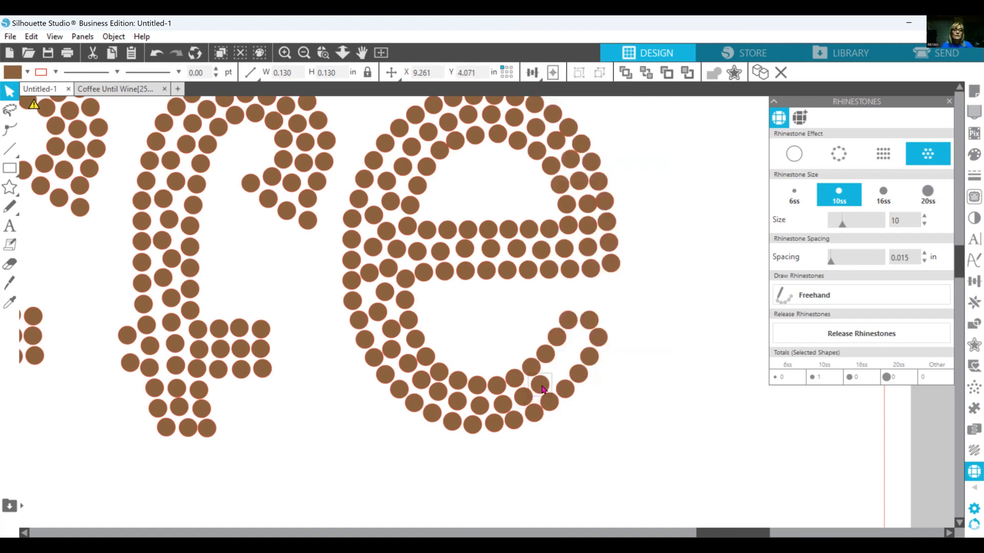
- Duplicate two more stones up the middle row of the e's lower-right tail
right_click(544, 389)
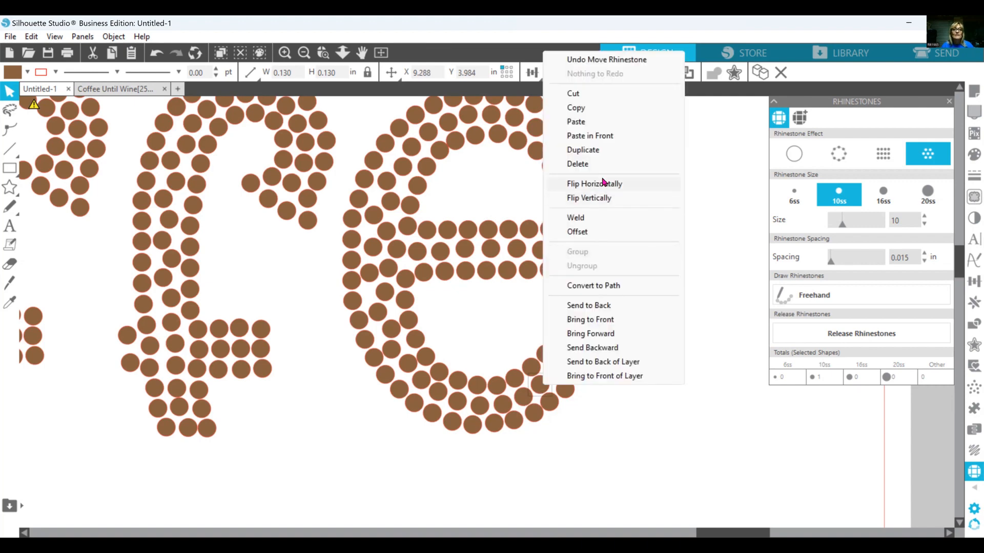
left_click(561, 376)
left_click(559, 388)
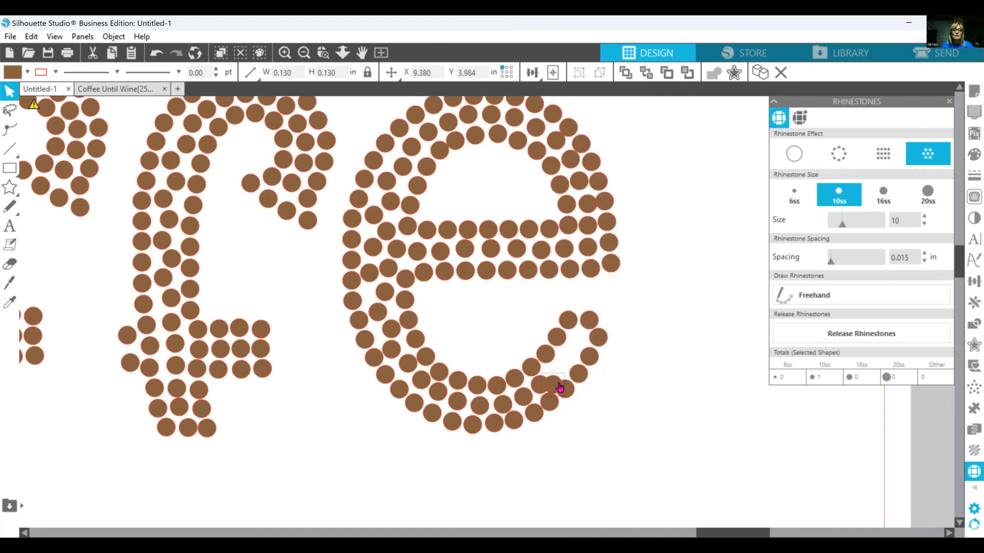
left_click_drag(560, 381, 562, 373)
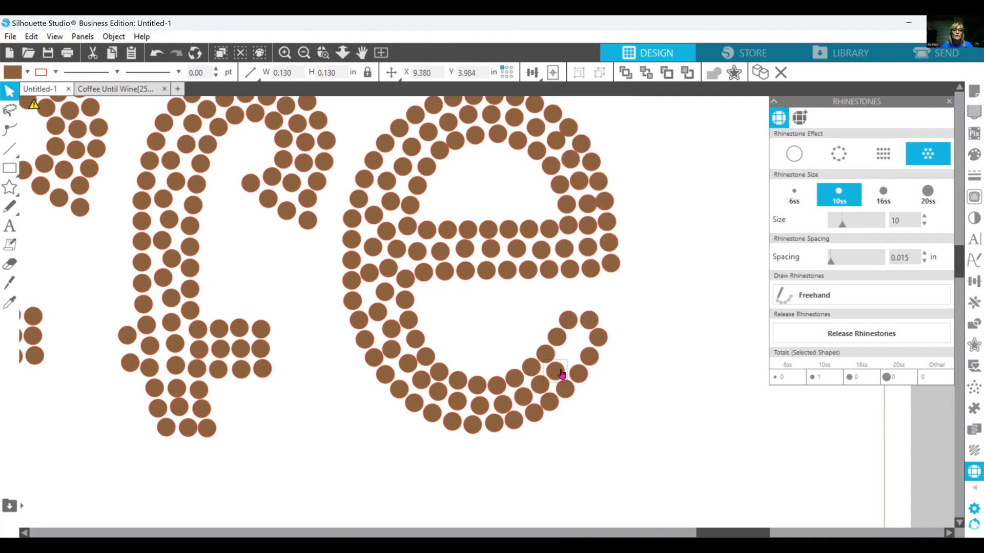
right_click(562, 374)
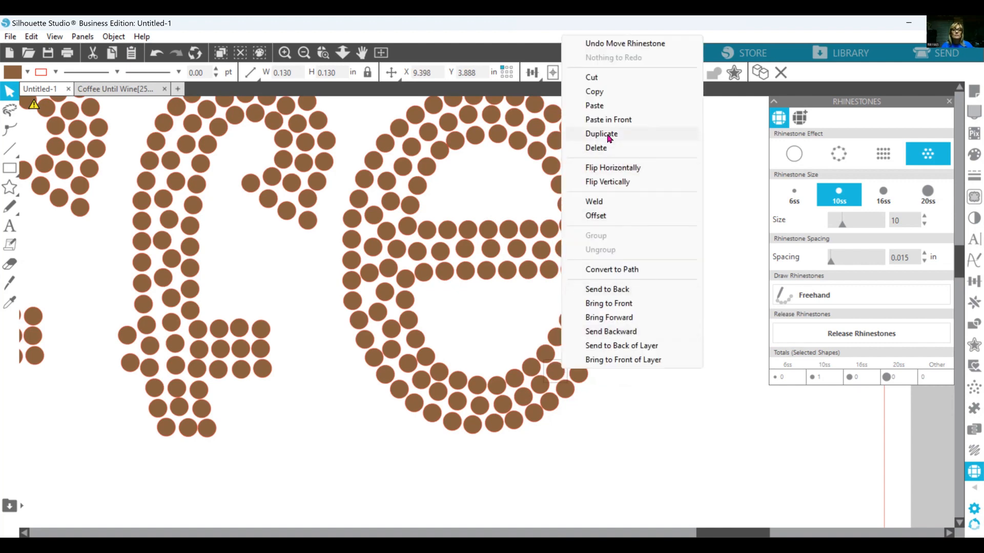
left_click(608, 136)
left_click_drag(569, 371, 571, 352)
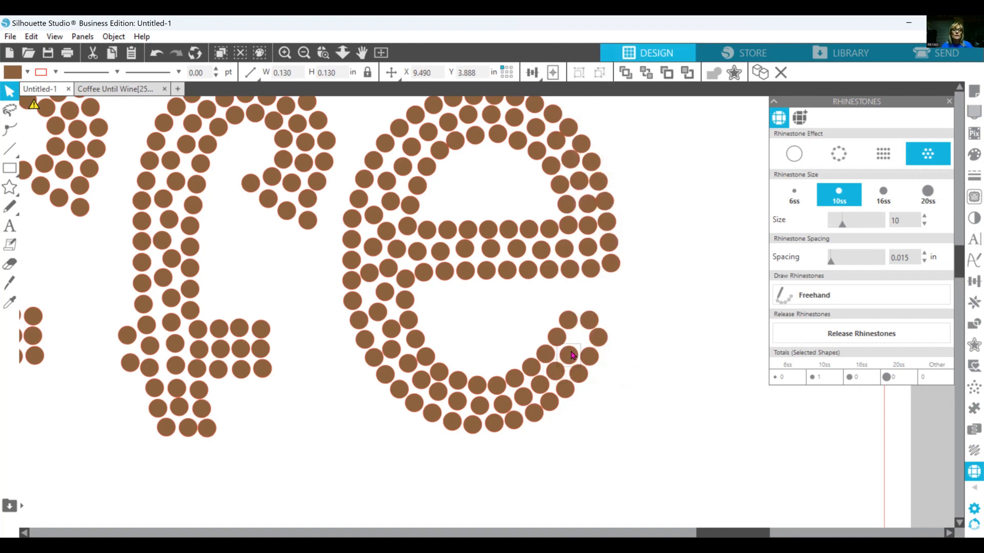
- Place the last duplicated middle stone near the tip of the e's tail and shift the tip's outer stones outward
right_click(571, 355)
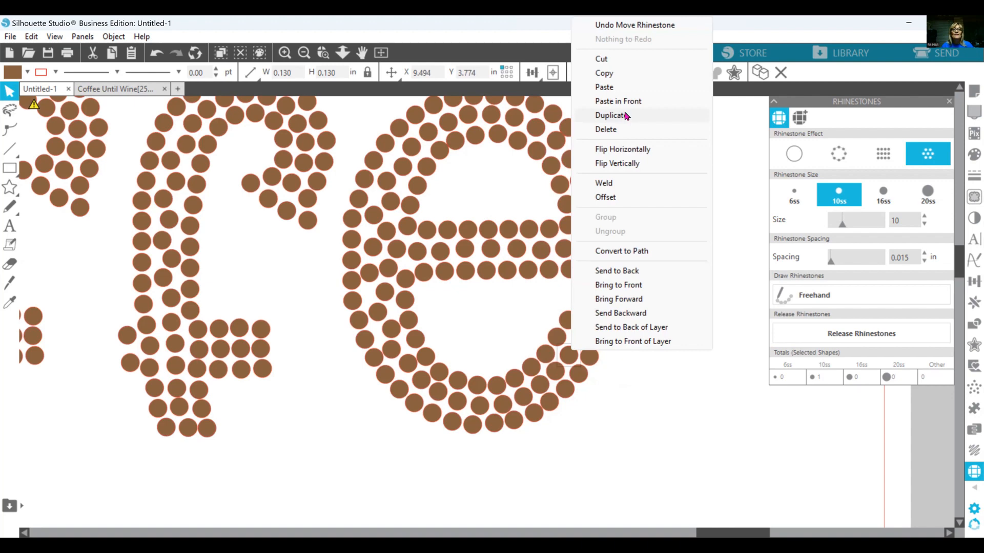
left_click(609, 116)
left_click_drag(581, 354, 583, 339)
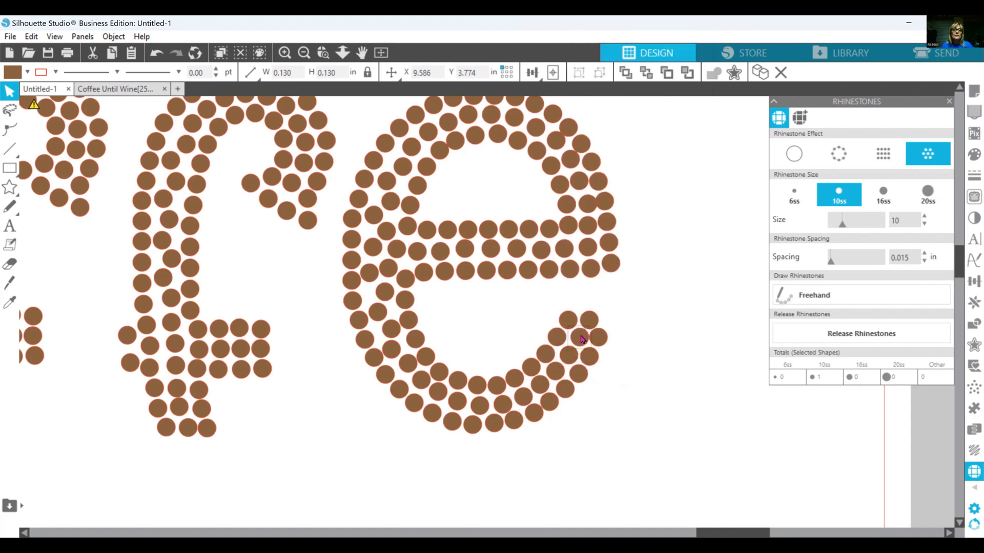
left_click_drag(602, 338, 606, 338)
left_click(583, 321)
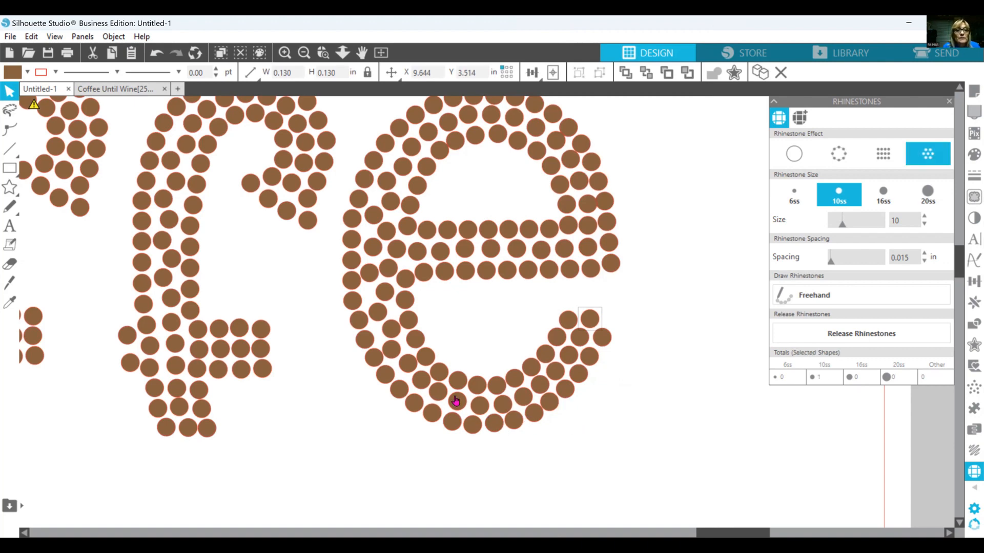
- Group all the stones of the letter e, including its left edge, and make the group a compound path
left_click(304, 54)
left_click(303, 54)
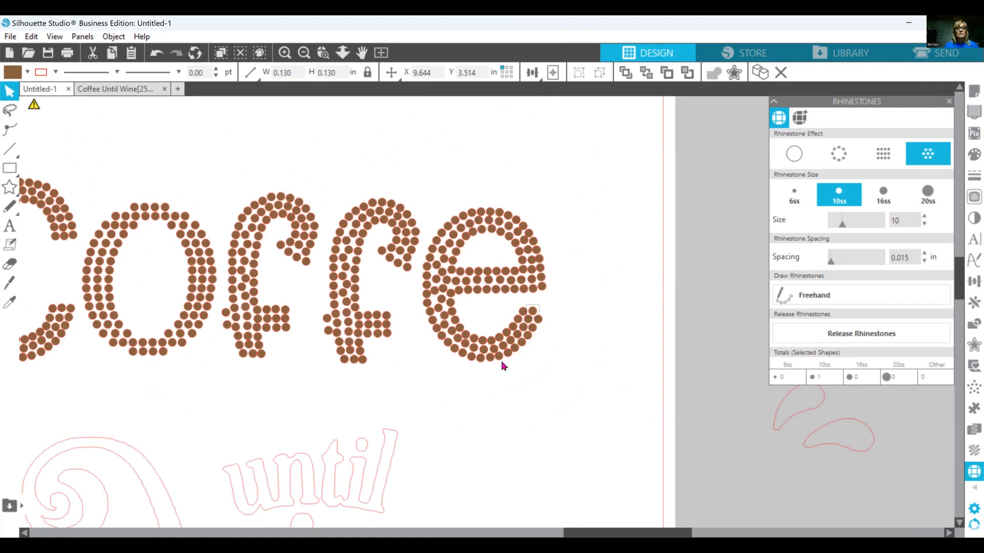
left_click_drag(583, 382, 436, 210)
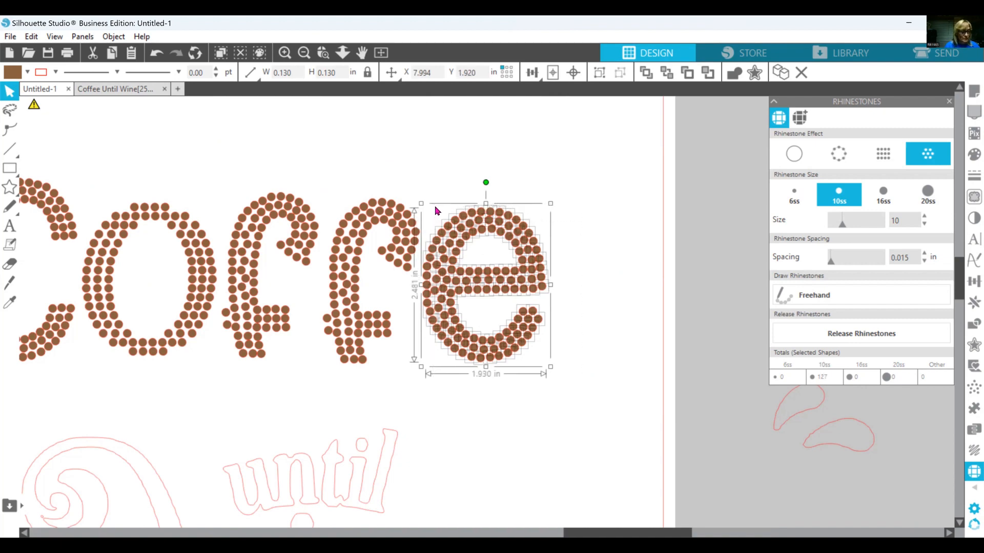
left_click(426, 281, "shift")
left_click(426, 272, "shift")
left_click(425, 300, "shift")
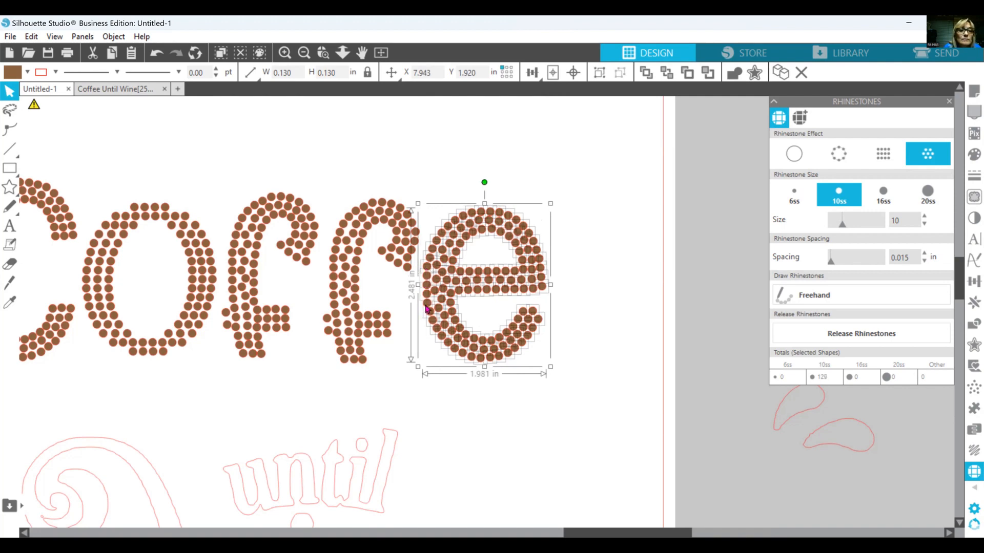
left_click(426, 310, "shift")
left_click(429, 321, "shift")
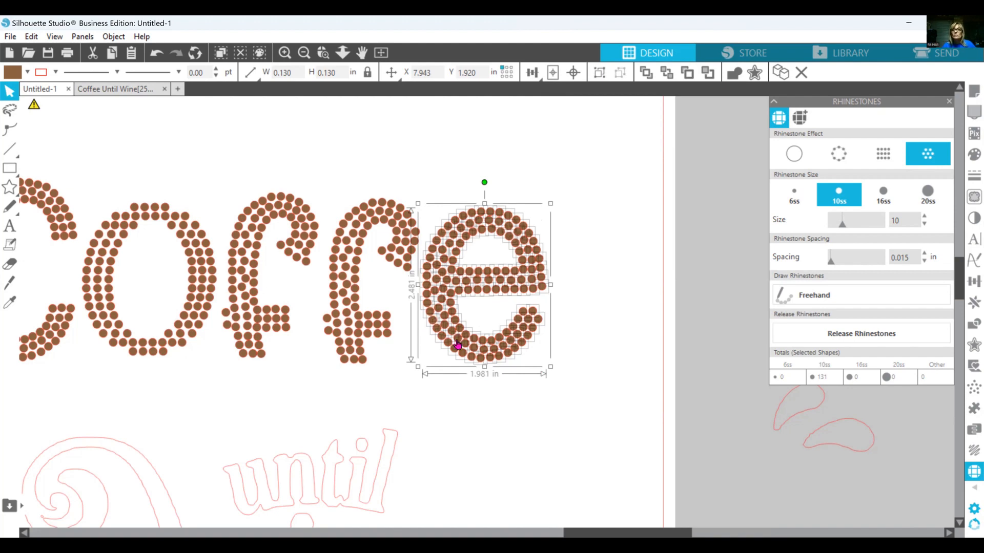
right_click(458, 345)
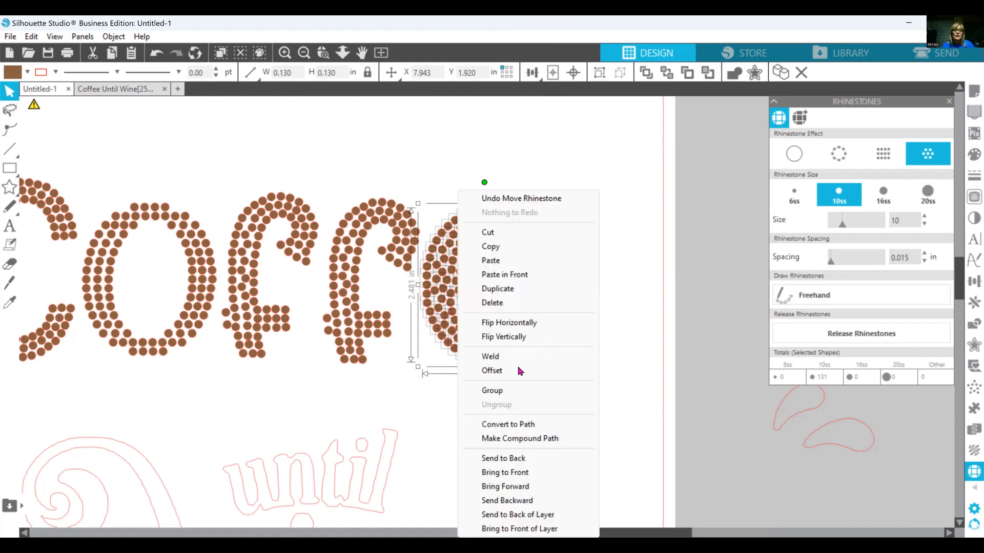
left_click(509, 396)
right_click(496, 357)
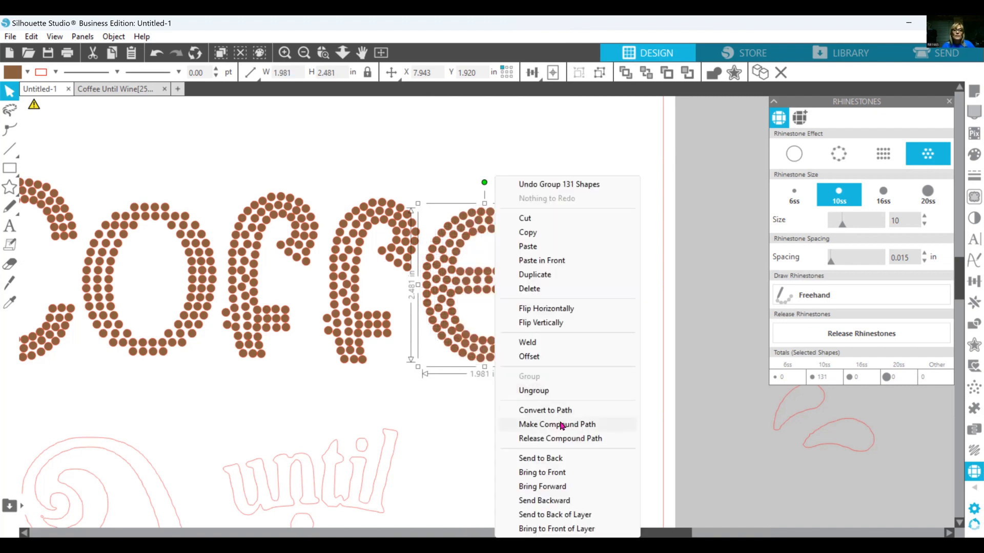
left_click(557, 425)
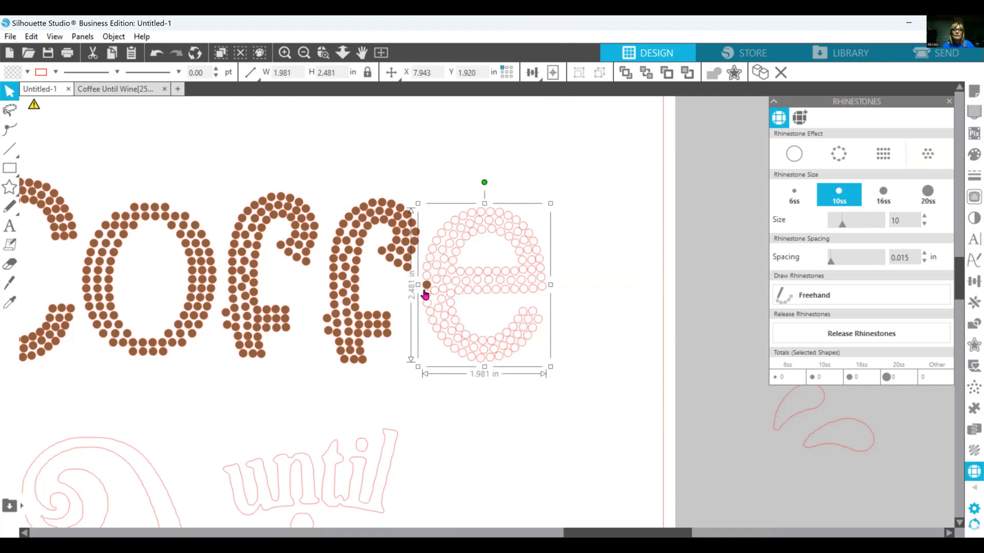
- Combine the leftover brown stone with the e's stones into one compound path and fill it with brown
left_click(285, 53)
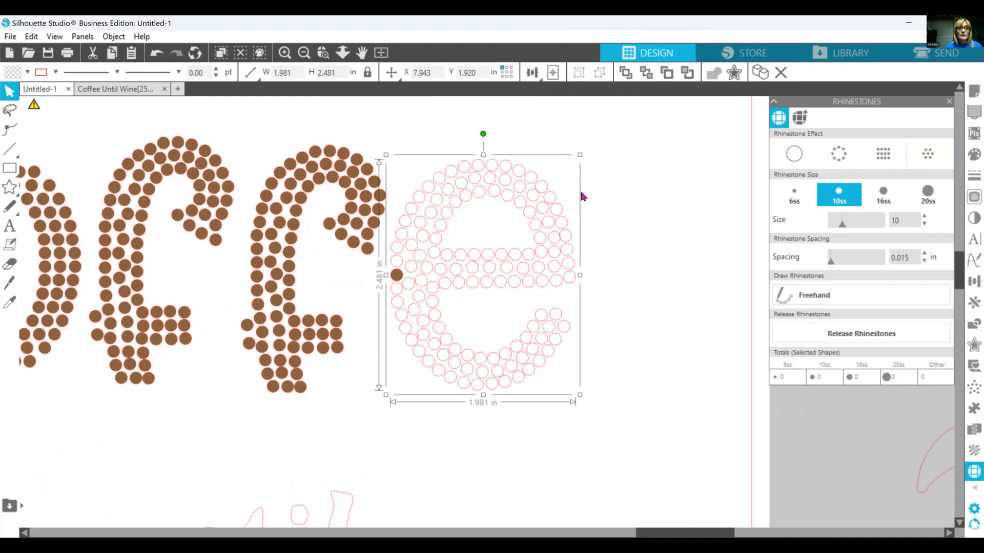
left_click(397, 278)
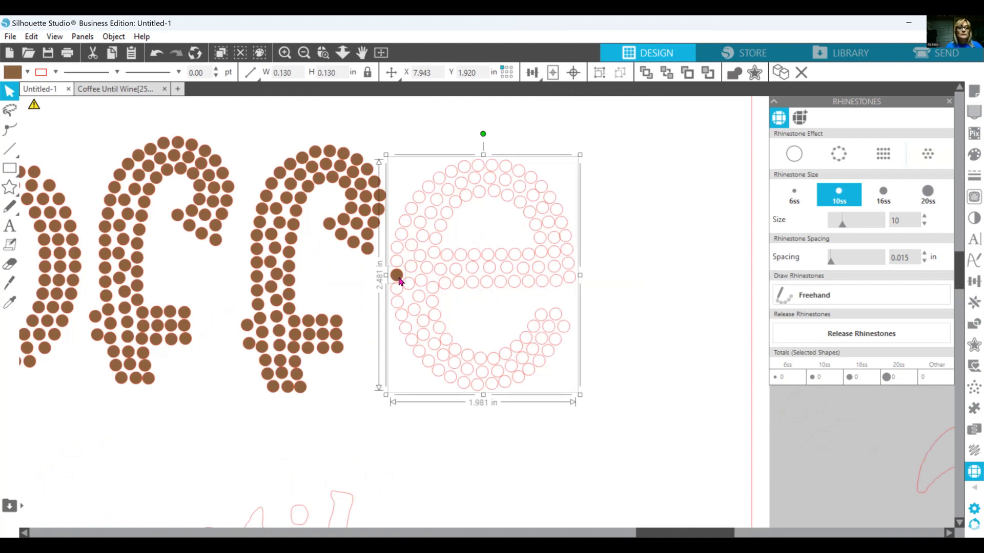
right_click(399, 281)
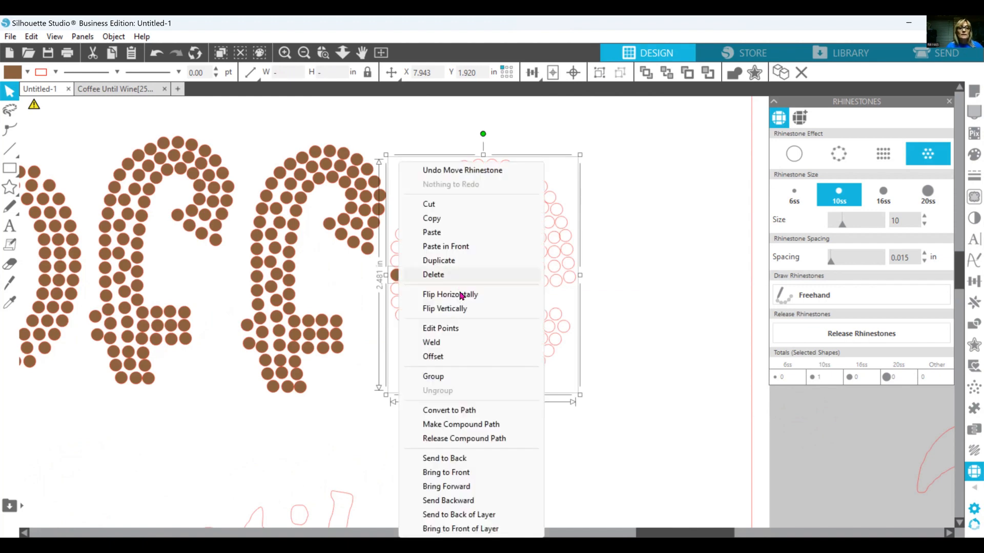
left_click(436, 382)
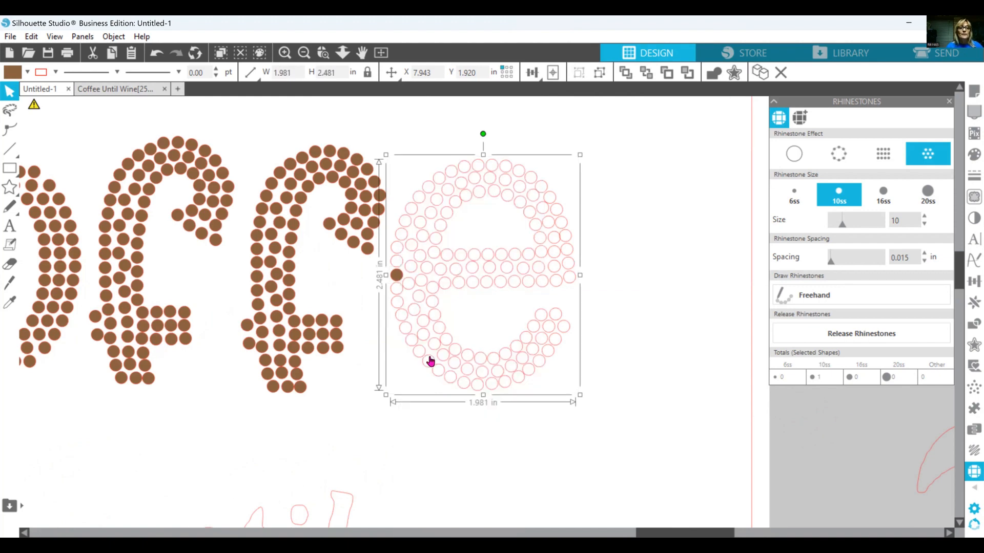
right_click(426, 302)
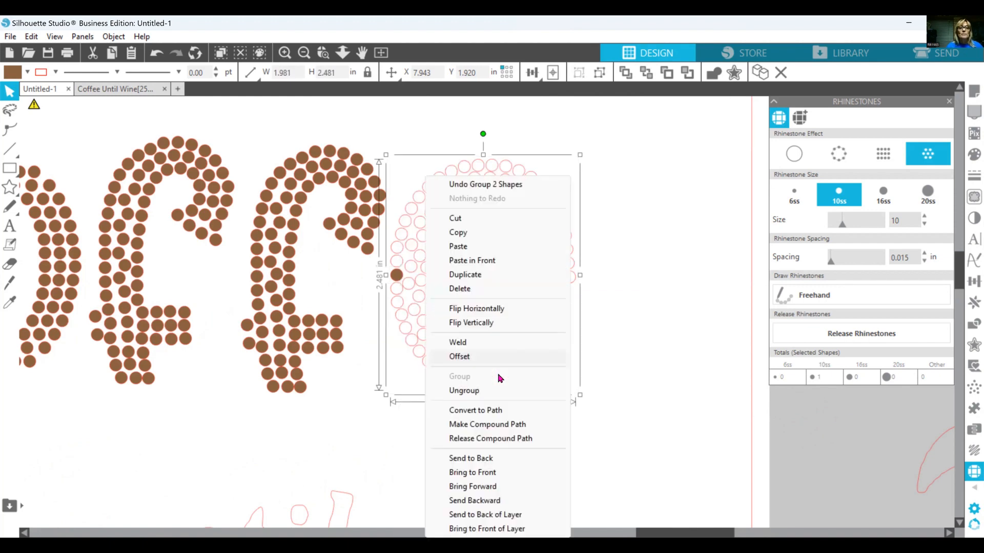
left_click(495, 426)
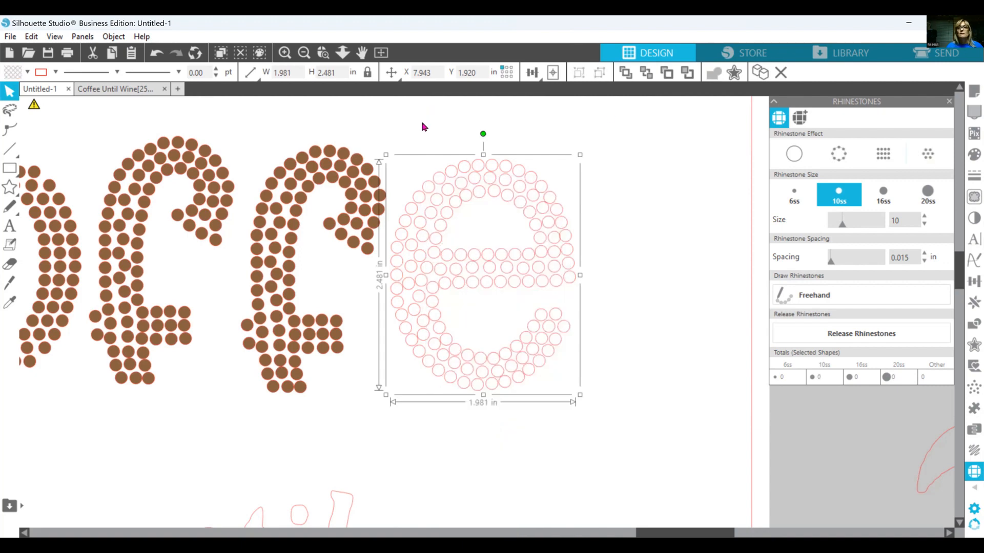
left_click(969, 160)
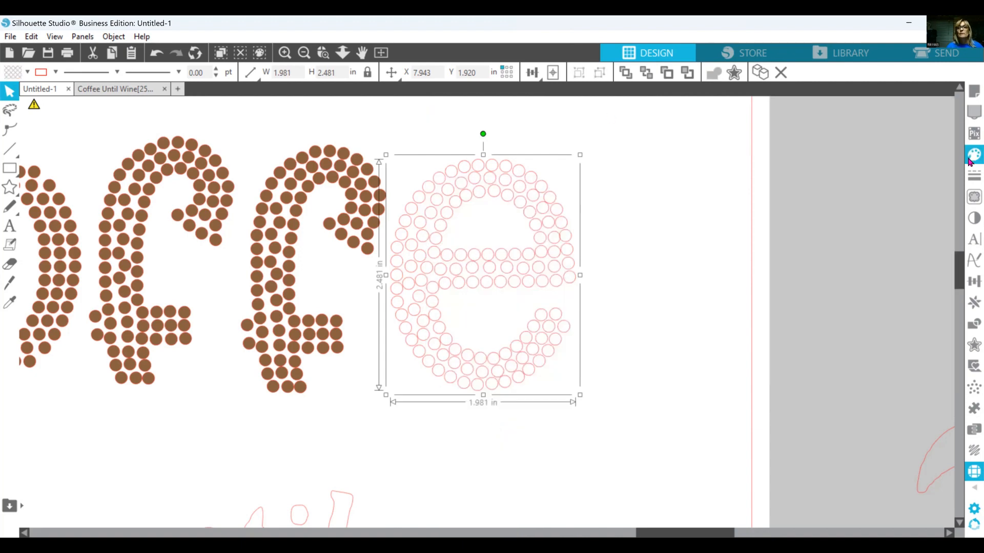
left_click(779, 148)
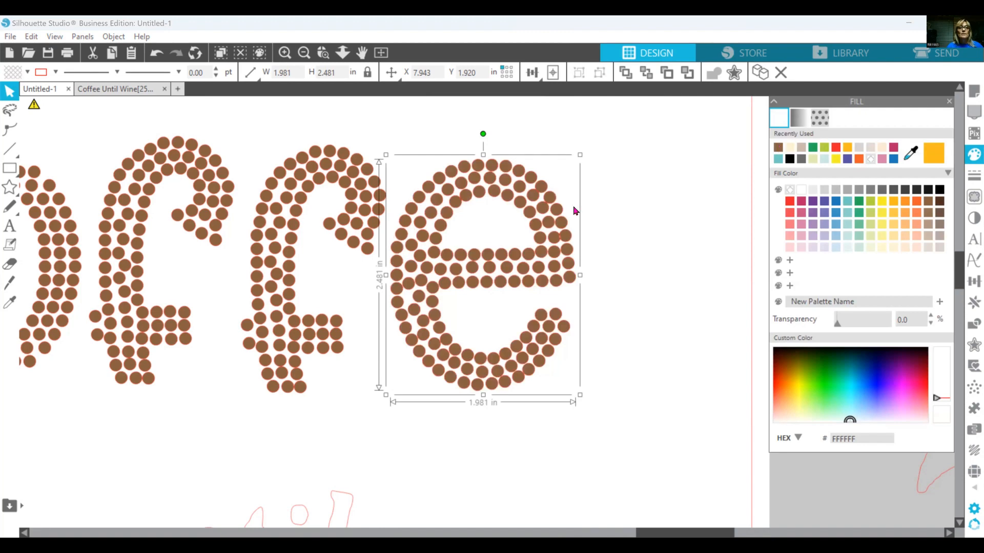
- Duplicate the finished e and place the copy beside it as the final letter of "Coffee"
right_click(560, 299)
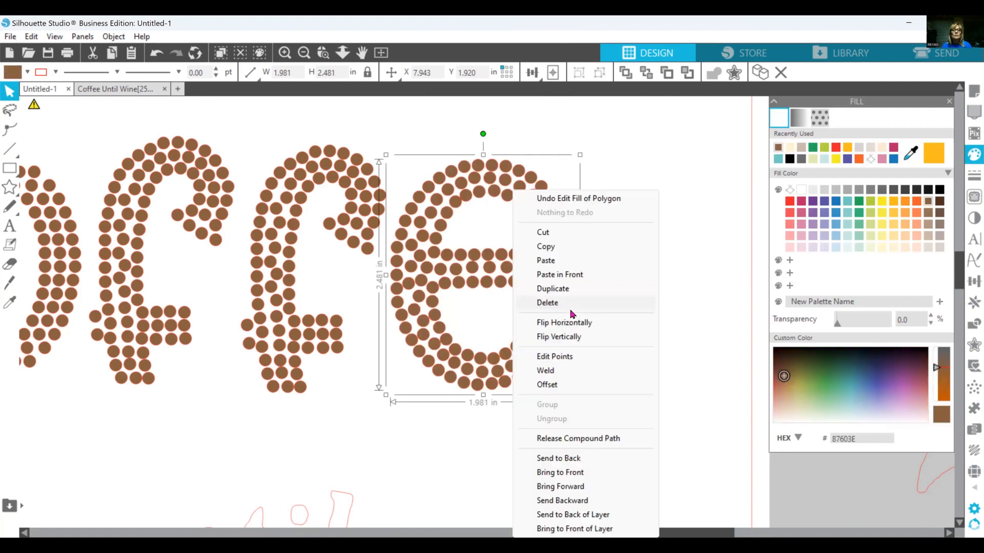
left_click(552, 288)
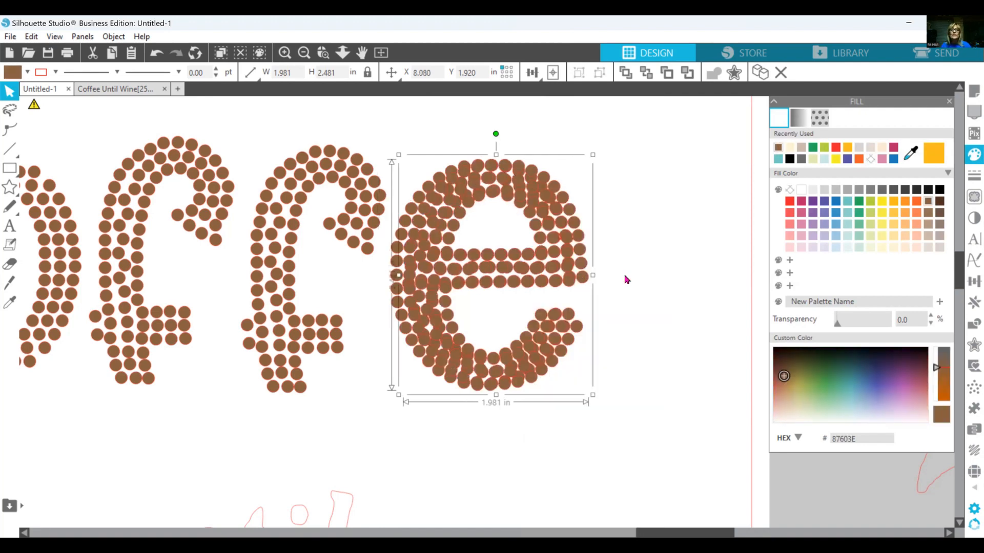
left_click_drag(626, 279, 709, 281)
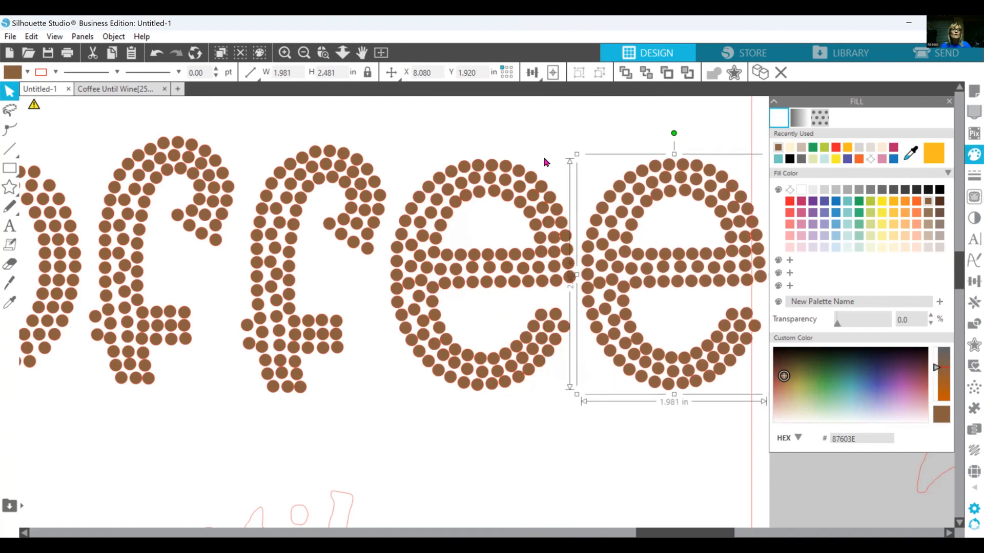
- Ungroup the "until wine" outlines below the finished "Coffee" lettering
left_click(322, 52)
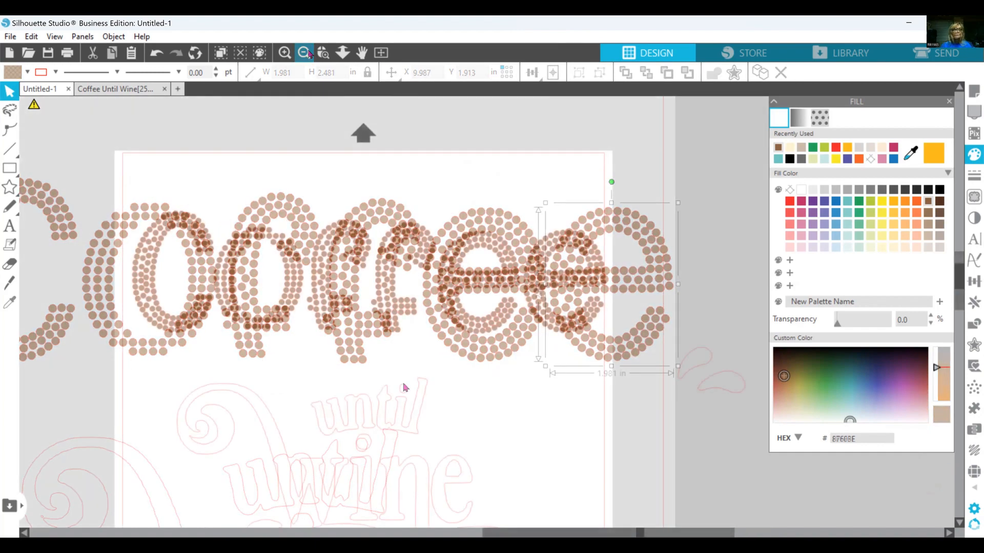
scroll(404, 388, "down", 3)
scroll(362, 323, "up", 1)
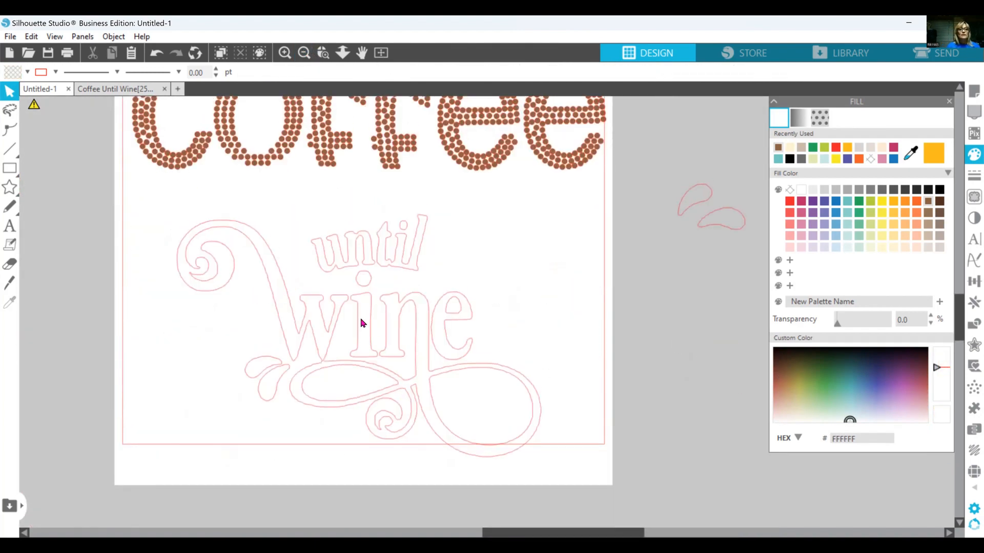
left_click(362, 323)
right_click(361, 323)
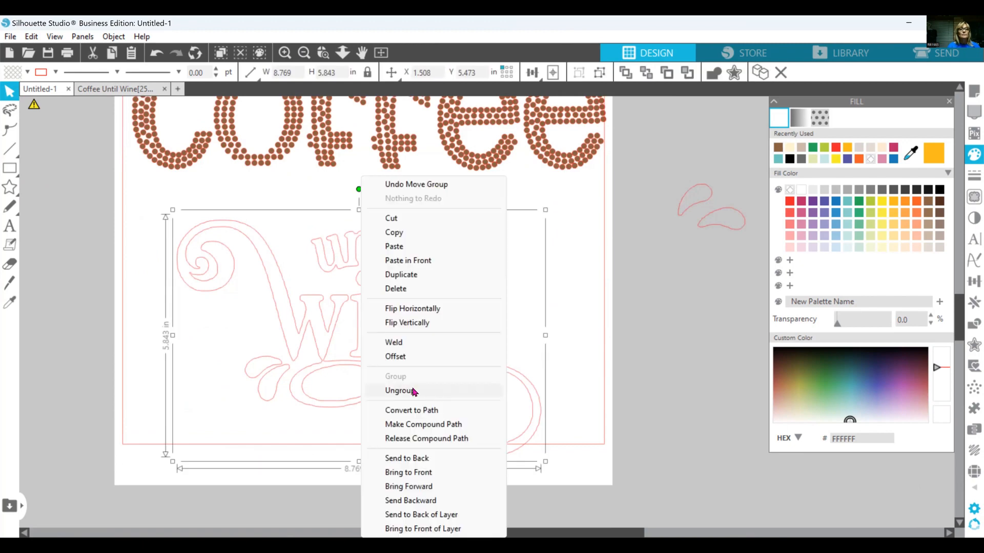
left_click(517, 343)
left_click(578, 340)
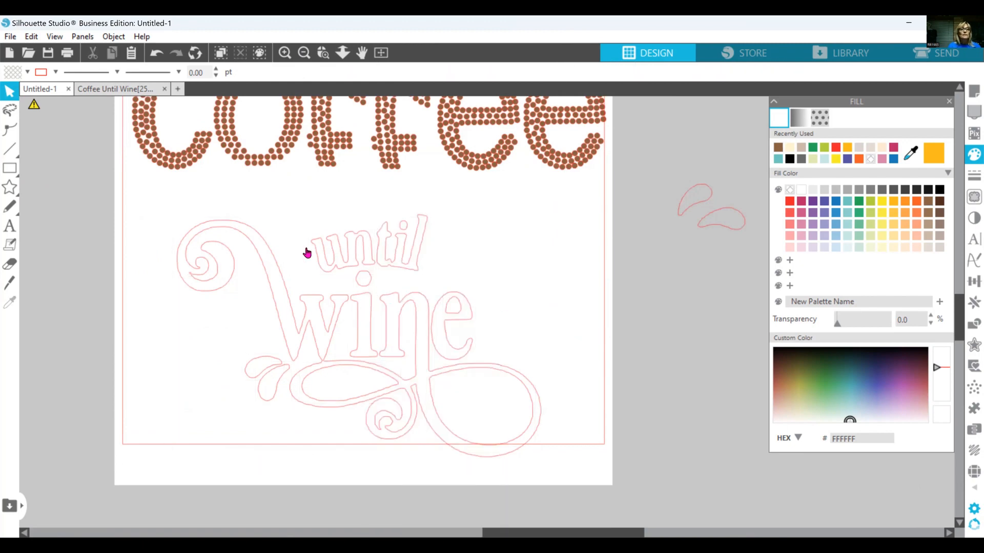
- Enlarge all the "until" outlines together to about 3.86 in wide and move them up toward "Coffee"
left_click(334, 254)
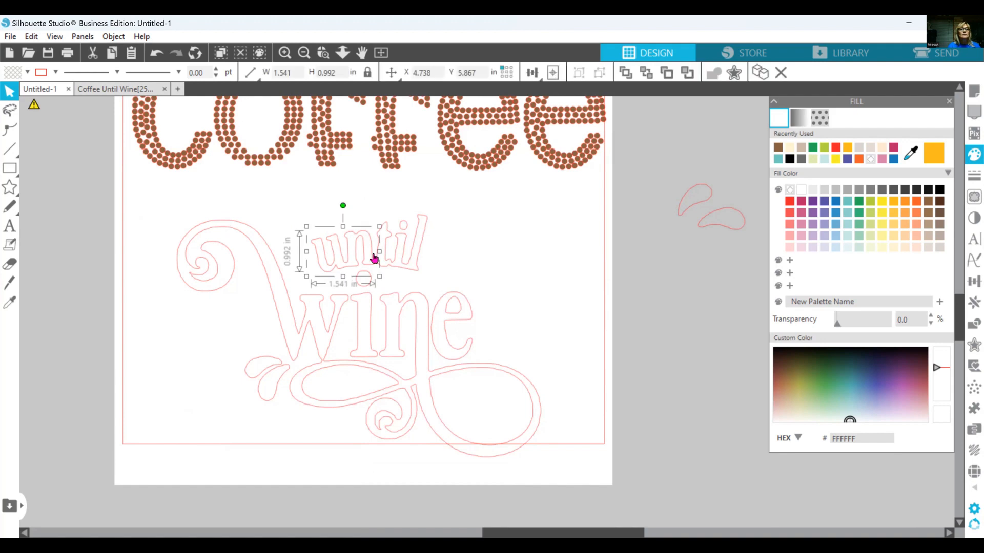
left_click(408, 266, "shift")
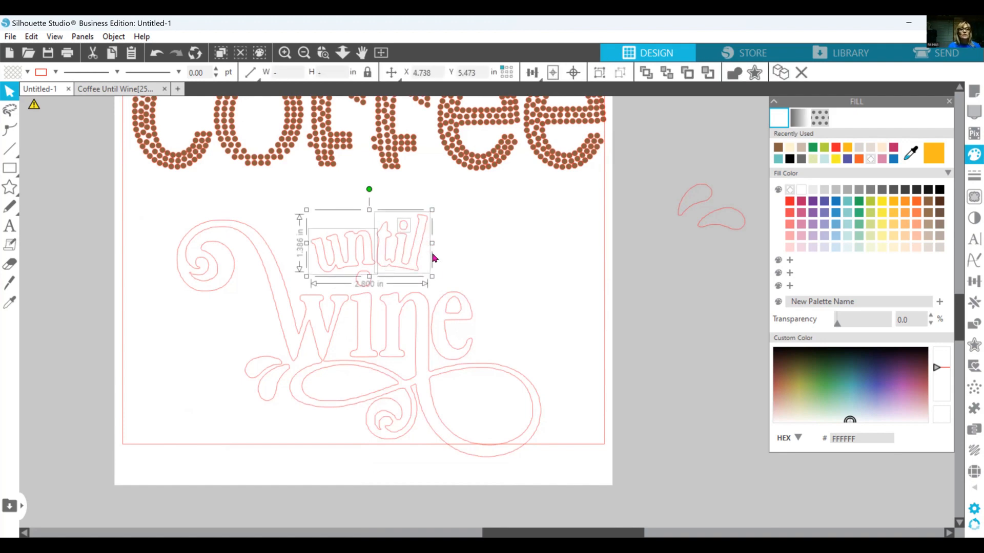
left_click_drag(432, 209, 476, 186)
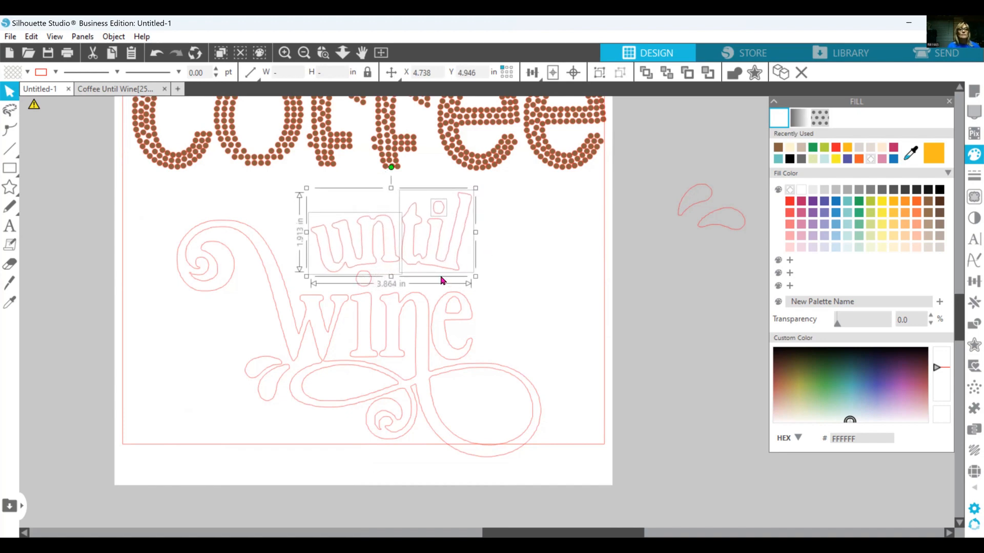
left_click_drag(425, 258, 421, 259)
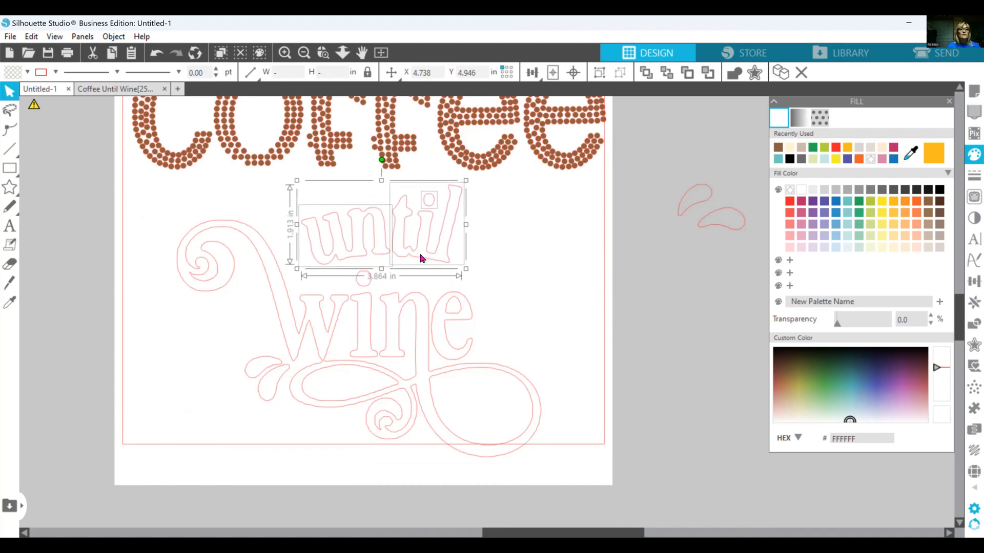
left_click(355, 345)
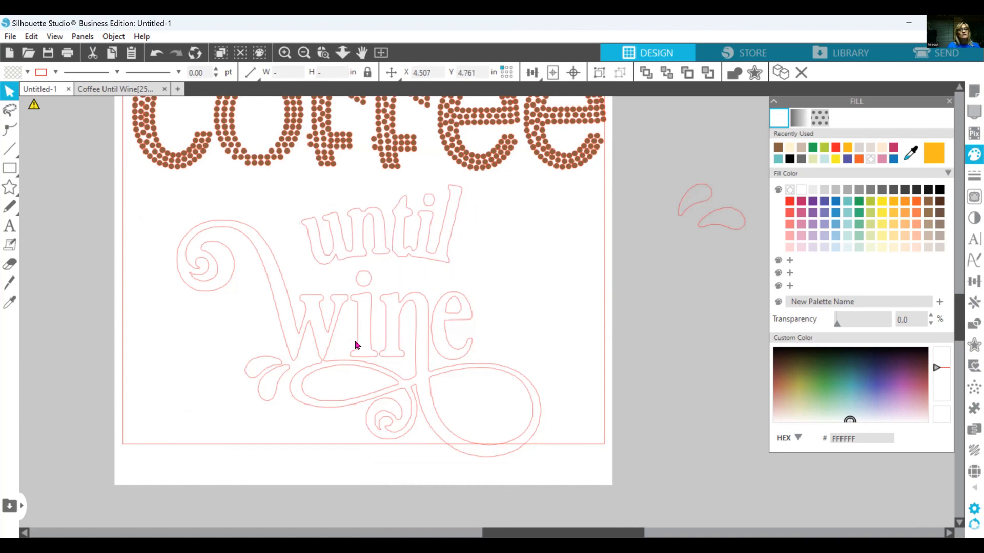
- Group the "wine" outline with its i and dot, the e, both leaf shapes and the two inner flourish loops
left_click(280, 326)
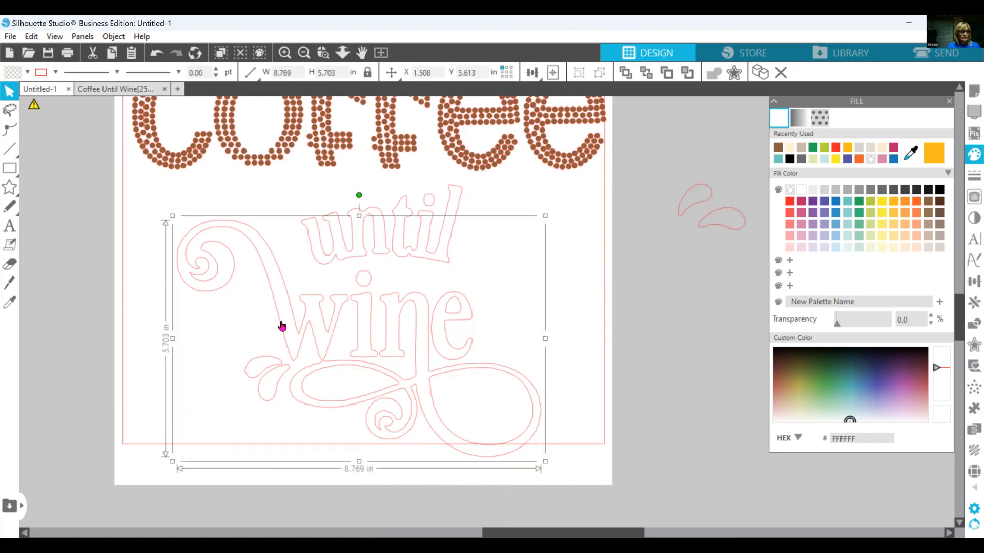
left_click(361, 334, "shift")
left_click(366, 282, "shift")
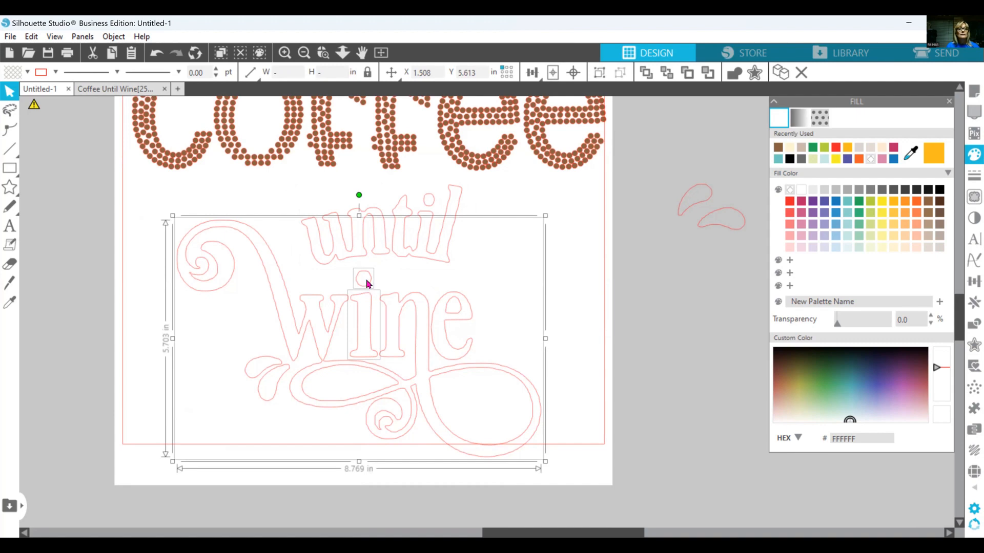
left_click(445, 332, "shift")
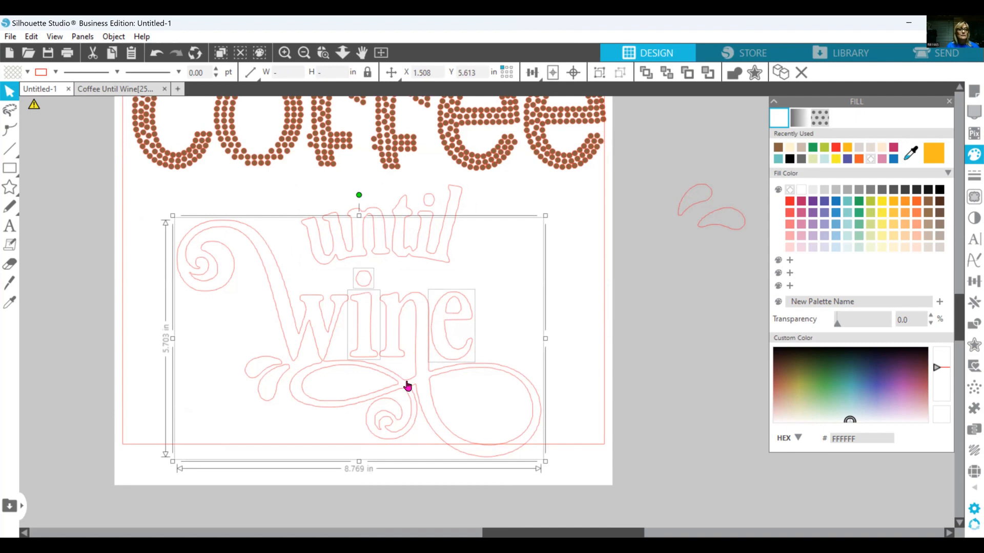
left_click(264, 401, "shift")
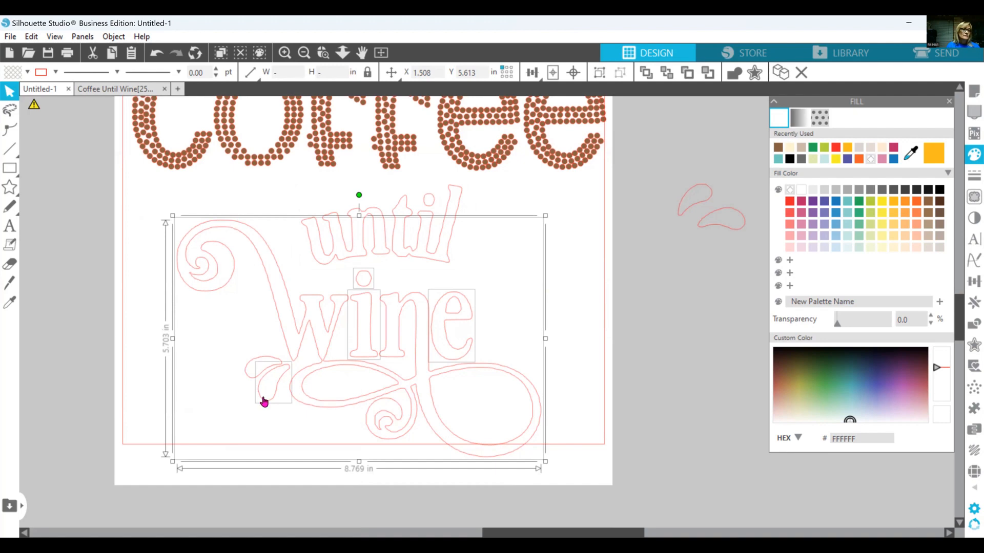
left_click(258, 379, "shift")
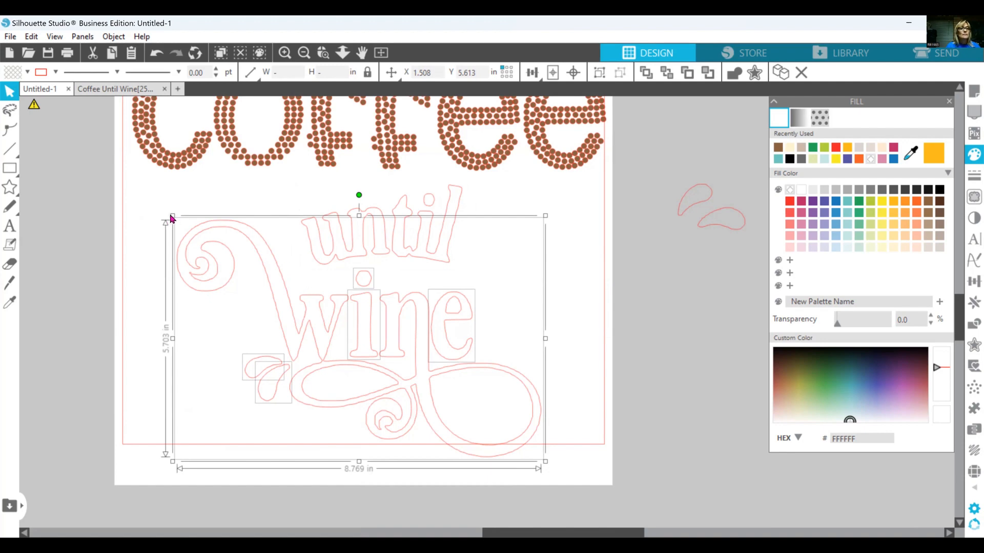
left_click_drag(173, 218, 130, 193)
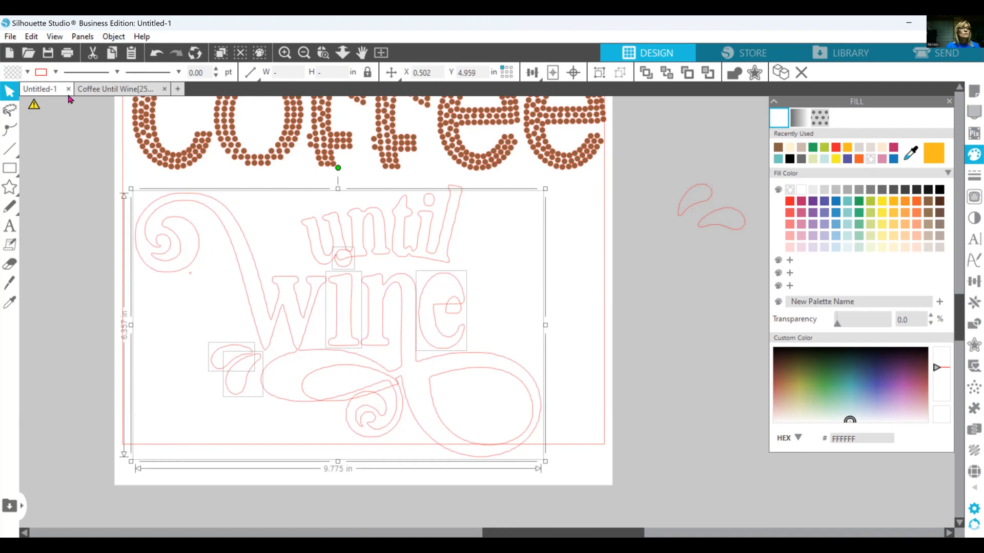
left_click(157, 53)
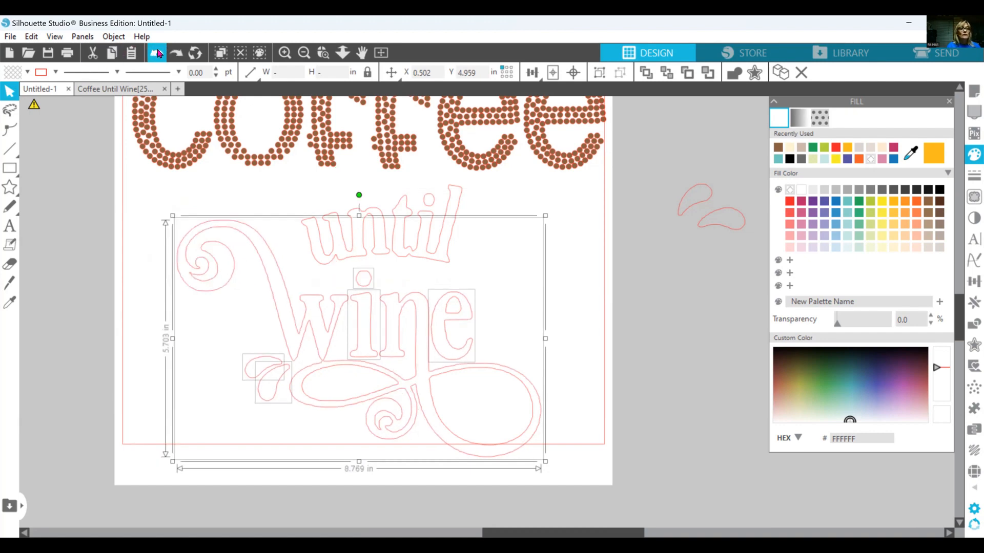
left_click(340, 404, "shift")
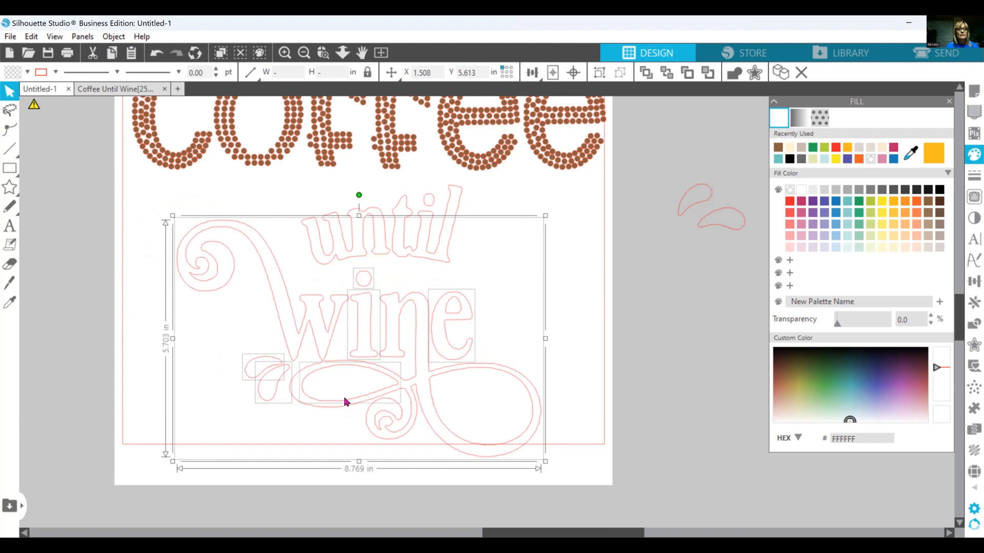
left_click(439, 415, "shift")
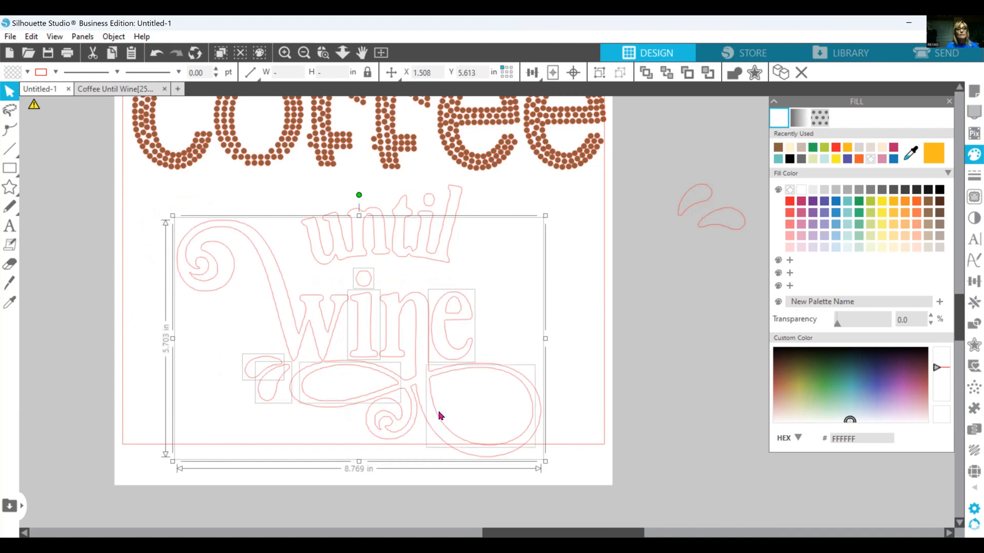
right_click(407, 394)
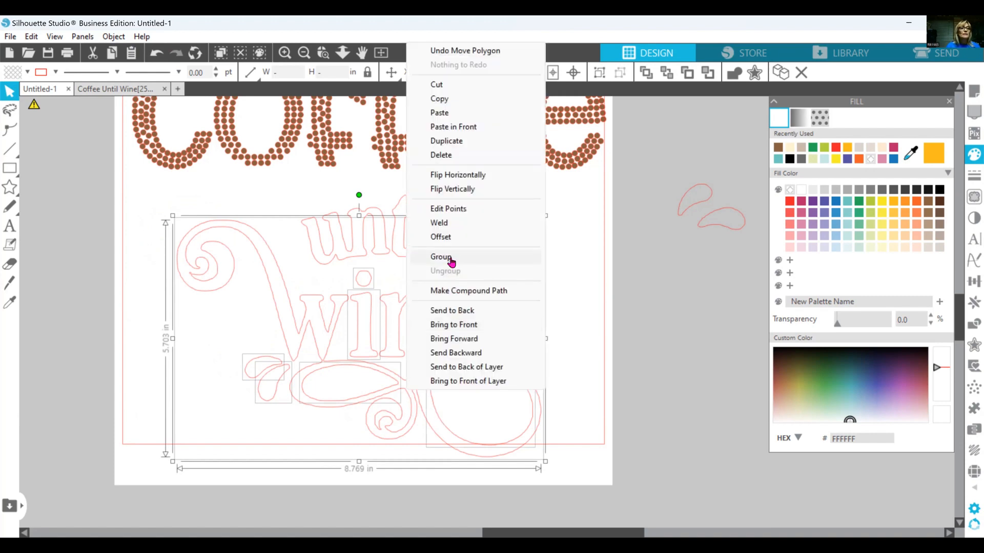
left_click(450, 259)
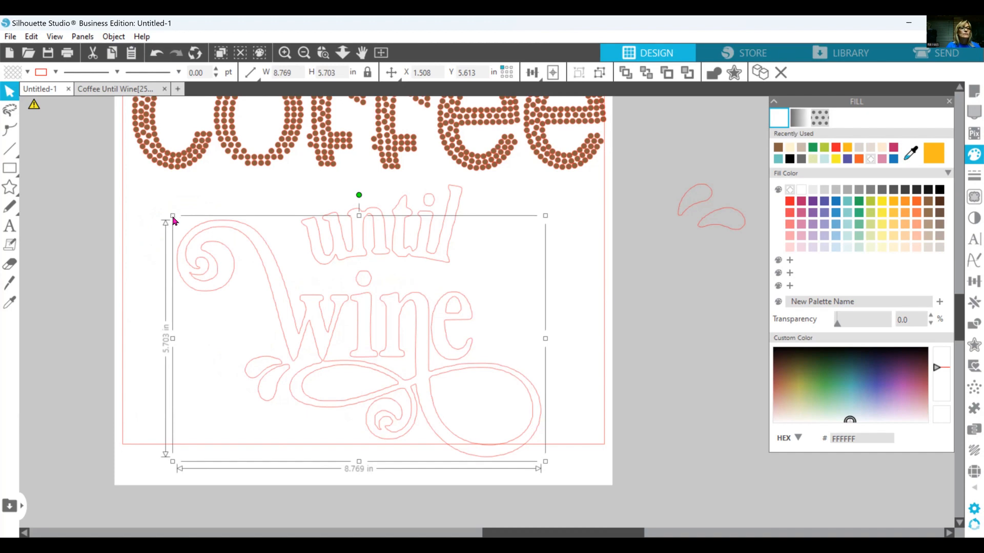
- Enlarge the "wine" group in two passes to about 10.34 in wide, moving the e's loose inner outline back into the e between them
left_click_drag(173, 218, 140, 193)
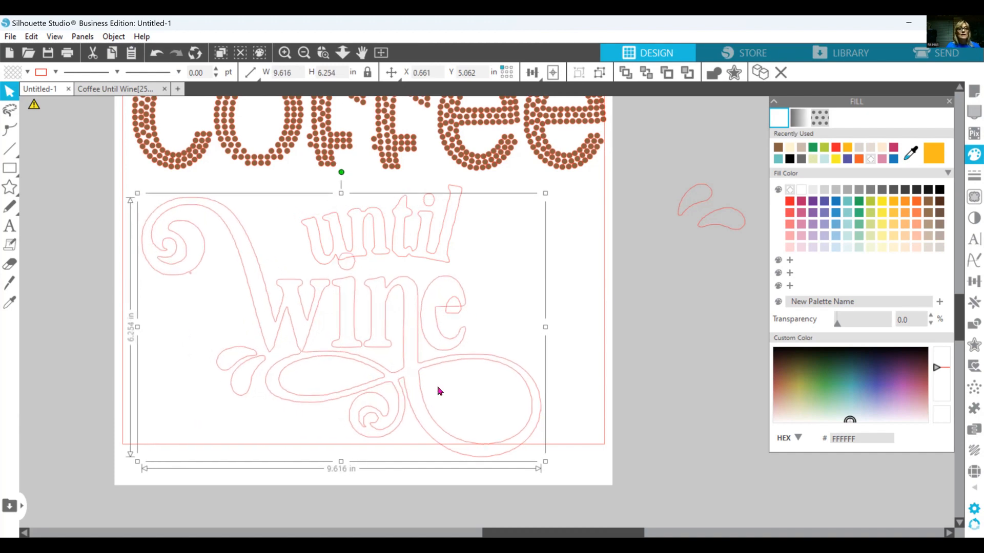
left_click(444, 307)
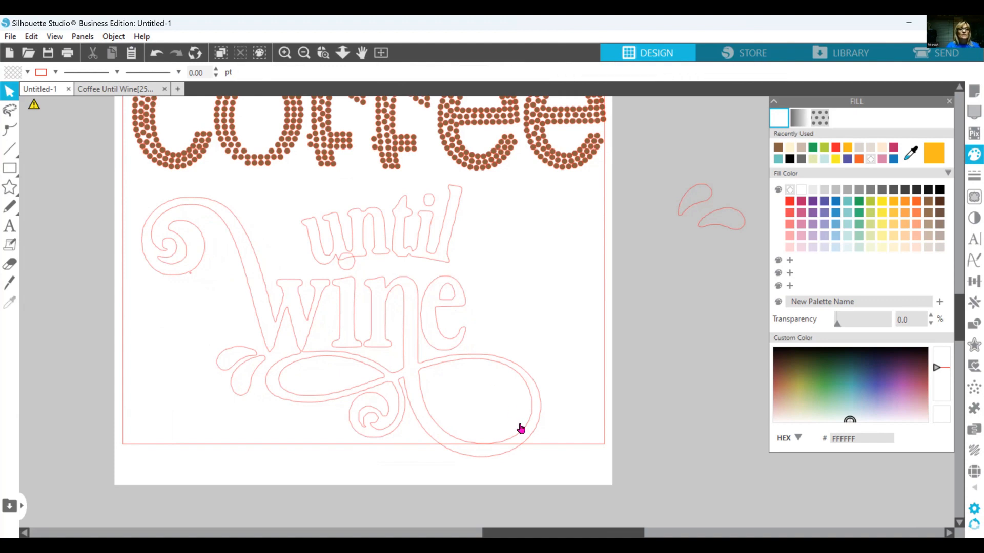
left_click(533, 441)
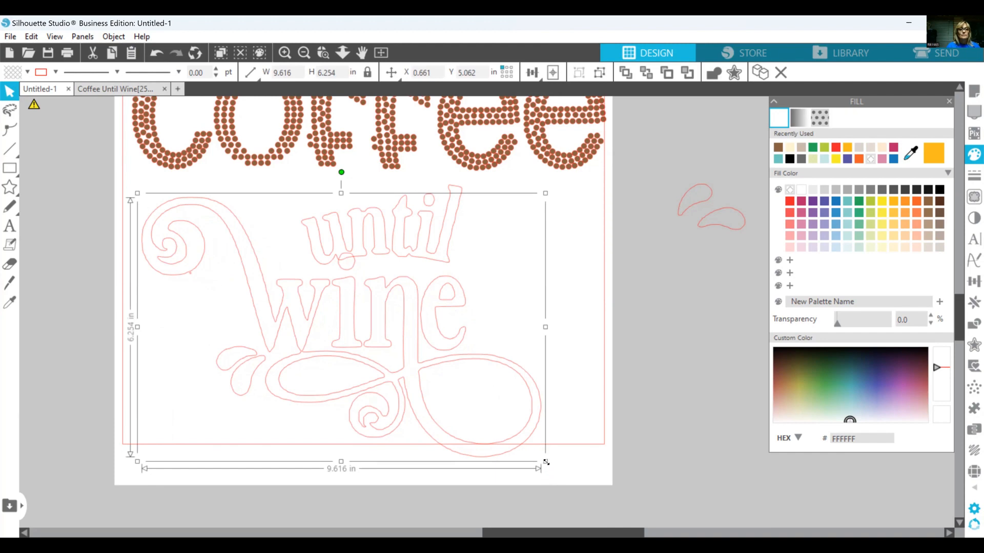
left_click_drag(571, 475, 583, 478)
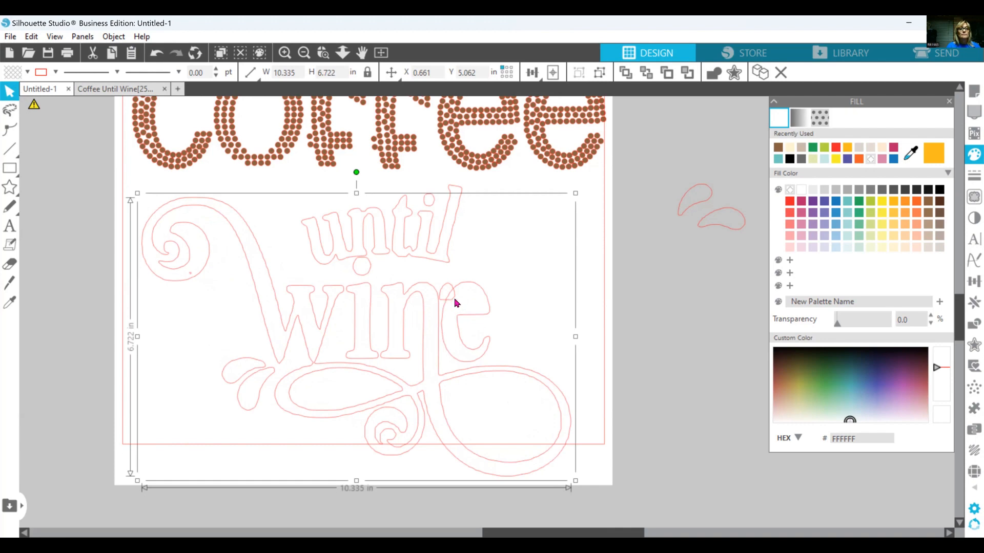
- Shift the "wine" outline slightly right and place the e's loose inner loop inside the letter e
mouse_move(457, 301)
left_mouse_down()
mouse_move(475, 312)
mouse_move(455, 297)
mouse_move(461, 303)
left_mouse_up()
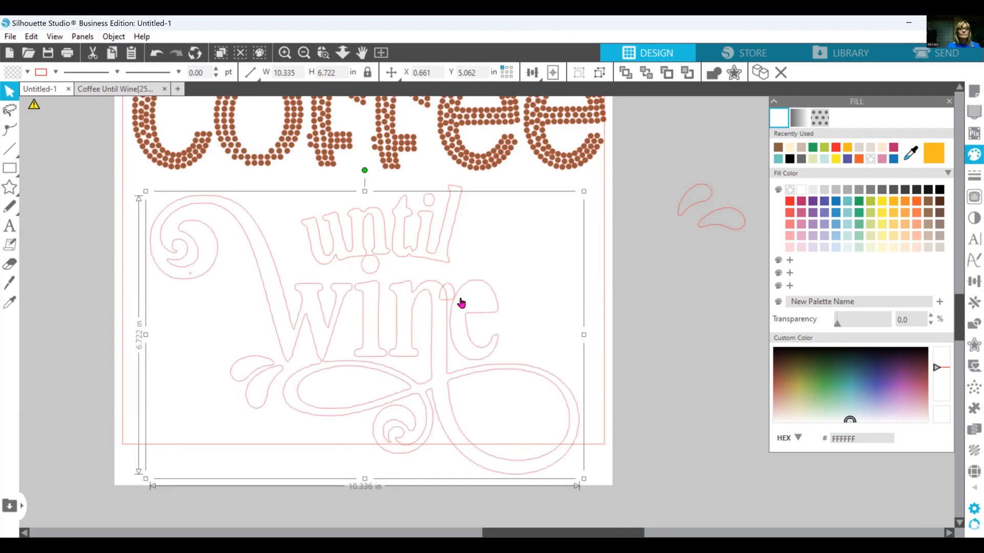
left_click(456, 295)
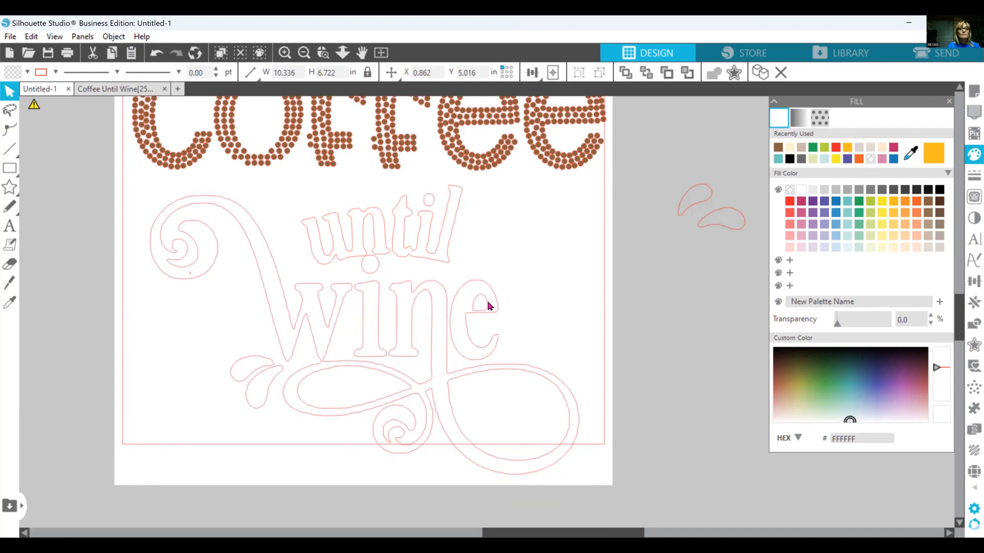
left_click(570, 336)
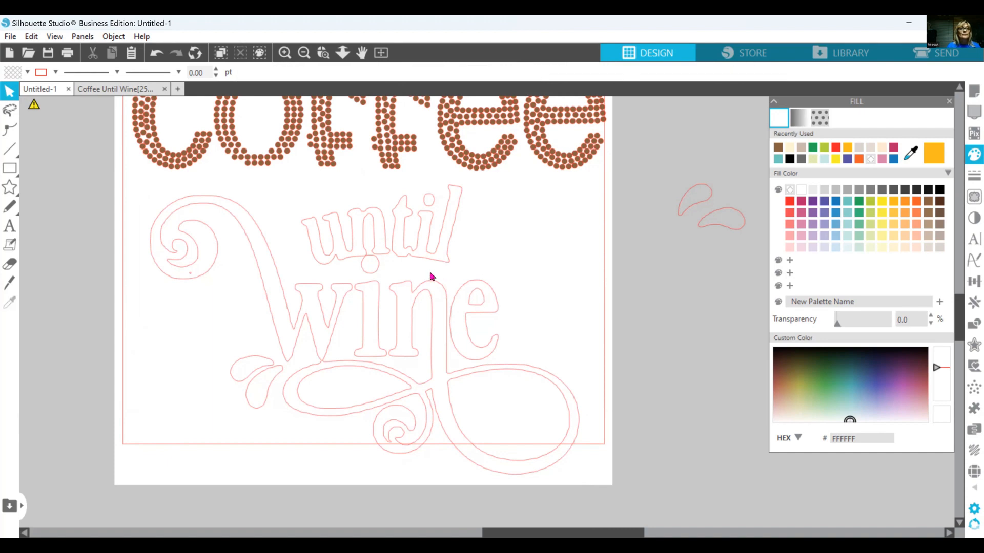
- Raise the "un" and "til" pieces of "until" clear of "wine" and reposition the dot over its i
left_click_drag(385, 252, 382, 238)
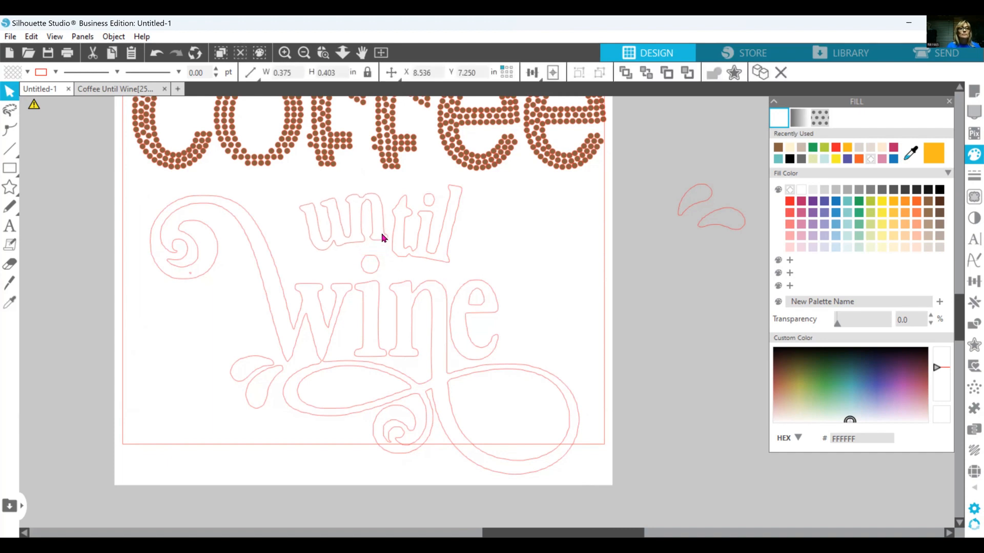
left_click(400, 246)
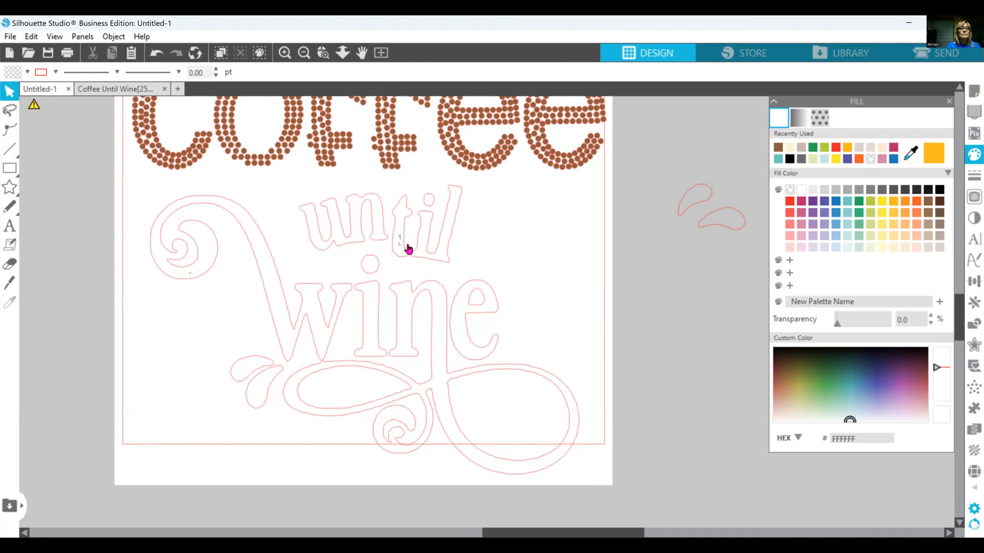
left_click_drag(417, 254, 421, 246)
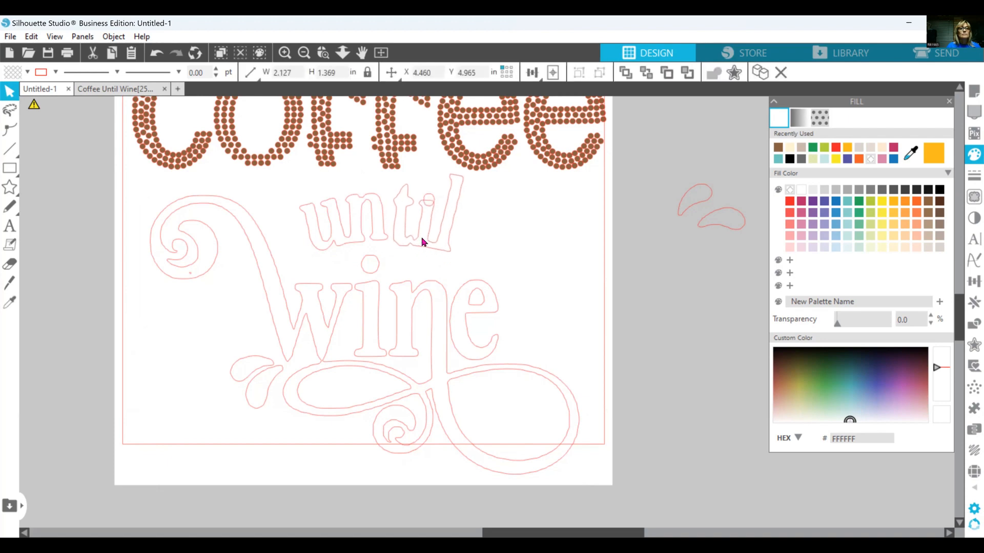
left_click(435, 200)
left_click(435, 189)
left_click(566, 423)
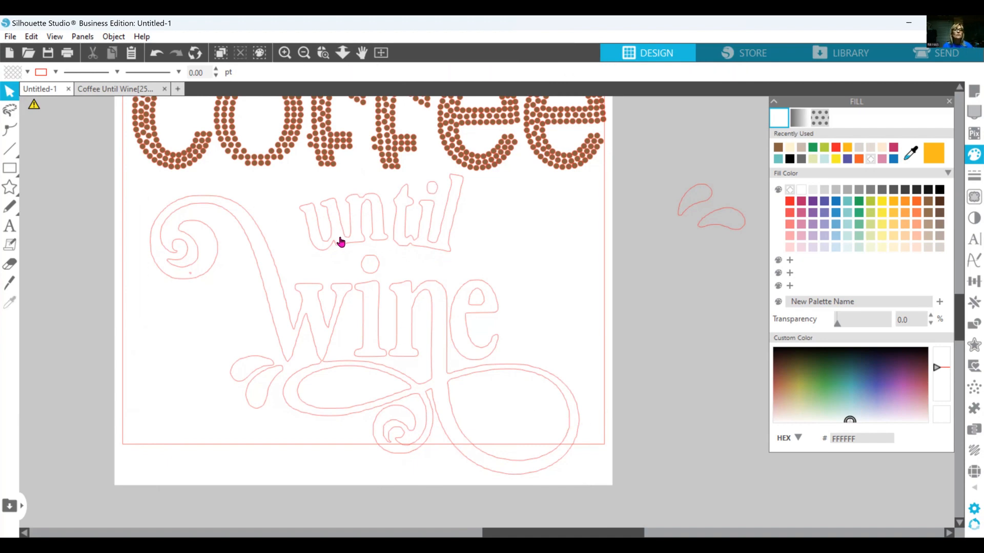
- Fill all the pieces of the word "until", including the i's dot, with grey 959595
left_click(285, 52)
scroll(384, 277, "up", 1)
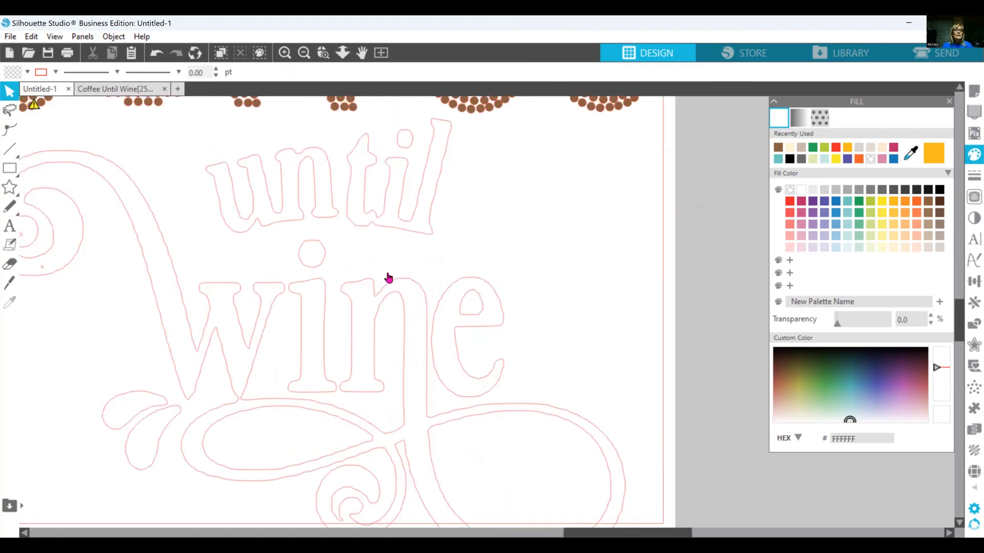
scroll(388, 277, "up", 2)
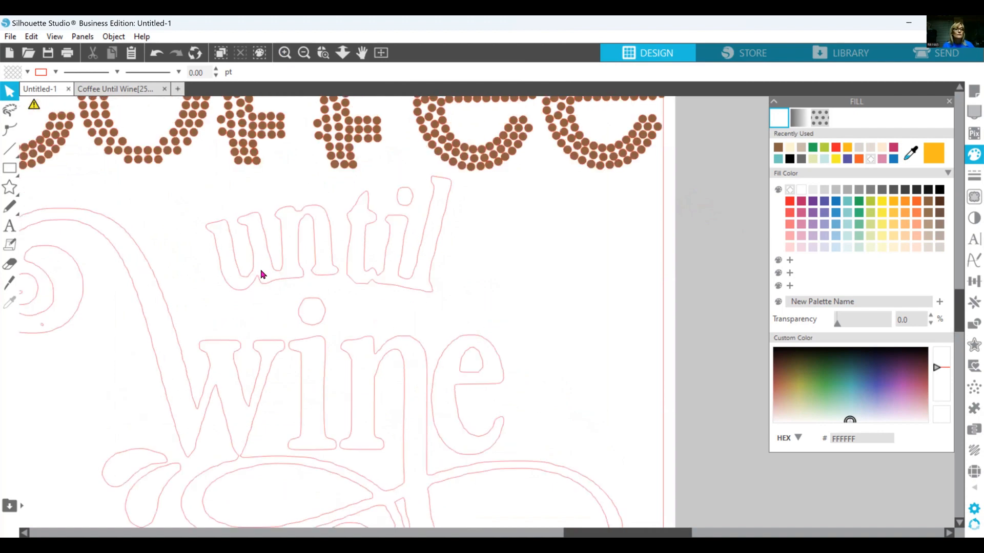
left_click(301, 275)
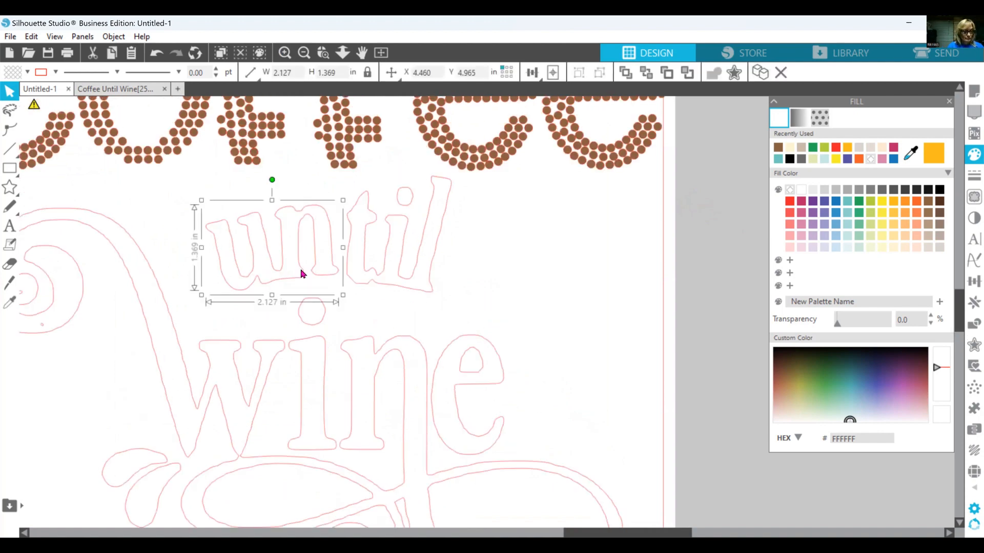
left_click(351, 273, "shift")
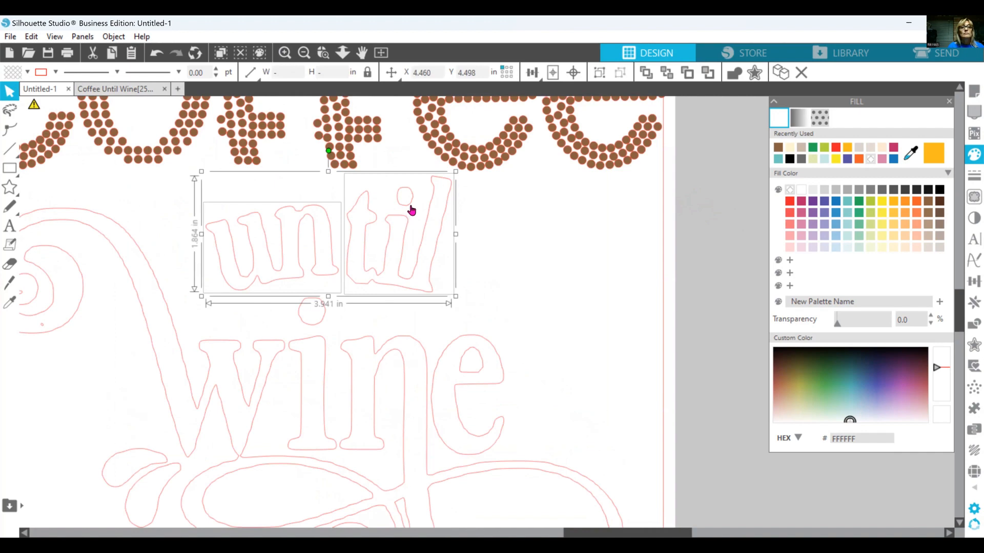
left_click(412, 209, "shift")
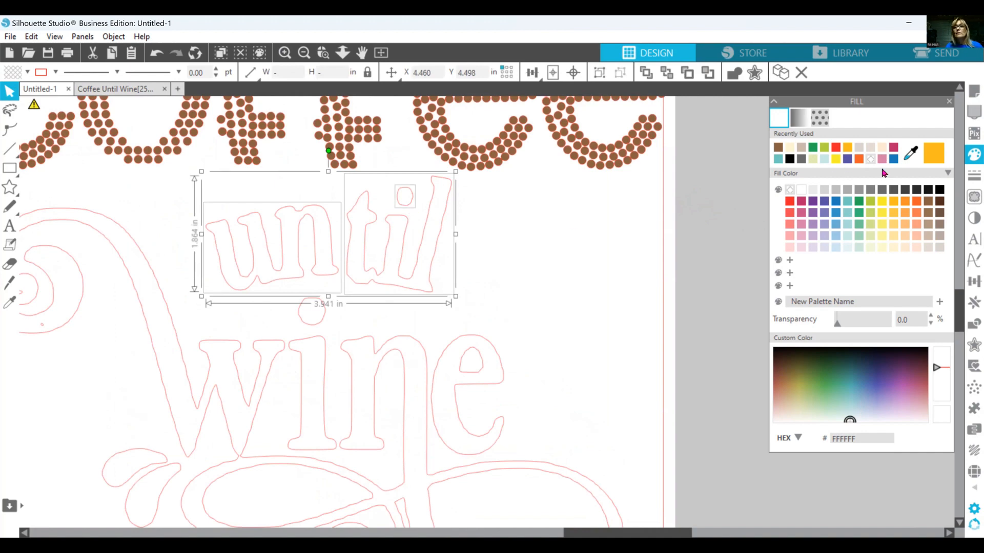
left_click(859, 190)
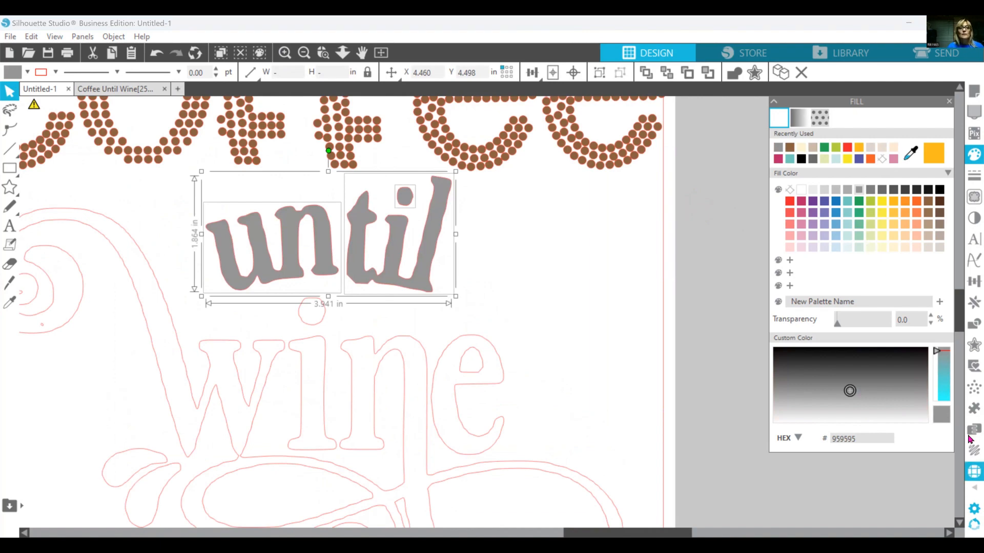
- Apply the Edge rhinestone effect to the word "until" with 10ss stones and 0.015 in spacing
left_click(974, 472)
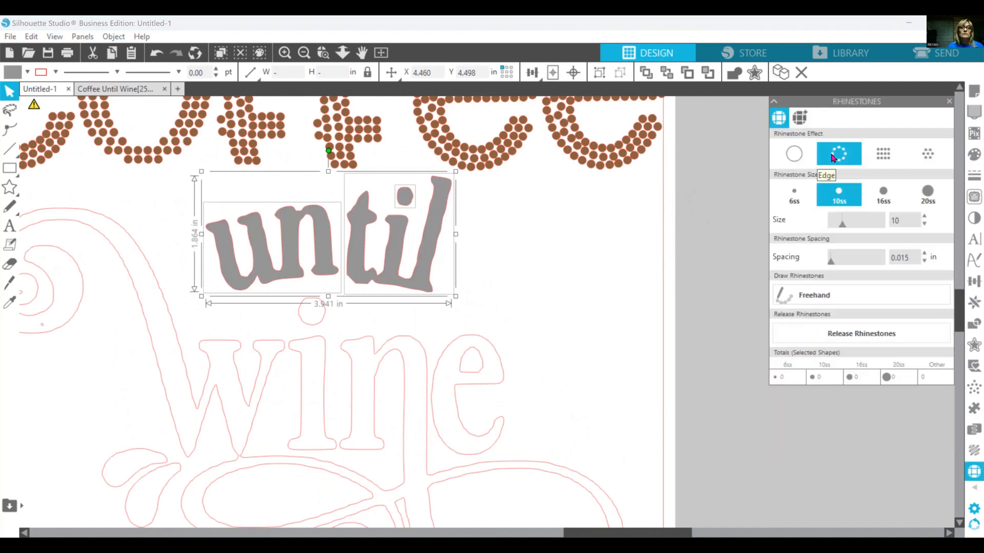
left_click(833, 157)
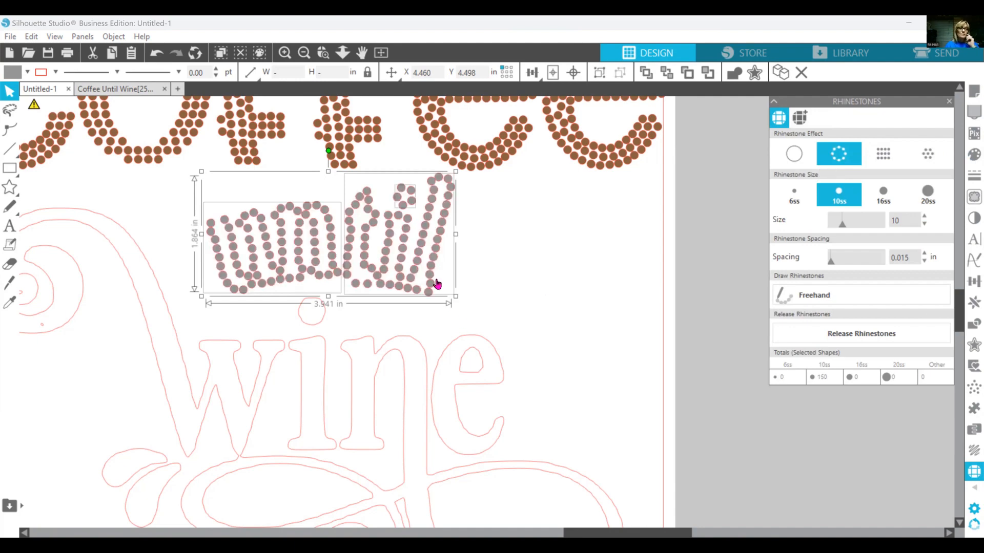
left_click(120, 179)
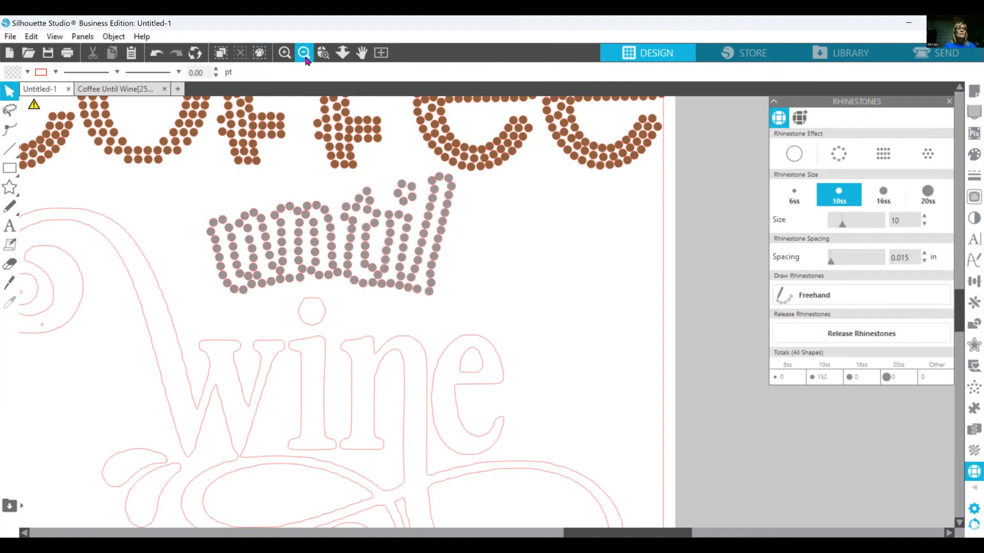
- Move the two loose droplet shapes from beside the page to the area right of "until", above the e of "wine"
left_click(305, 53)
left_click(305, 53)
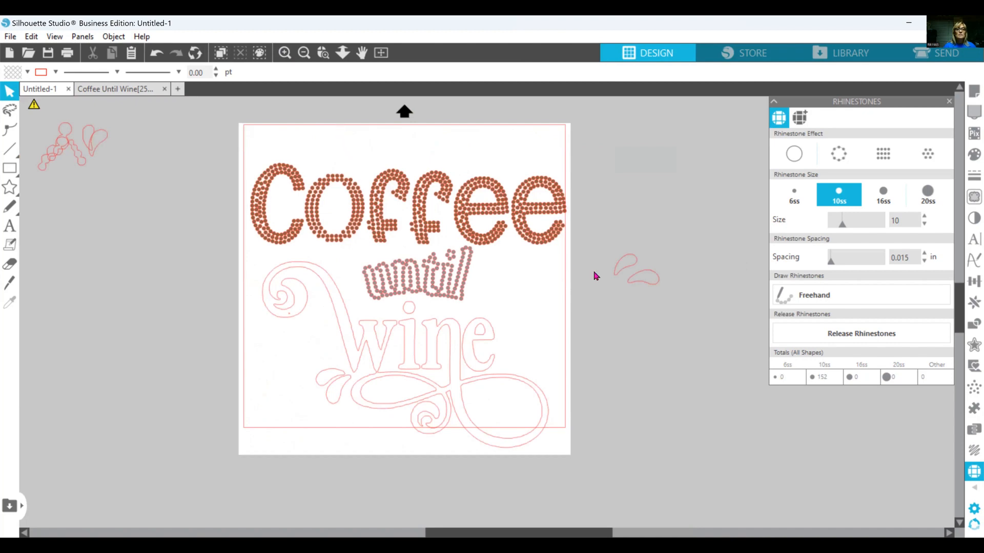
left_click_drag(613, 272, 519, 295)
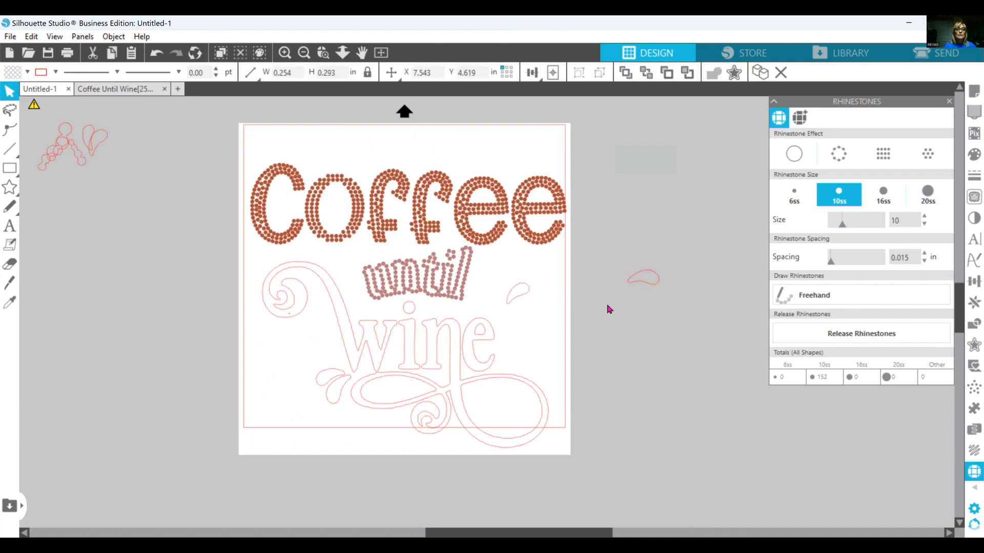
left_click_drag(646, 282, 525, 310)
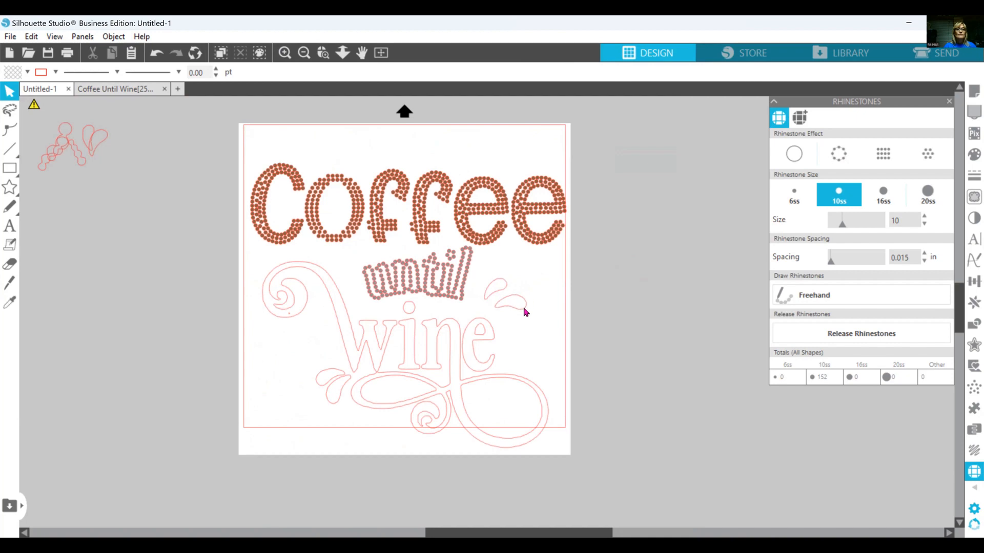
left_click(440, 353)
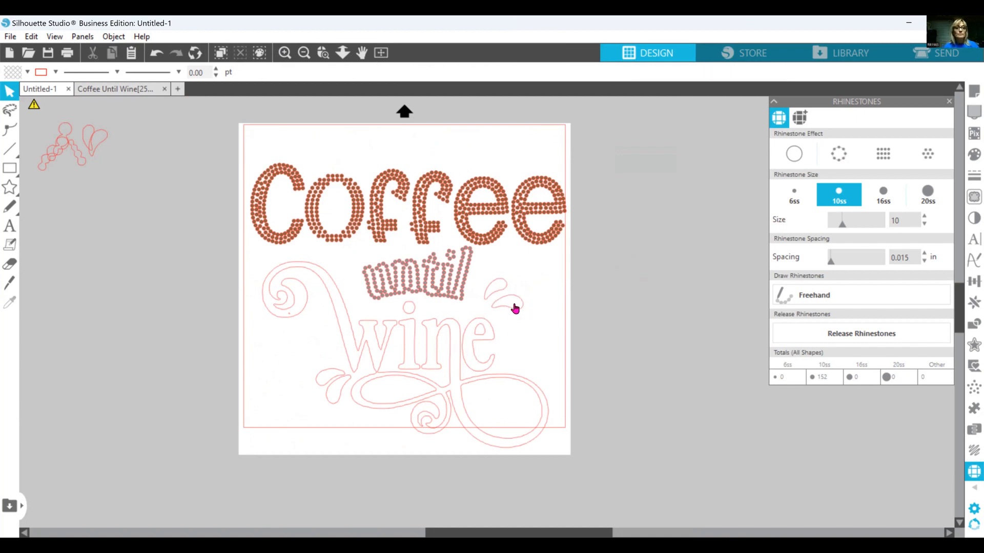
- Enlarge the upper droplet to about 1.115 × 1.027 in and the lower one to about 1.472 × 0.678 in
left_click(488, 297)
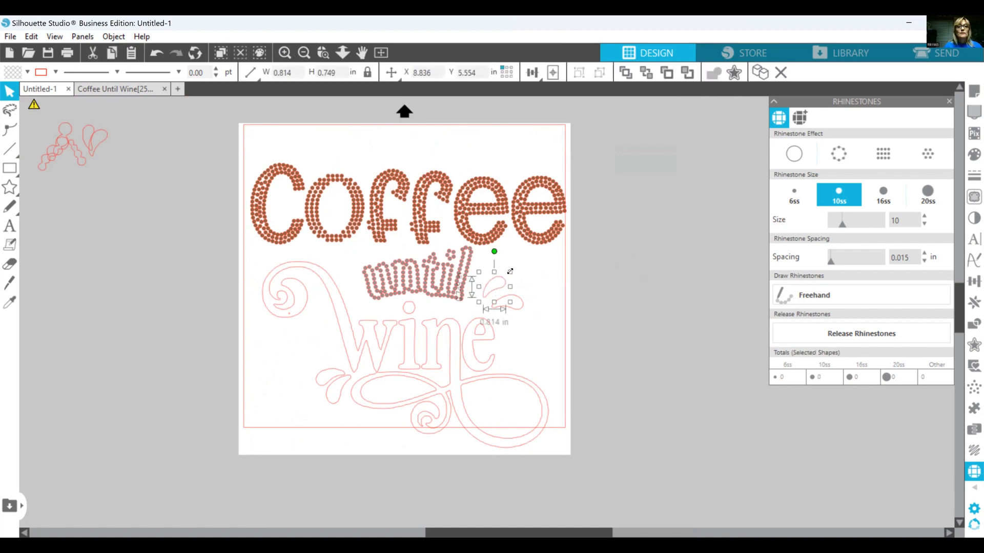
left_click_drag(510, 271, 526, 308)
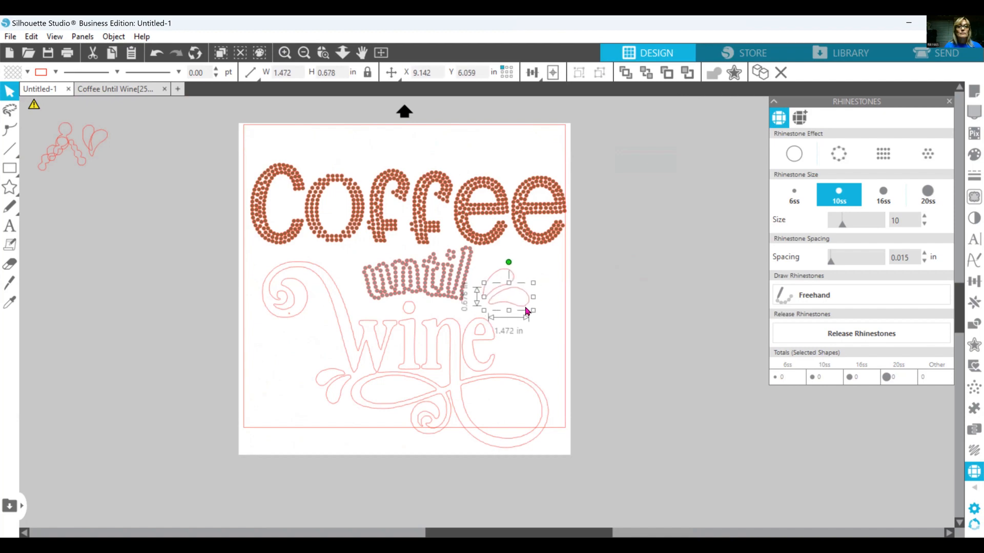
left_click_drag(509, 263, 528, 272)
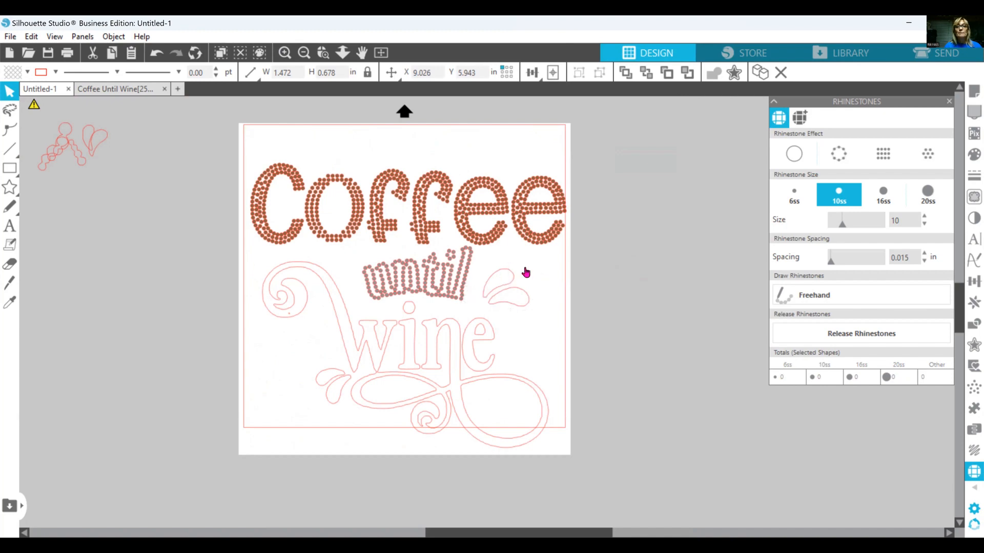
- Apply a linear rhinestone fill with 10ss stones to the upper droplet and color it light pink E4AAC4
left_click(939, 158)
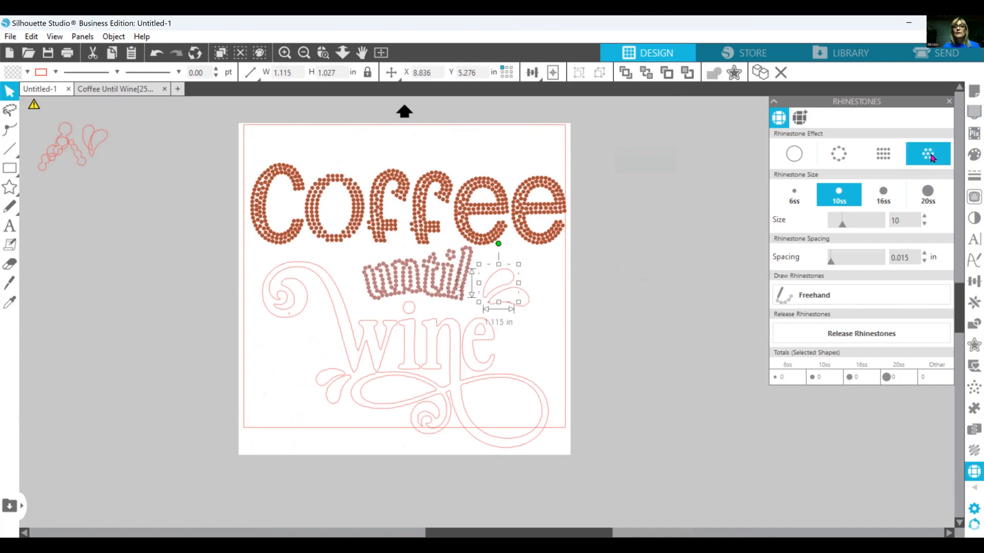
left_click(887, 158)
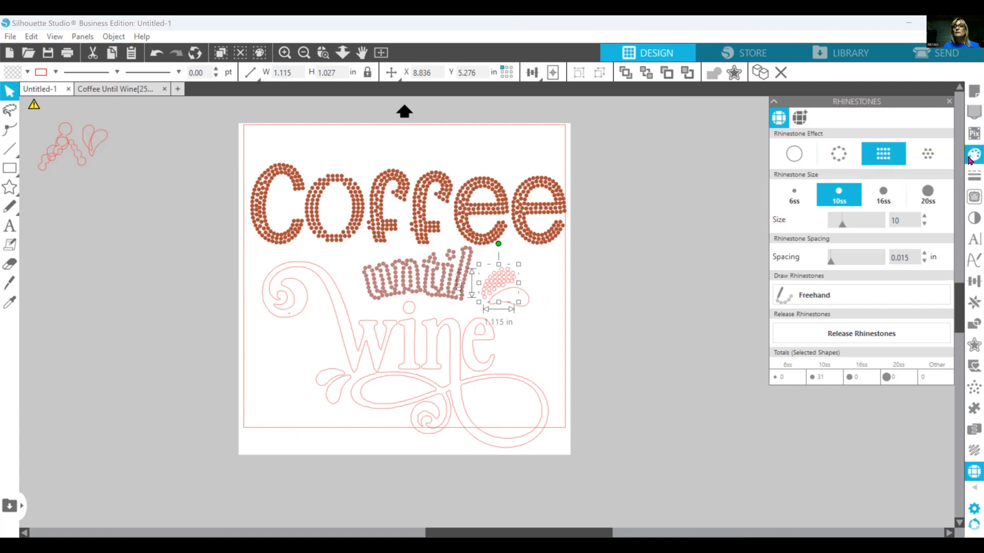
left_click(971, 158)
left_click(803, 205)
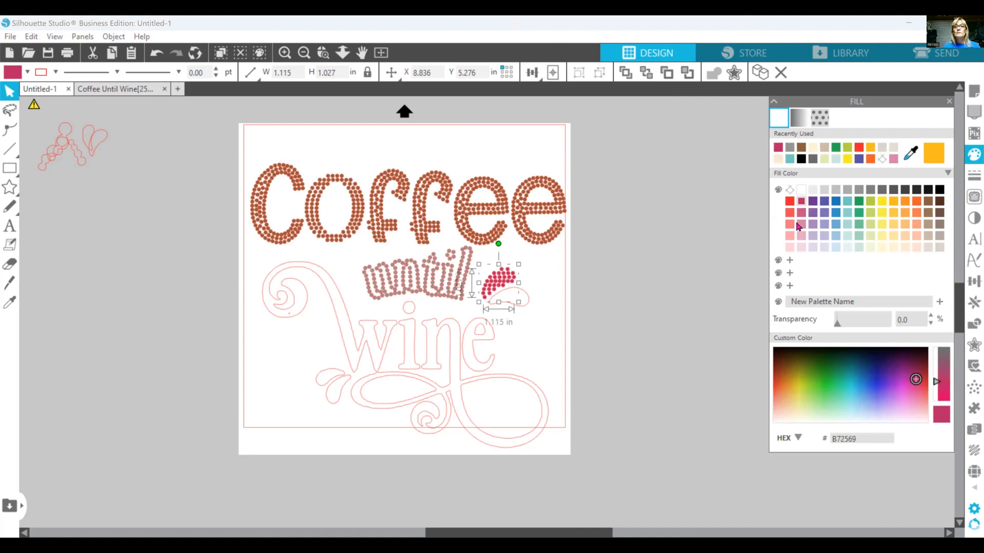
left_click(802, 226)
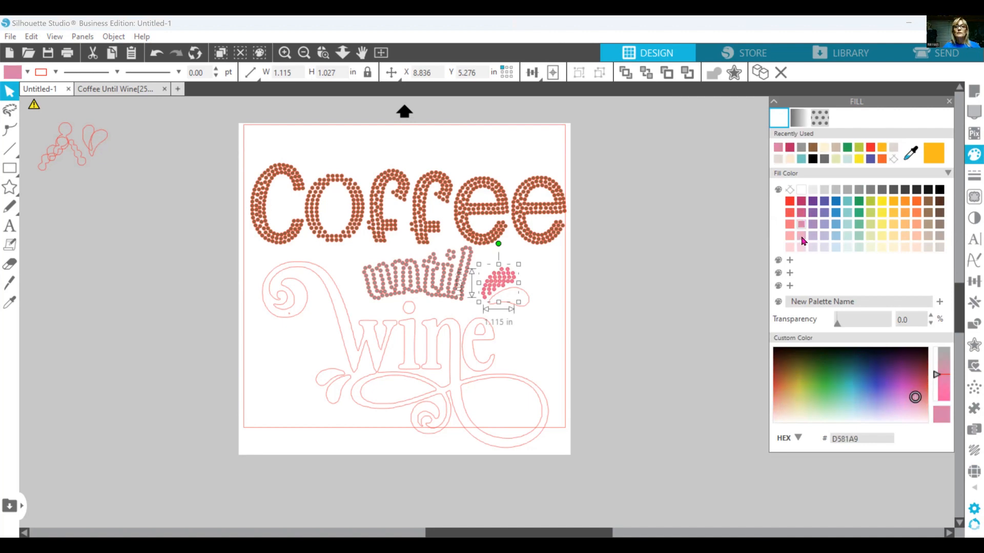
left_click(802, 236)
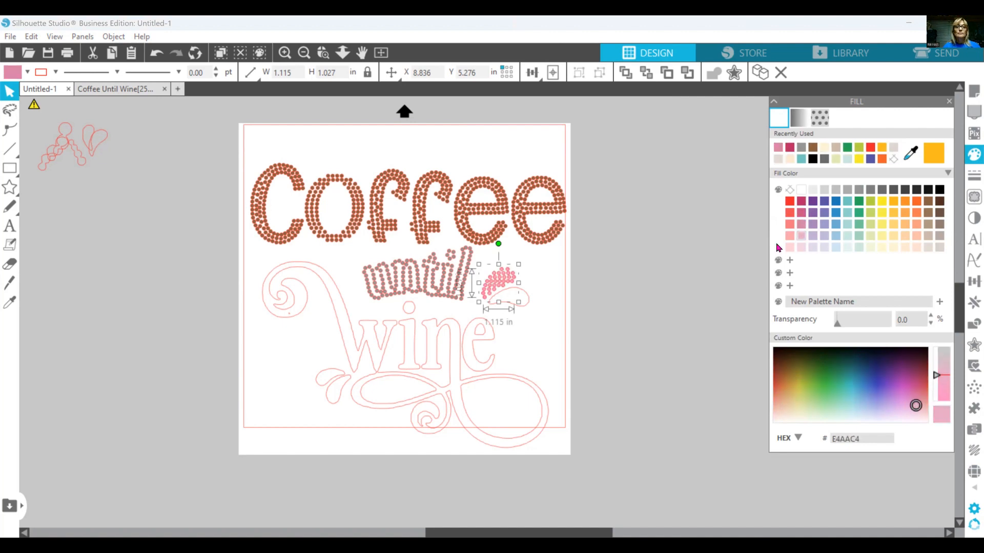
- Color the lower droplet the same light pink and give it a radial rhinestone fill with 10ss stones
left_click(529, 305)
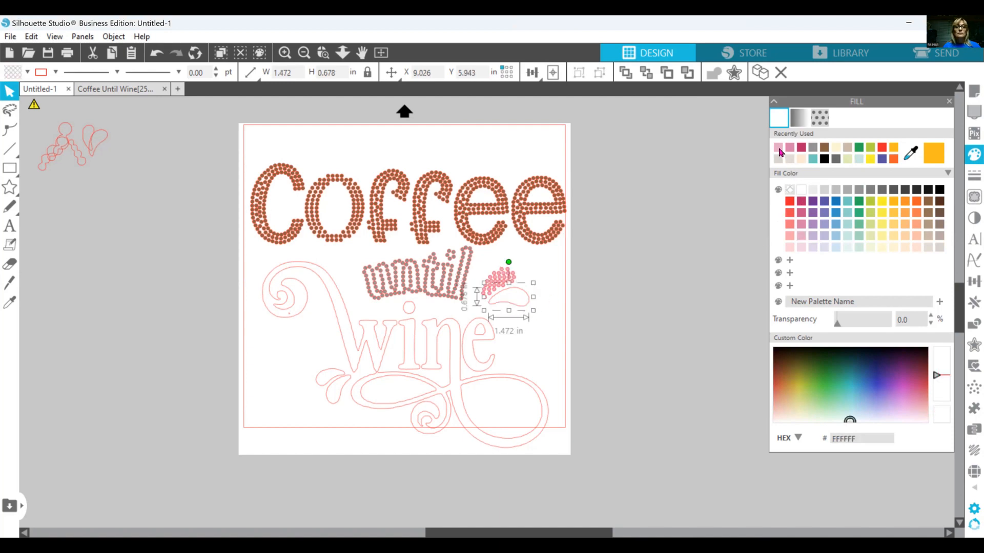
left_click(779, 149)
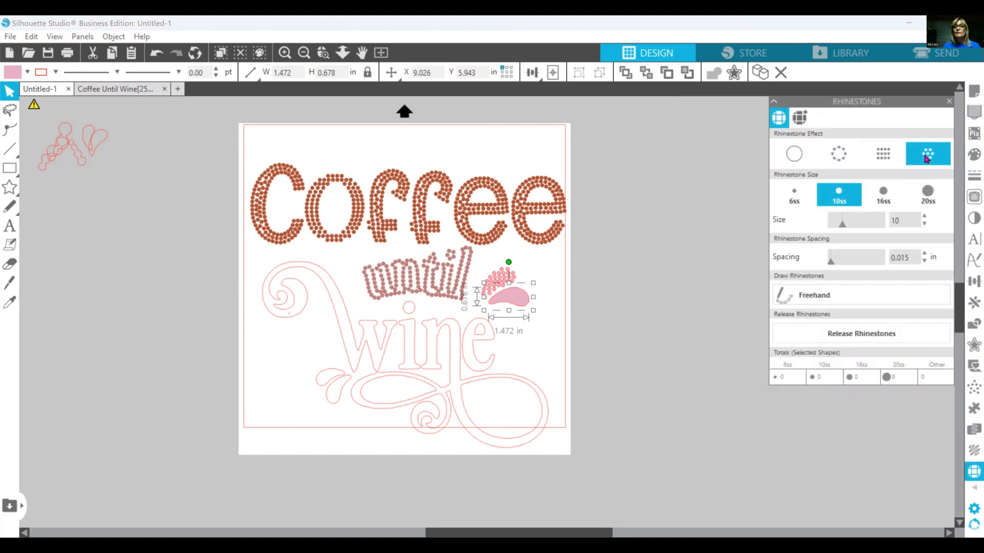
left_click(926, 159)
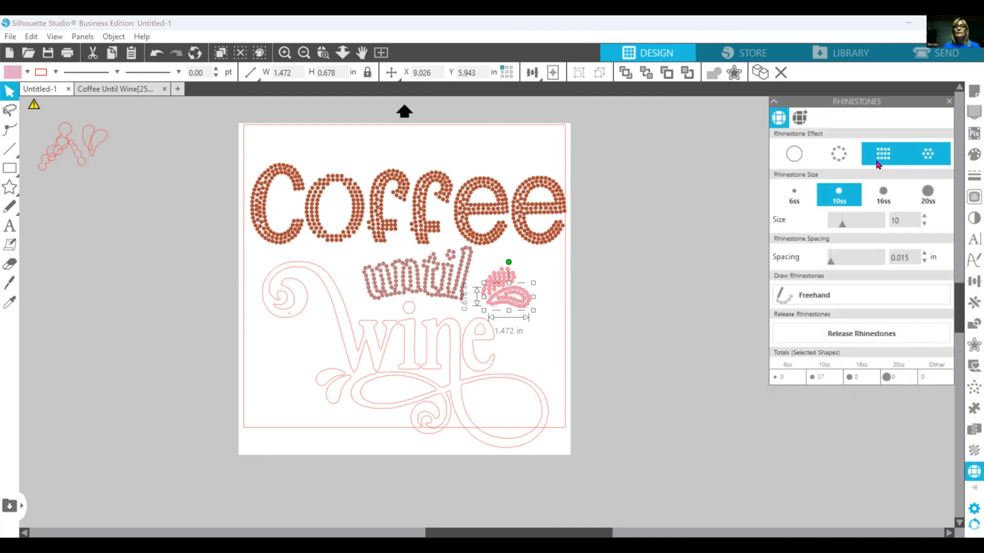
left_click(878, 163)
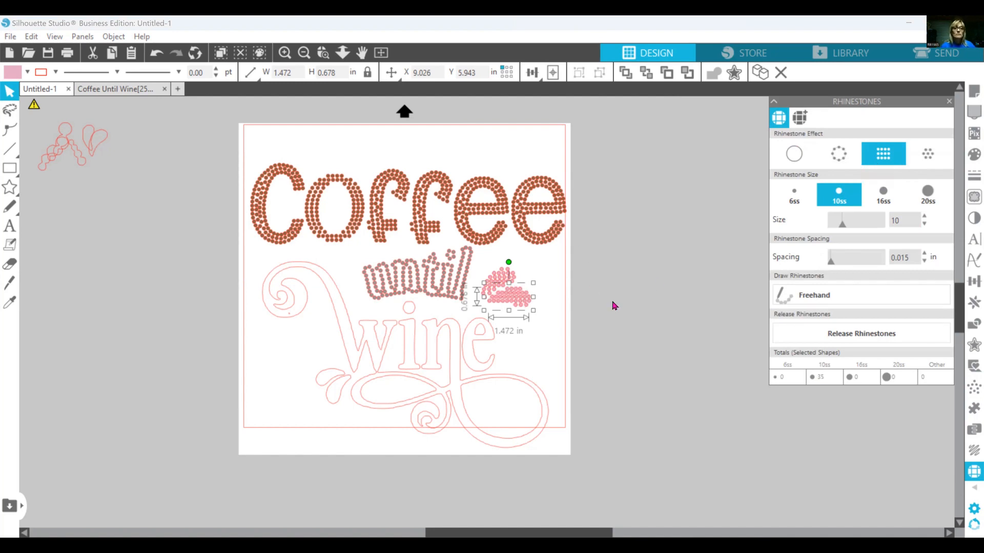
left_click(578, 333)
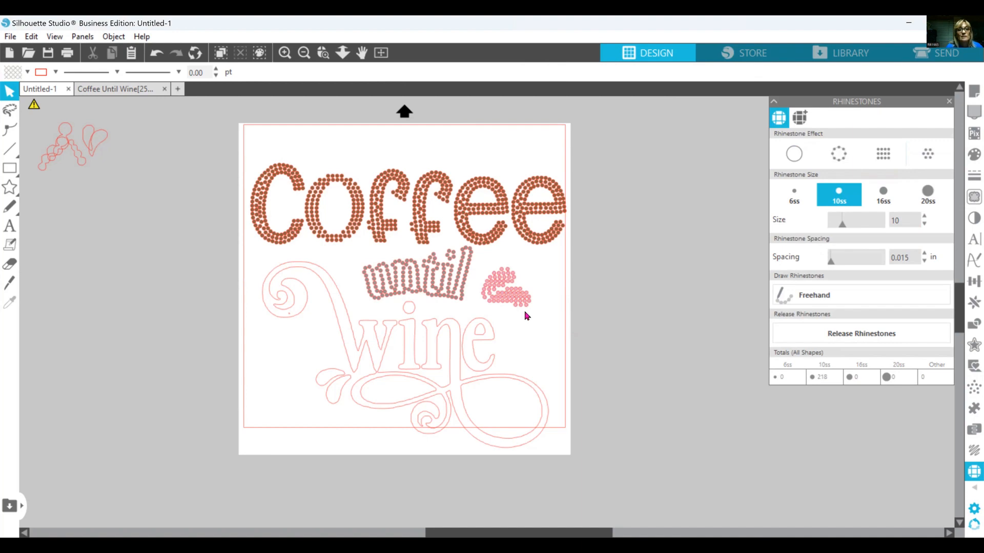
left_click(515, 296)
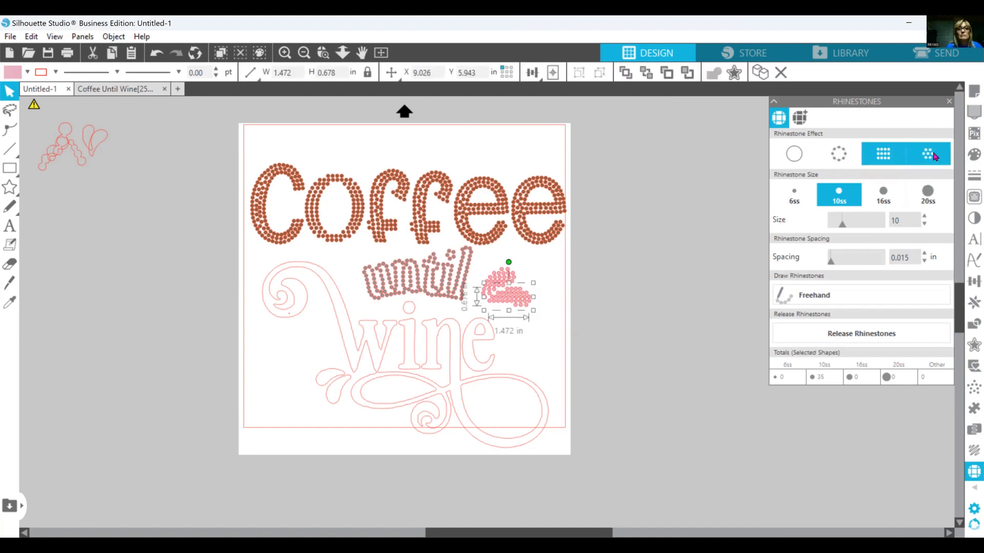
left_click(933, 156)
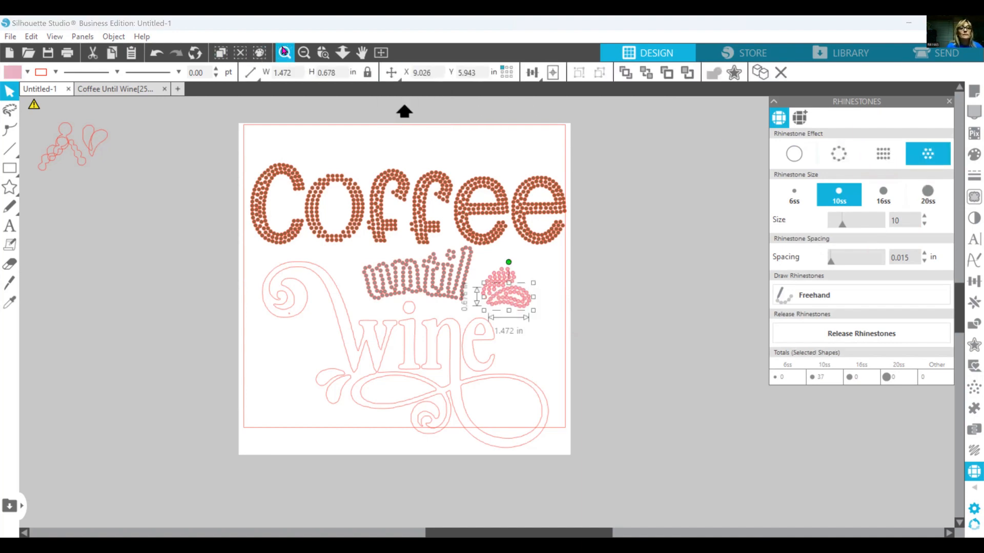
- Change the upper pink droplet's rhinestone fill from linear to radial, keeping the 10ss stones
left_click(284, 51)
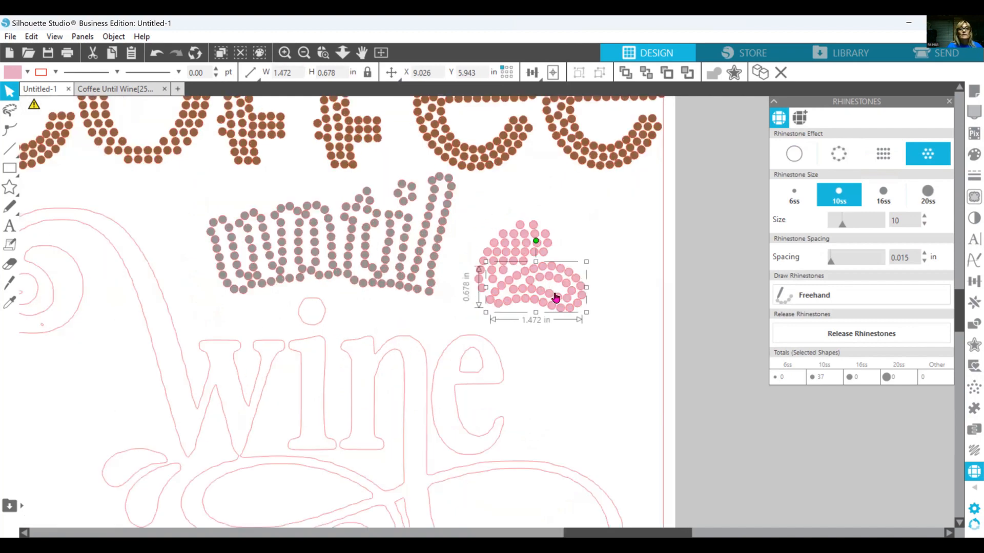
left_click(502, 248)
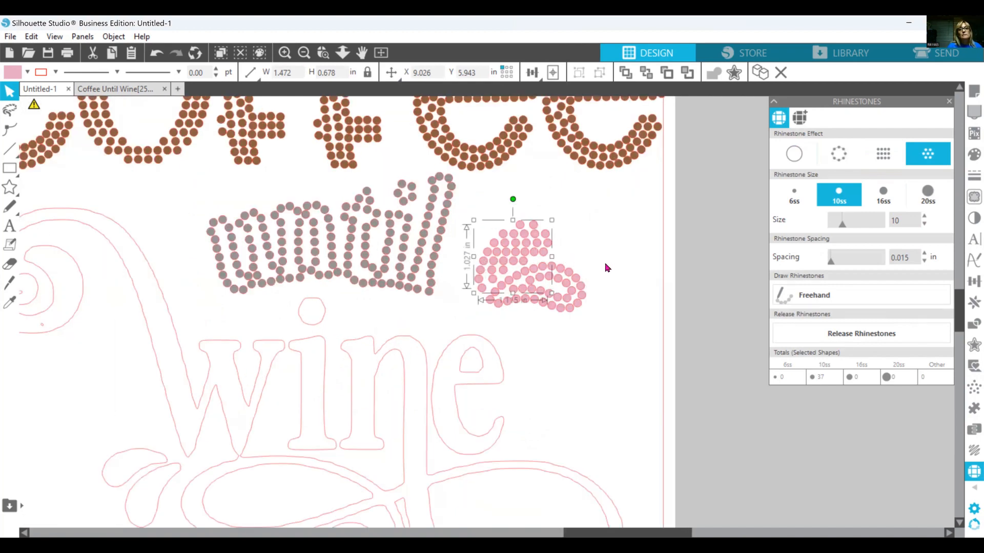
left_click(568, 295)
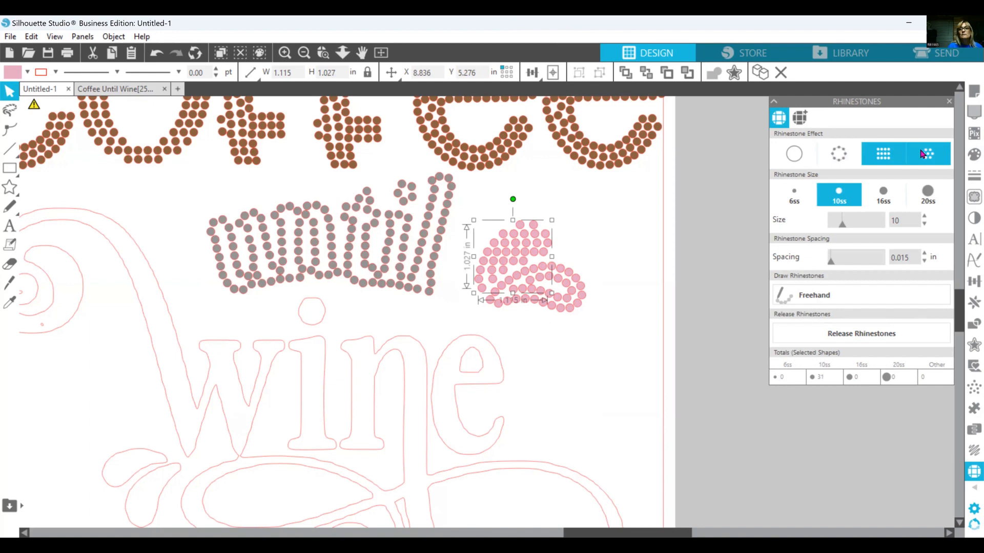
left_click(922, 153)
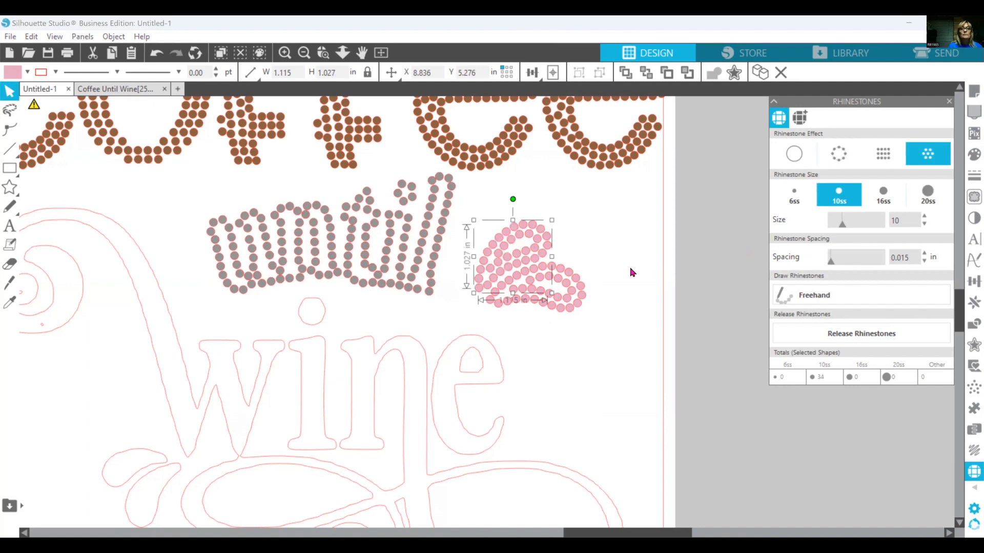
left_click(567, 252)
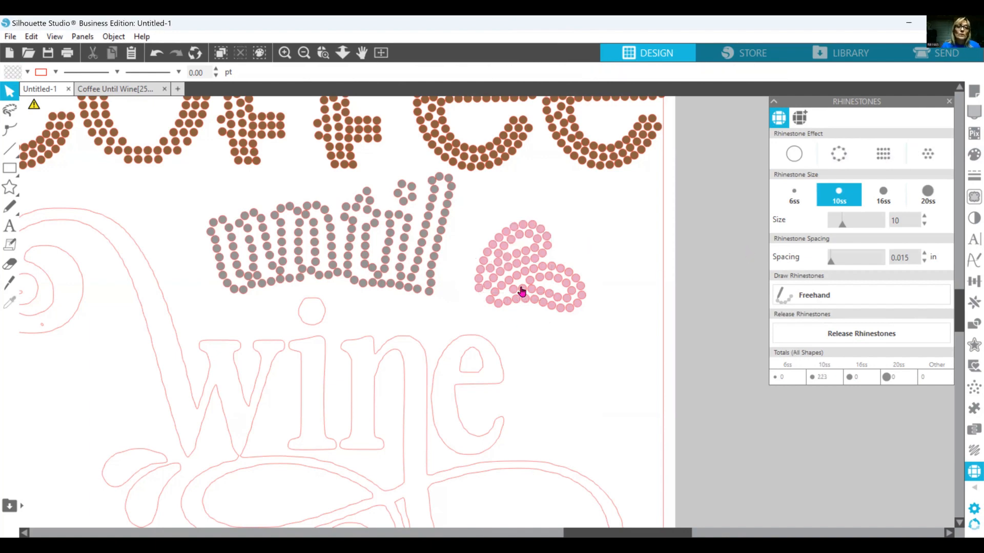
- Release the rhinestones of the upper pink droplet into individual stones
left_click(506, 268)
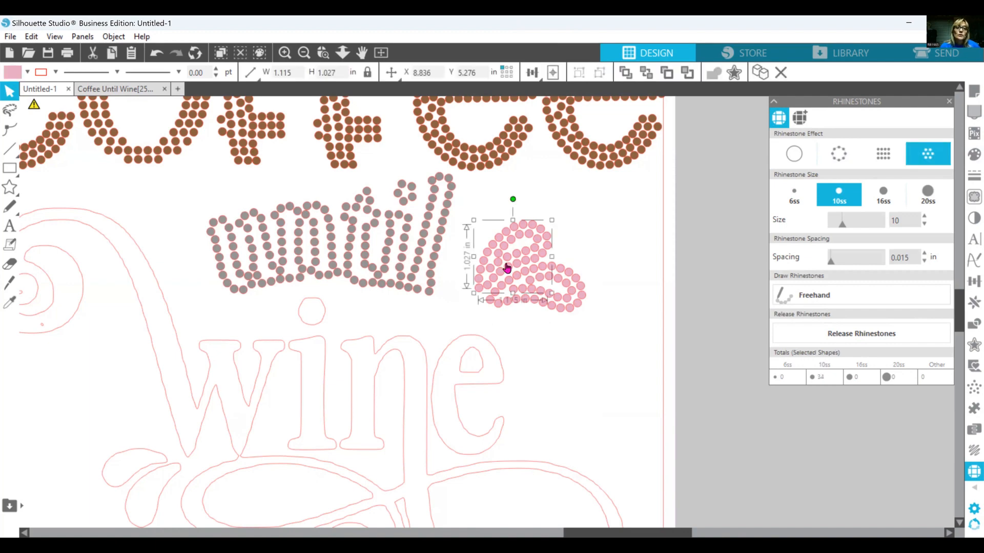
left_click(881, 334)
left_click(625, 221)
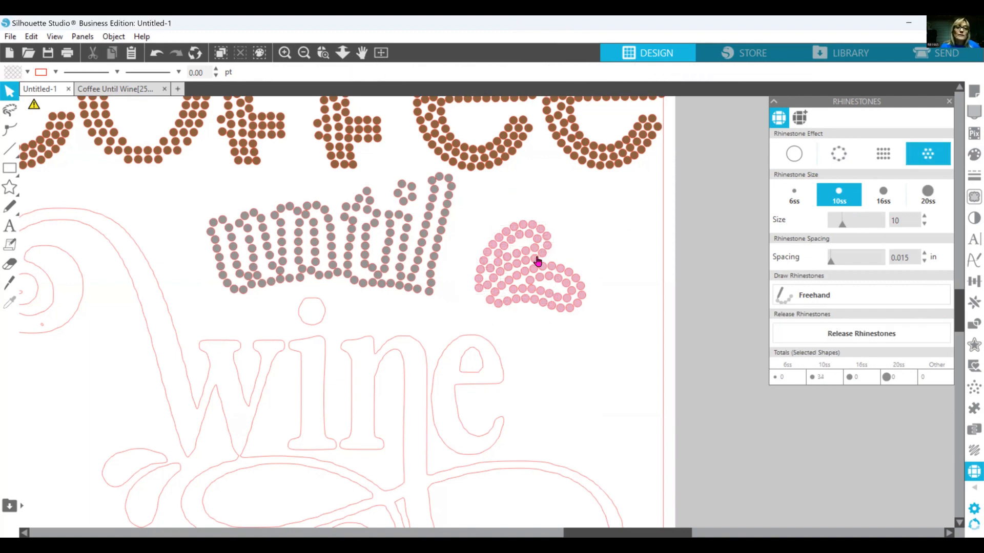
- Duplicate a stone inside the upper droplet twice to fill the gaps in its middle
left_click(508, 252)
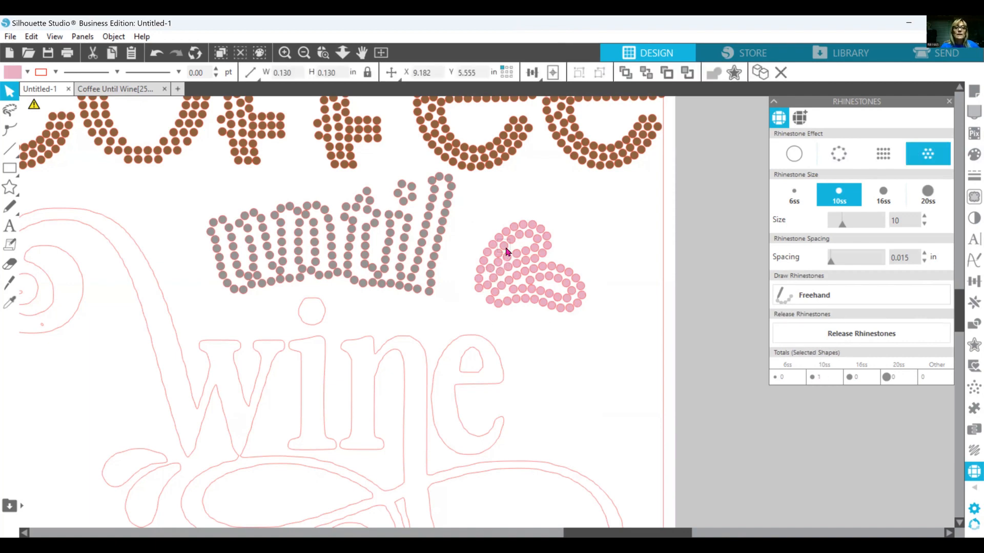
right_click(507, 252)
left_click(554, 304)
left_click_drag(517, 249, 521, 244)
right_click(507, 246)
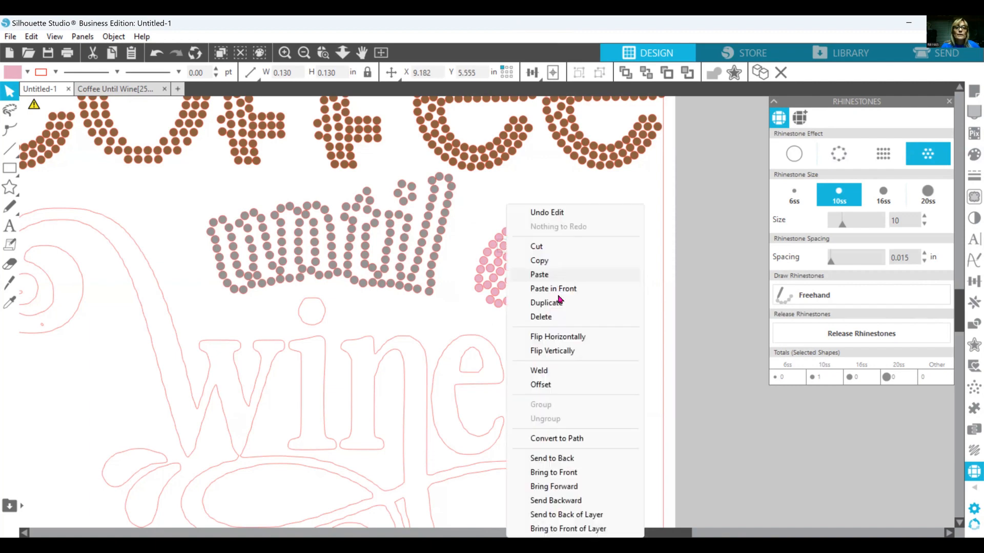
left_click(558, 303)
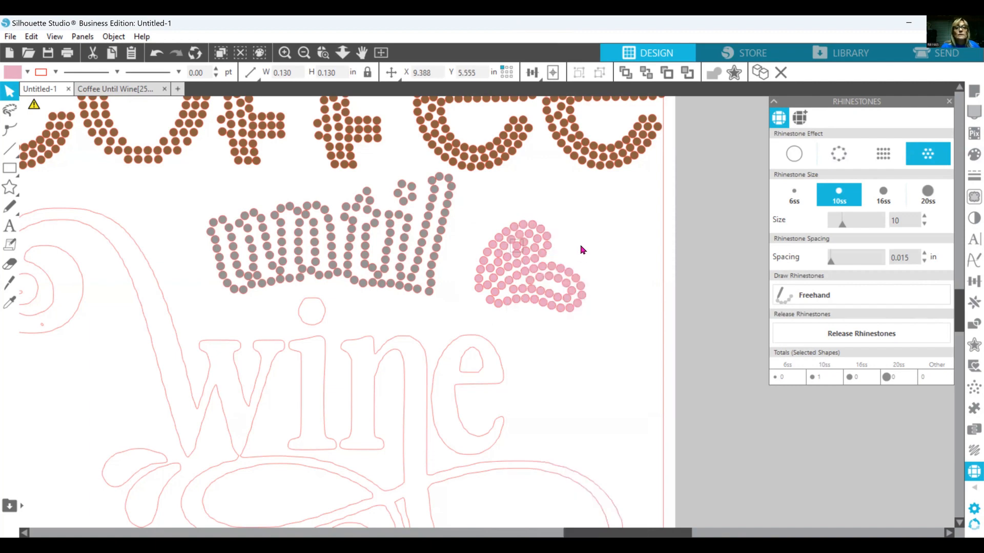
- Reposition the added and neighbouring stones so they sit evenly spaced in the middle of the upper droplet
left_click(519, 234)
left_click(512, 242)
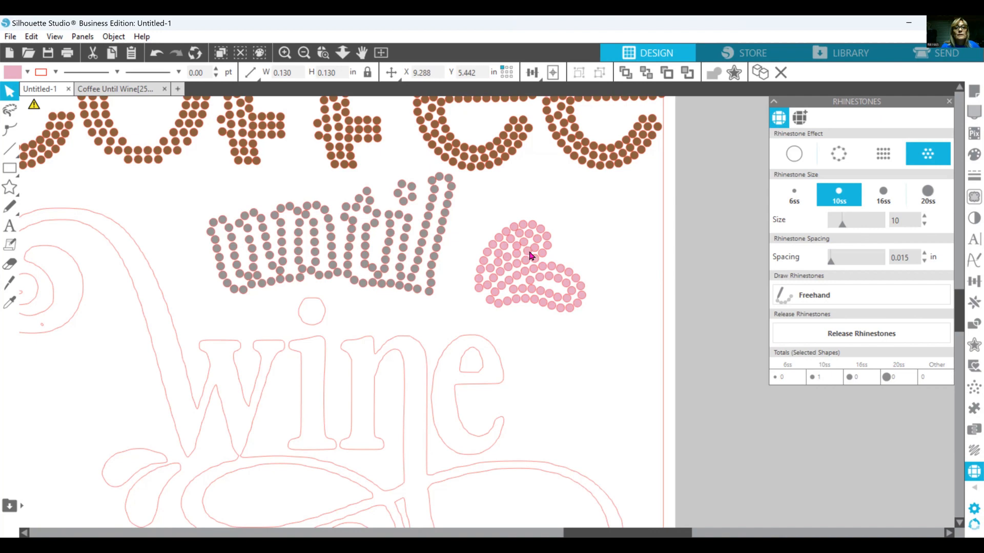
left_click(522, 260)
left_click(514, 261)
left_click(515, 250)
- Move the lower droplet clear of the upper one and even out the stones along the upper droplet's edges
left_click_drag(548, 279, 578, 290)
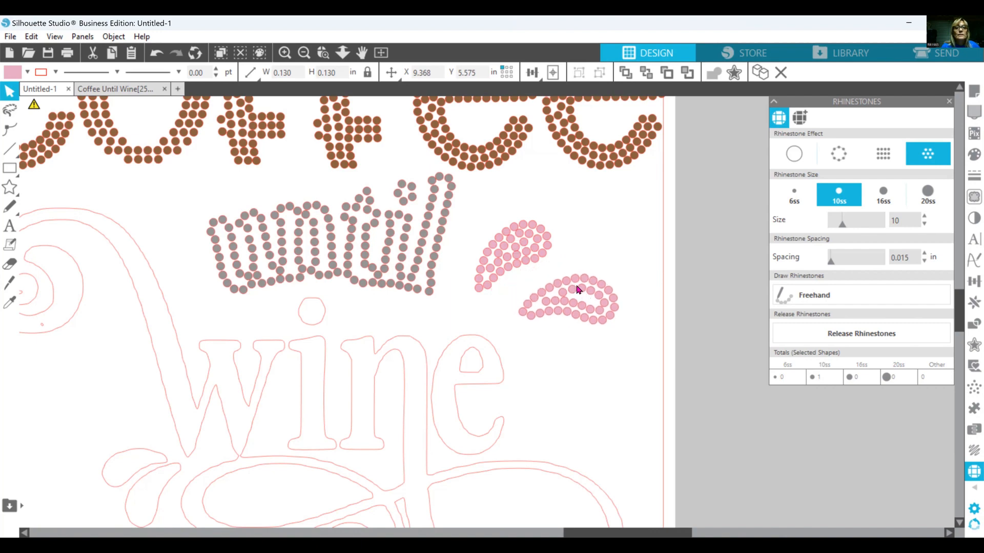
left_click(520, 271)
left_click(521, 271)
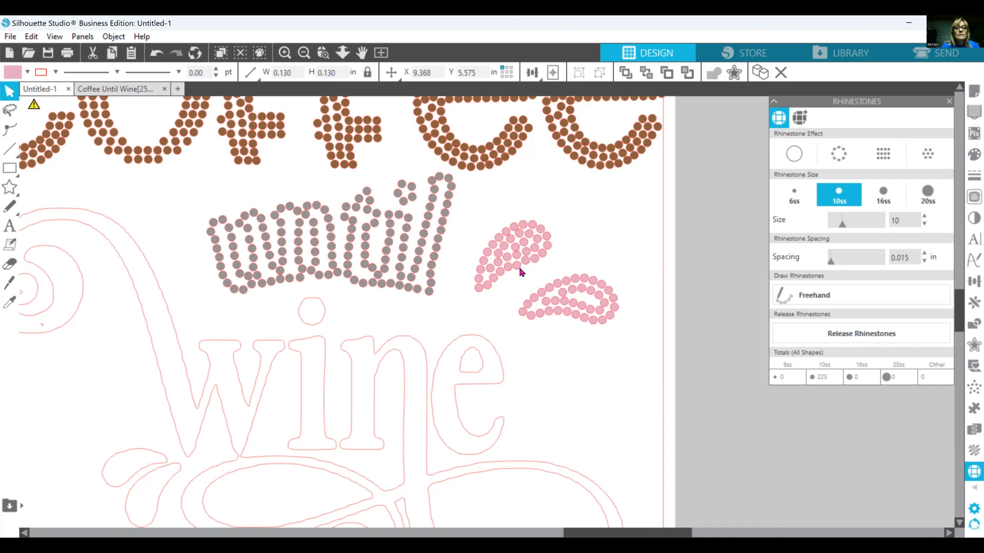
left_click(527, 268)
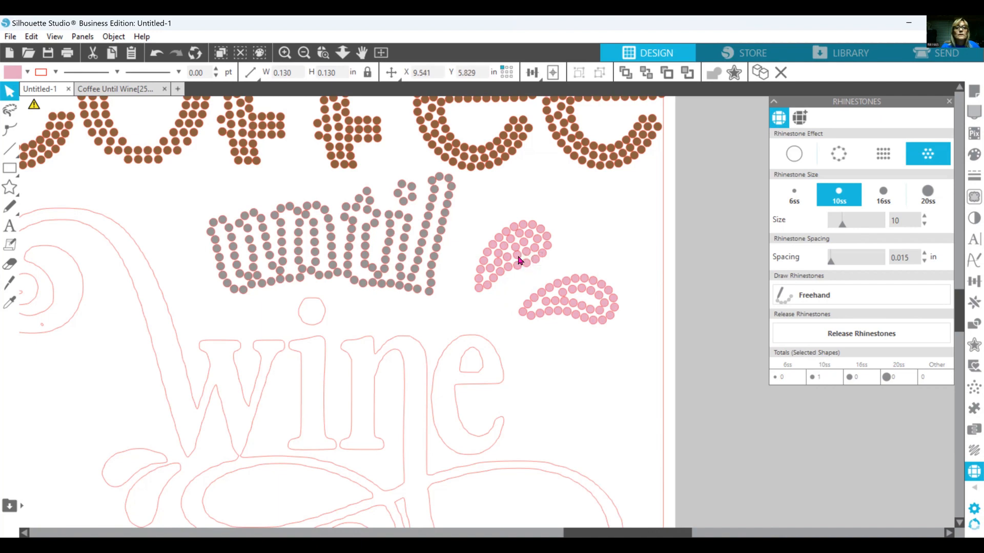
left_click(528, 259)
left_click(536, 263)
left_click(530, 270)
left_click(544, 255)
left_click(514, 226)
left_click(507, 235)
left_click(505, 239)
left_click(543, 270)
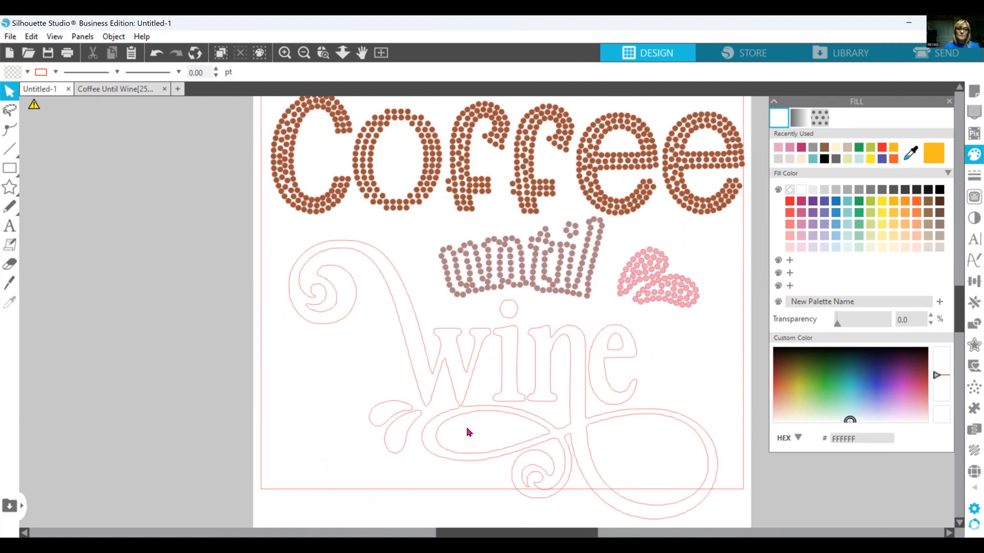
- Duplicate the pink droplet pair and place the copy left of the outlined droplets beside the w of "wine"
left_click(696, 301)
right_click(696, 301)
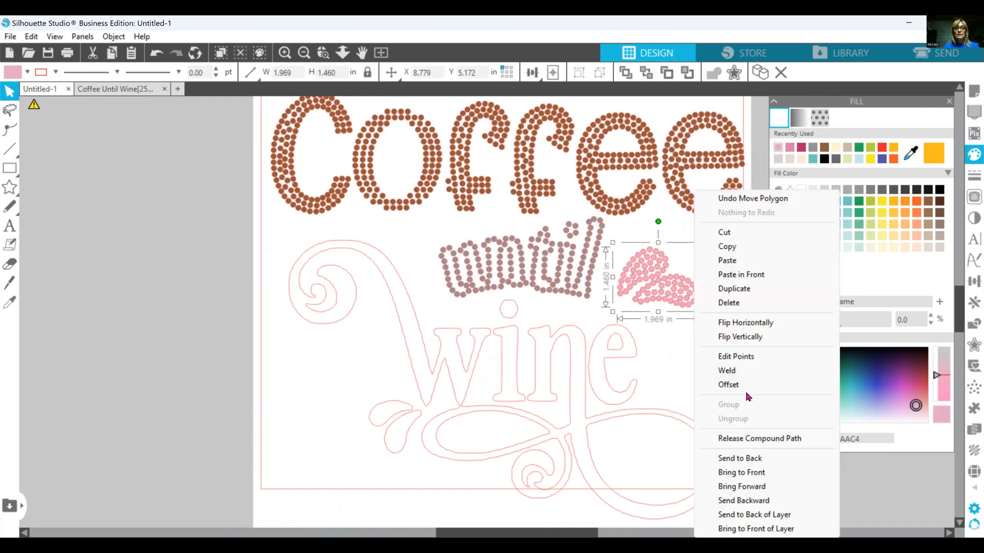
left_click(743, 293)
left_click_drag(685, 306, 294, 411)
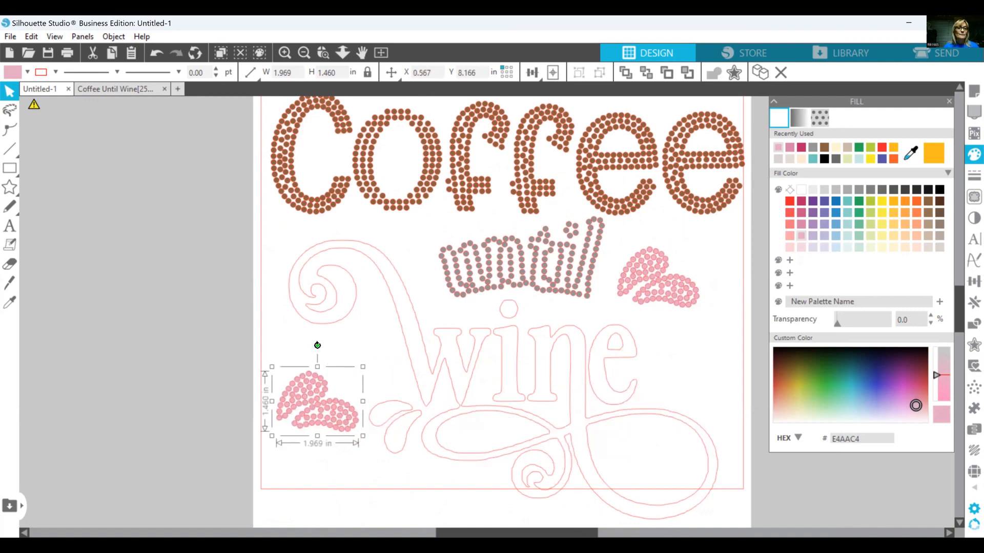
- Turn the copied droplet pair upside down, flip it vertically, and rotate it counterclockwise to match the outlined droplets beside "wine"
left_click_drag(288, 363, 321, 461)
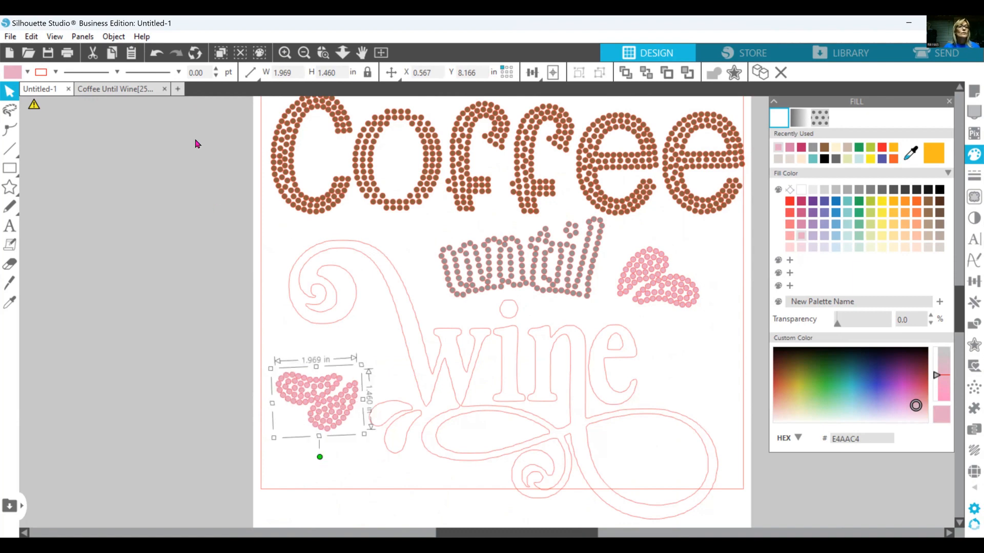
left_click(112, 37)
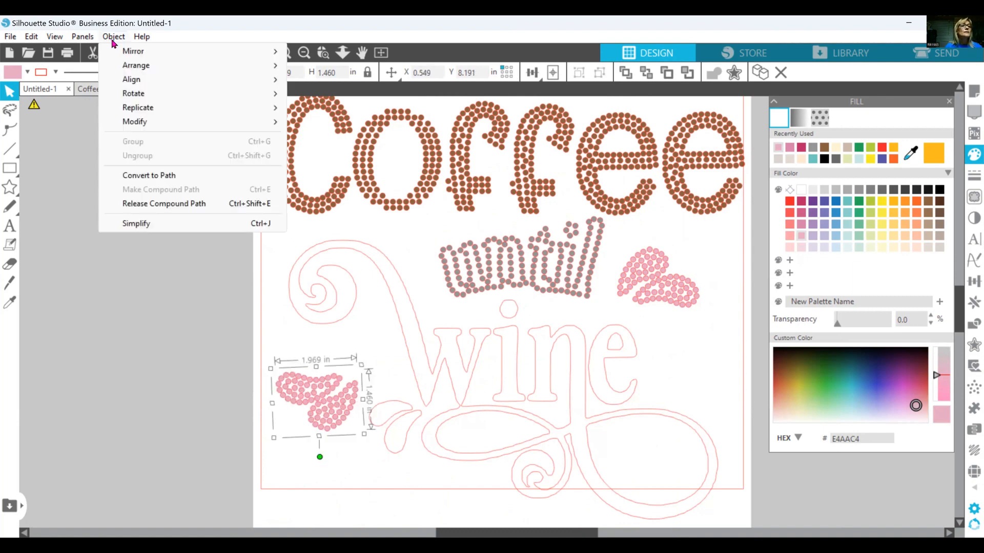
mouse_move(191, 52)
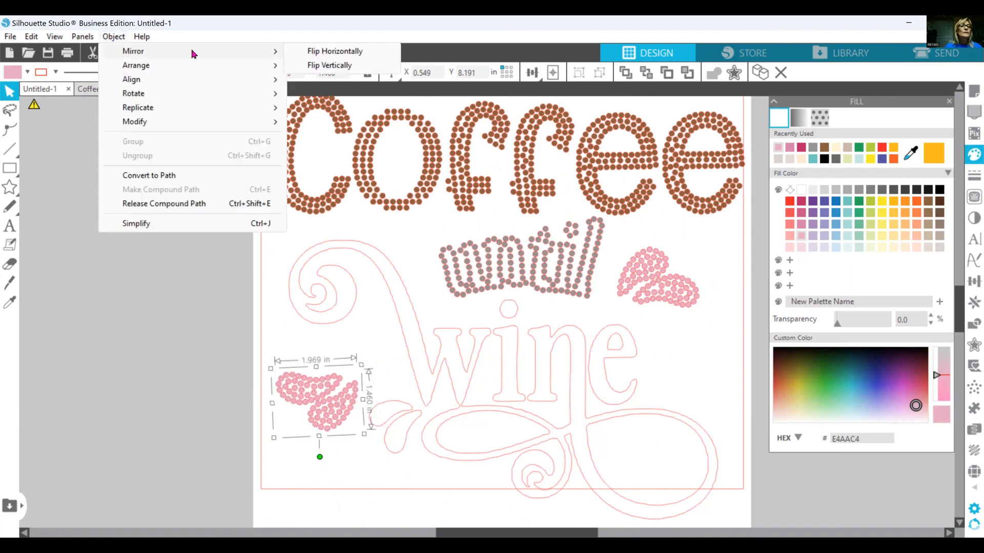
left_click(319, 67)
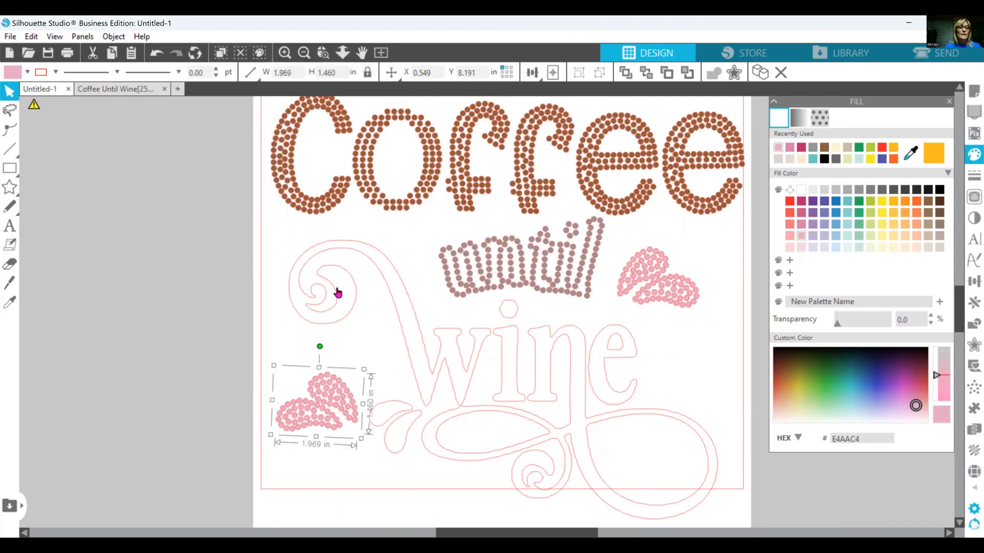
left_click_drag(320, 348, 275, 367)
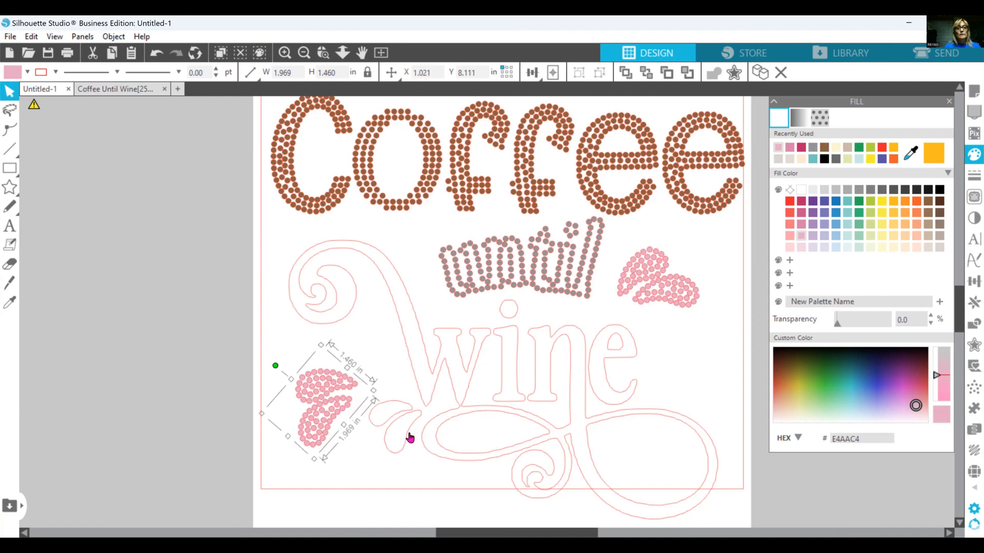
- Ungroup the "wine" outline and move its two small outlined droplets off the page to the left
mouse_move(390, 419)
left_mouse_down()
mouse_move(345, 445)
mouse_move(393, 432)
mouse_move(395, 422)
left_mouse_up()
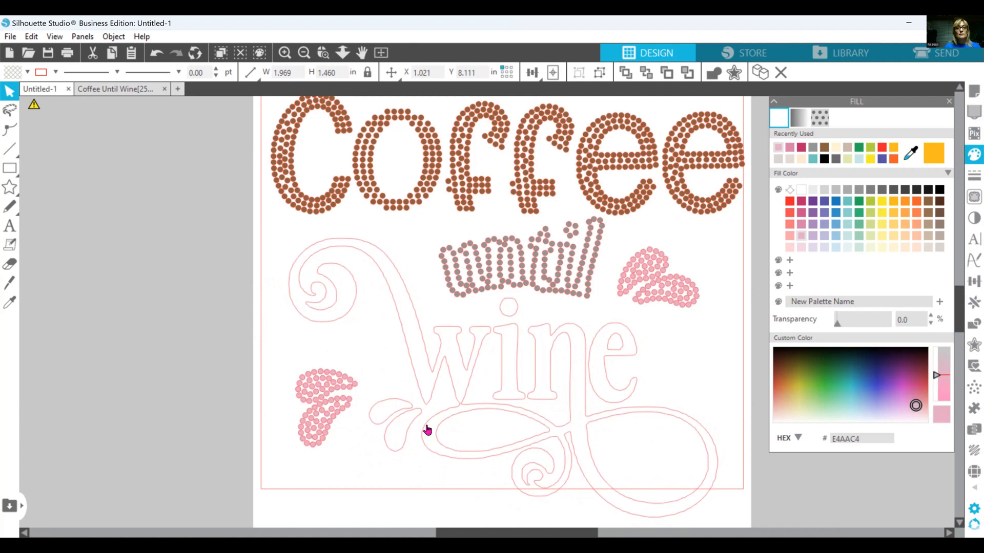
left_click(457, 396)
right_click(457, 396)
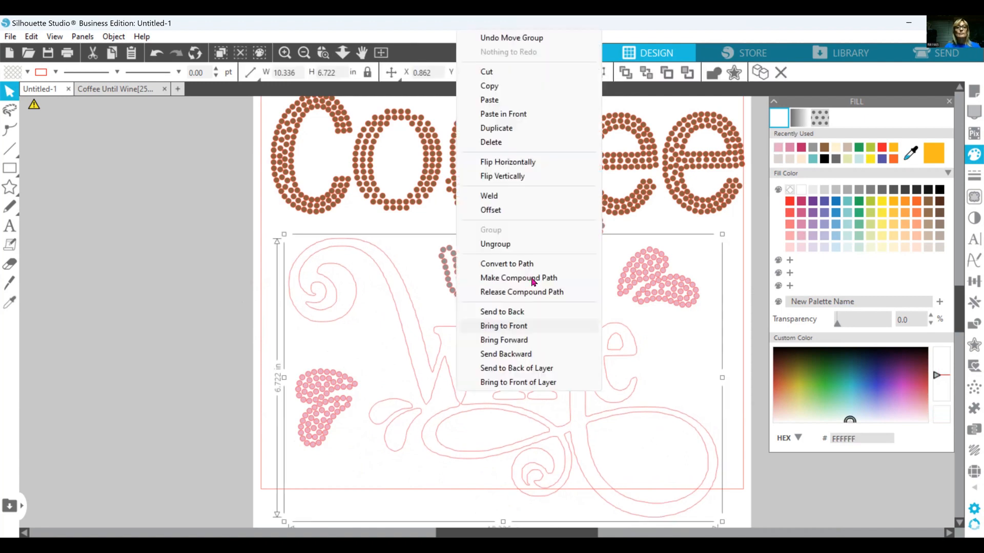
left_click(506, 250)
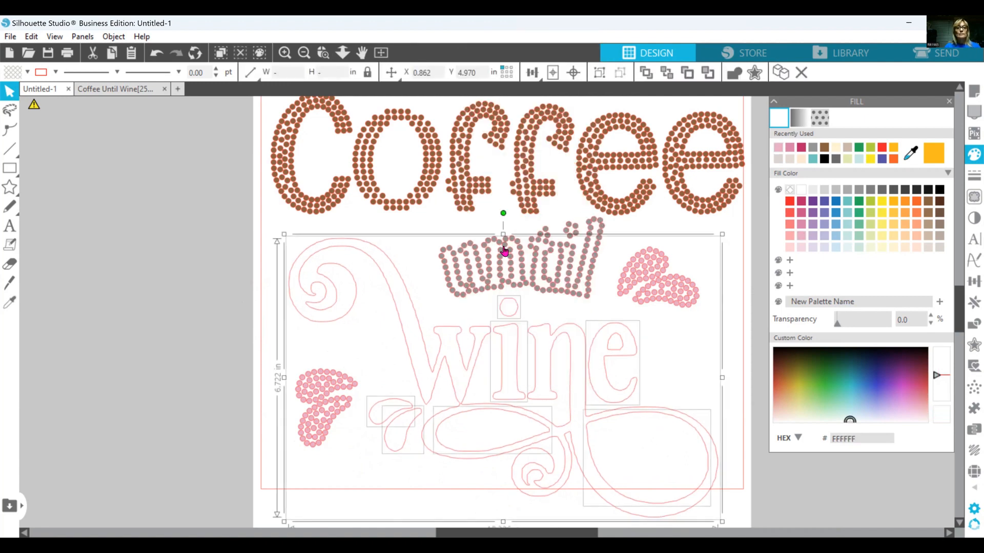
left_click(157, 295)
left_click_drag(388, 428, 192, 411)
left_click_drag(385, 449, 187, 421)
- Move the copied pink droplet pair into the vacated spot below the w's stem and release its compound path
left_click_drag(323, 444, 373, 447)
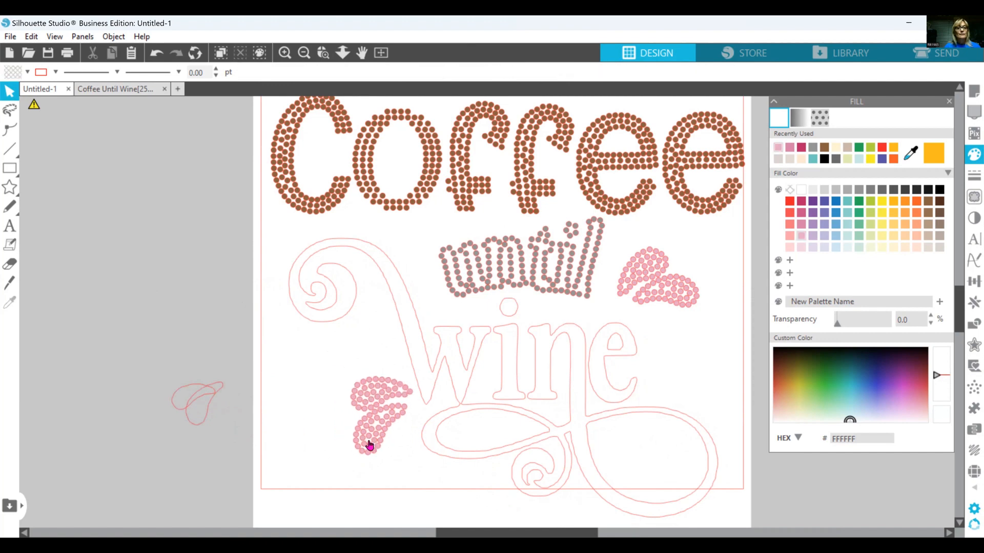
right_click(369, 445)
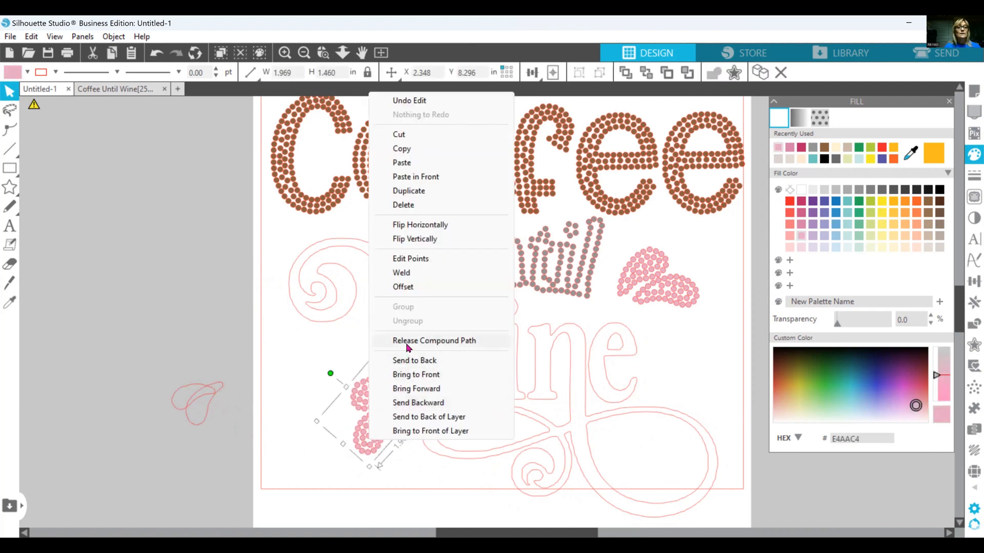
left_click(278, 445)
left_click(292, 408)
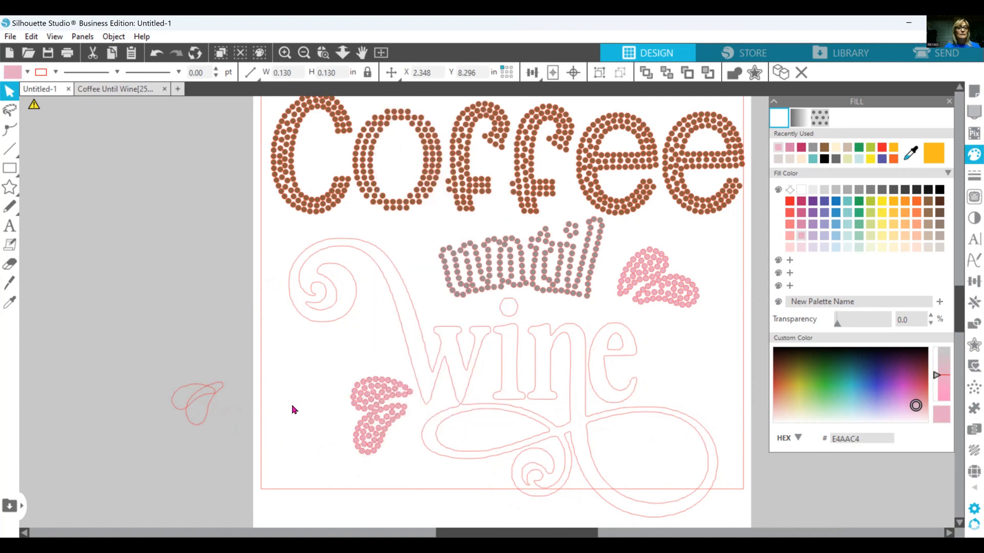
left_click(331, 375)
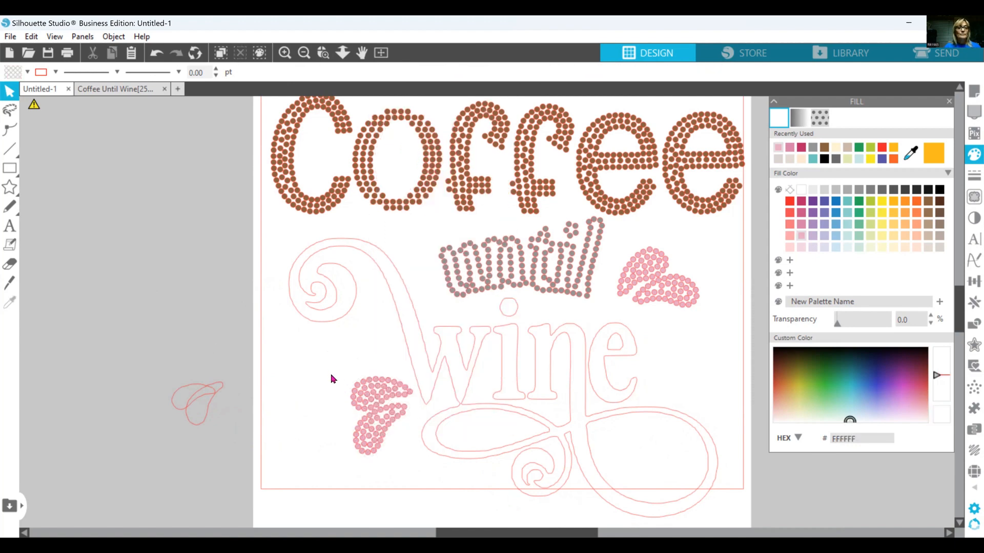
- Select all the stones of the upper pink droplet beside the w's stem and group them
left_click_drag(366, 401, 398, 403)
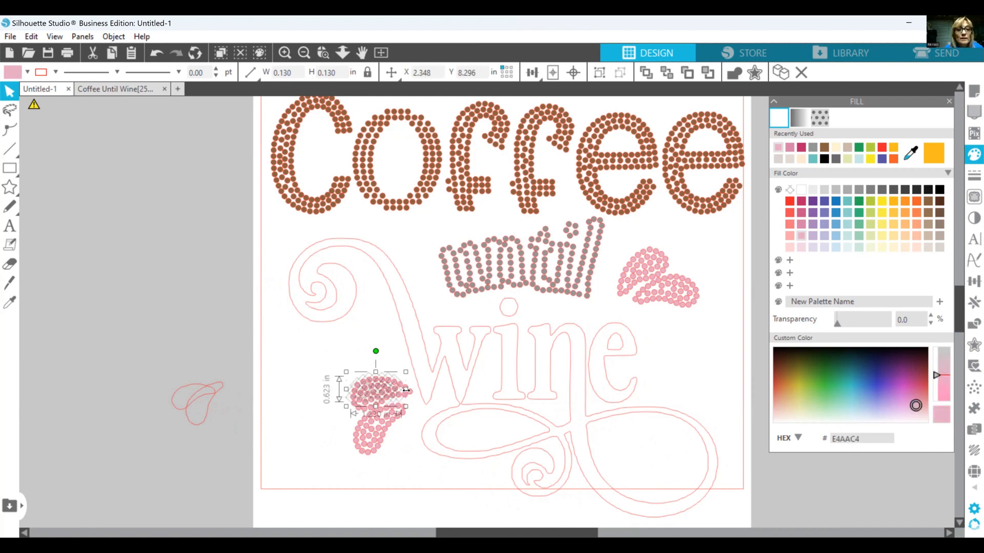
left_click(294, 48)
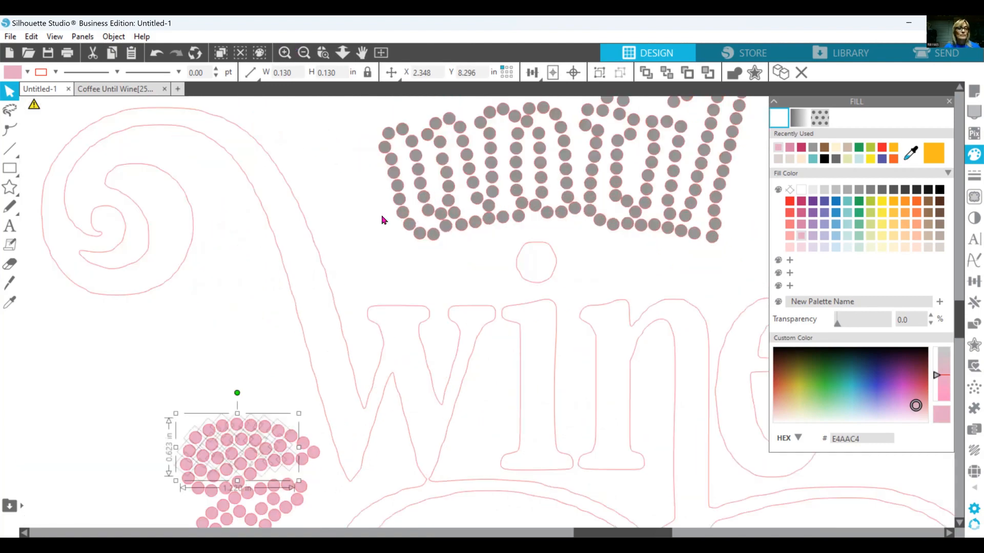
scroll(316, 327, "down", 3)
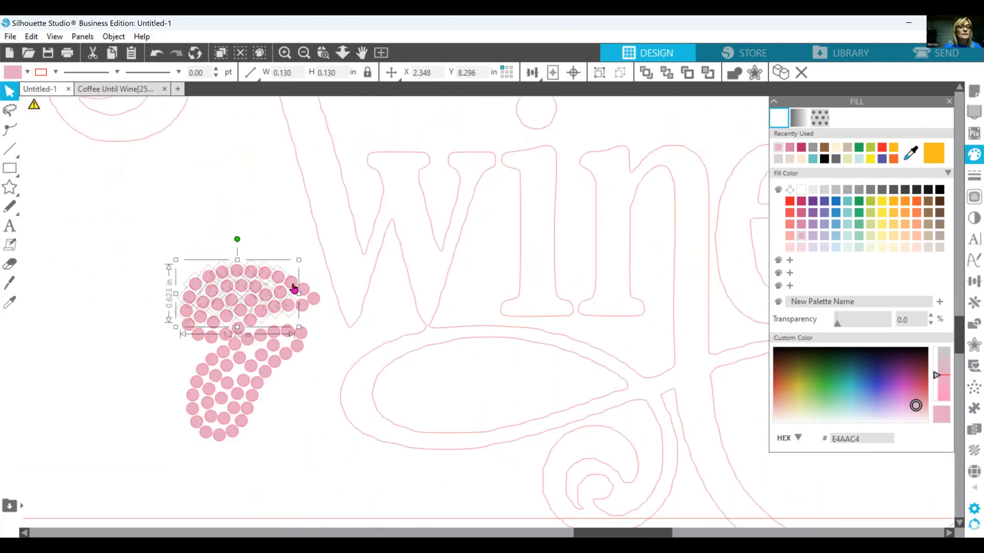
left_click_drag(298, 294, 312, 309)
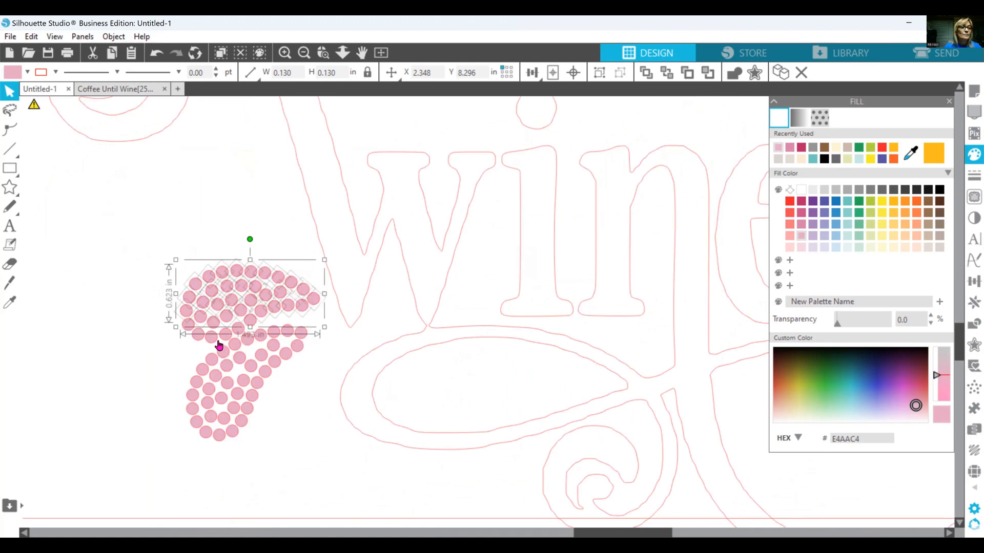
left_click_drag(186, 323, 209, 348)
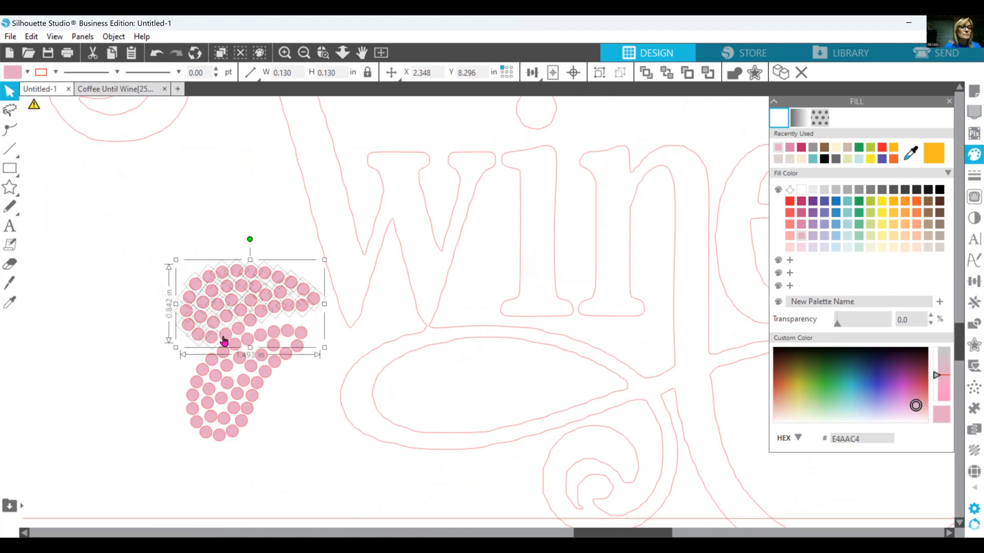
right_click(250, 322)
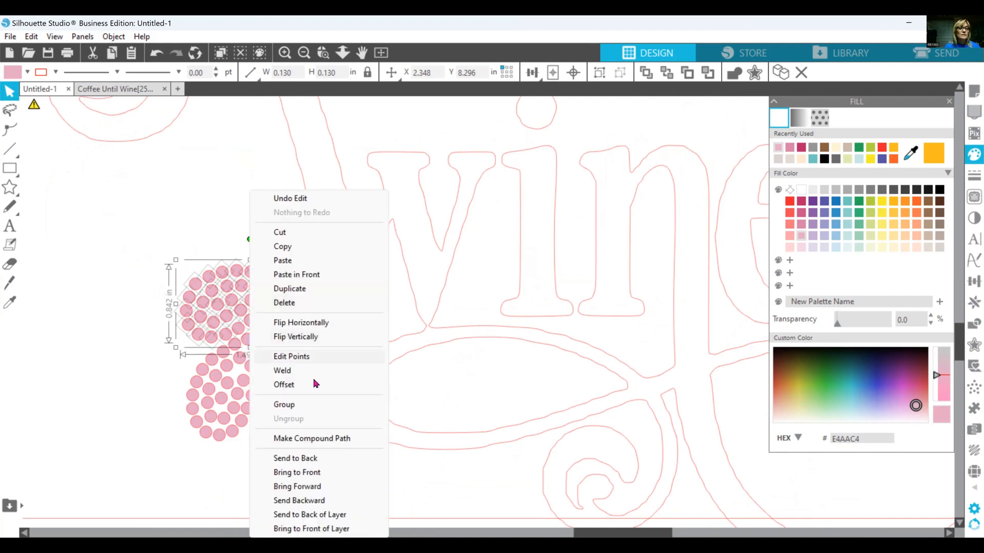
left_click(293, 404)
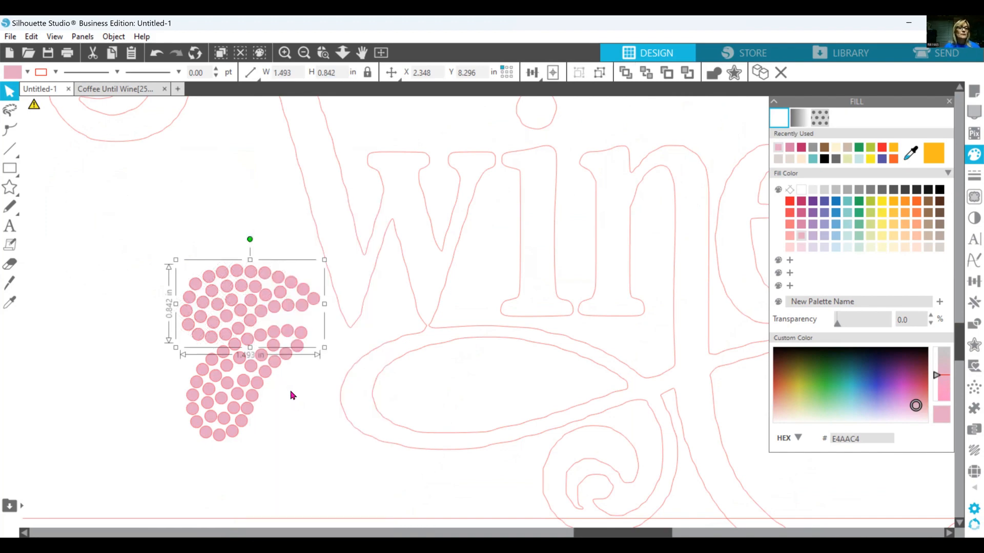
- Make the upper droplet a compound path filled with light pink E4AAC4 and move it up clear of the lower droplet
right_click(267, 314)
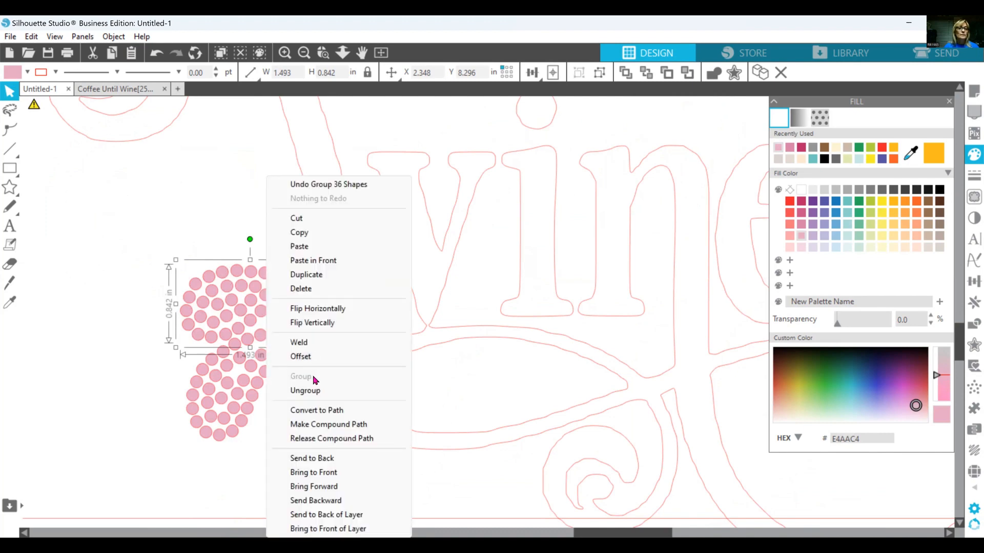
left_click(332, 425)
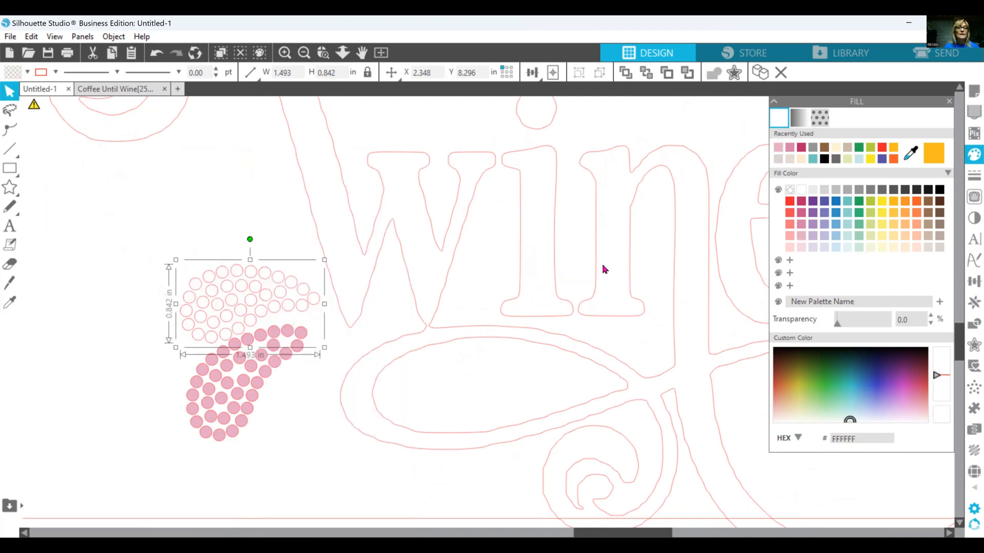
left_click(779, 152)
left_click_drag(268, 307, 248, 262)
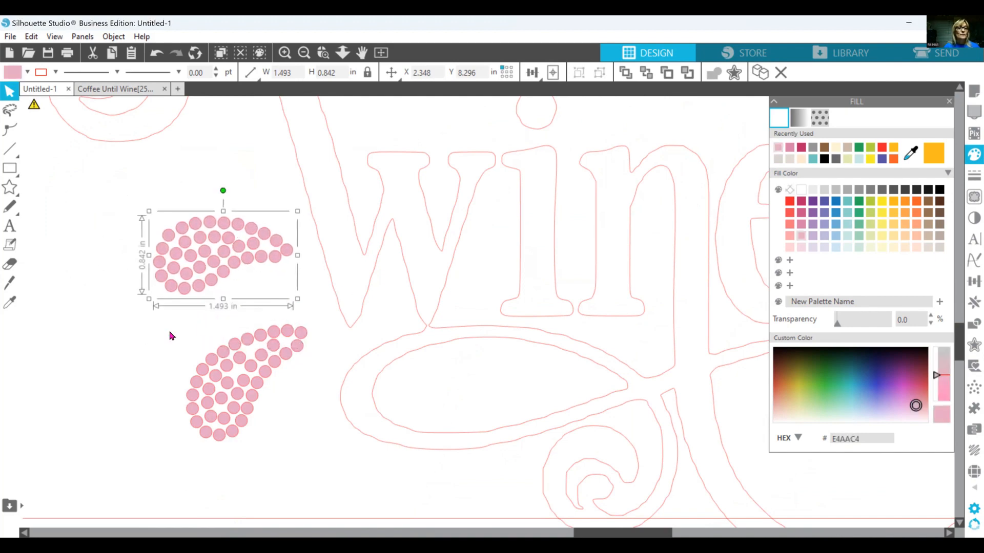
- Group the lower droplet's stones and make them a compound path filled with light pink E4AAC4
mouse_move(174, 316)
left_mouse_down()
mouse_move(296, 394)
mouse_move(292, 417)
mouse_move(325, 430)
mouse_move(323, 457)
mouse_move(335, 467)
mouse_move(311, 454)
left_mouse_up()
right_click(256, 399)
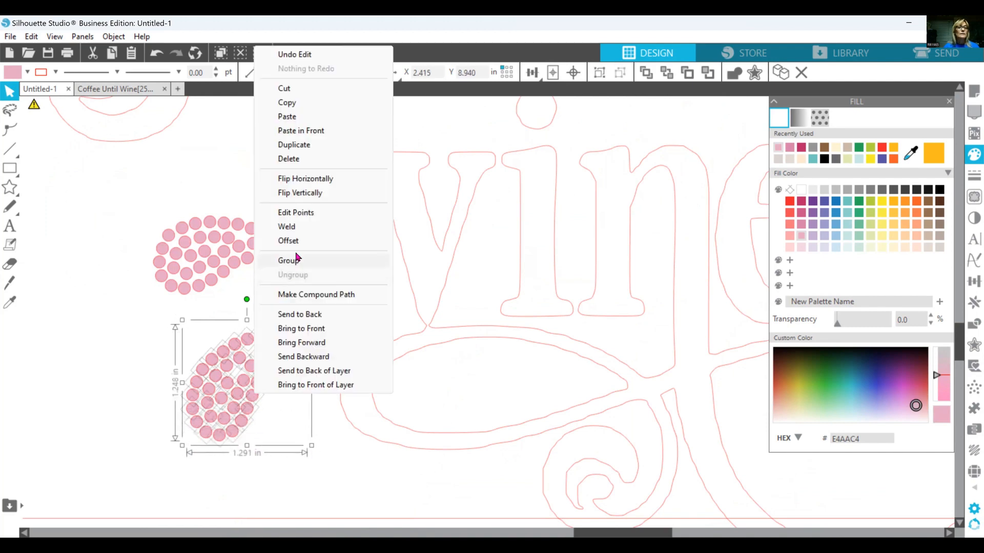
left_click(288, 261)
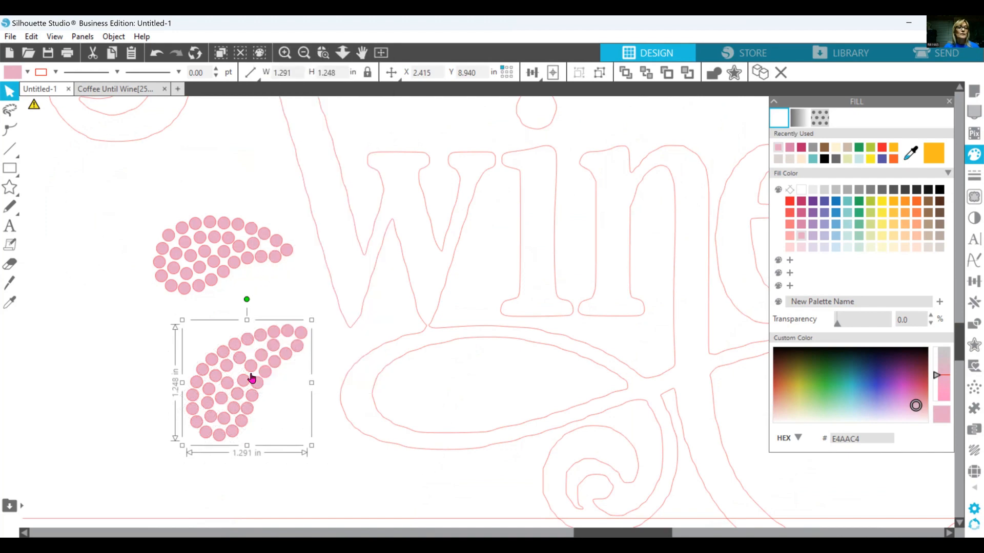
right_click(251, 380)
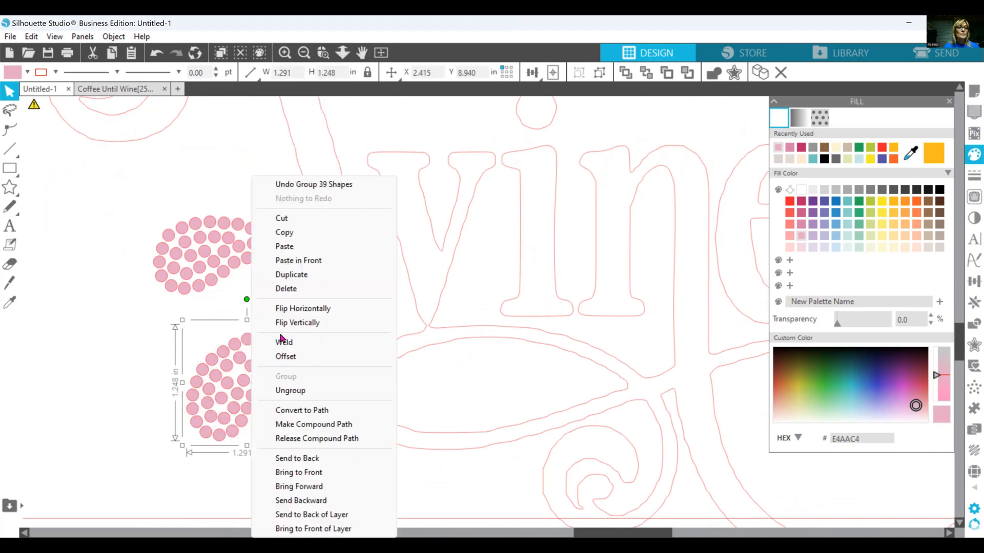
left_click(319, 425)
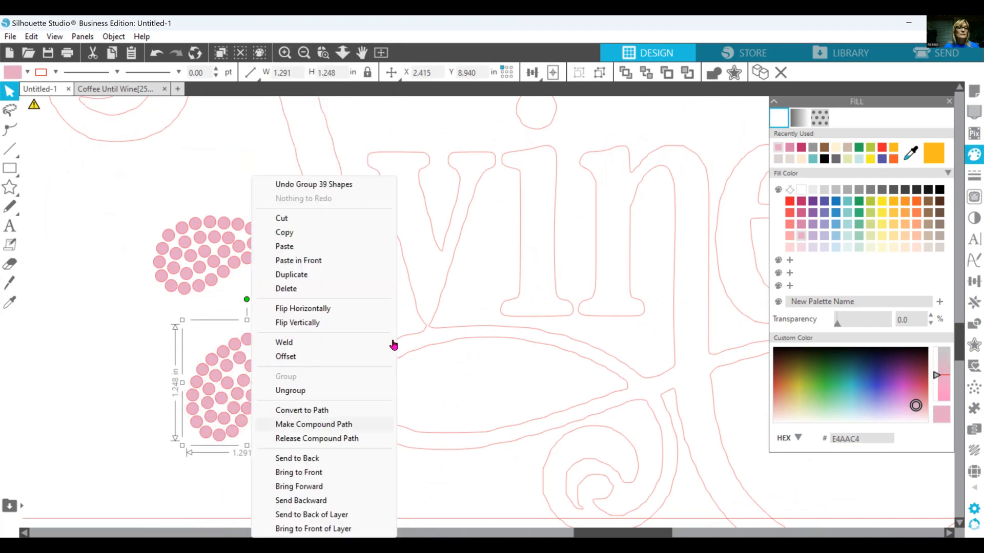
left_click(778, 148)
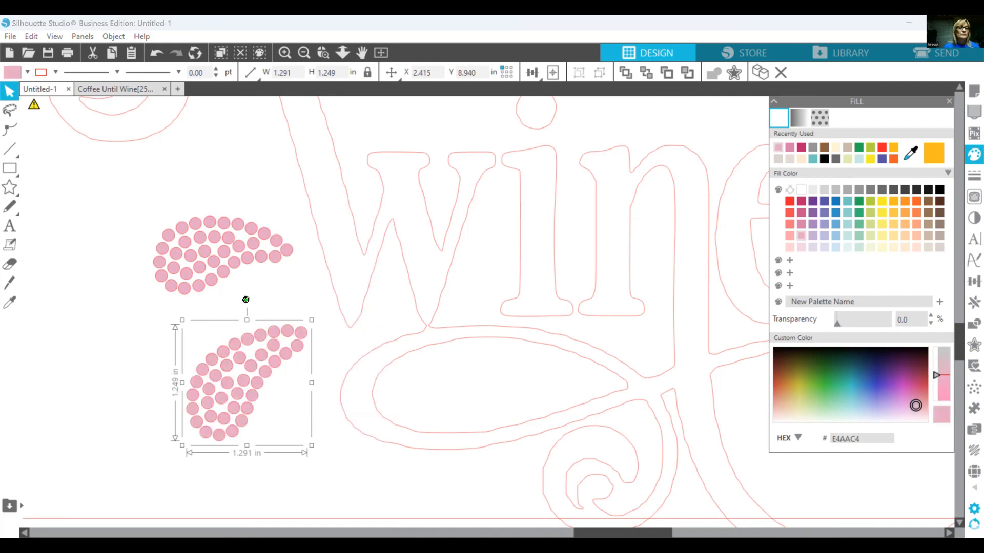
- Rotate both droplets clockwise and move the upper one down so their tips meet near the base of the w's stem
left_click_drag(252, 301, 266, 303)
left_click_drag(225, 277, 235, 314)
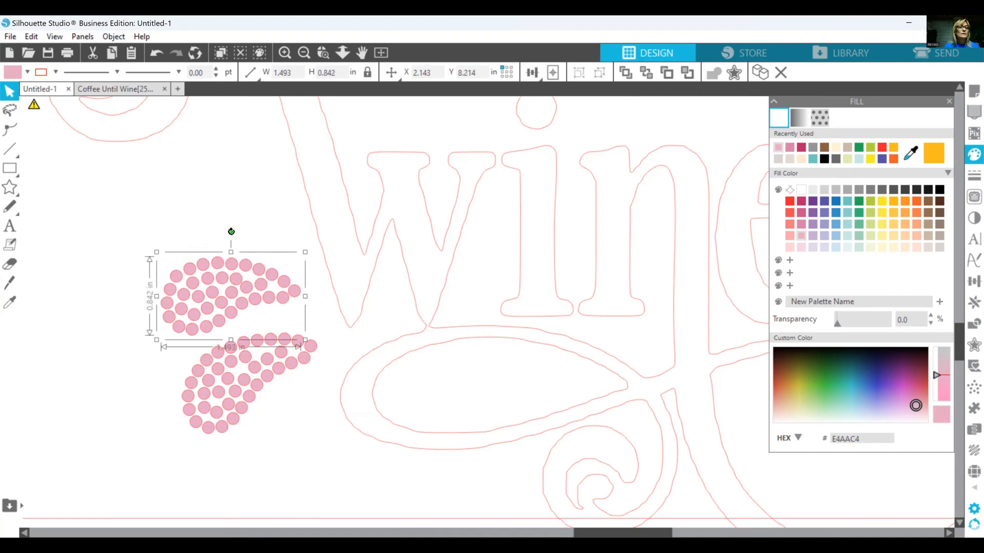
left_click_drag(230, 229, 257, 241)
left_click_drag(237, 306, 248, 310)
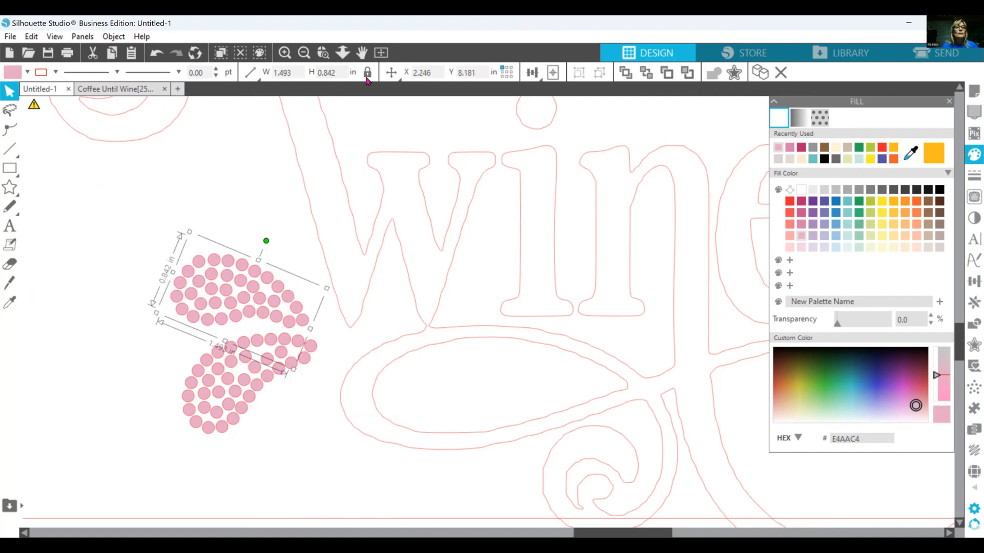
- Fill the joined w, n and flourish outline of "wine" with dark pink B72569
left_click(303, 53)
left_click(302, 53)
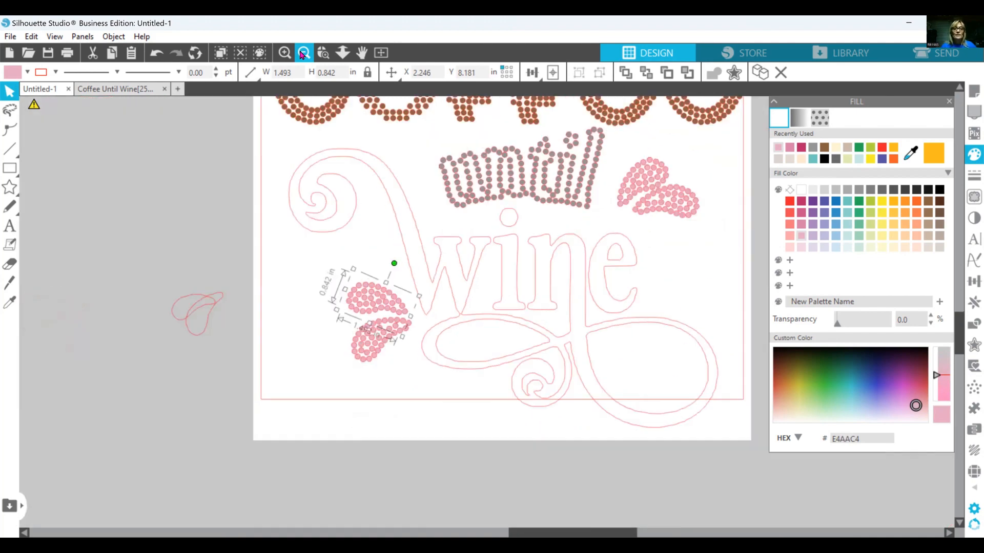
left_click(419, 253)
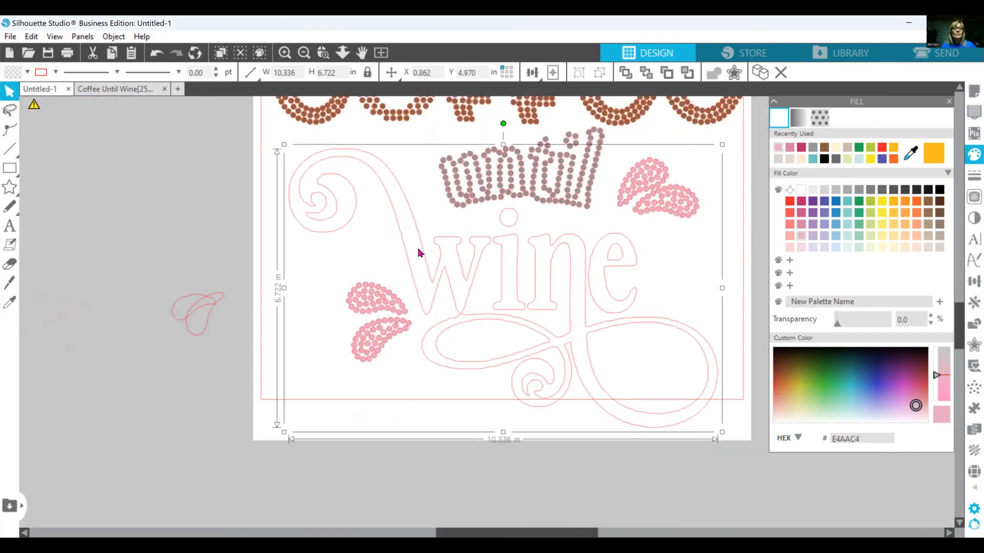
right_click(419, 254)
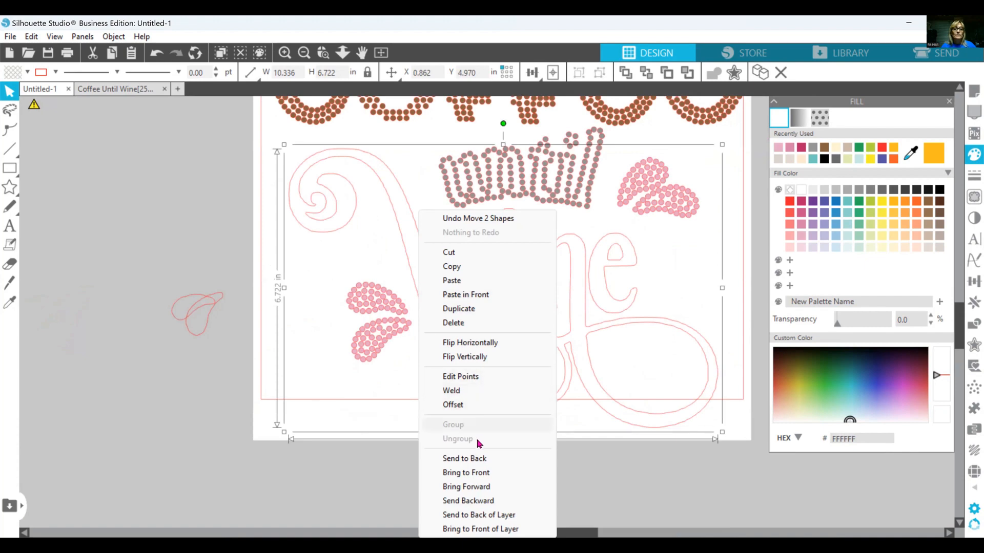
left_click(201, 256)
left_click(437, 278)
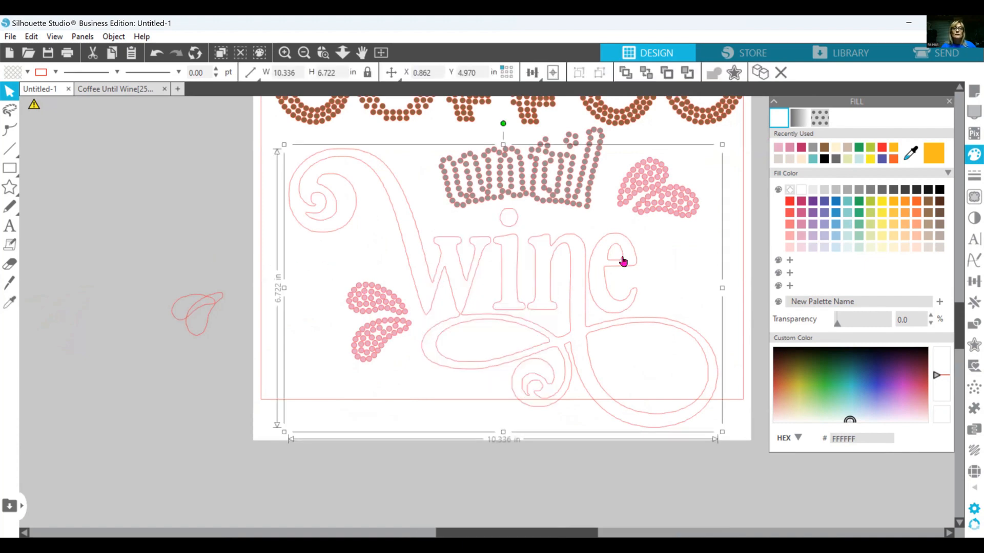
left_click(802, 203)
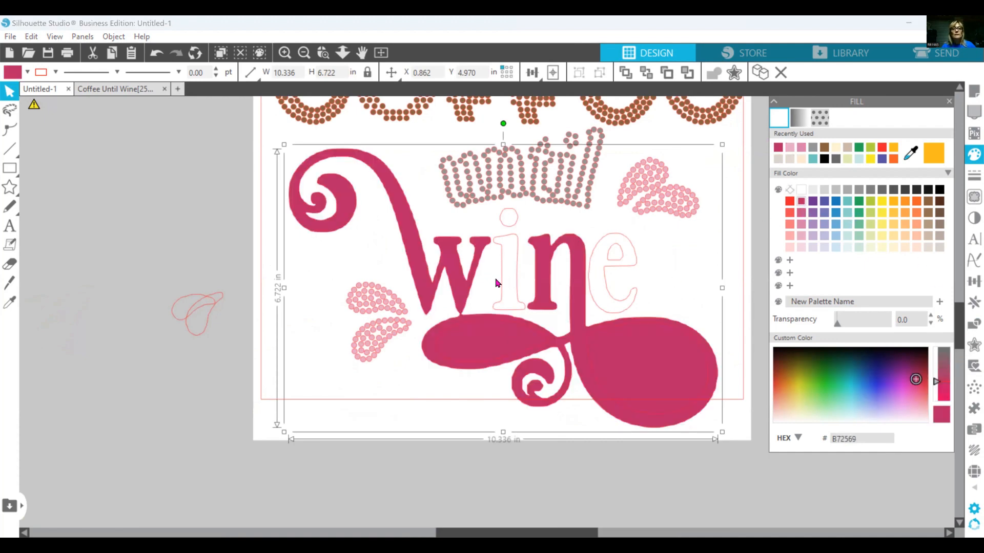
- Fill the stem and dot of the i and the letter e with the same dark pink B72569
left_click(516, 284)
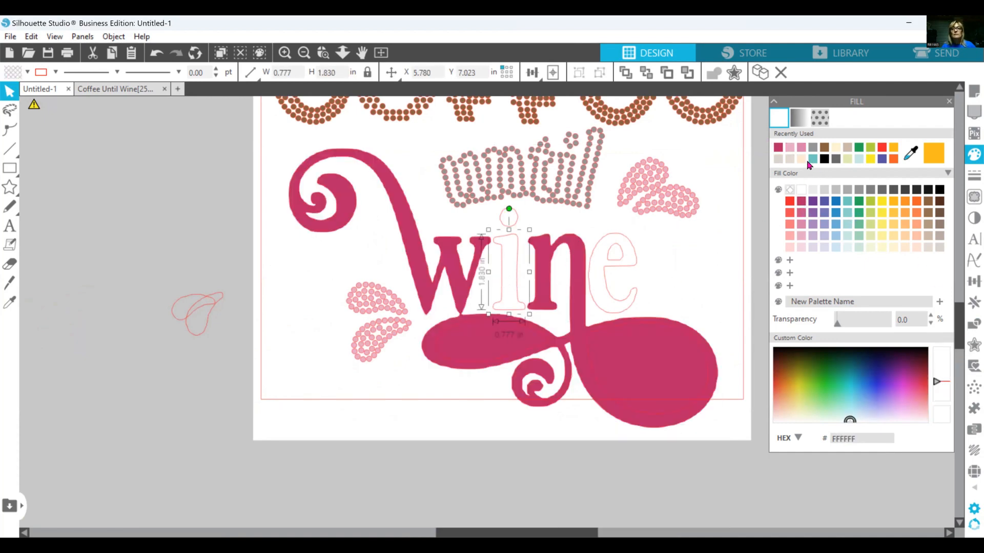
left_click(778, 148)
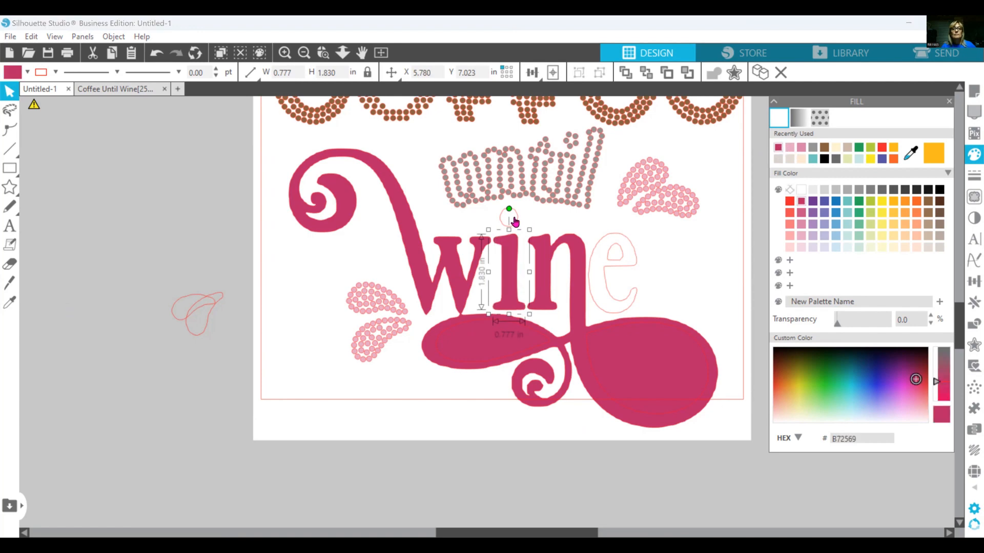
left_click(515, 222)
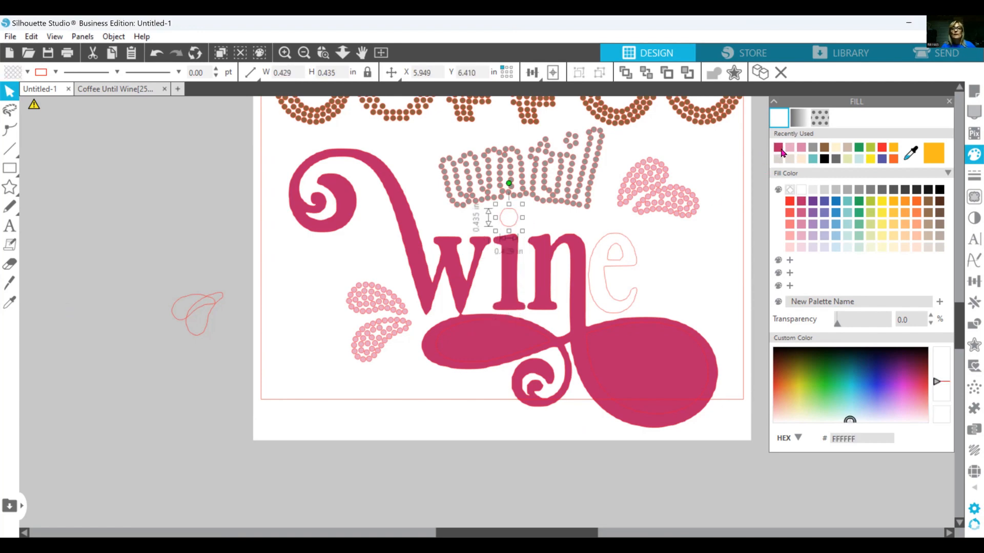
left_click(780, 148)
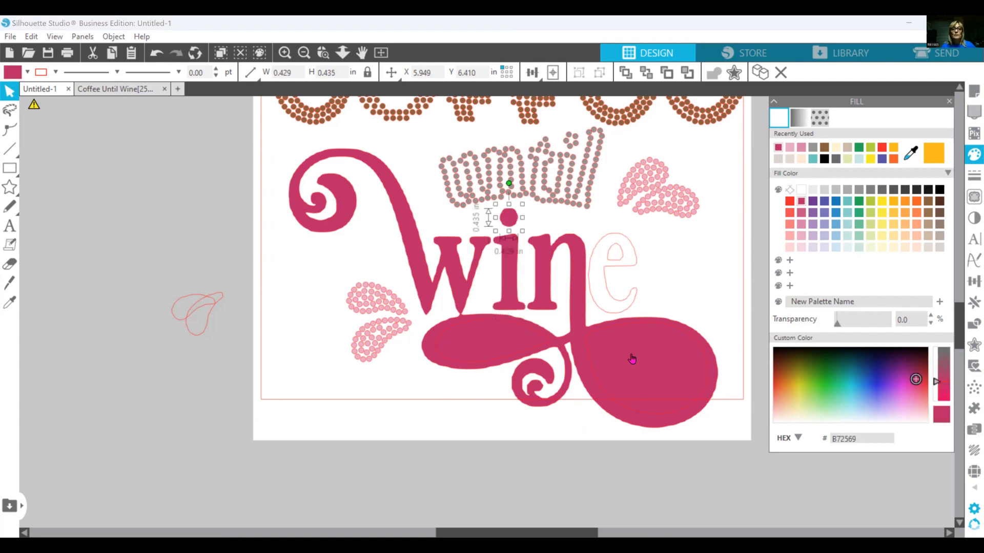
left_click(629, 266)
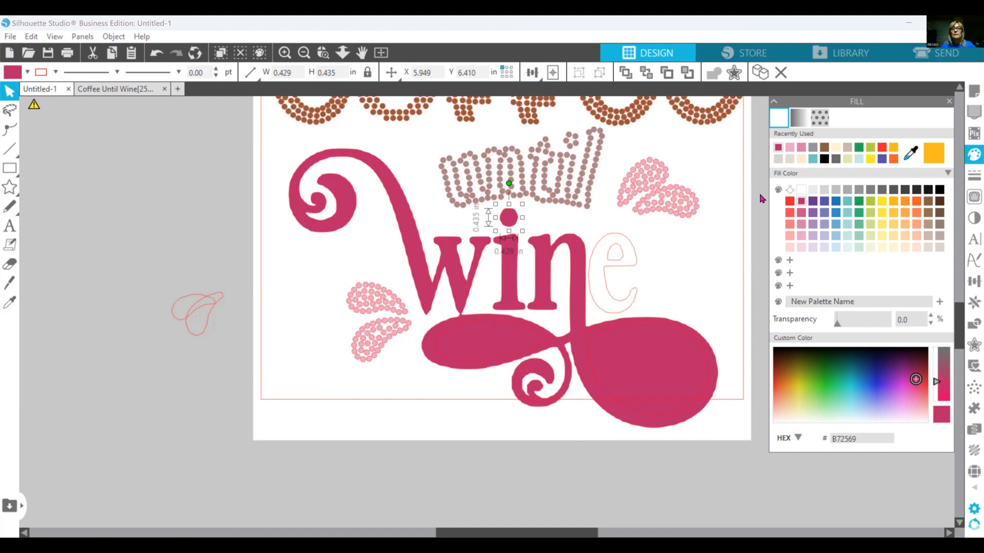
left_click(780, 148)
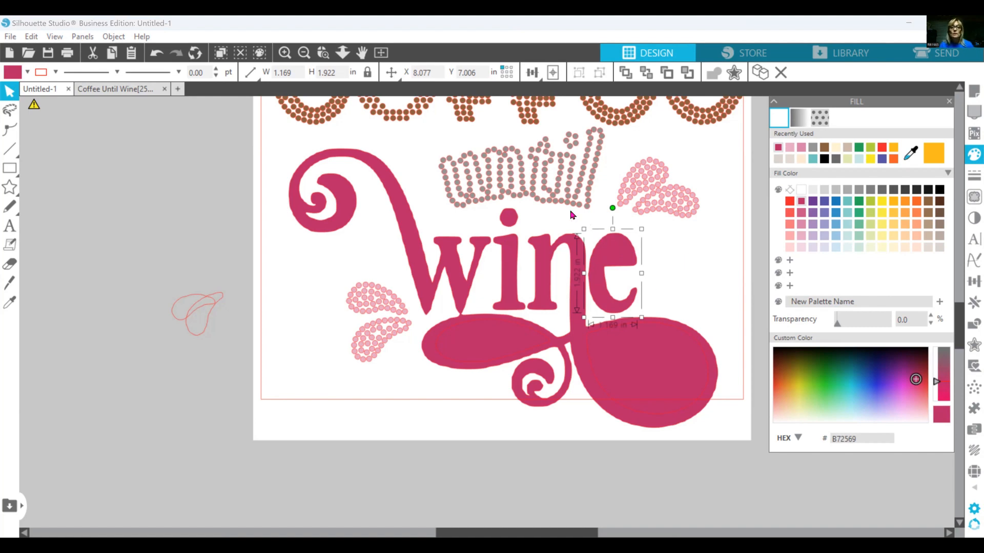
- Divide the e from its inner counter shape, pull the counter piece off the page, and delete it
left_click_drag(600, 221, 641, 285)
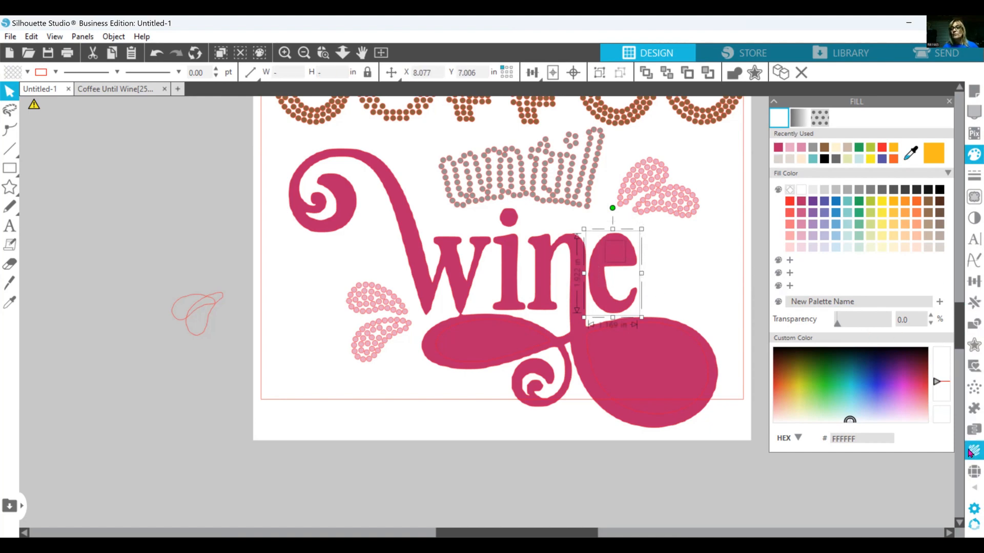
left_click(971, 328)
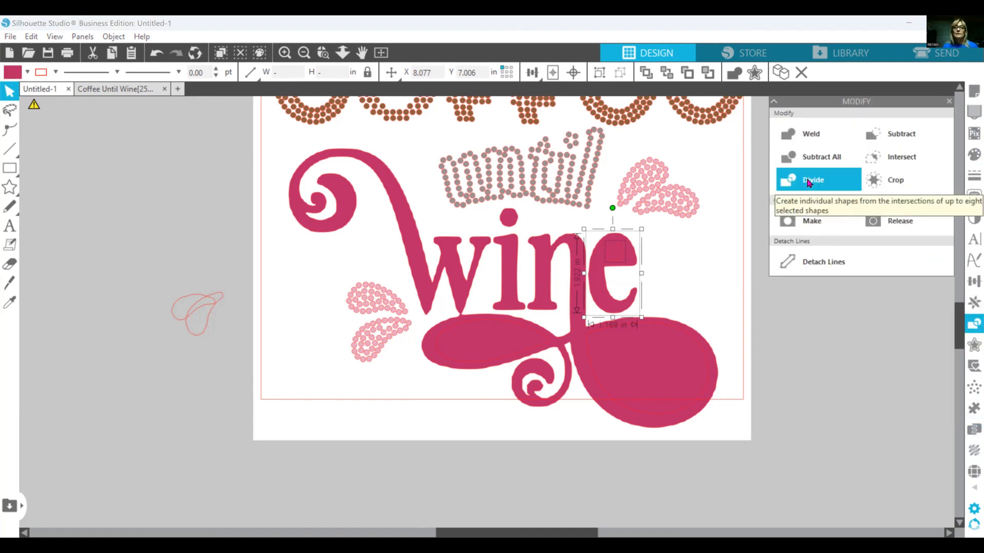
left_click(720, 300)
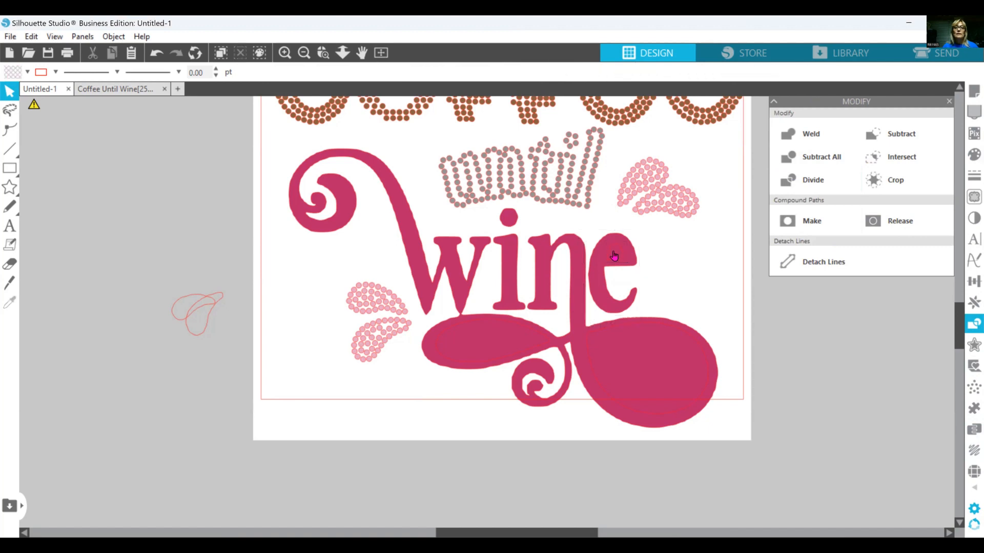
left_click(813, 336)
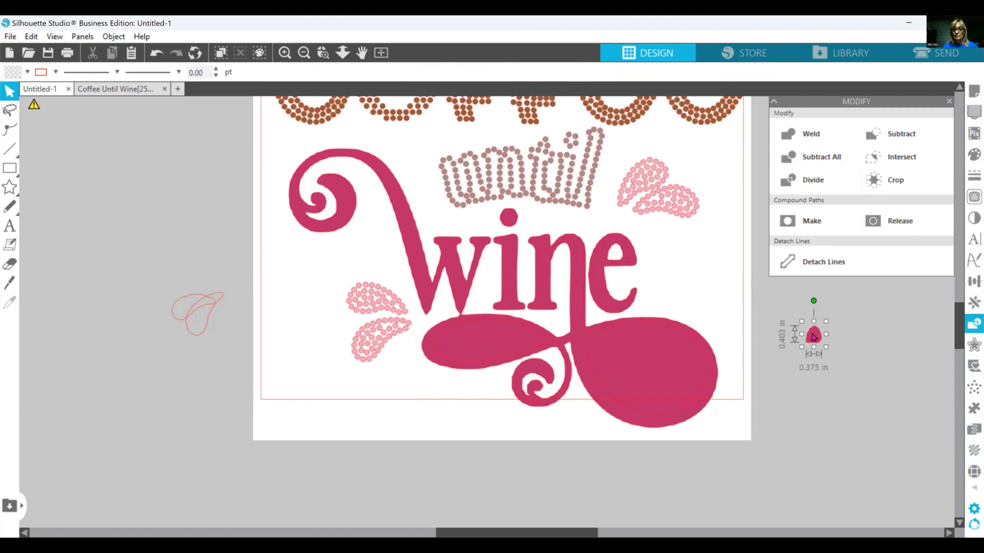
key("Delete")
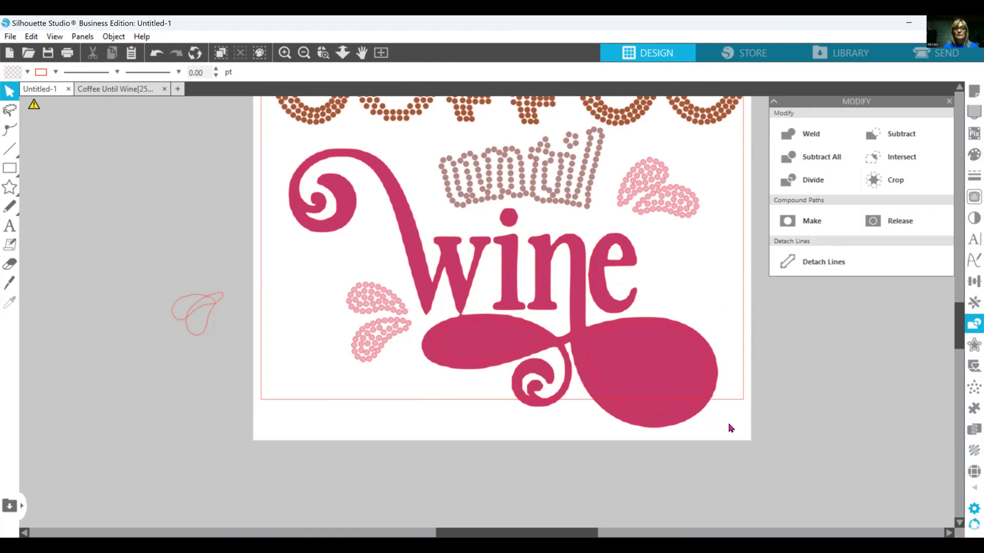
- Divide the flourish of "wine" with the two inner loop shapes beneath the letters
left_click_drag(731, 428, 432, 338)
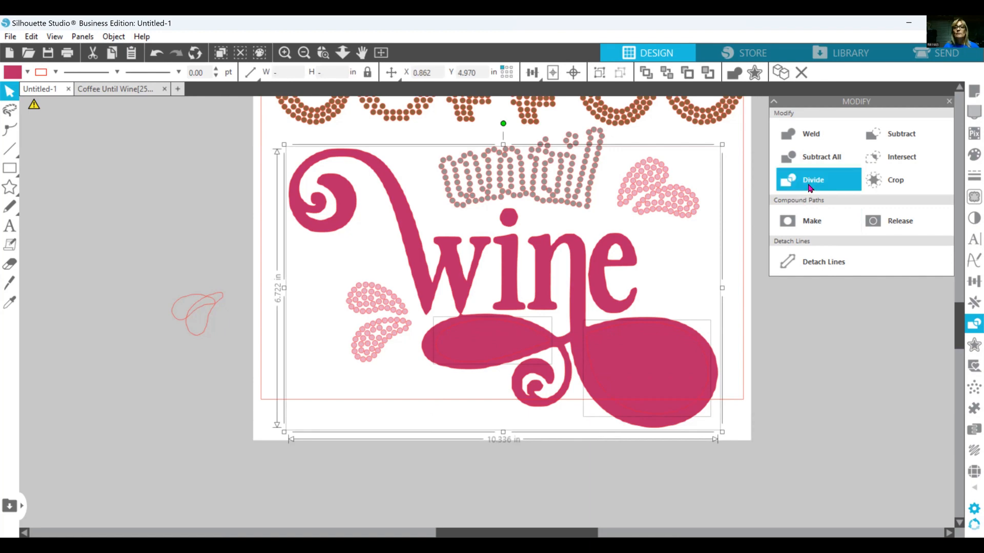
left_click(810, 188)
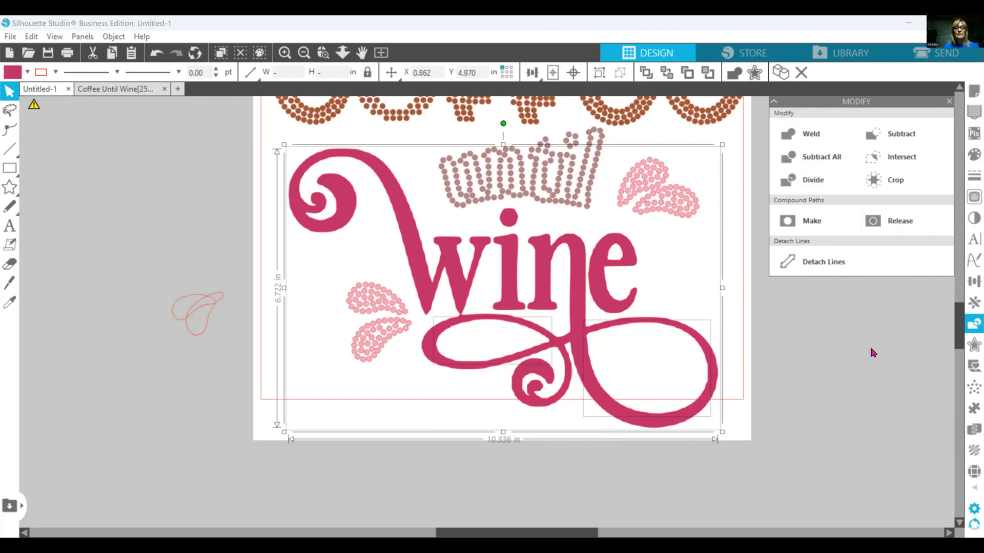
- Compare the radial and linear stone fills on the joined w, n and flourish, and keep the 10ss radial fill
left_click(853, 402)
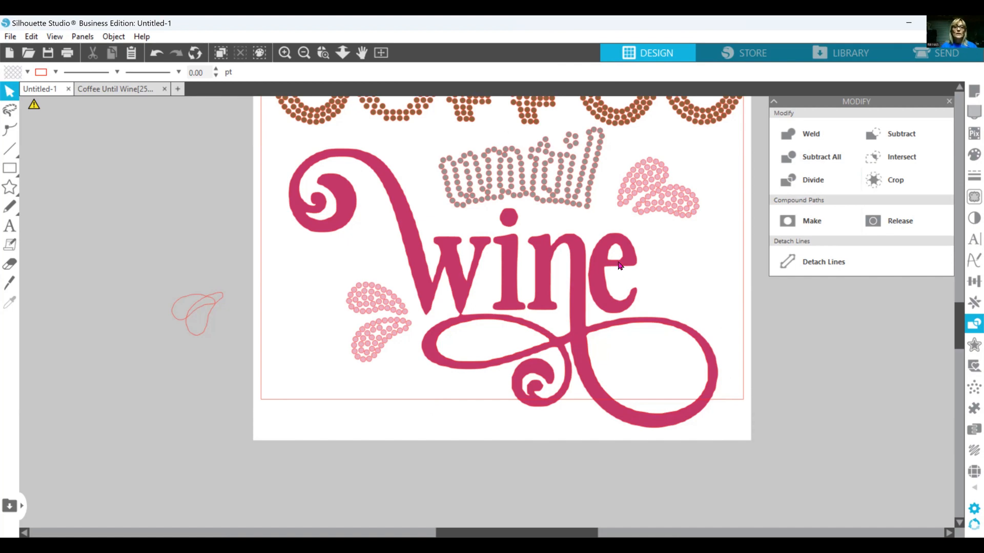
left_click(423, 290)
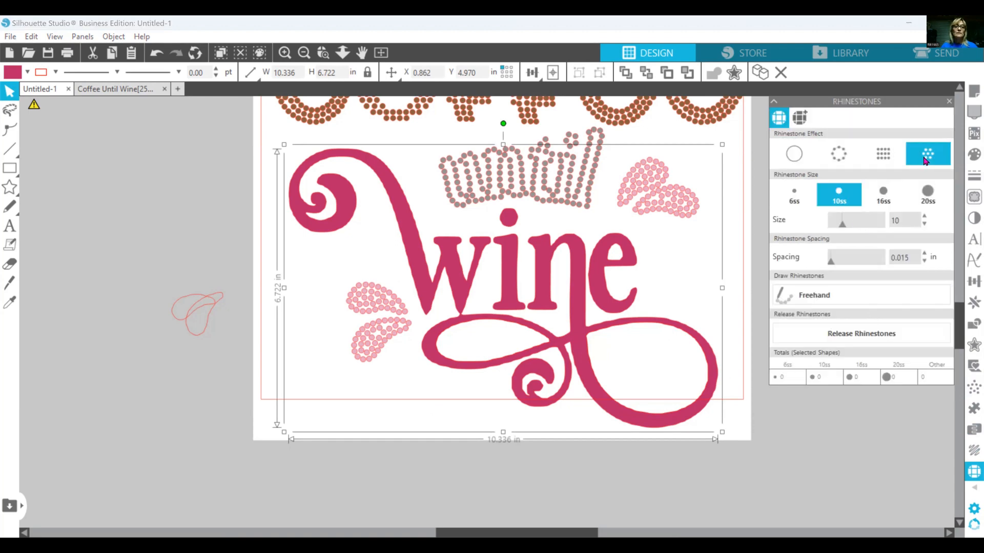
left_click(926, 160)
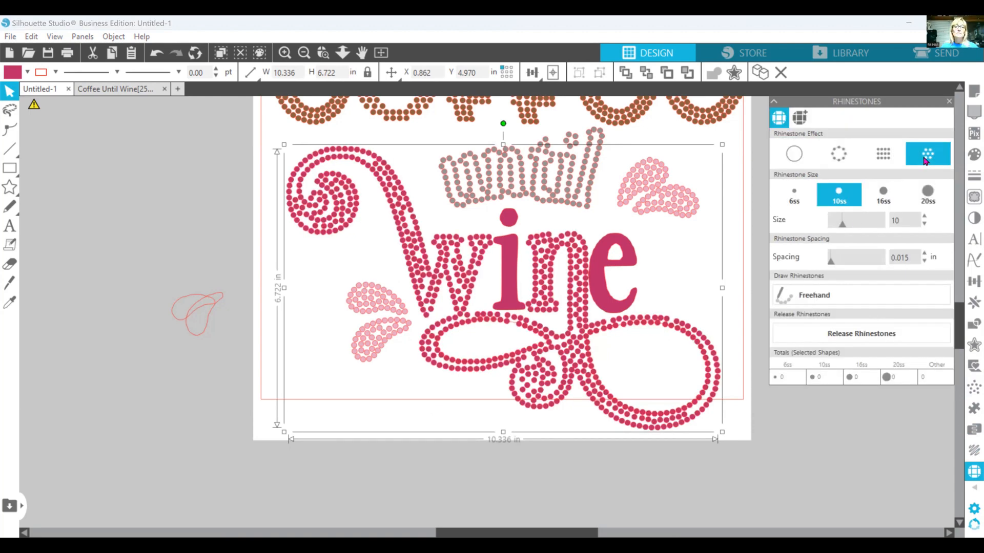
left_click(885, 163)
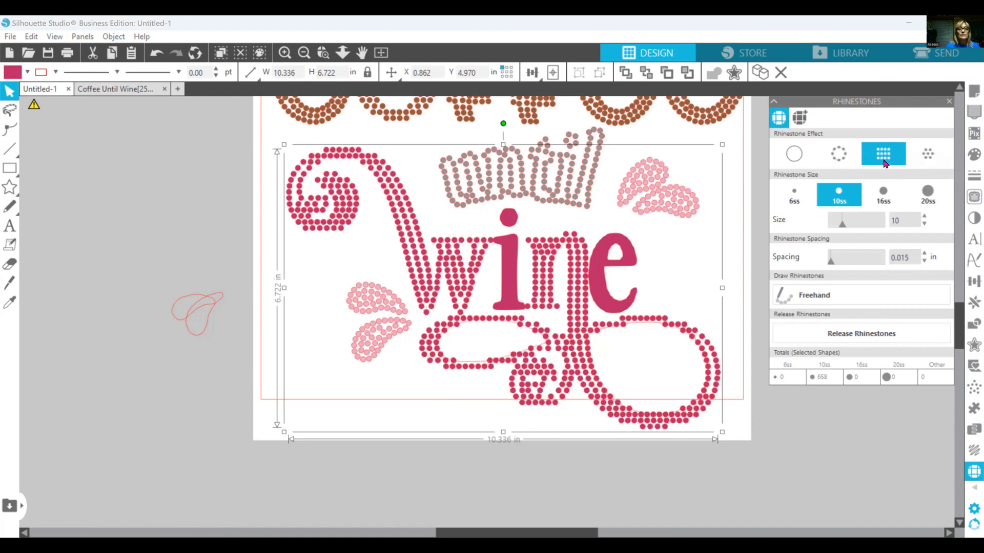
left_click(926, 155)
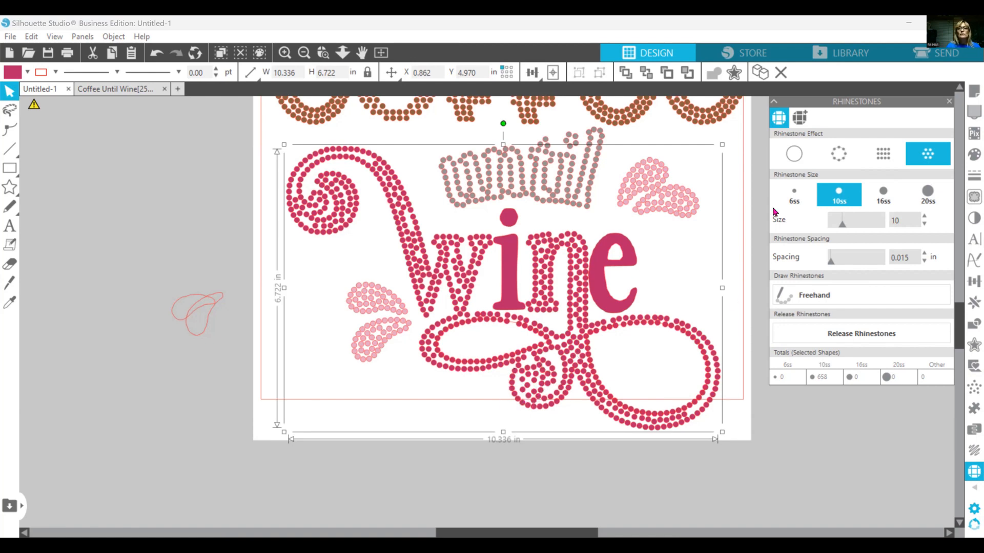
left_click(793, 162)
left_click(794, 162)
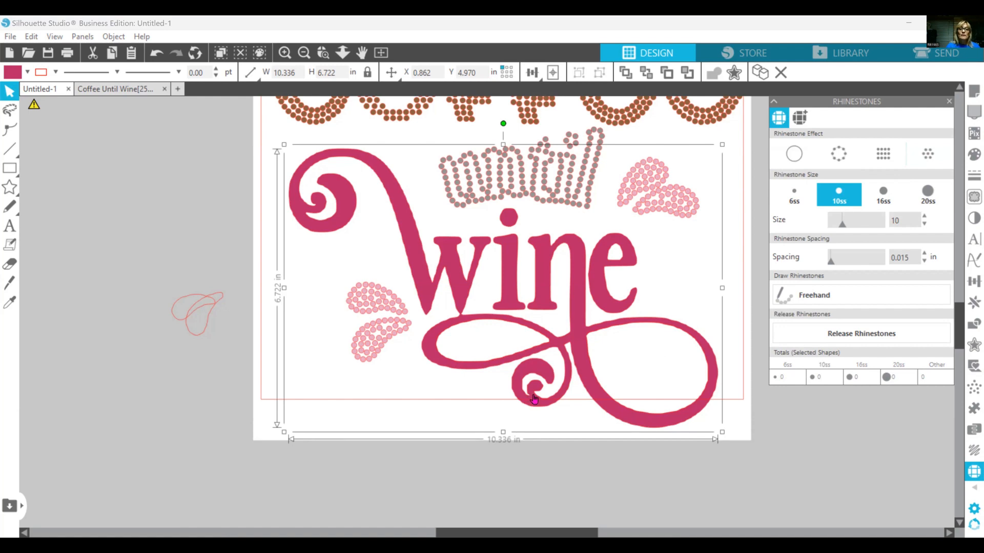
left_click(929, 153)
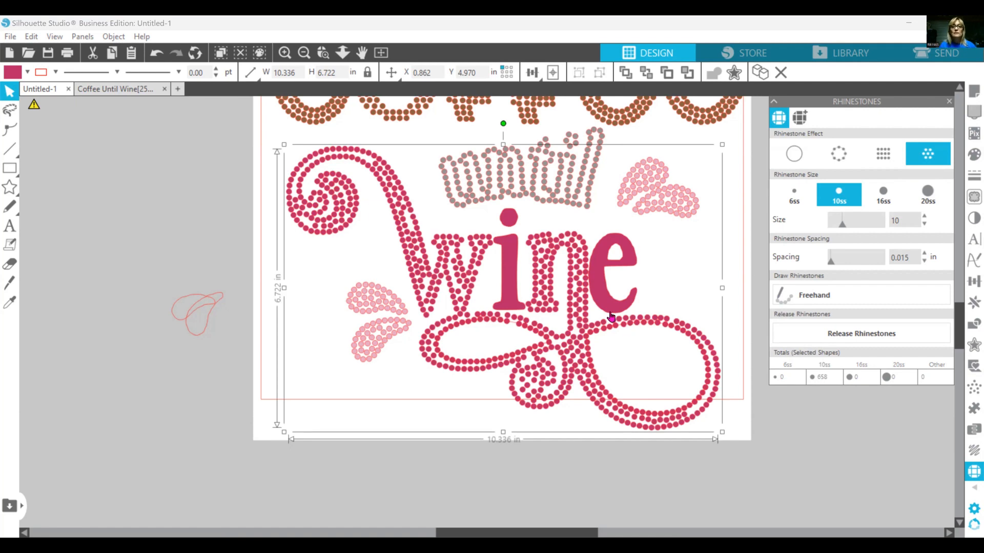
- Shift the e slightly away from the n and move the stone-filled w, n and flourish up slightly
left_click_drag(606, 314, 612, 311)
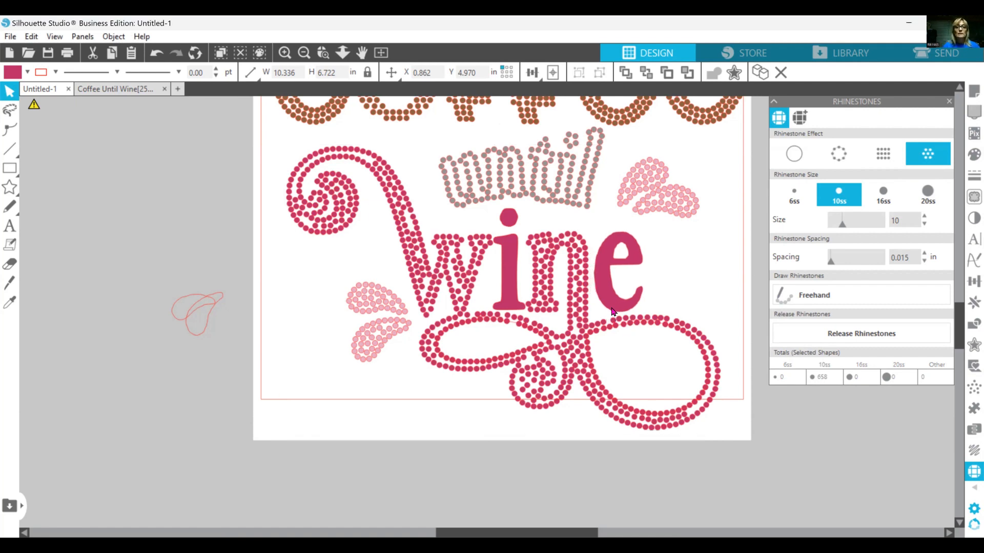
left_click_drag(582, 315, 584, 316)
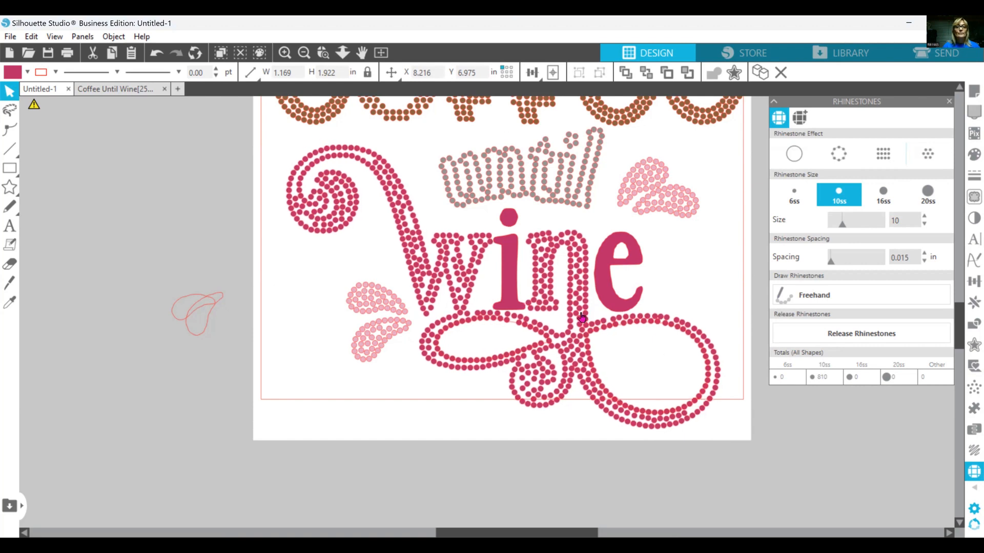
left_click(582, 317)
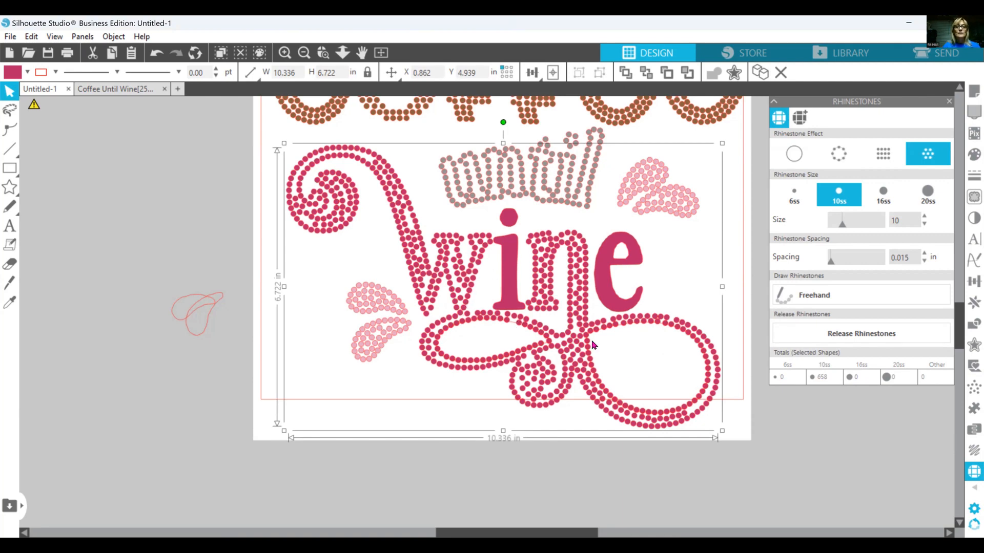
- Compare the radial and linear stone fills on the stem of the i, and keep the 10ss radial fill
left_click(524, 312)
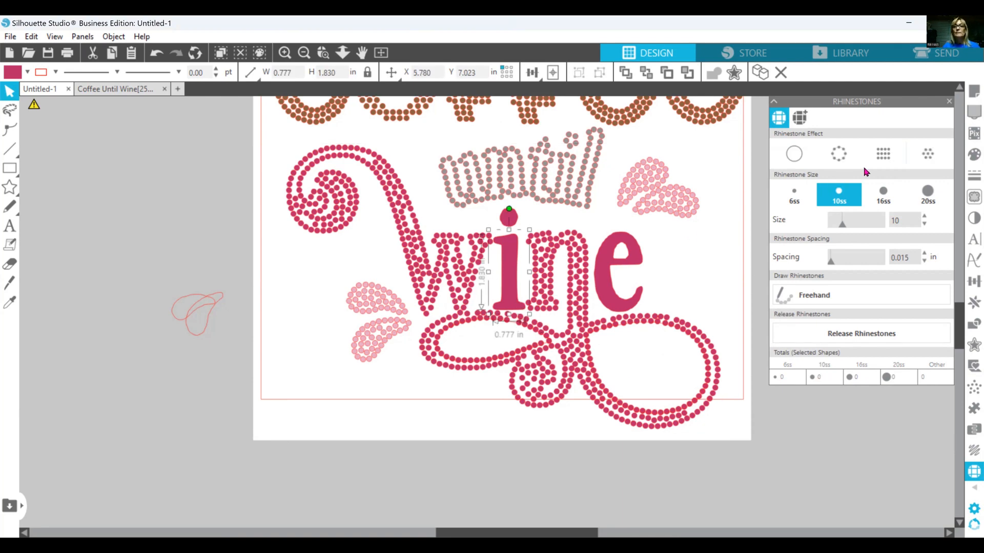
left_click(921, 157)
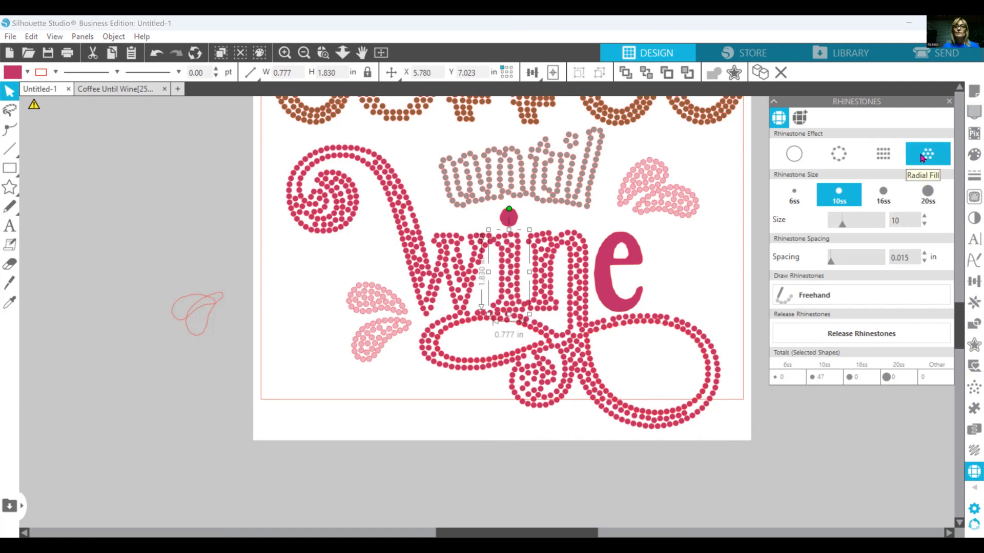
left_click(887, 160)
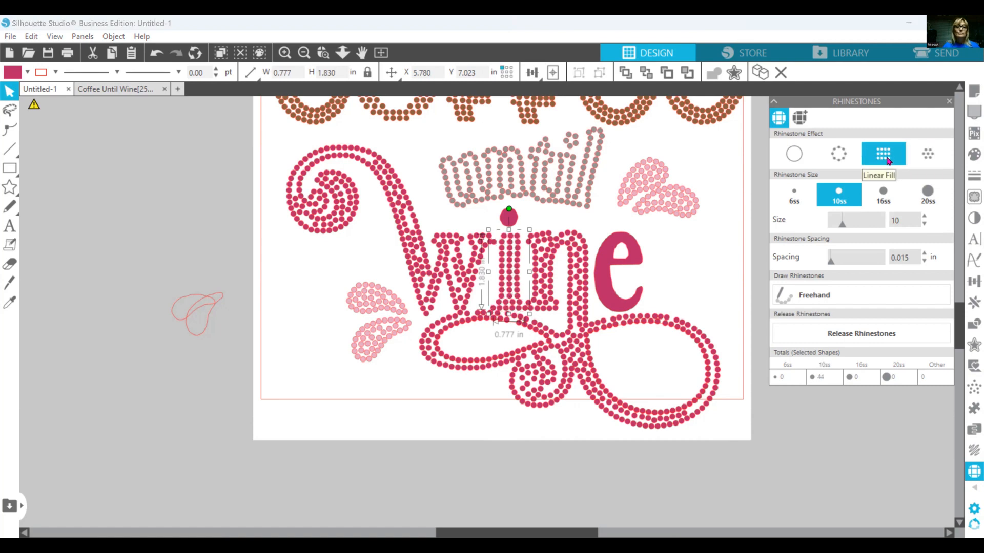
left_click(928, 161)
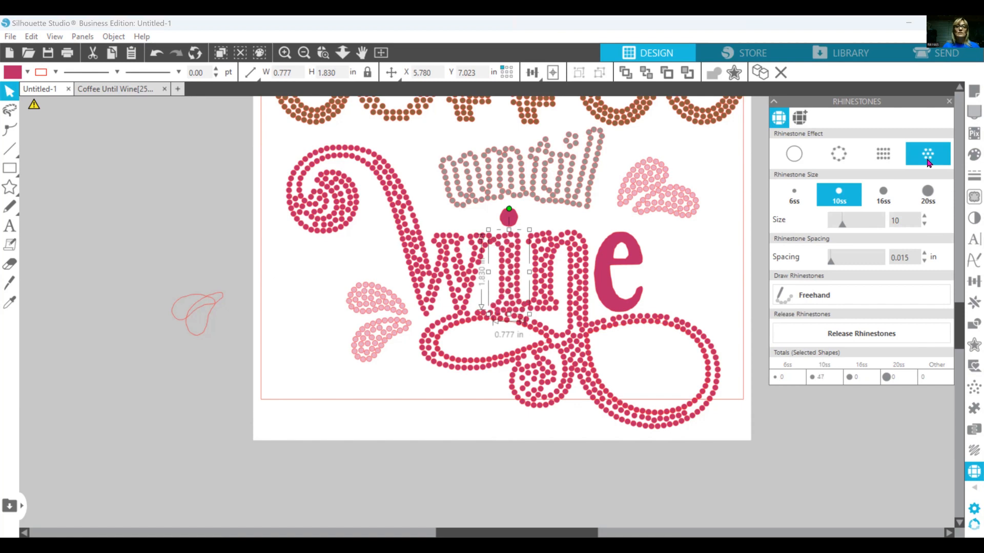
left_click(884, 160)
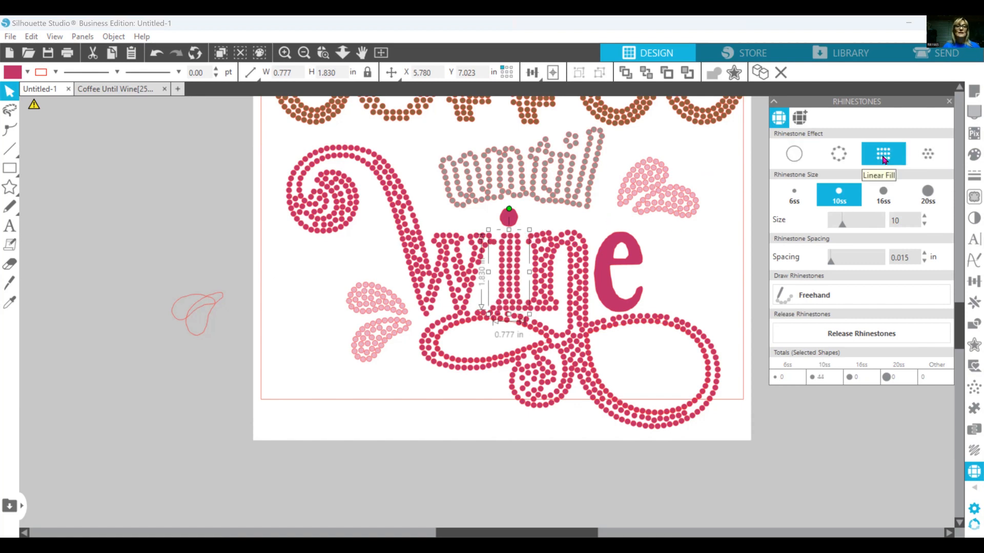
left_click(930, 155)
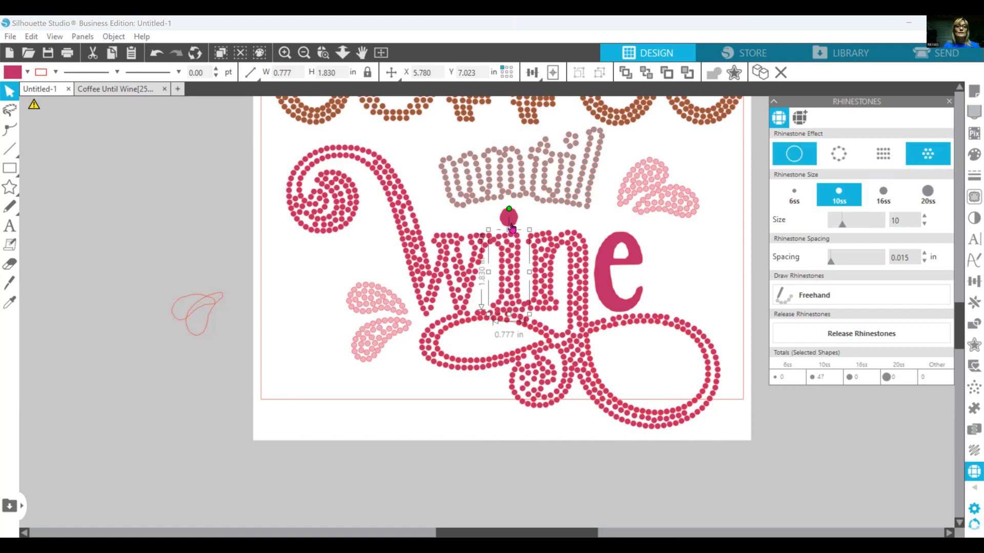
- Apply the 10ss radial rhinestone fill to the dot of the i and to the letter e
left_click(510, 224)
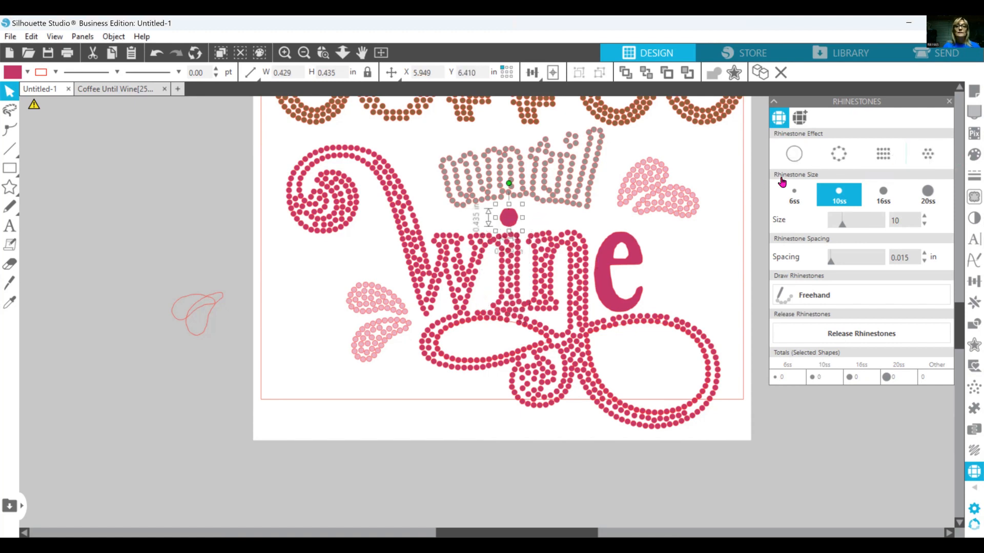
left_click(630, 301)
left_click(914, 161)
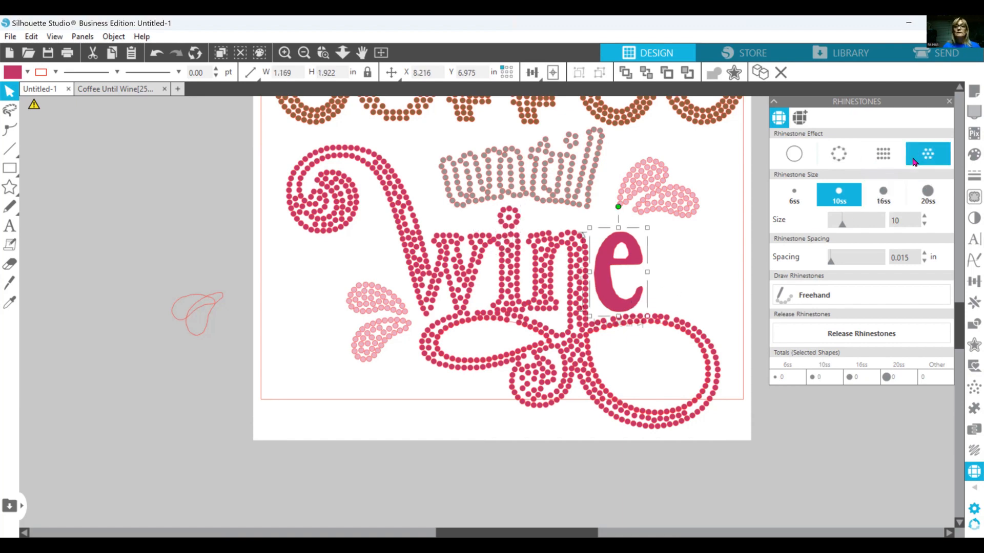
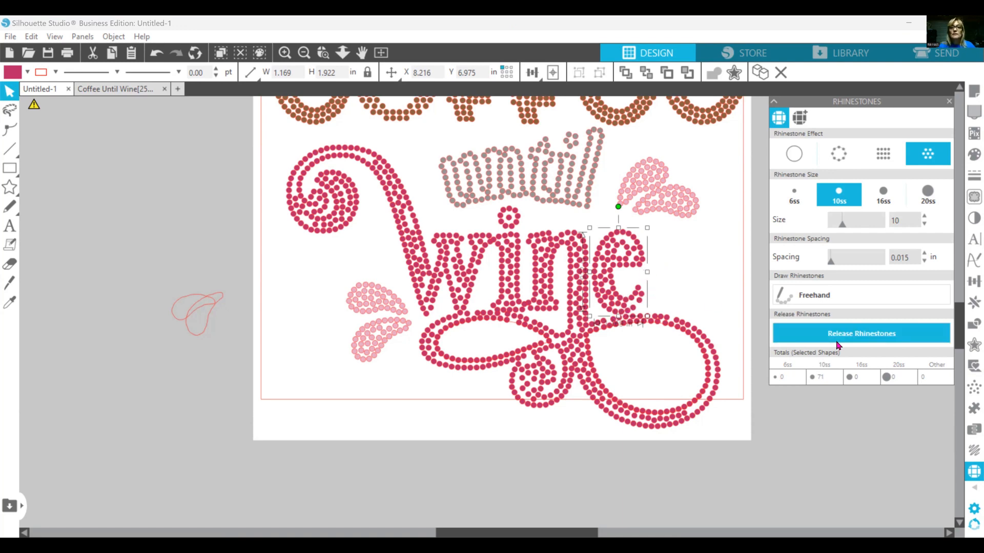
left_click(631, 273)
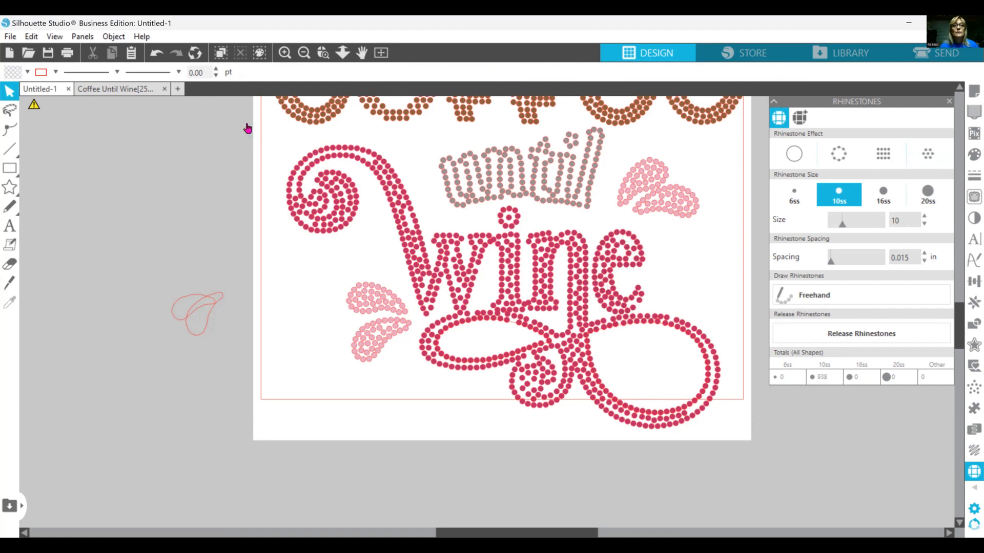
- Duplicate a stone in the upper bowl of the e and place the copy in the gap along its curve
left_click(282, 54)
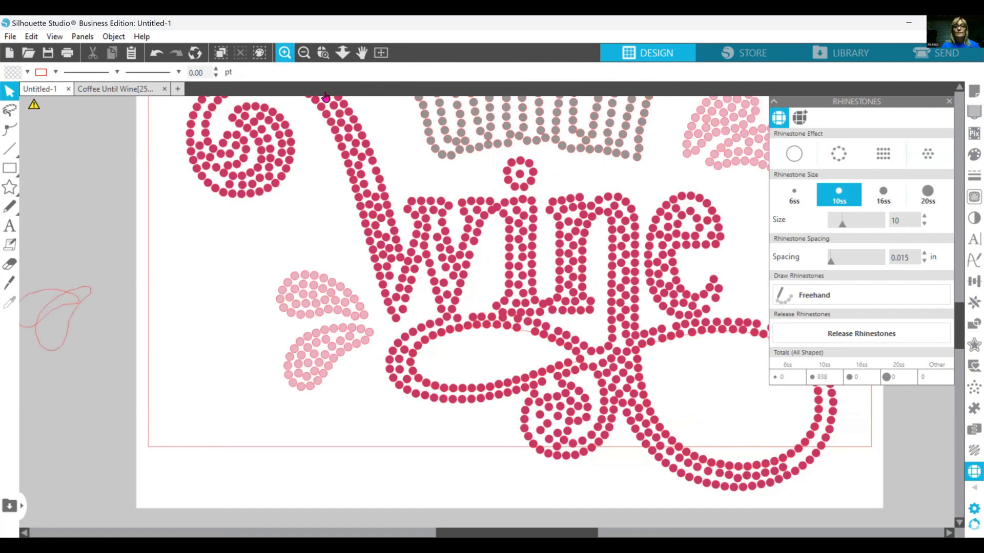
left_click(284, 53)
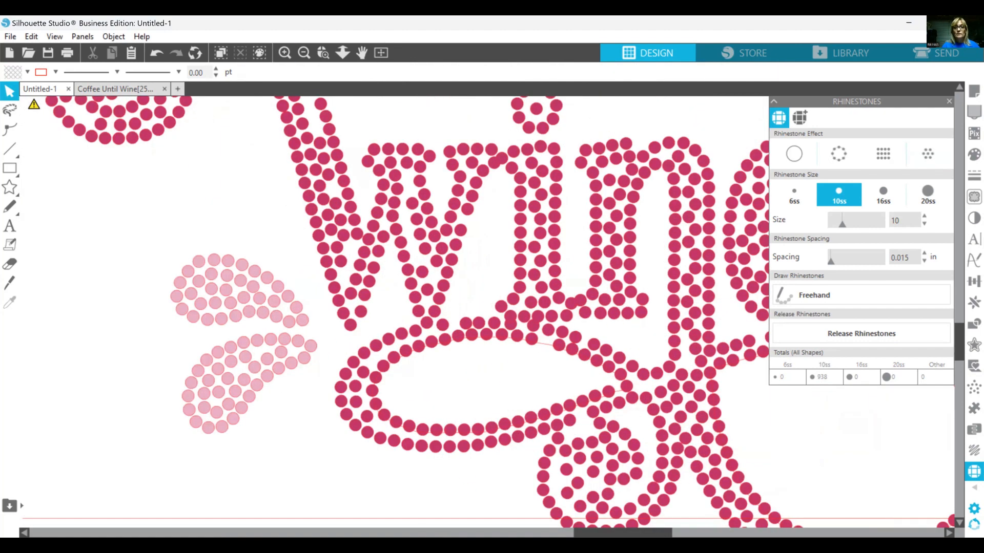
scroll(431, 308, "right", 3)
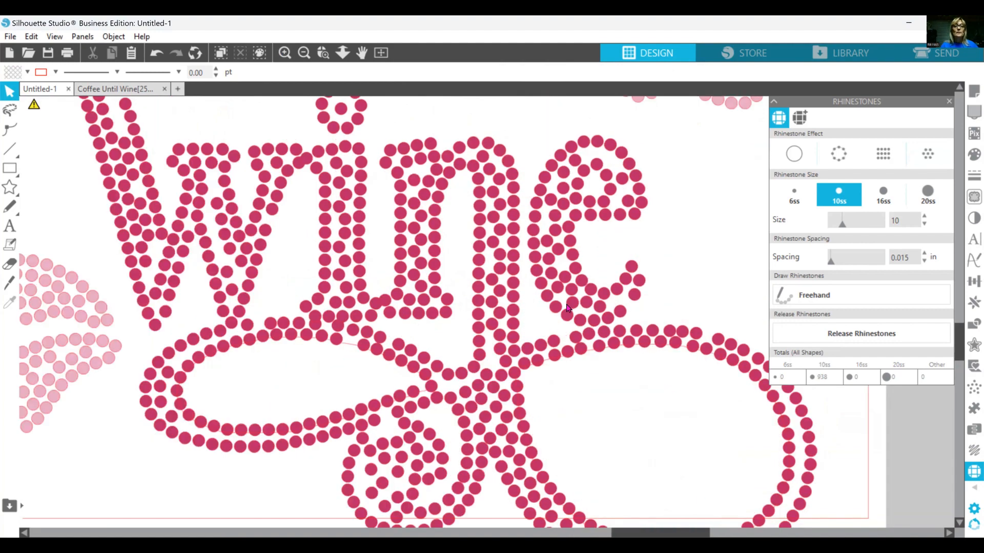
scroll(519, 214, "right", 1)
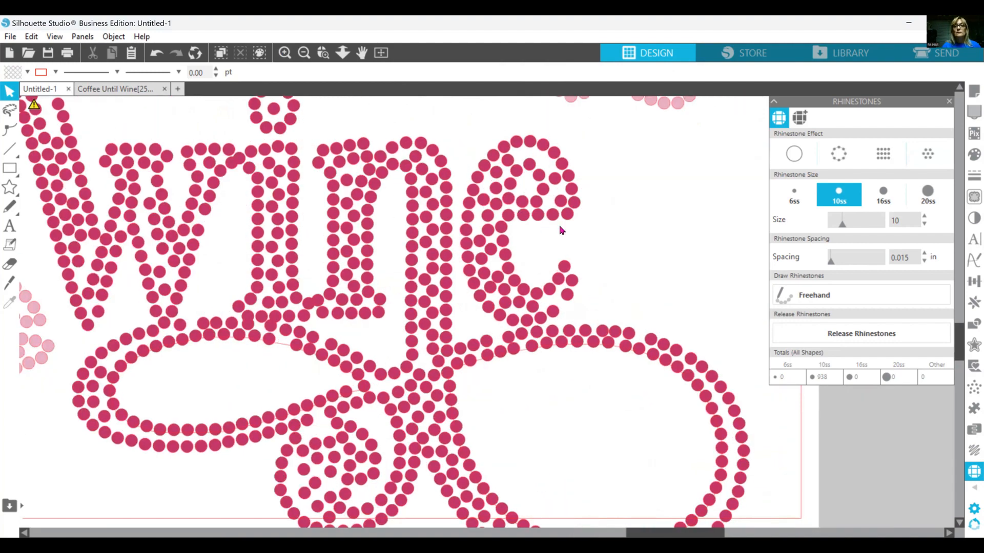
left_click(512, 212)
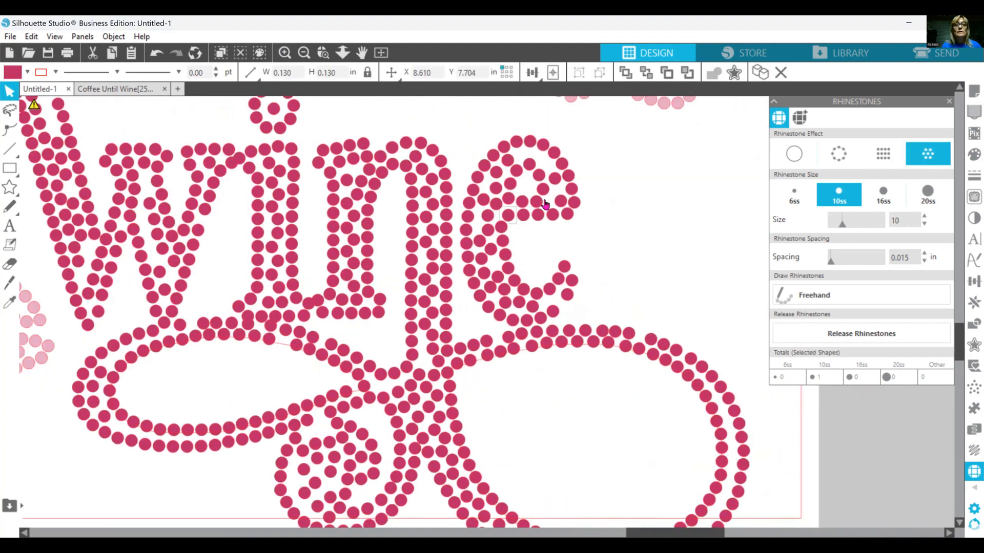
right_click(544, 178)
left_click(584, 276)
left_click_drag(550, 175, 547, 167)
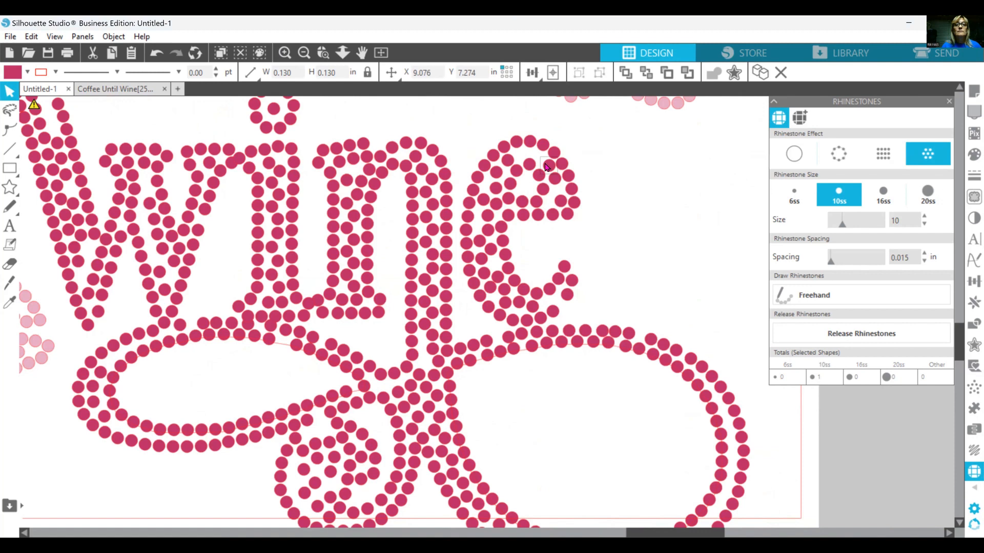
- Duplicate another stone in the upper bowl of the e and space the stones evenly along the curve
right_click(540, 195)
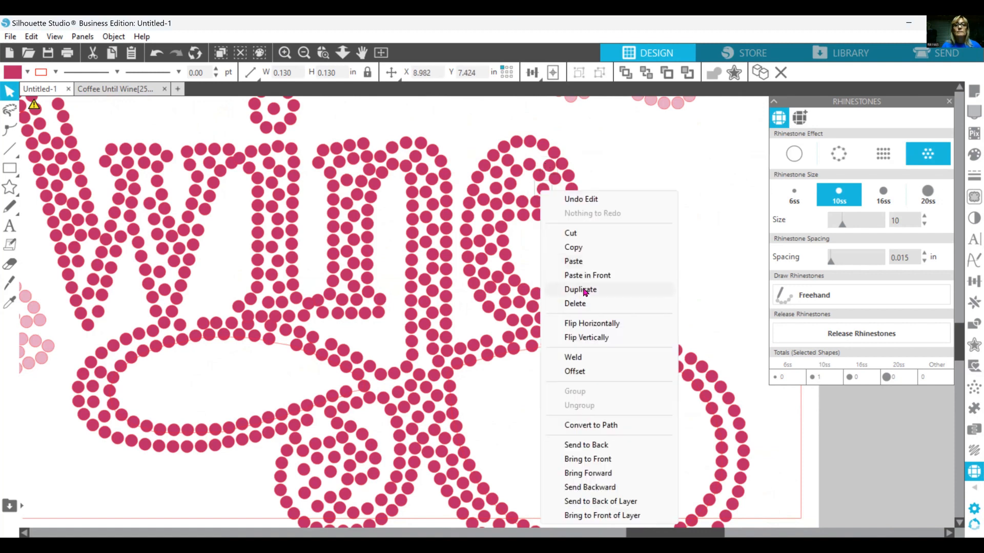
left_click(584, 290)
left_click_drag(556, 197, 540, 162)
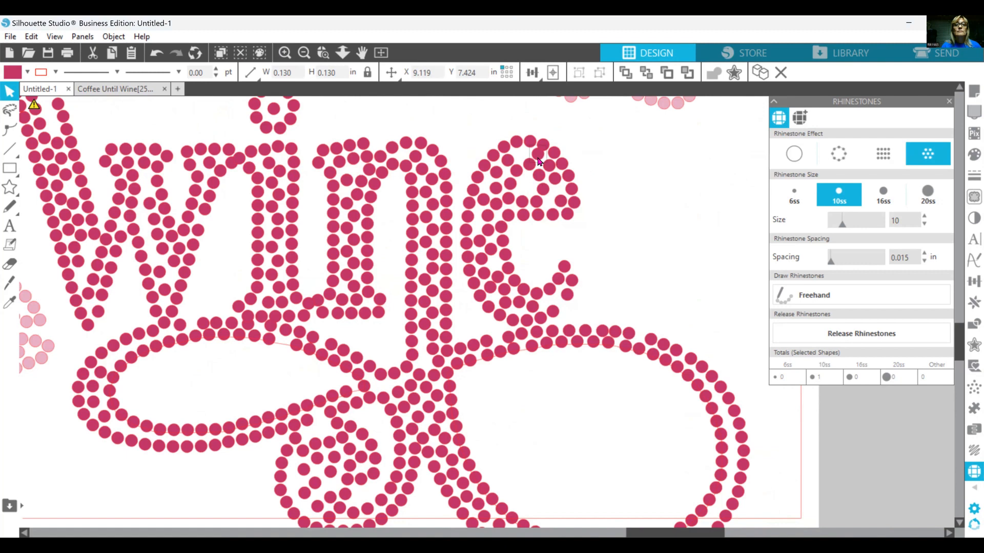
left_click(553, 180)
left_click_drag(555, 183, 544, 165)
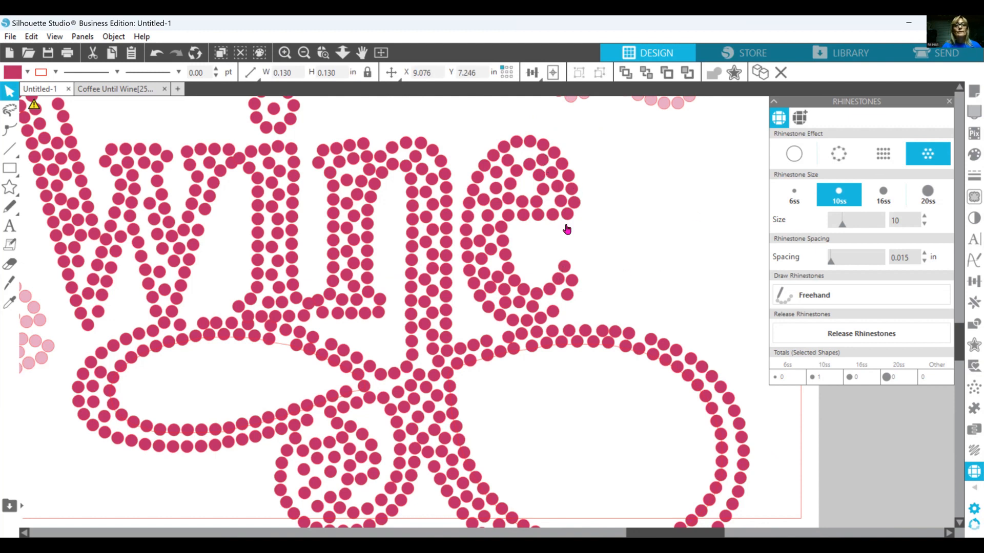
left_click(548, 214)
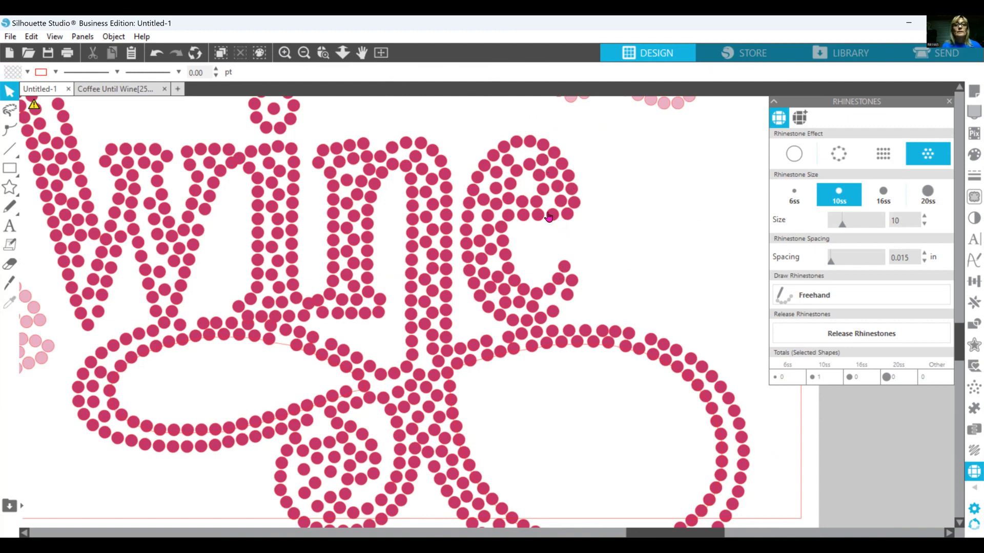
- Duplicate a stone from the top curve of the e and move the copy to the tip of its lower tail
right_click(506, 166)
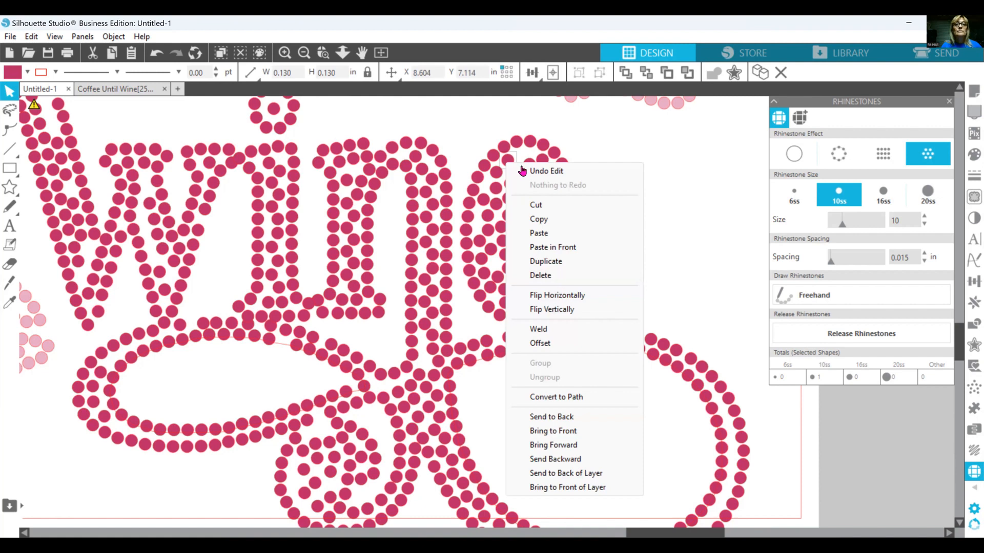
left_click(522, 166)
mouse_move(522, 162)
left_mouse_down()
mouse_move(530, 155)
mouse_move(545, 187)
mouse_move(560, 300)
mouse_move(575, 269)
left_mouse_up()
left_click(567, 282)
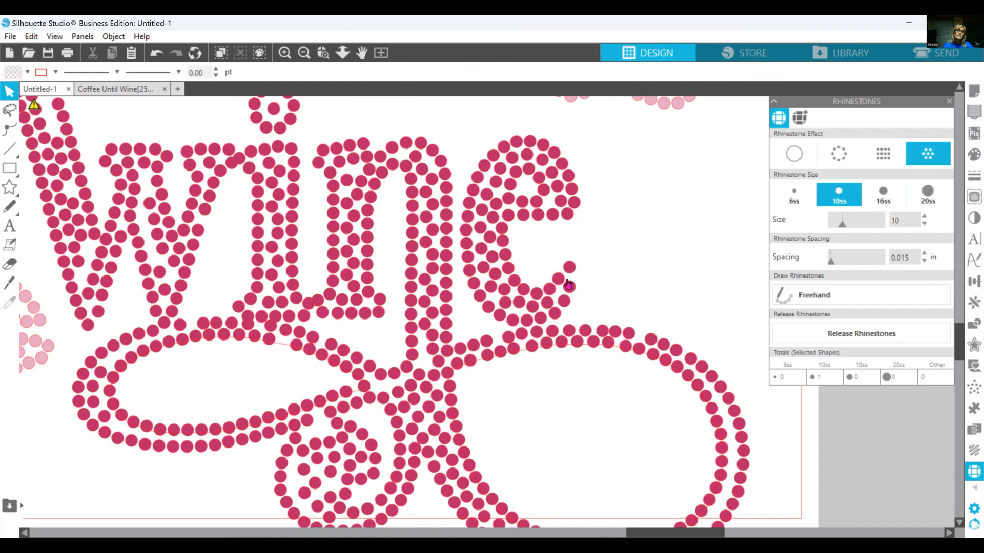
- Nudge the stones at the end of the lower tail of the e to even out their spacing
left_click(566, 282)
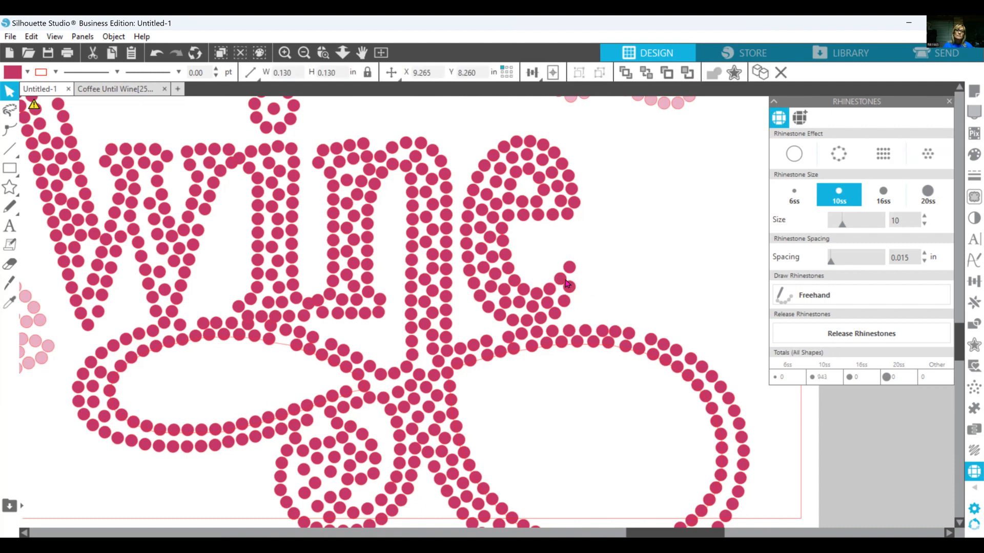
left_click(552, 289)
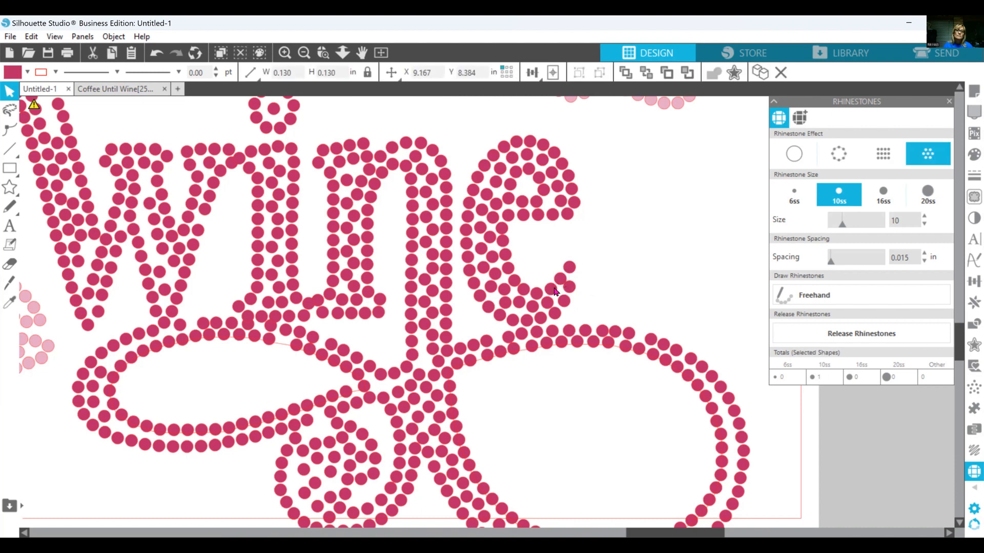
left_click_drag(567, 290, 573, 288)
left_click(572, 288)
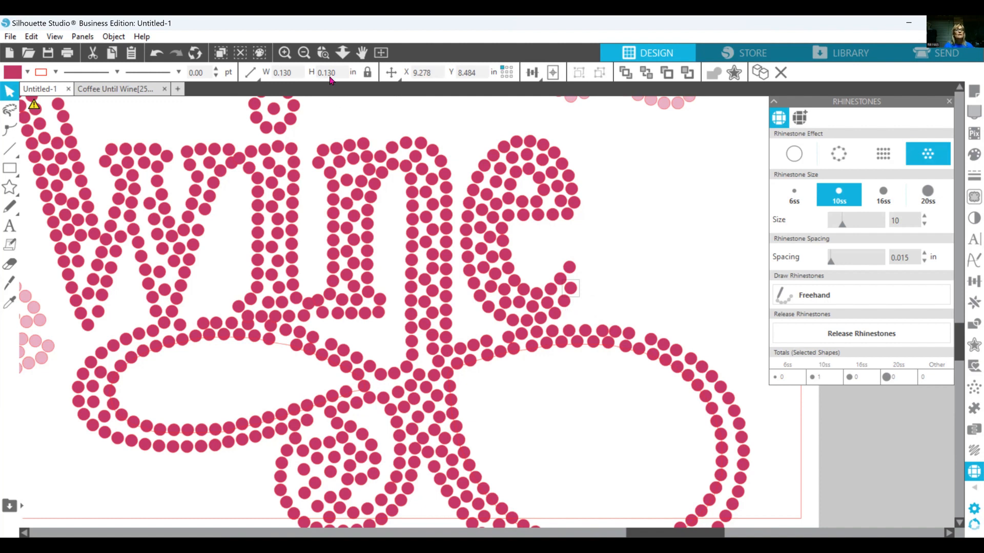
- Select all the stones of the letter e, including those along its lower curve, and group them
left_click(304, 52)
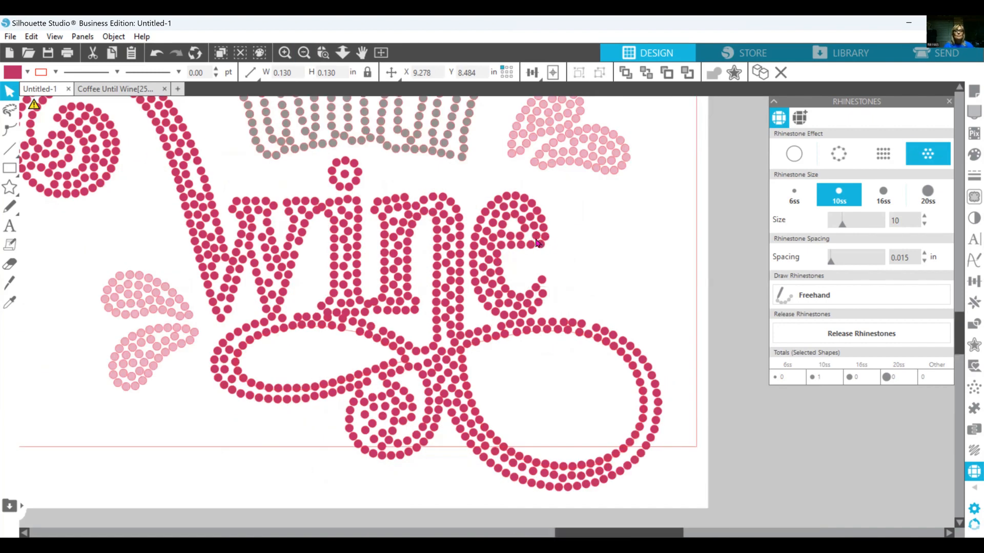
left_click(617, 261)
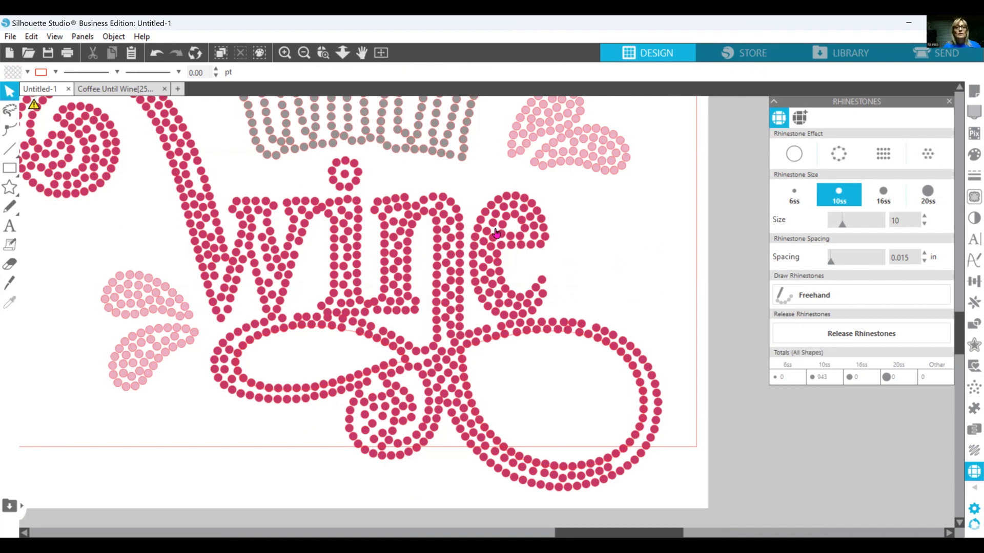
left_click_drag(476, 181, 553, 312)
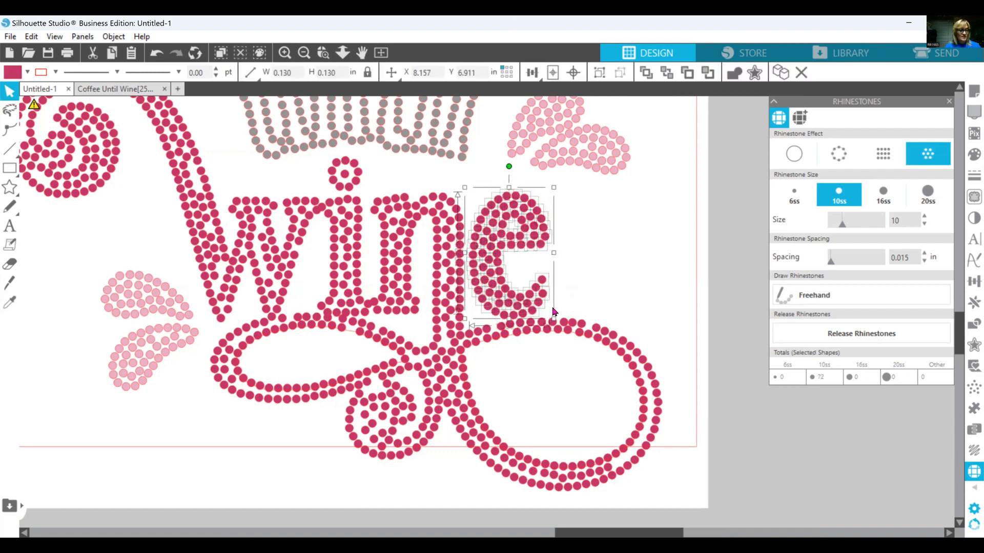
left_click(284, 53)
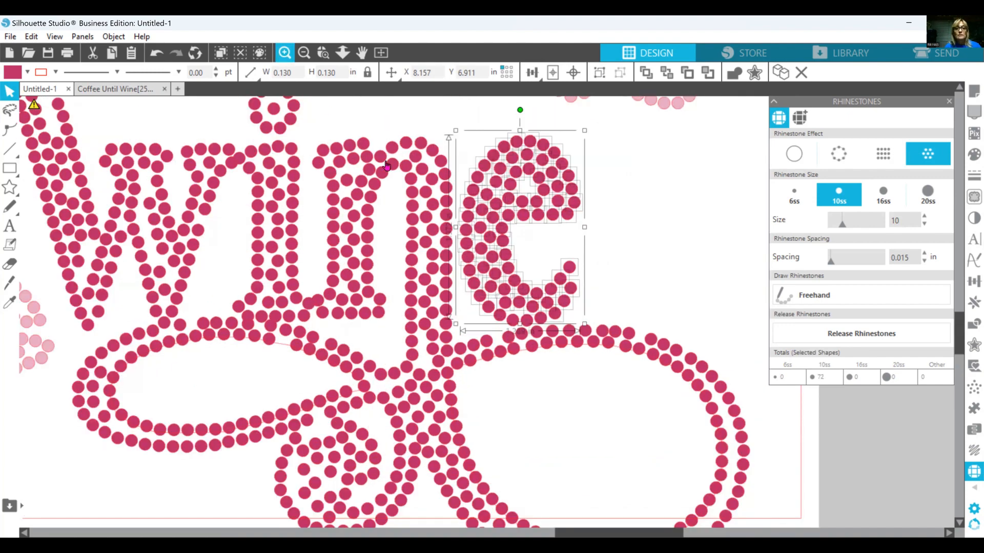
scroll(505, 349, "up", 2)
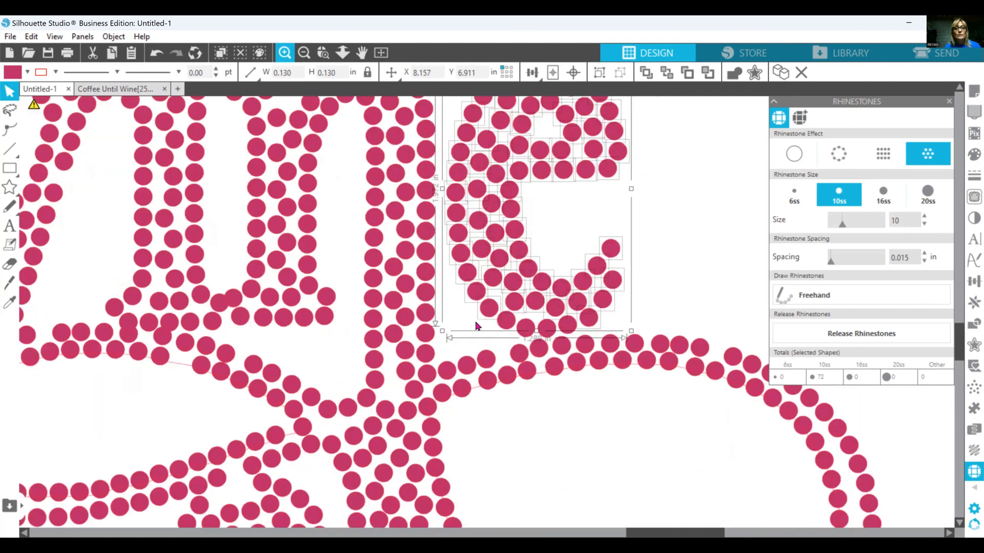
left_click(504, 324, "shift")
left_click(523, 330, "shift")
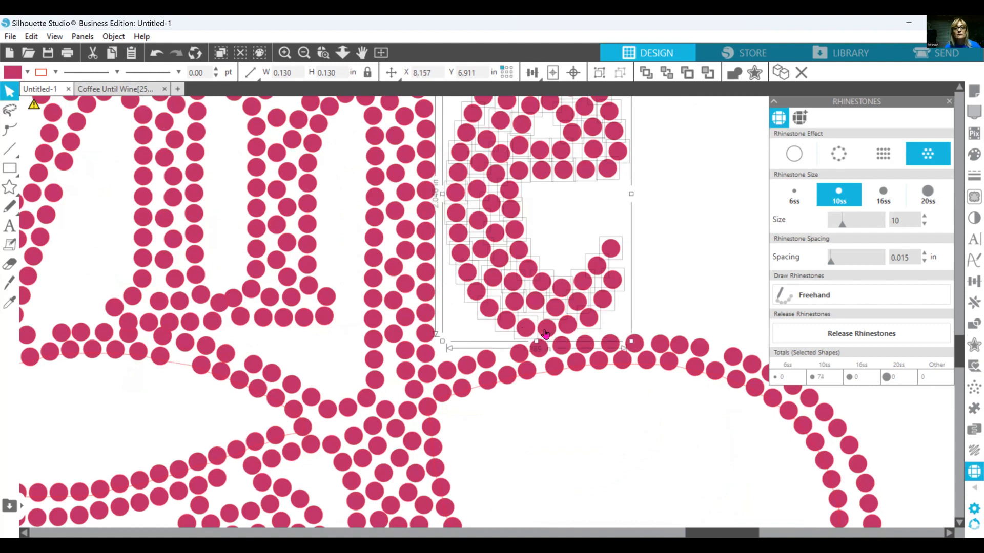
left_click(547, 328, "shift")
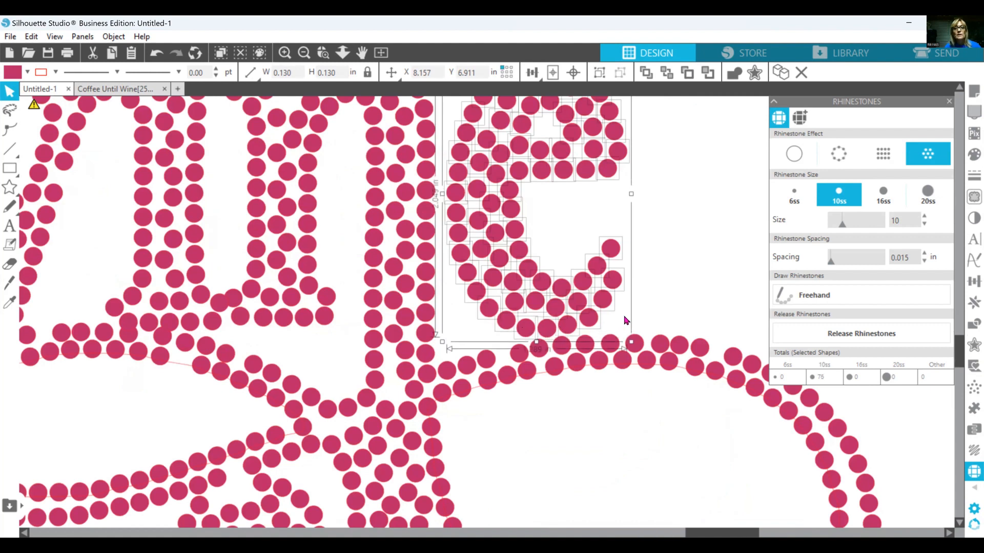
right_click(608, 290)
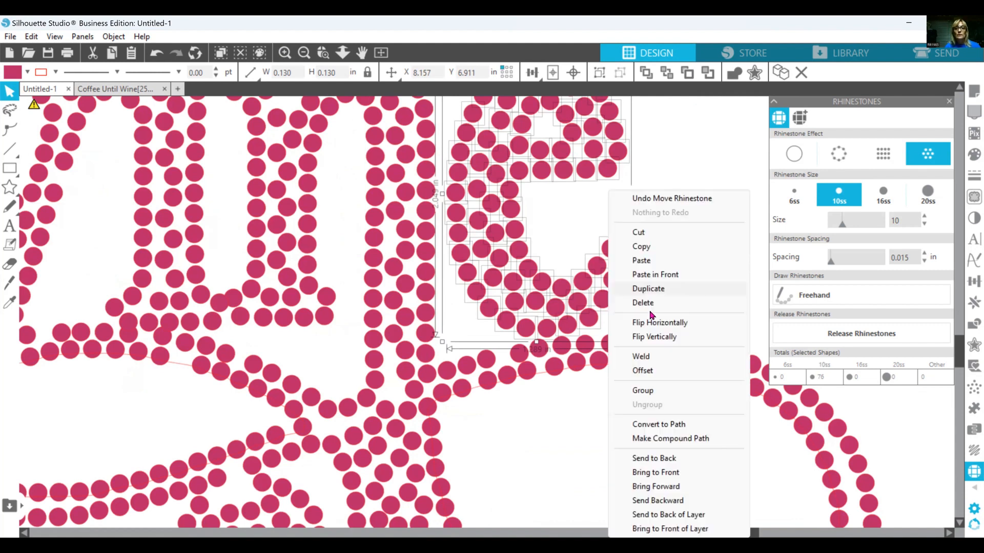
left_click(659, 394)
- Turn the grouped e stones into a compound path and fill it with the dark pink B72569
right_click(594, 305)
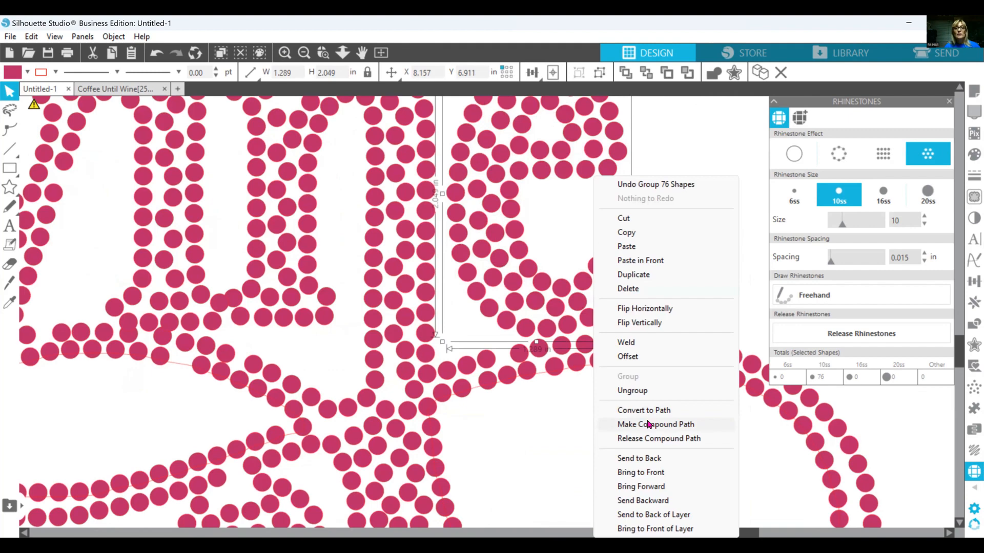
left_click(649, 424)
scroll(592, 226, "up", 2)
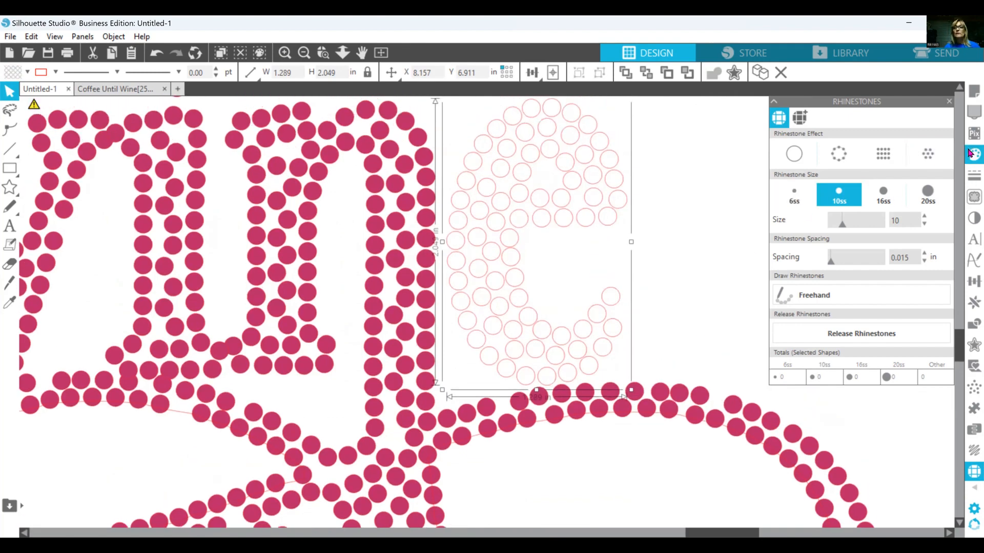
left_click(779, 149)
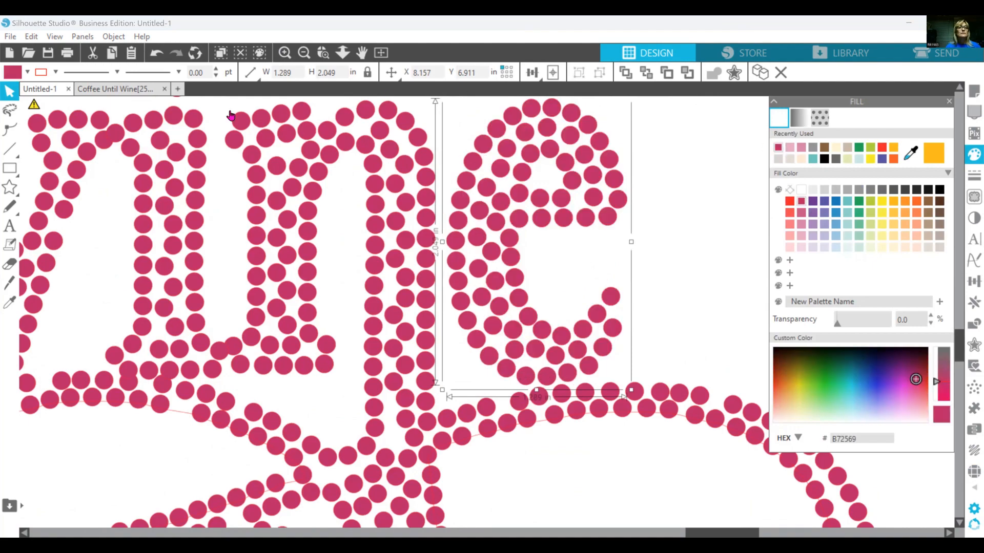
- Select the remaining rhinestone-filled "wine" lettering with its swirls and release it into individual stones
left_click(303, 53)
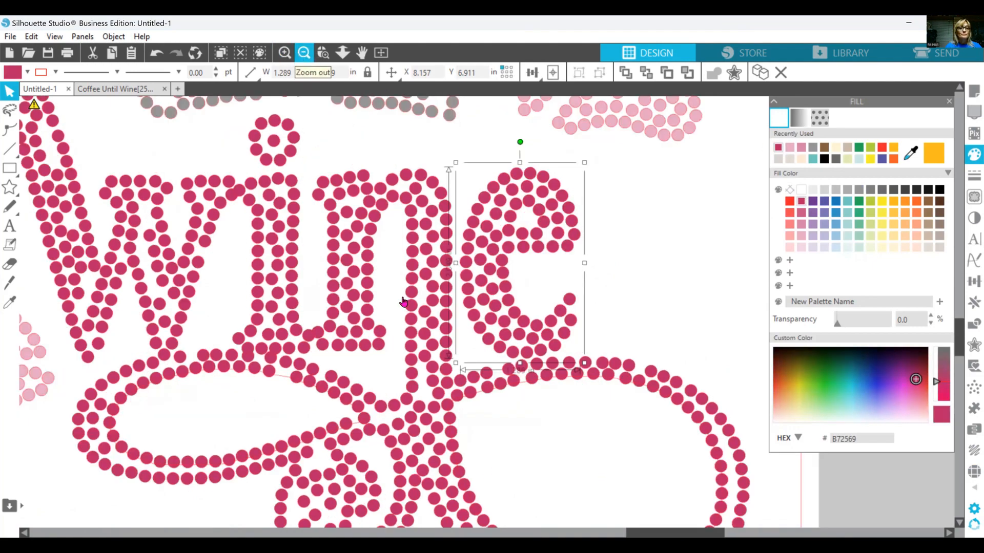
scroll(558, 520, "left", 10)
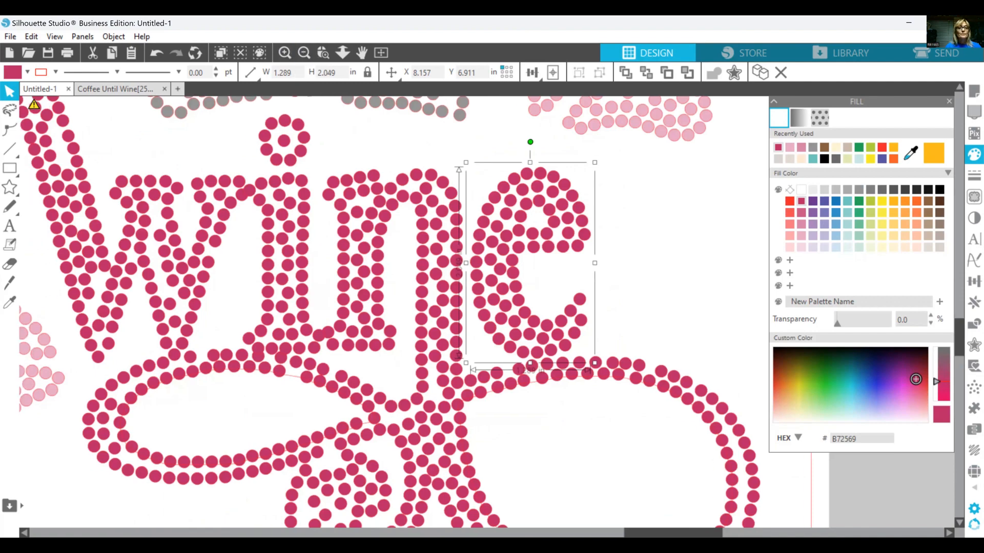
scroll(562, 114, "right", 2)
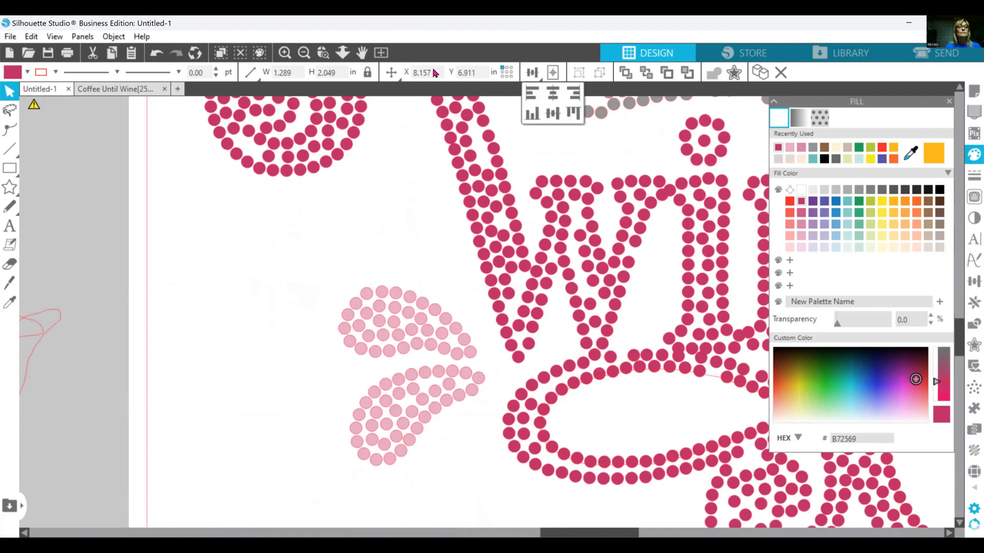
left_click(304, 53)
scroll(409, 241, "down", 1)
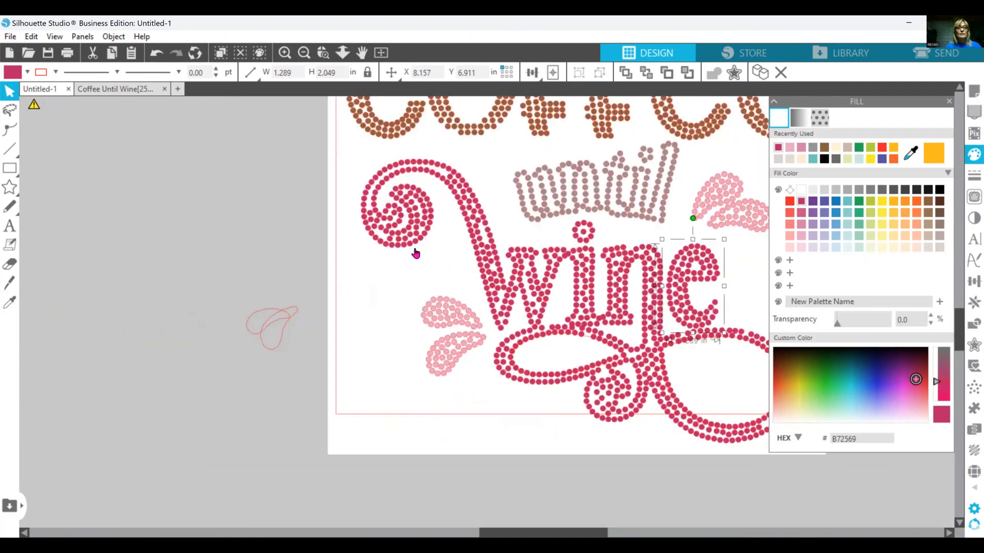
left_click(409, 240)
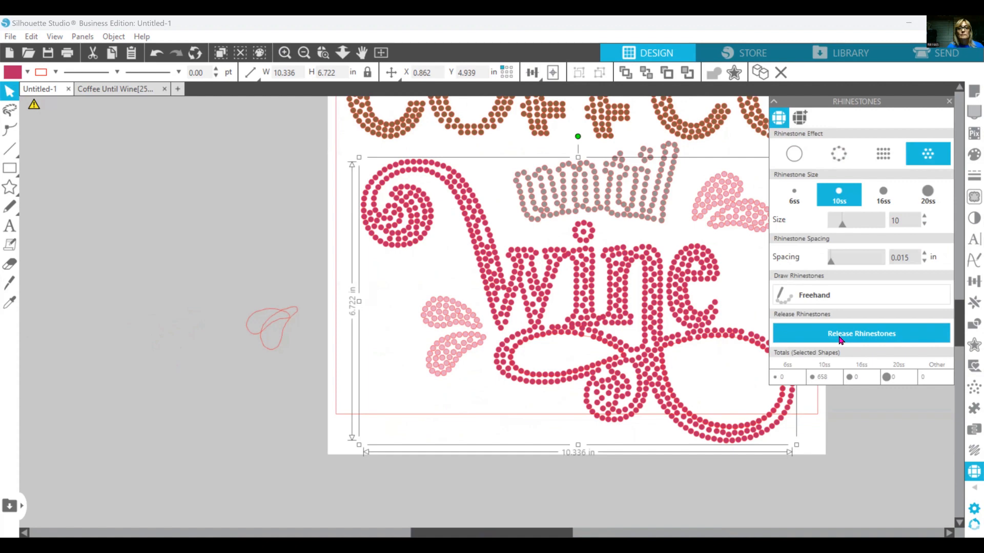
left_click(839, 340)
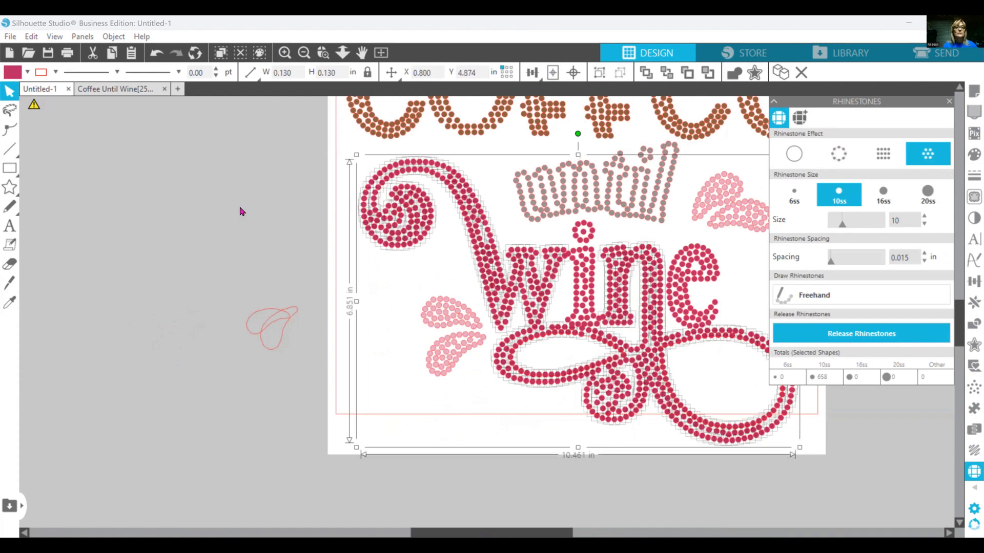
left_click(229, 159)
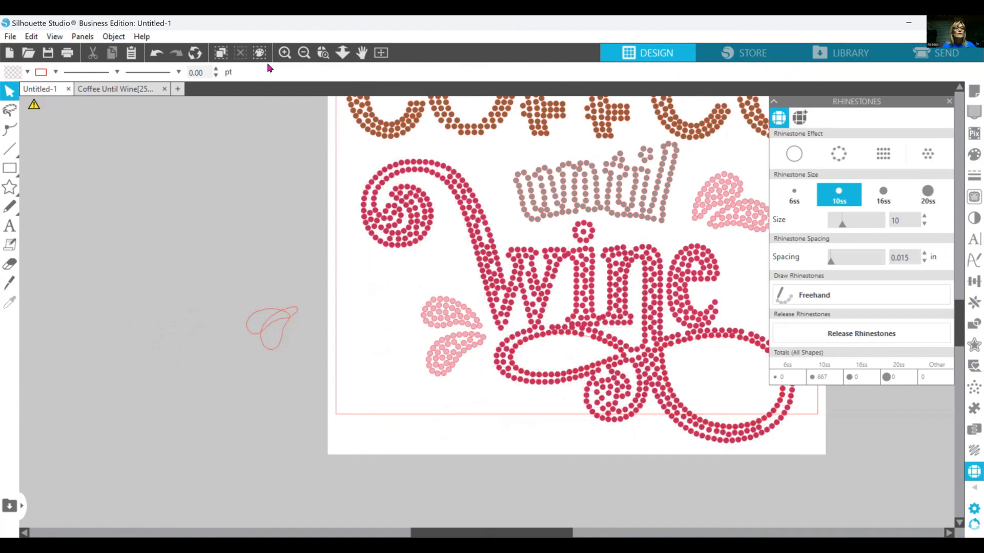
- Duplicate a stone in the curl of the w's swirl and place a stone in the gap along the curl's lower edge
left_click(283, 57)
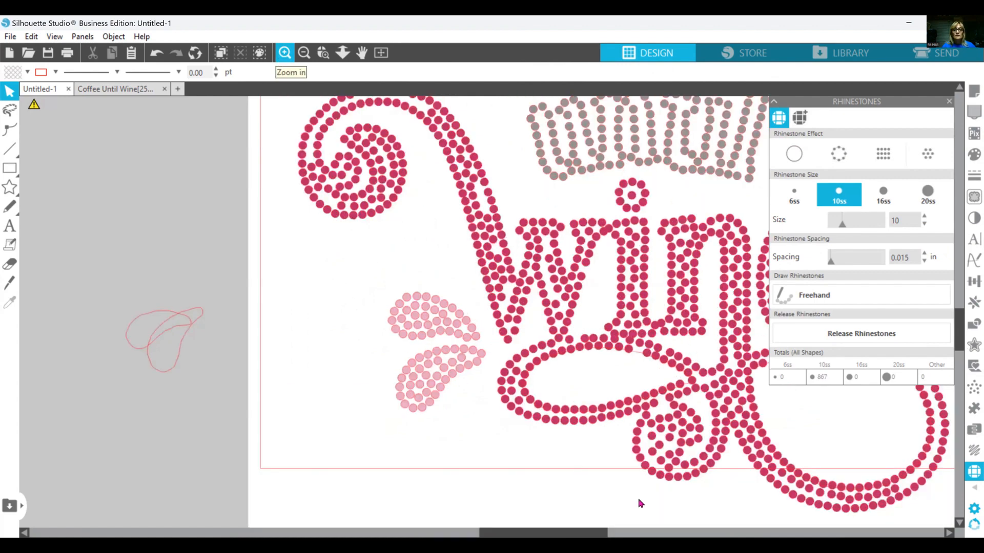
scroll(510, 318, "left", 3)
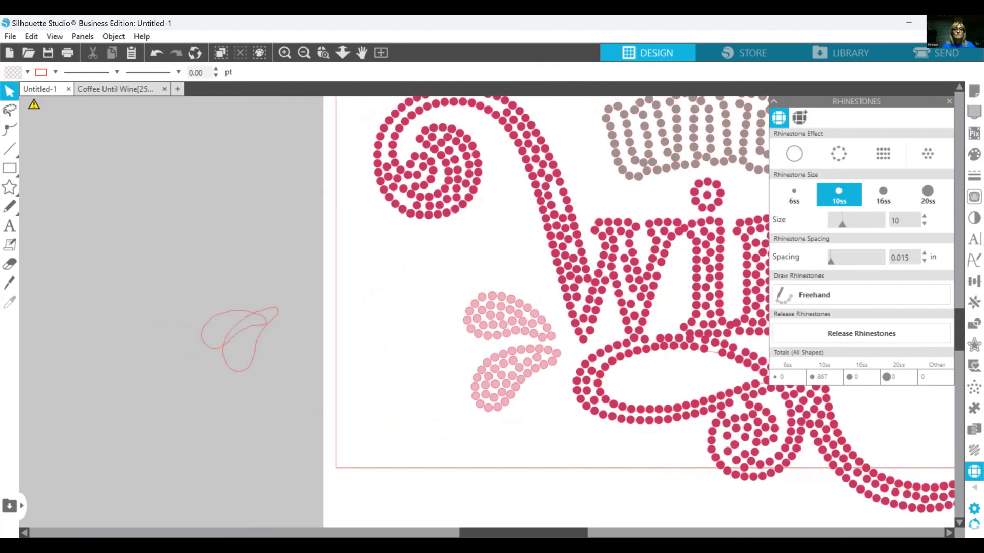
scroll(481, 306, "up", 1)
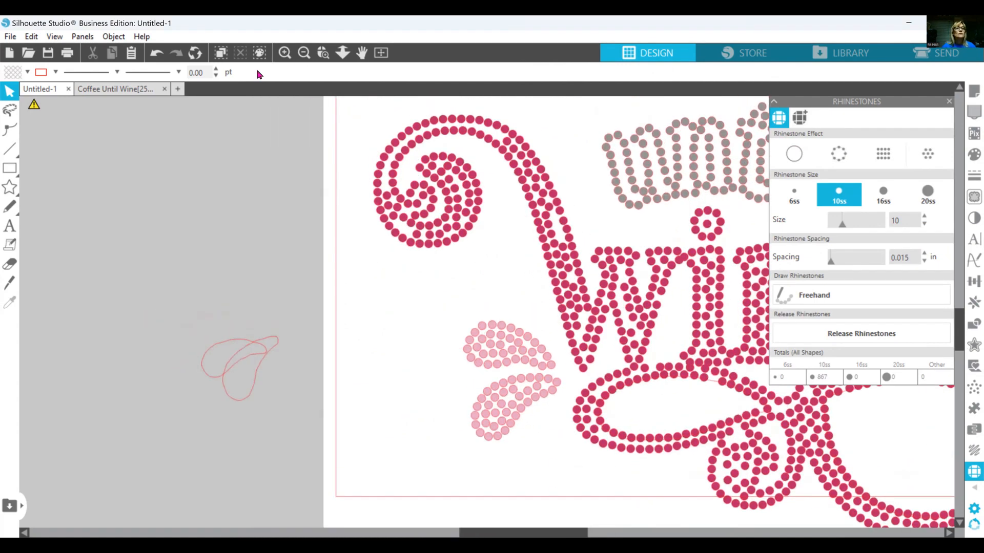
scroll(257, 72, "up", 1)
left_click(285, 53)
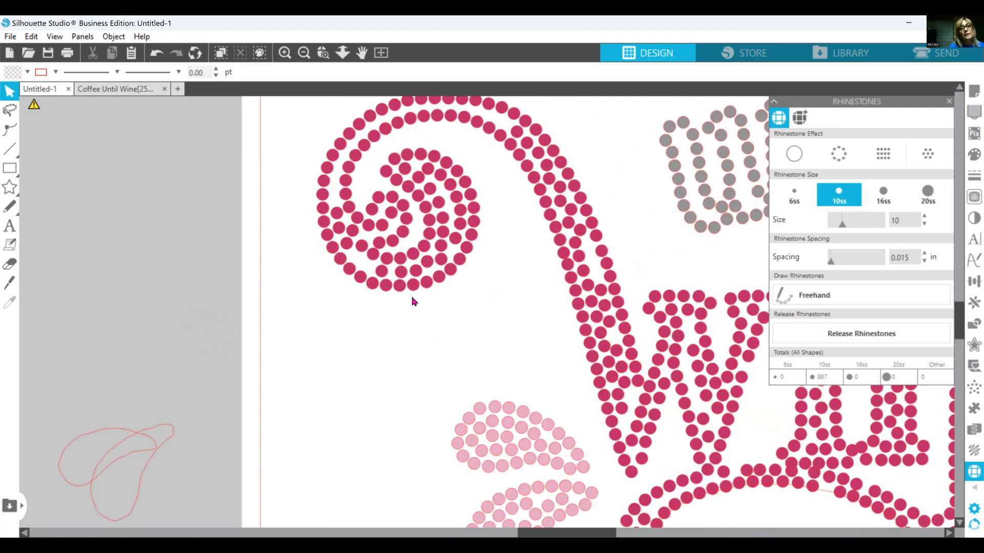
left_click(388, 230)
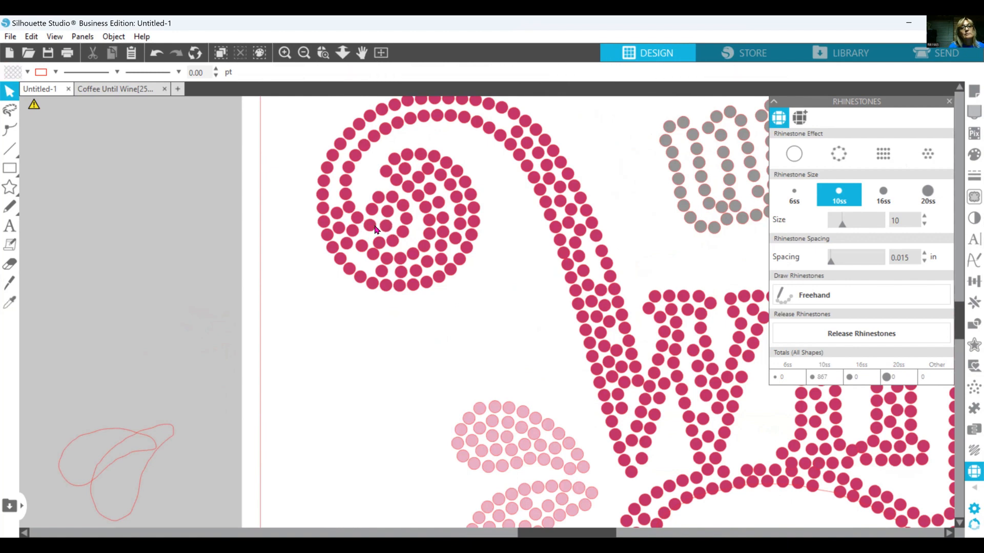
left_click(375, 229)
left_click_drag(385, 237, 360, 265)
right_click(348, 253)
left_click(402, 306)
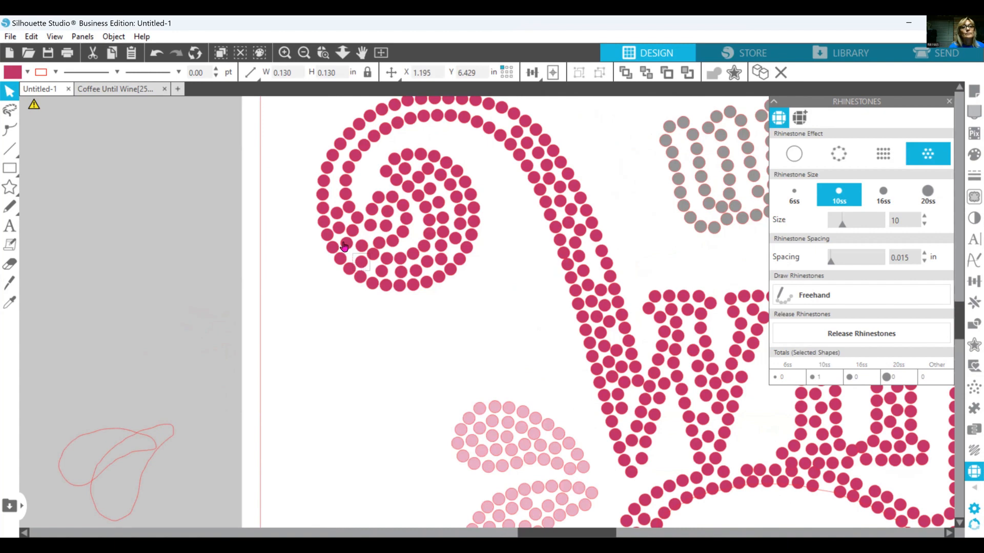
- Duplicate a stone on the curl's outer edge, fit the copy inside it, and even out the neighbouring stones
right_click(328, 199)
left_click(379, 296)
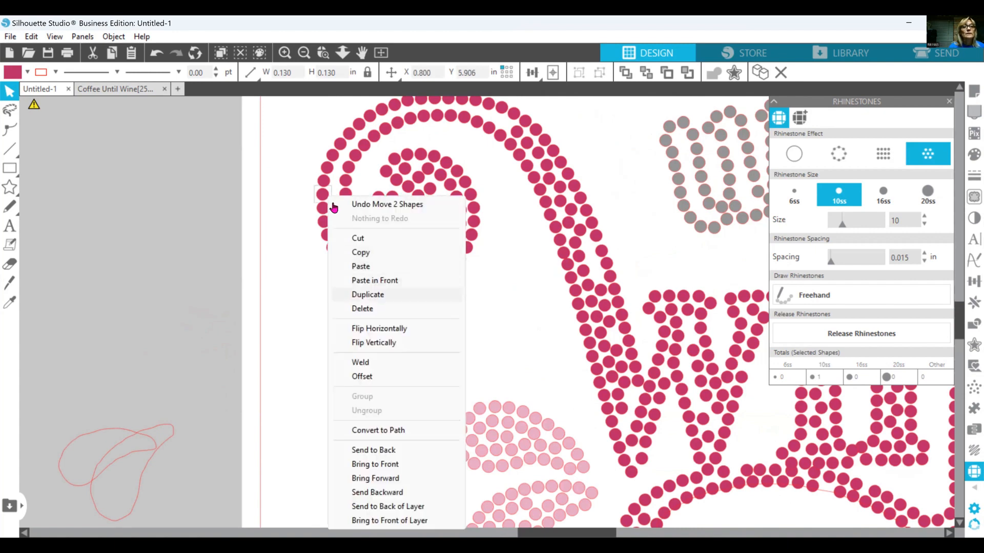
mouse_move(331, 203)
left_mouse_down()
mouse_move(351, 241)
mouse_move(340, 220)
left_mouse_up()
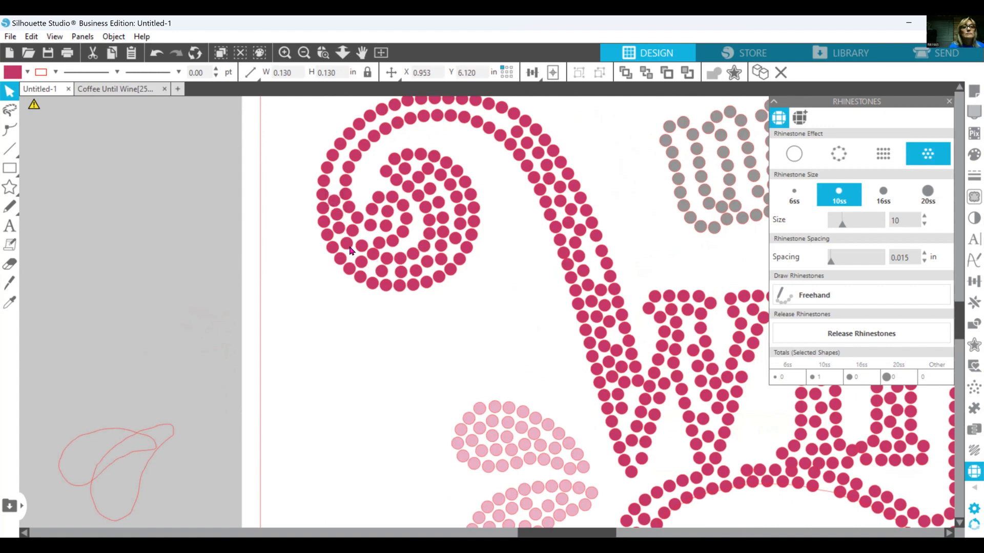
left_click_drag(350, 252, 341, 222)
left_click(338, 208)
left_click(337, 204)
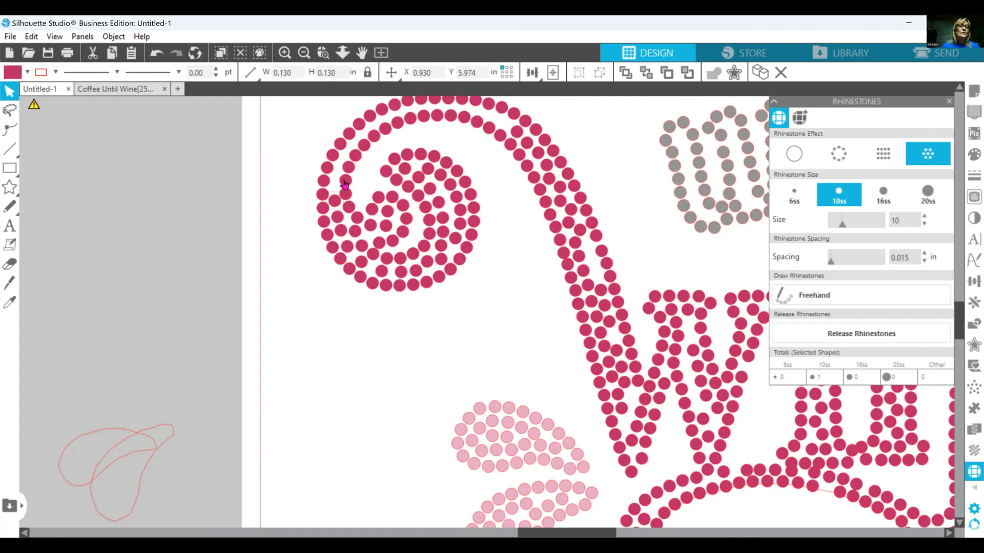
- Nudge the stones along the inner row of the w's swirl arch to even out their spacing
left_click_drag(343, 185, 385, 130)
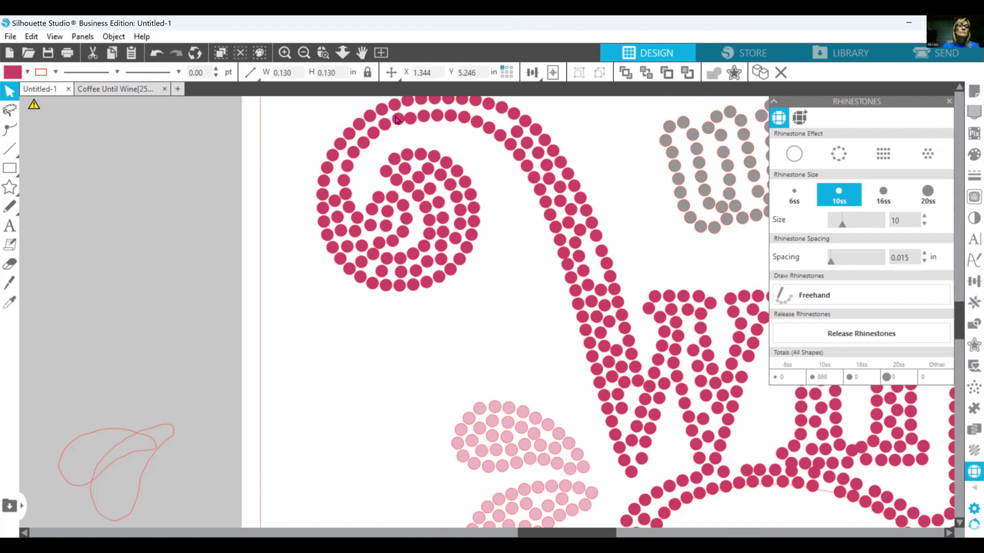
mouse_move(395, 120)
left_mouse_down()
mouse_move(450, 126)
mouse_move(365, 149)
mouse_move(406, 126)
left_mouse_up()
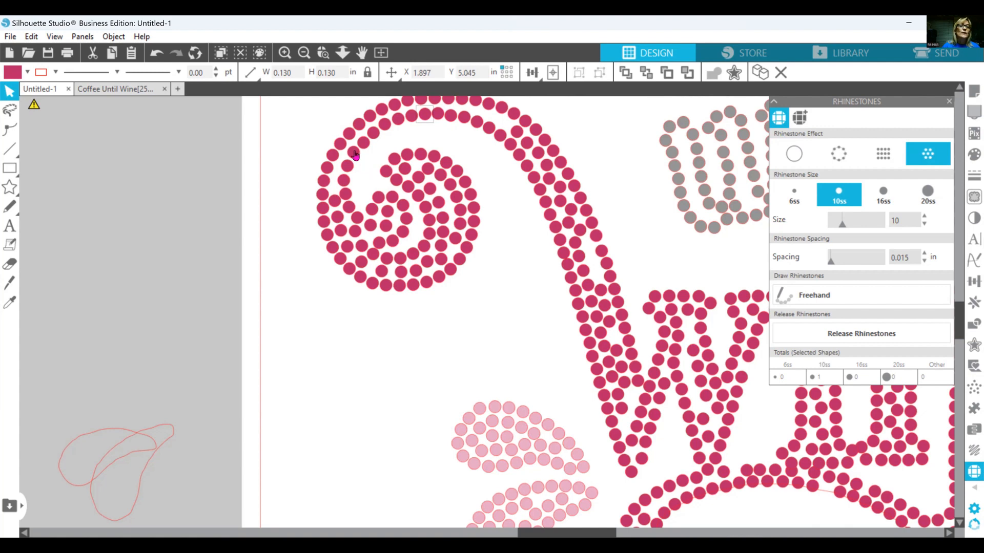
left_click(454, 123)
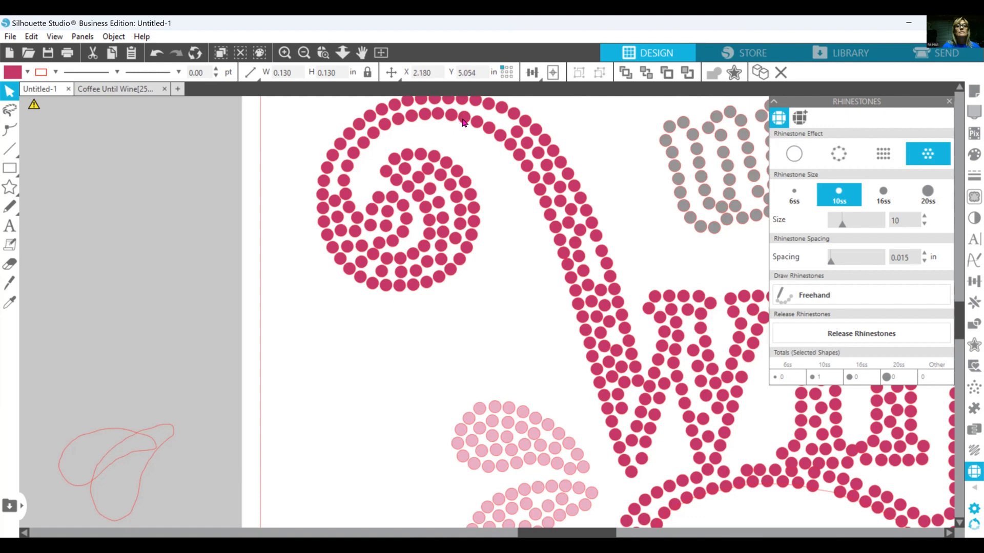
left_click(463, 122)
scroll(394, 164, "up", 2)
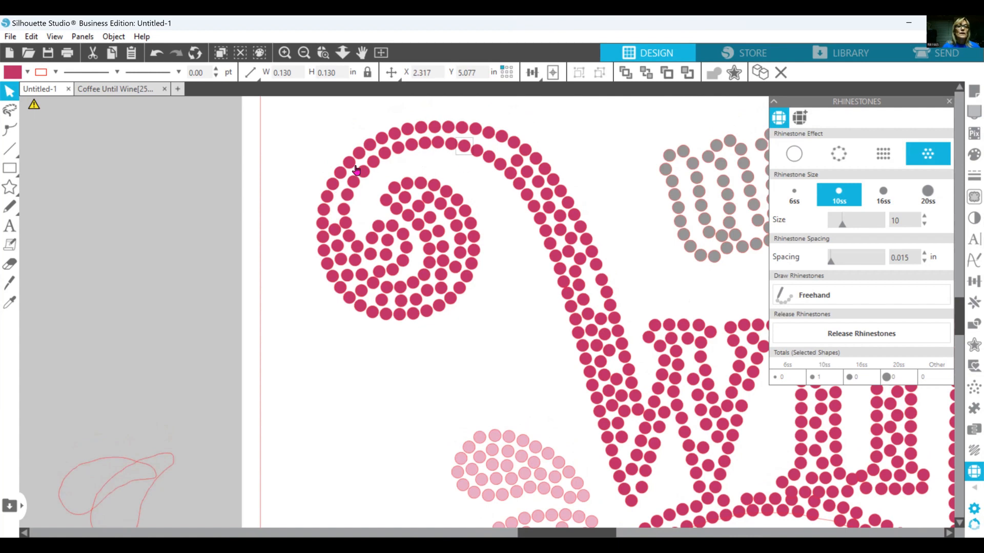
left_click(476, 154)
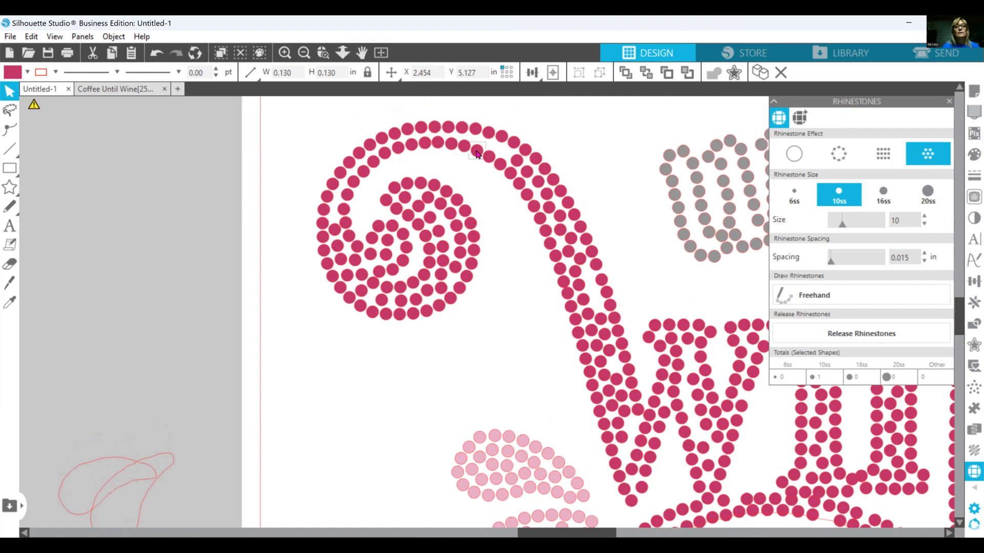
- Duplicate a stone from the arch's inner row and place the copy in the gap where the w's stem begins
right_click(477, 151)
left_click(513, 249)
left_click_drag(497, 154, 513, 154)
left_click_drag(505, 157, 502, 153)
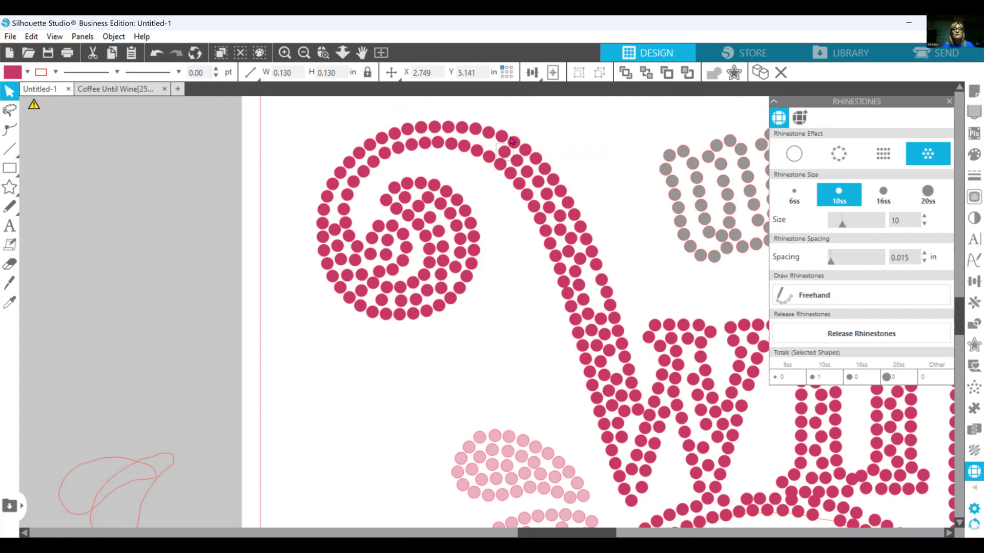
- Duplicate a stone in the middle of the w's long slanted stem to fill the gap between its rows
left_click(581, 293)
right_click(608, 291)
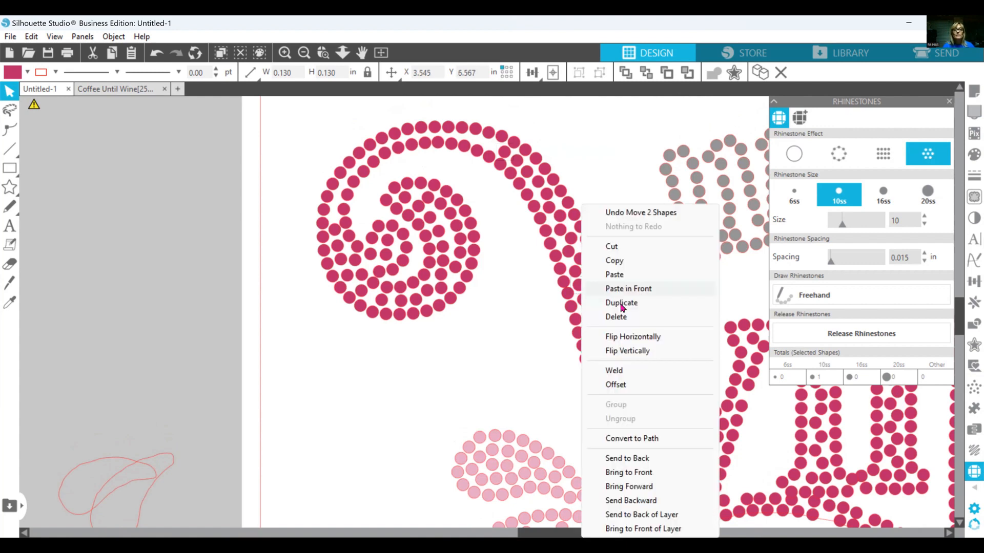
left_click(621, 303)
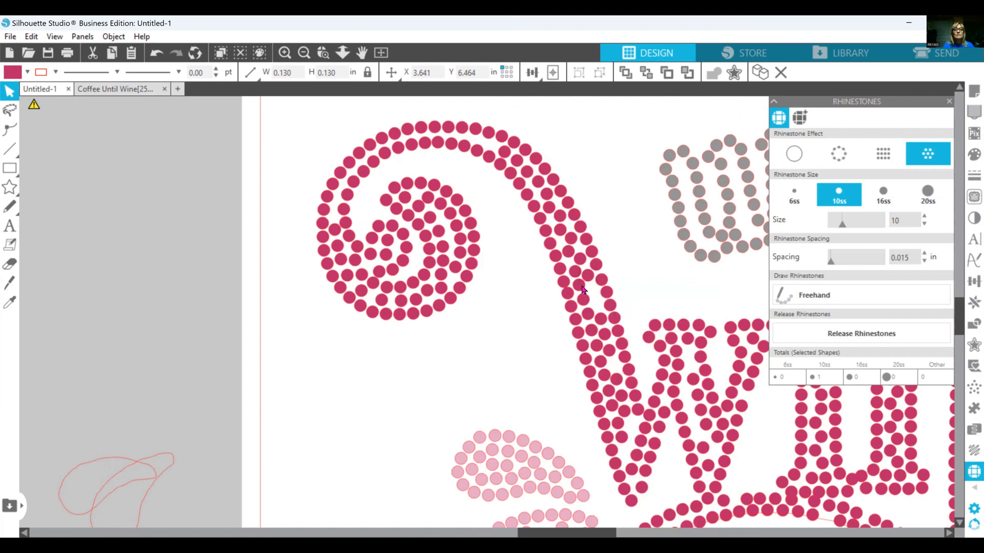
- Duplicate stones inside the middle of the w's slanted stem and space the copies evenly between its outer rows
left_click_drag(583, 291, 585, 307)
right_click(609, 296)
left_click(612, 303)
left_click_drag(592, 293, 589, 310)
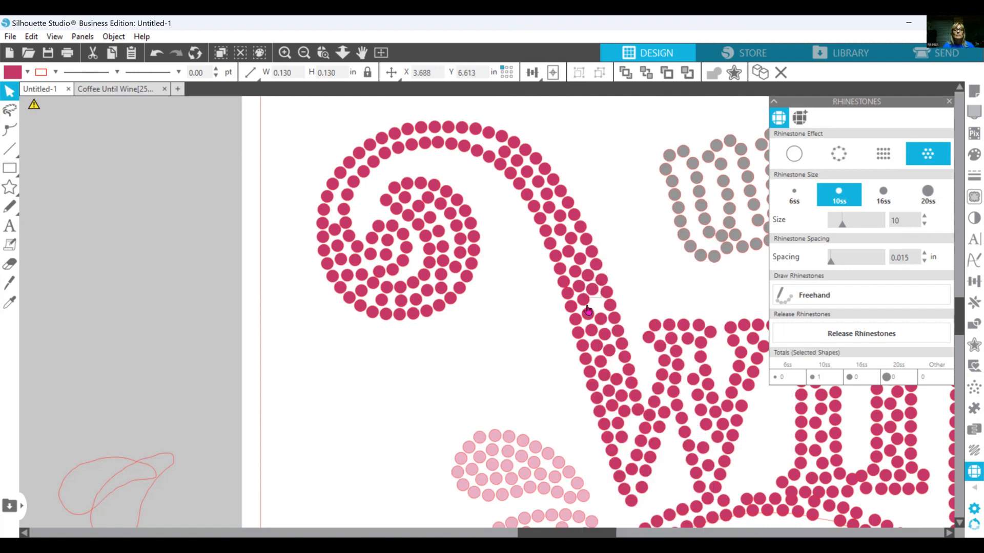
right_click(624, 313)
left_click(624, 303)
- Duplicate stones in the lower part of the w's slanted stem to fill the gaps down to its first point
left_click_drag(606, 372, 605, 371)
right_click(605, 371)
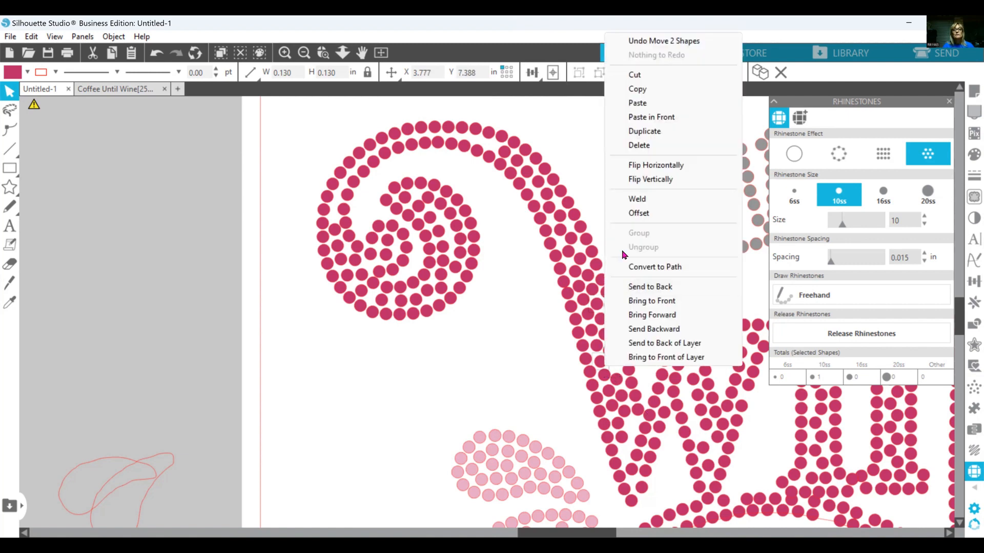
left_click(646, 136)
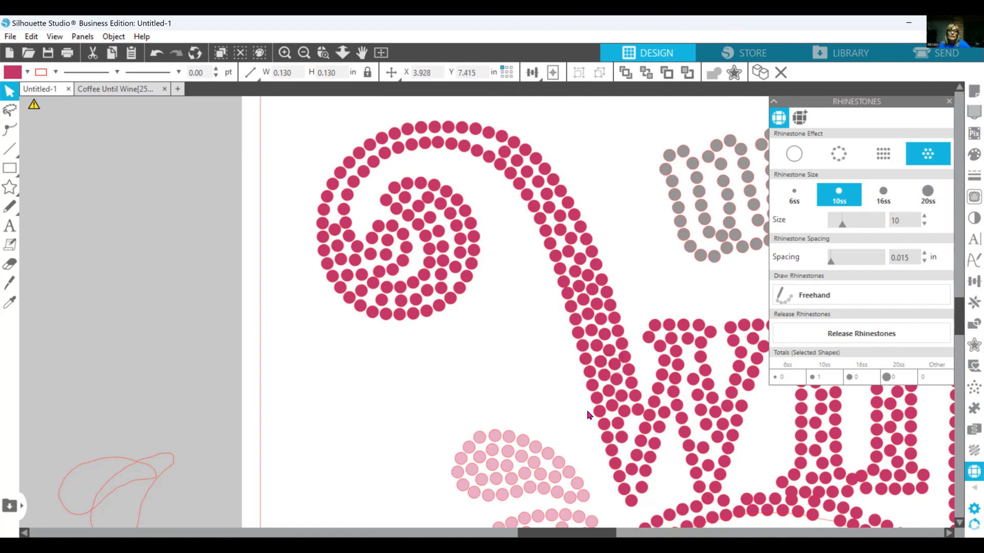
scroll(591, 417, "down", 2)
scroll(533, 482, "right", 2)
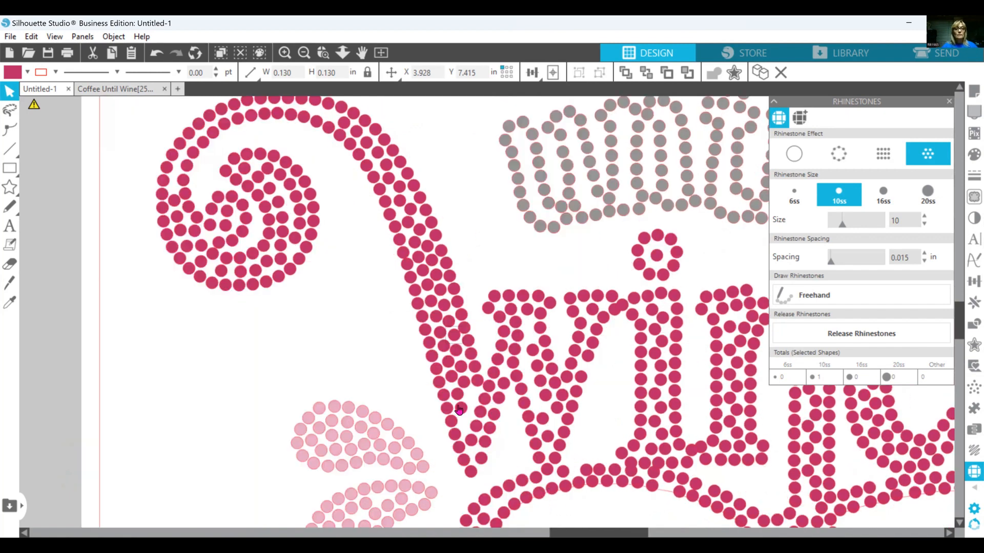
right_click(461, 404)
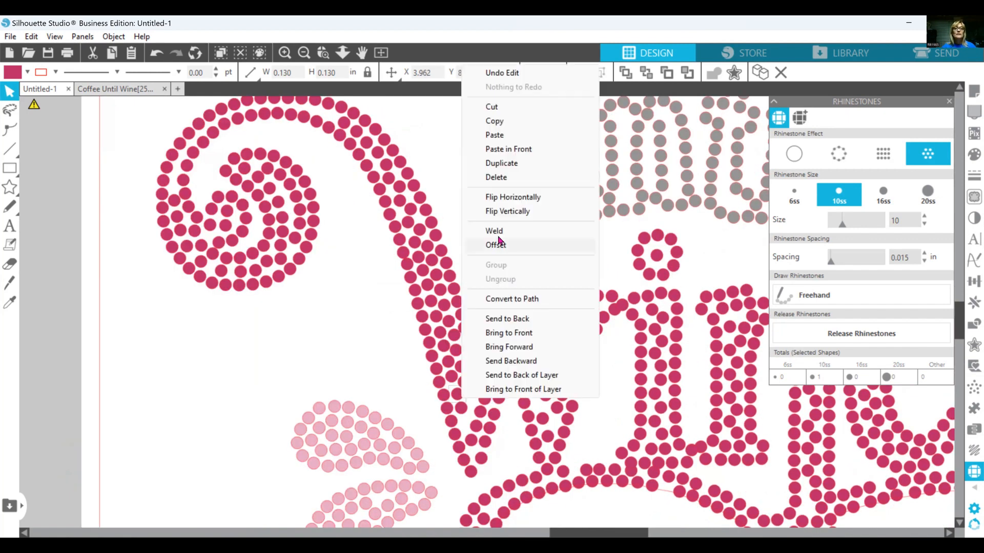
left_click(509, 171)
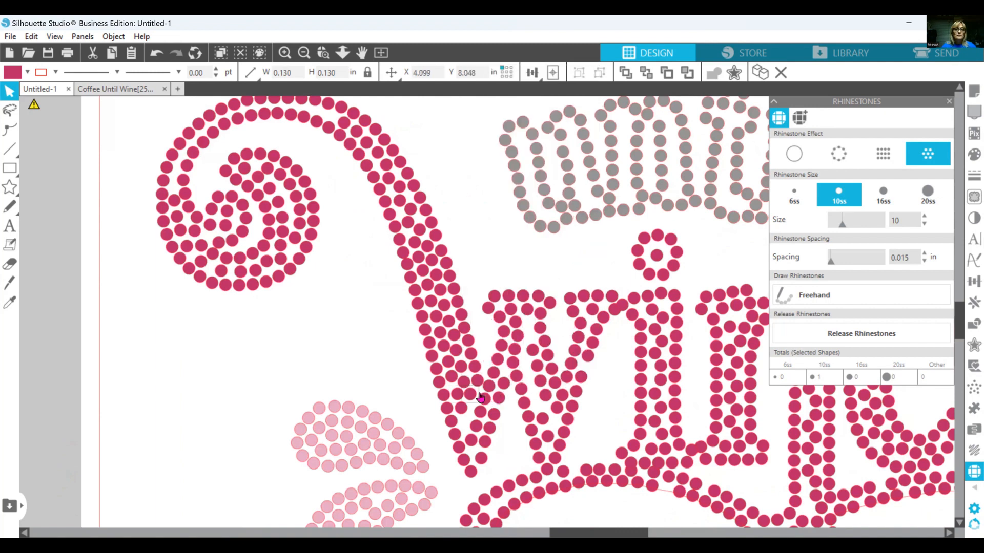
right_click(454, 430)
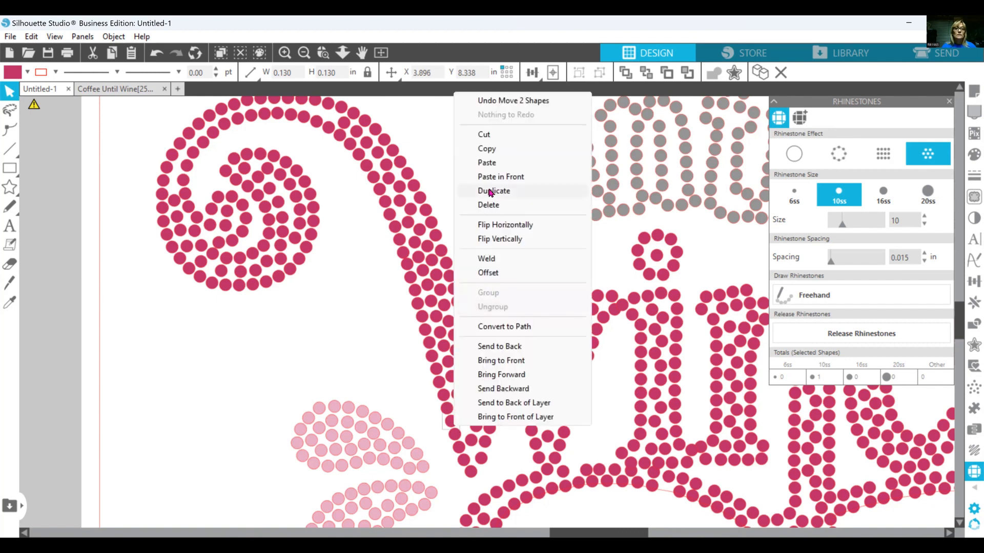
left_click(491, 192)
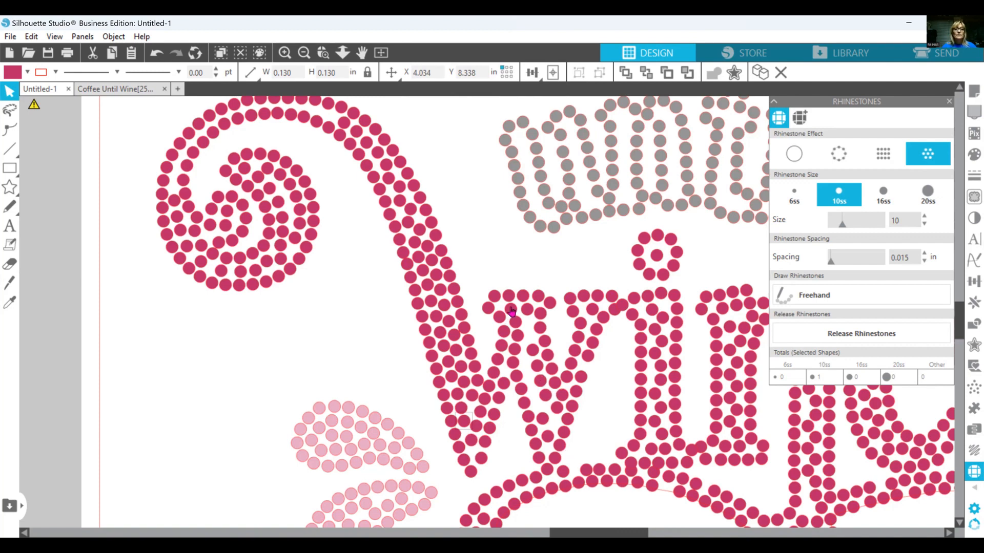
- Duplicate a stone near the top of the w's middle stroke and fit the copy between its two rows
left_click(518, 340)
right_click(518, 336)
left_click(544, 302)
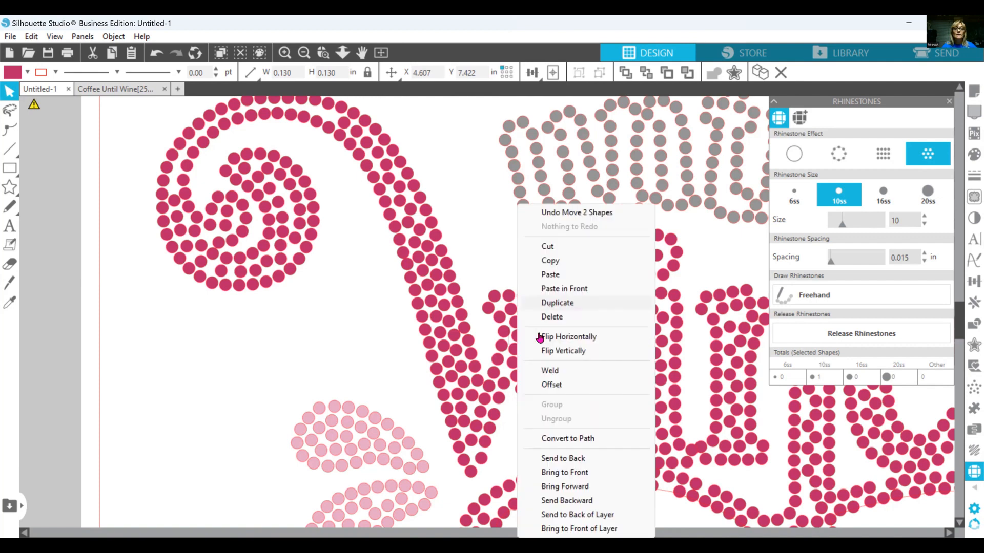
left_click_drag(533, 335, 533, 325)
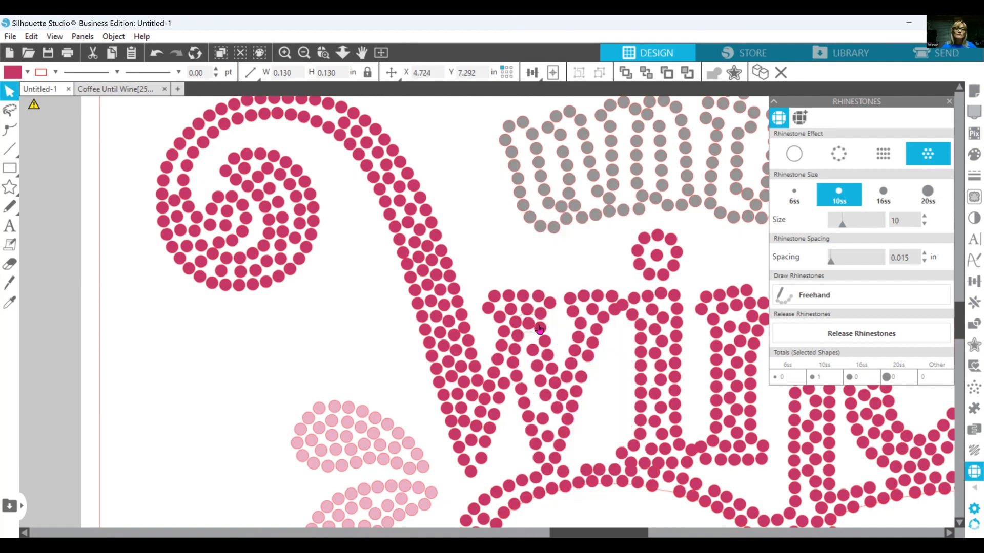
left_click(540, 327)
- Duplicate two stones on the inner edge of the w's middle stroke and fit the copies into the gaps halfway down
left_click(512, 369)
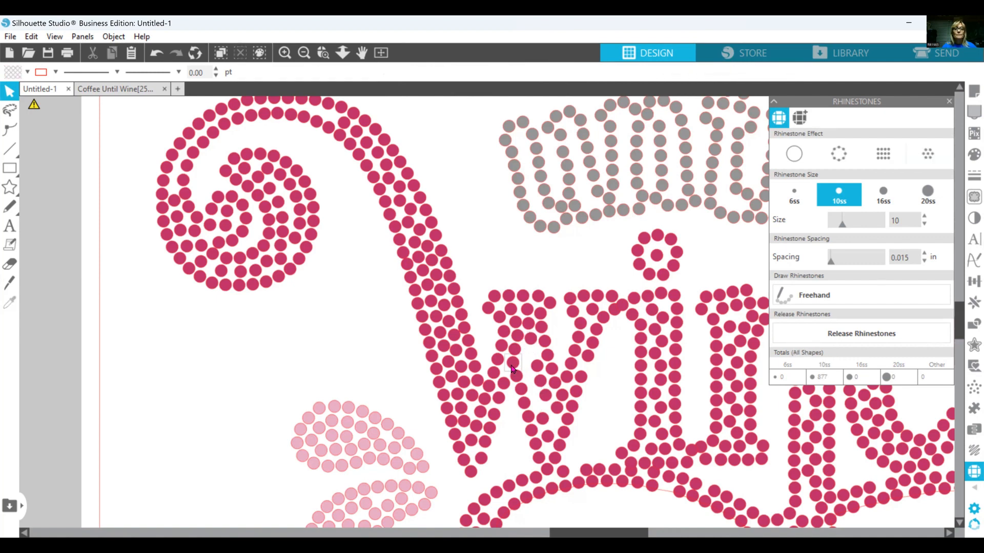
right_click(512, 369)
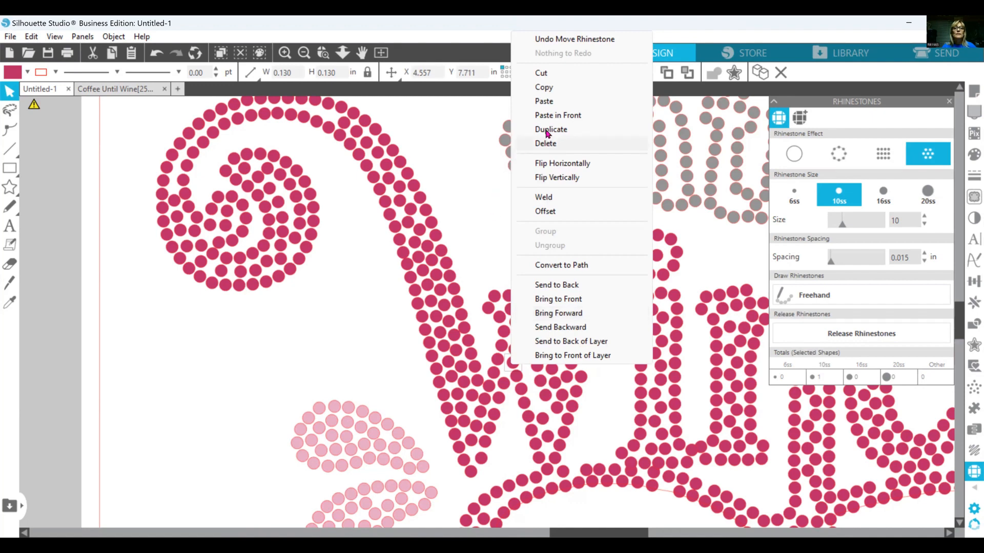
left_click(528, 358)
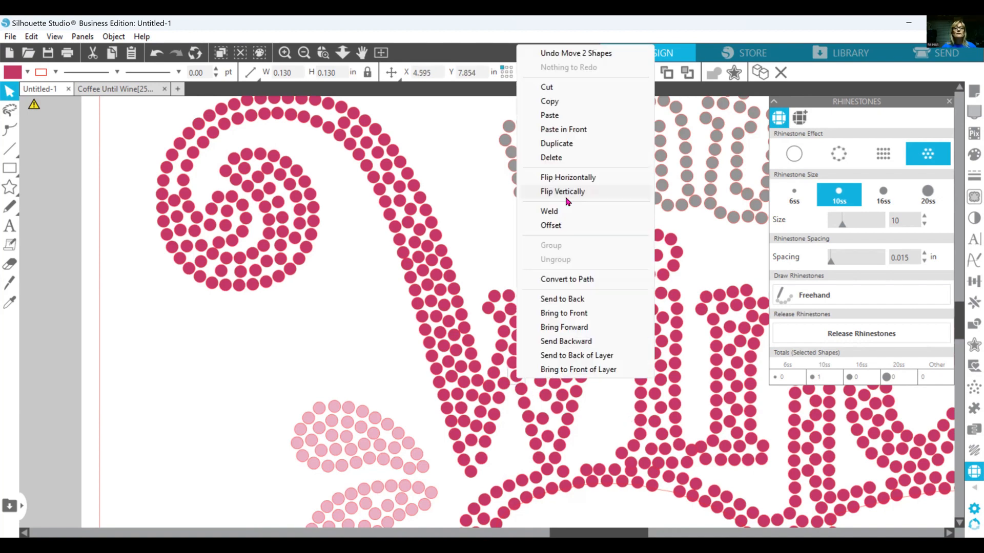
right_click(516, 381)
left_click(540, 378)
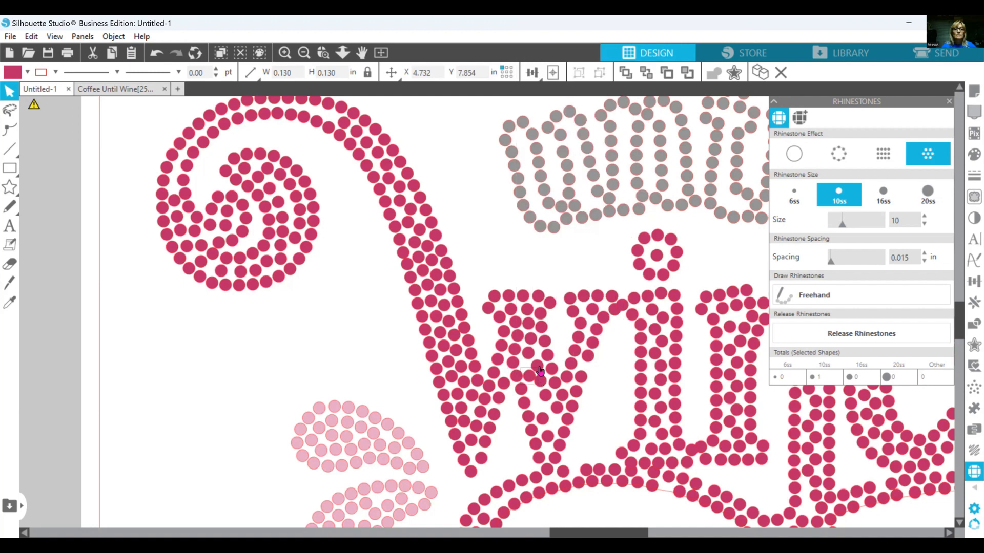
left_click_drag(540, 365, 539, 362)
left_click_drag(546, 395, 534, 397)
left_click(583, 412)
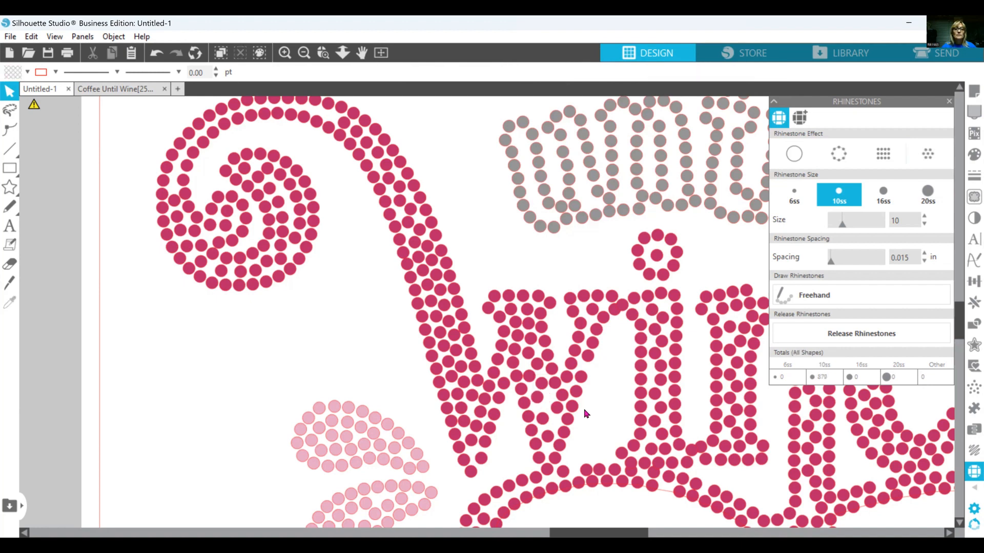
- Rearrange and duplicate stones inside the w's second point to close the gaps between its converging strokes
left_click(550, 403)
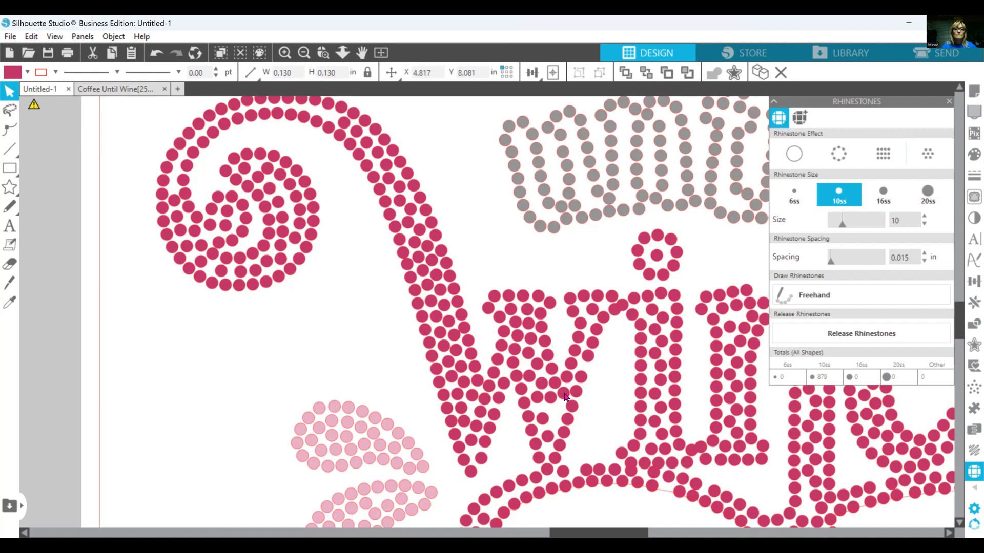
left_click(555, 407)
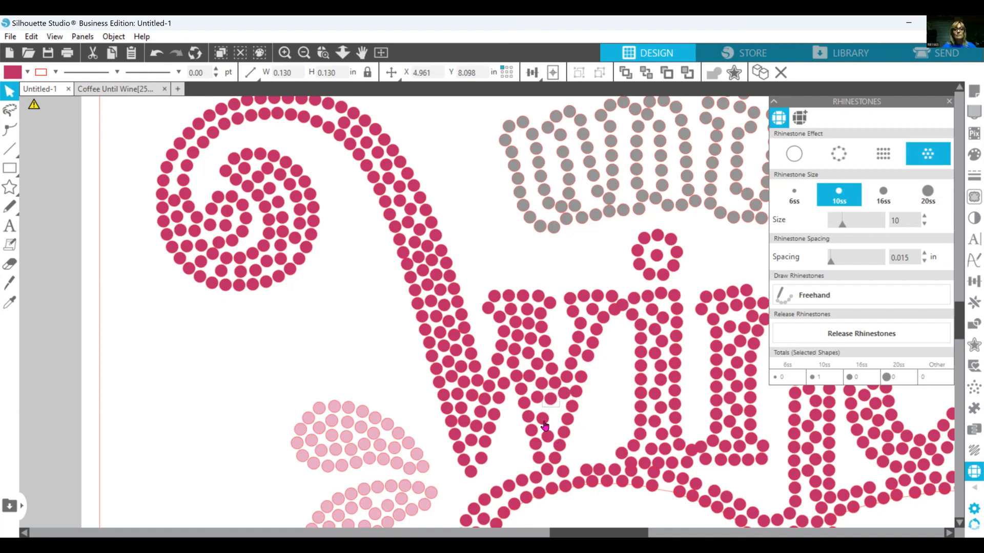
left_click(545, 419)
right_click(547, 403)
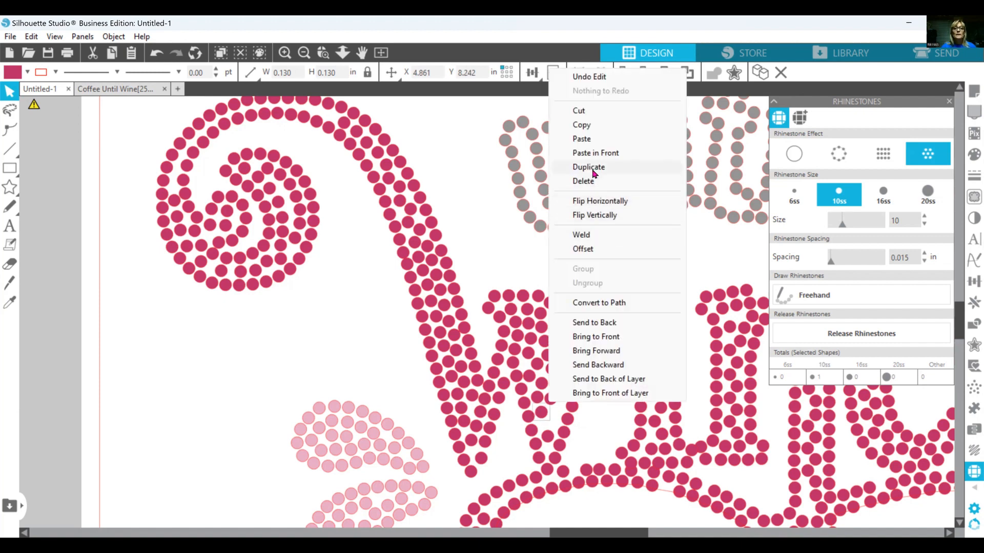
left_click(590, 167)
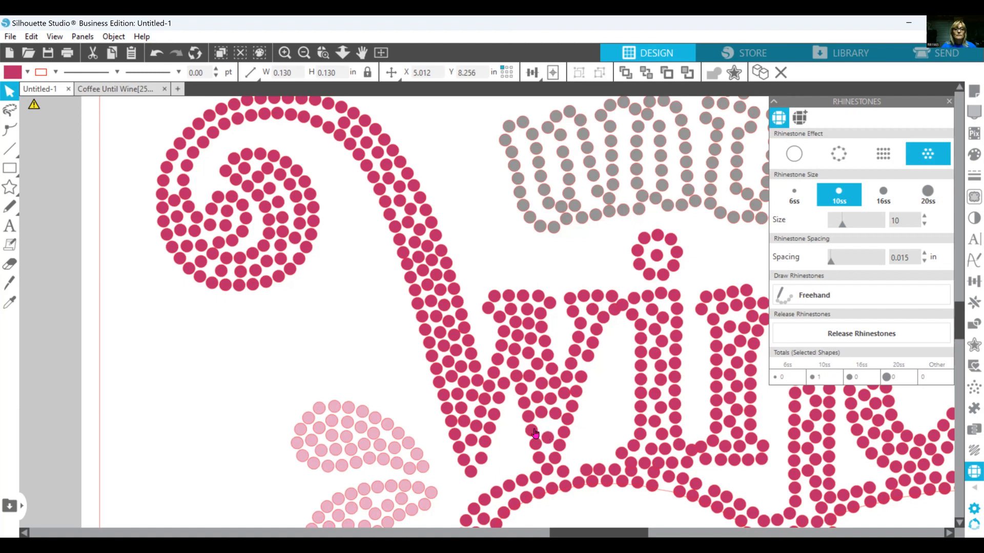
right_click(547, 433)
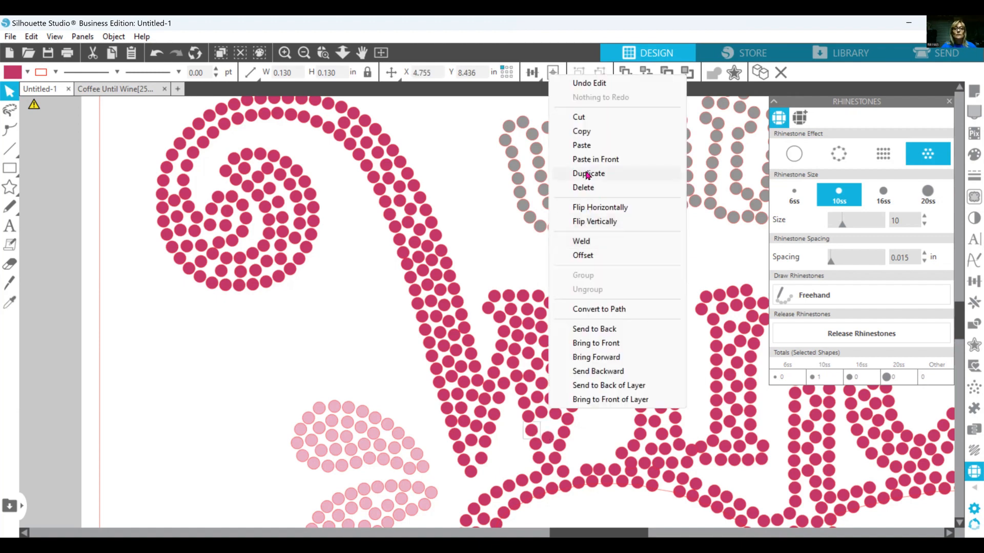
left_click_drag(547, 431, 547, 426)
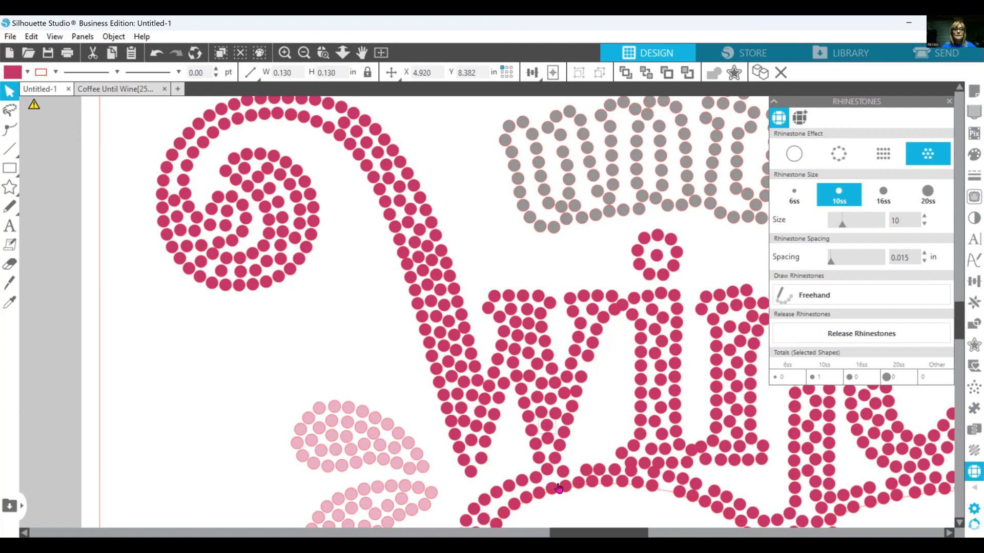
- Move the letter i slightly to the right, away from the w's upper serif
scroll(564, 433, "down", 2)
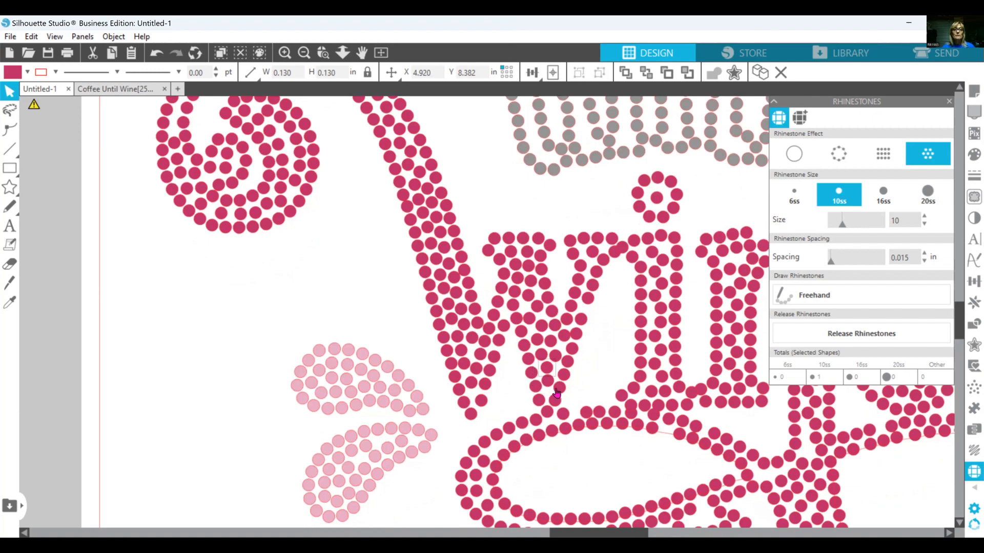
scroll(557, 390, "down", 1)
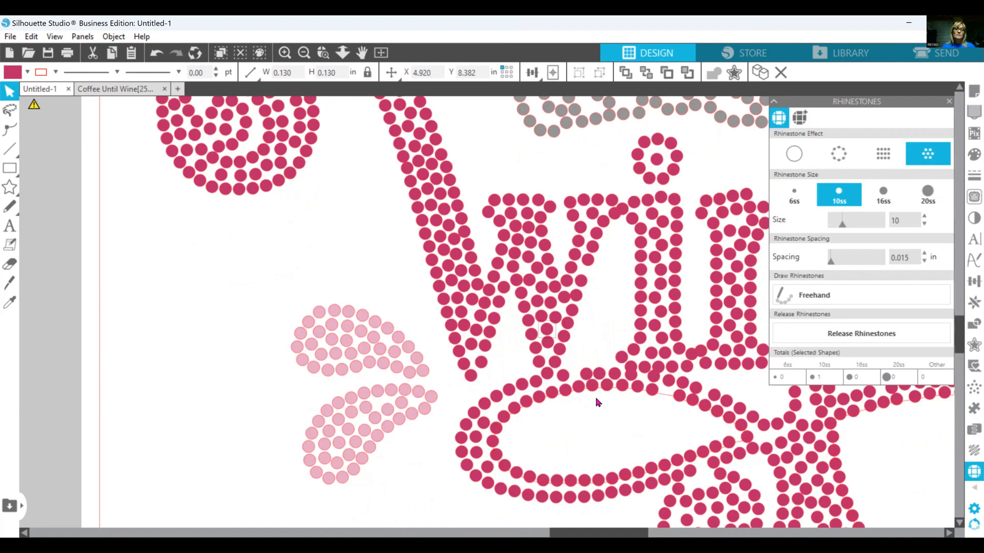
left_click_drag(637, 367, 639, 367)
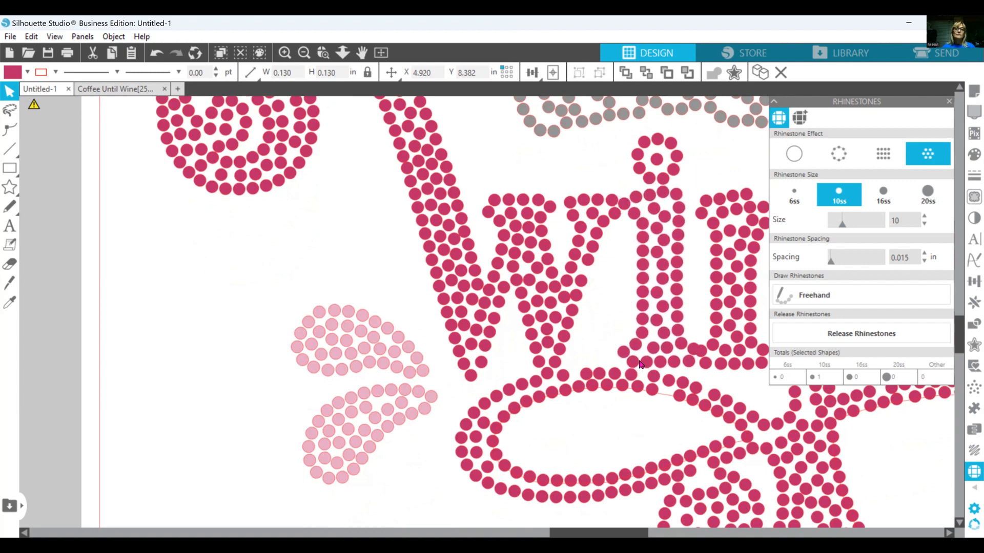
left_click(726, 370)
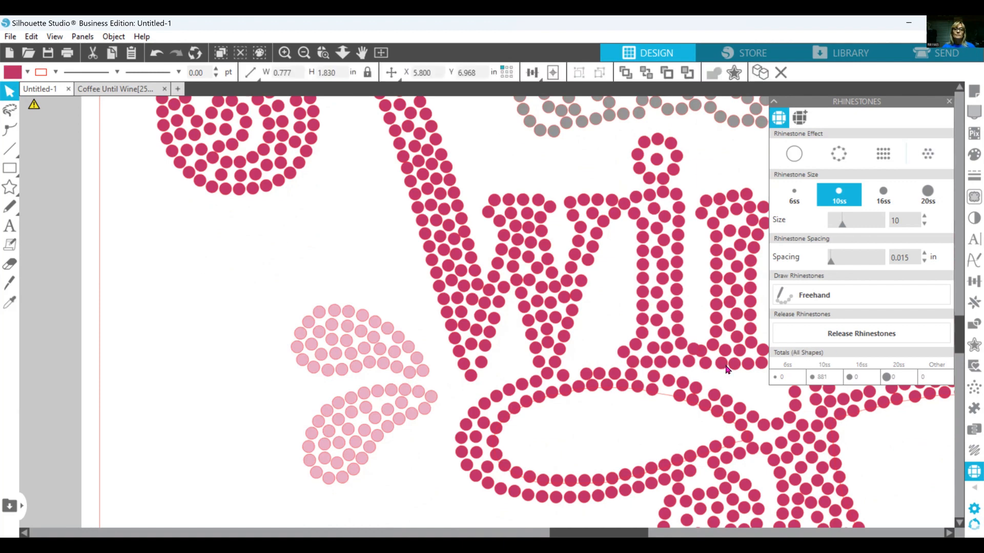
left_click(724, 370)
- Duplicate the stone beside the w's second point and even out the row along the loop's top edge
right_click(565, 378)
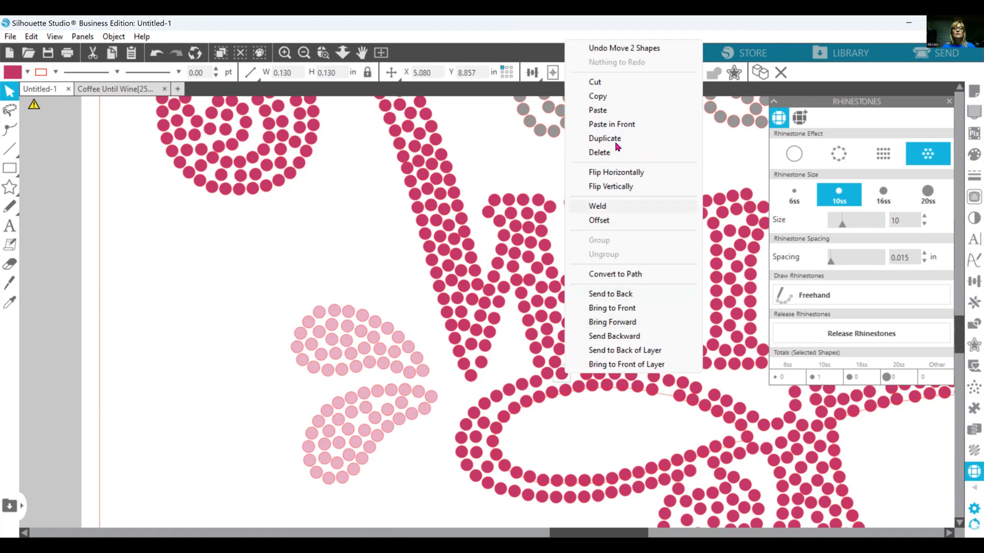
left_click(616, 144)
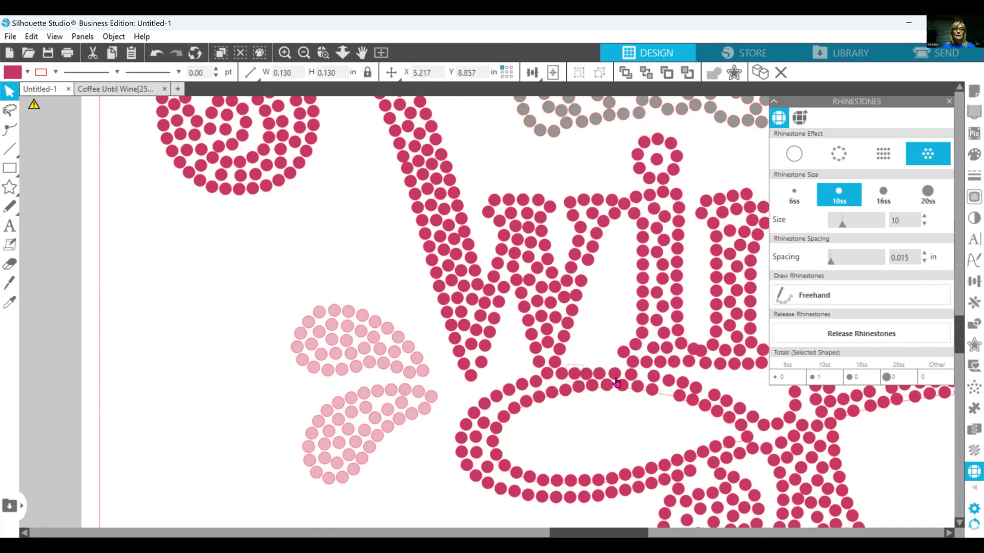
left_click_drag(590, 374, 576, 375)
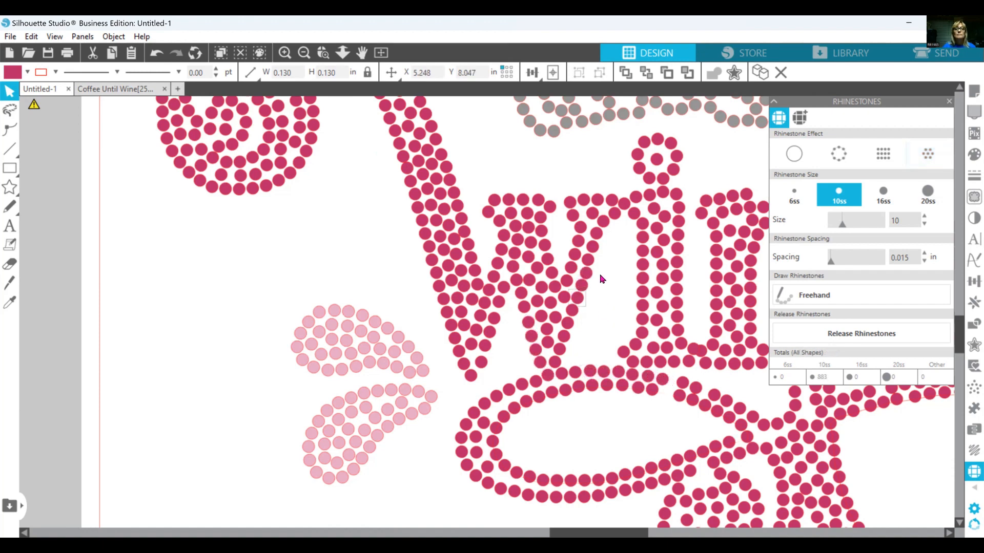
- Nudge the stones along the outer edge of the w's last upstroke into an evenly spaced line
left_click(589, 265)
left_click_drag(593, 267, 596, 255)
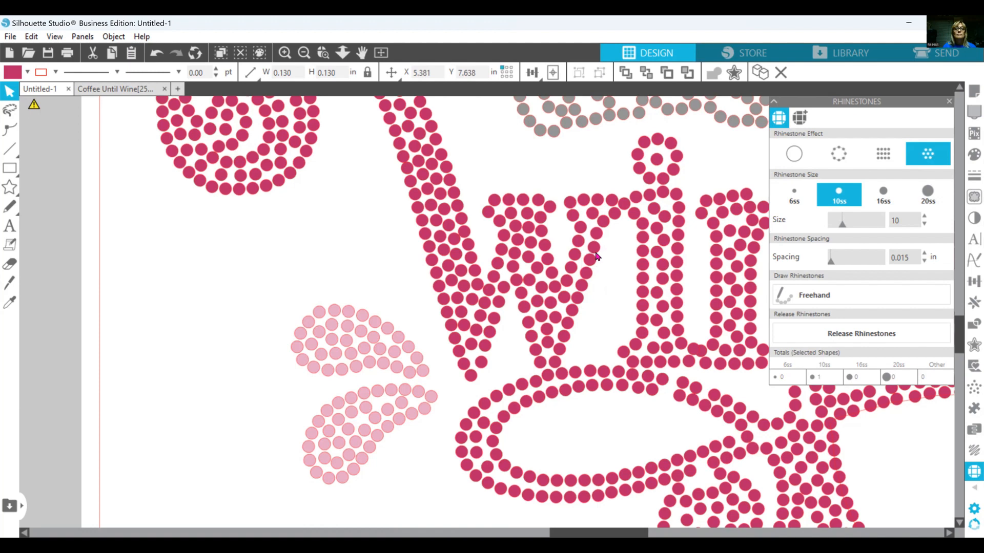
left_click(596, 255)
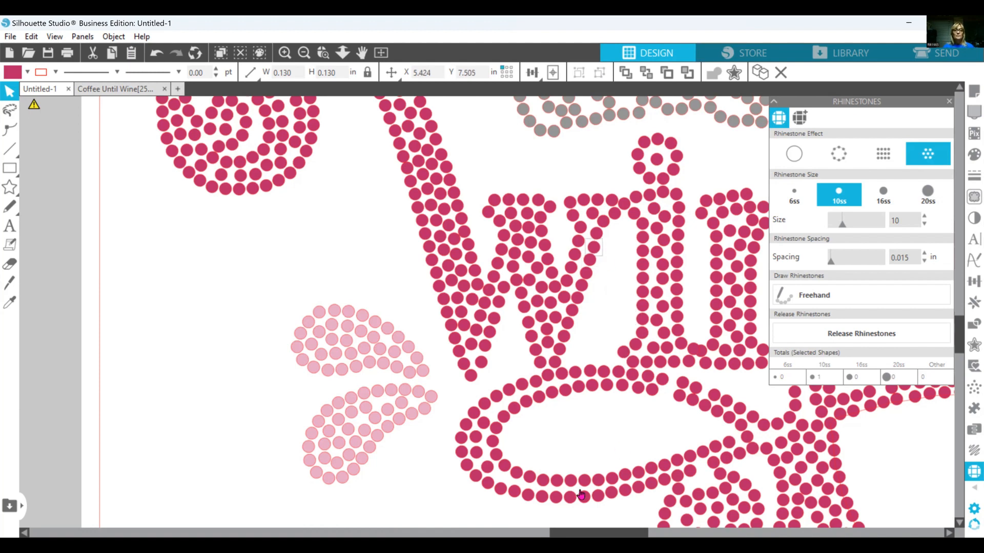
- Duplicate a stone at the rounded left end of the loop below the w and even out the inner stones around the curve
right_click(487, 429)
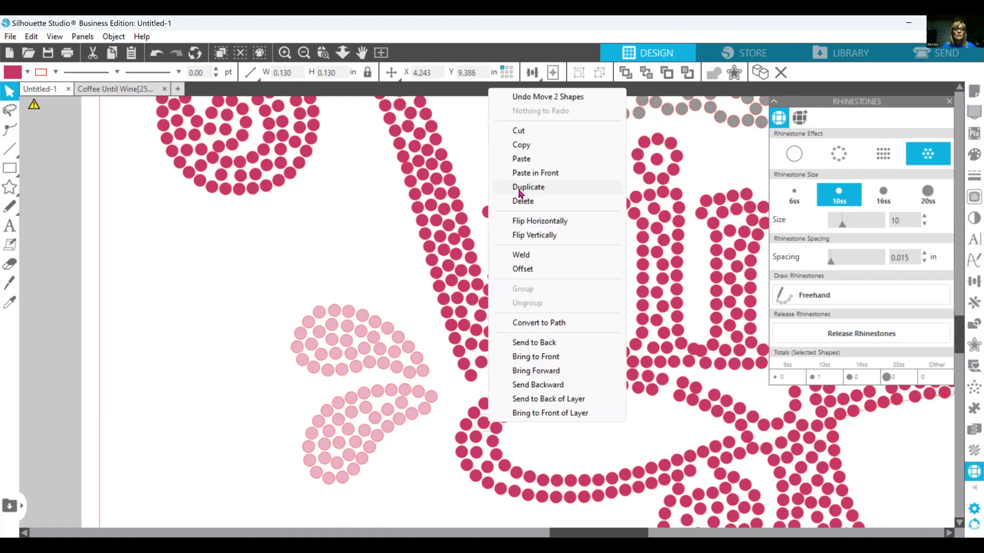
left_click_drag(499, 425, 496, 414)
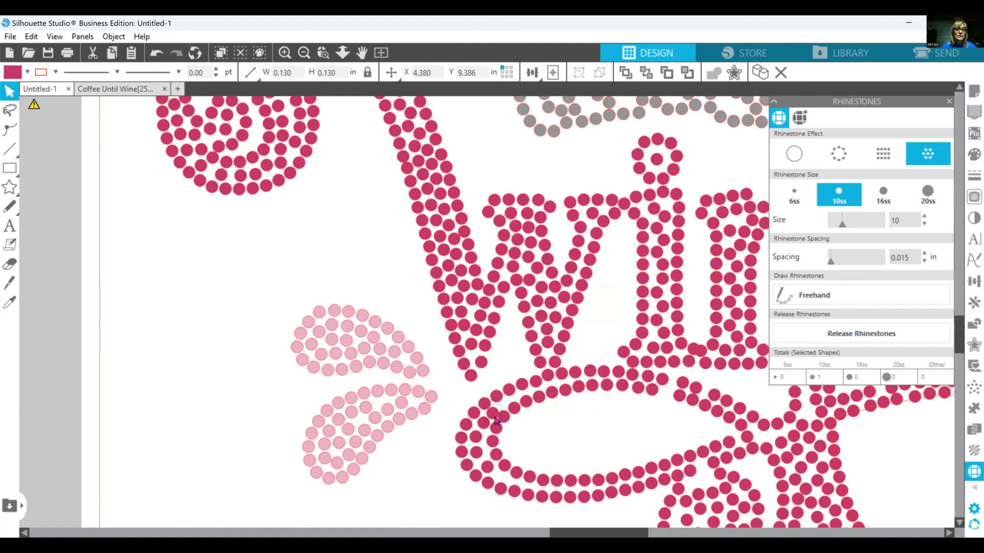
left_click_drag(497, 421, 501, 484)
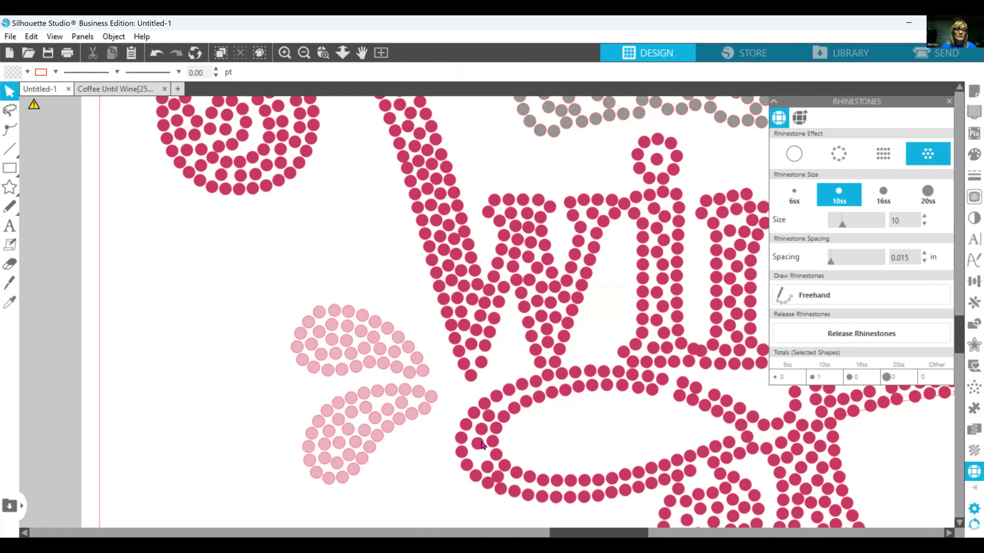
left_click(493, 473)
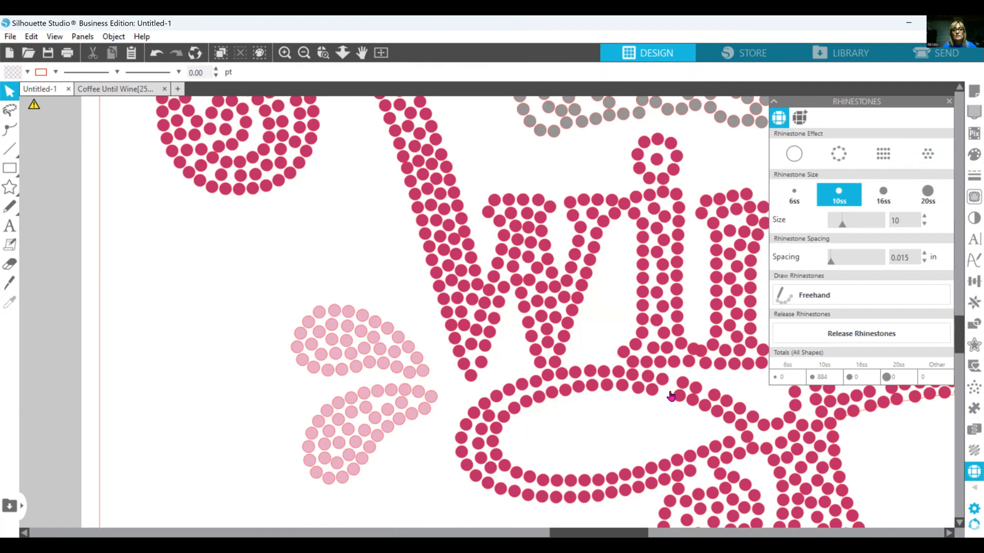
- Duplicate a stone in the upper inner row of the loop under the w and fill the gap below the i's base
left_click(621, 392)
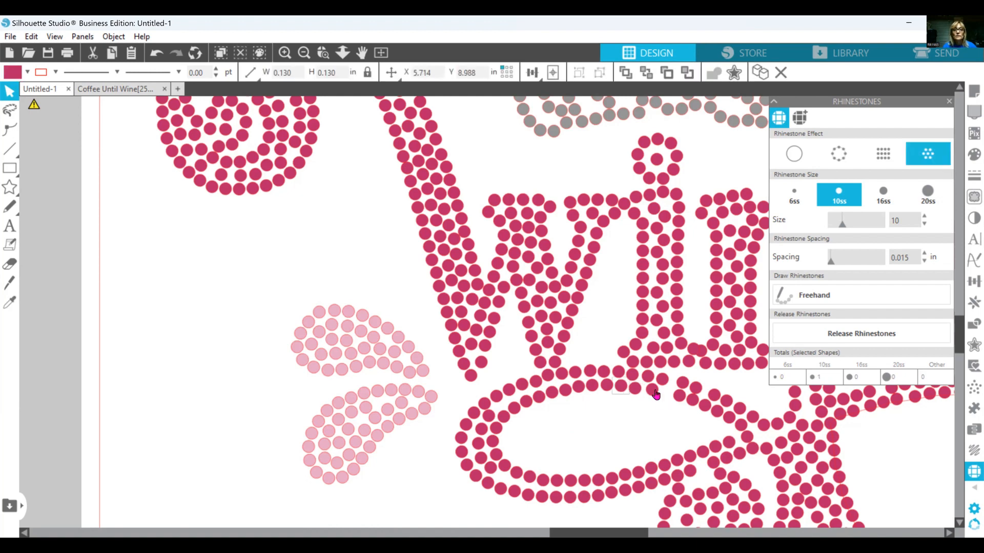
left_click_drag(656, 391, 654, 391)
right_click(654, 394)
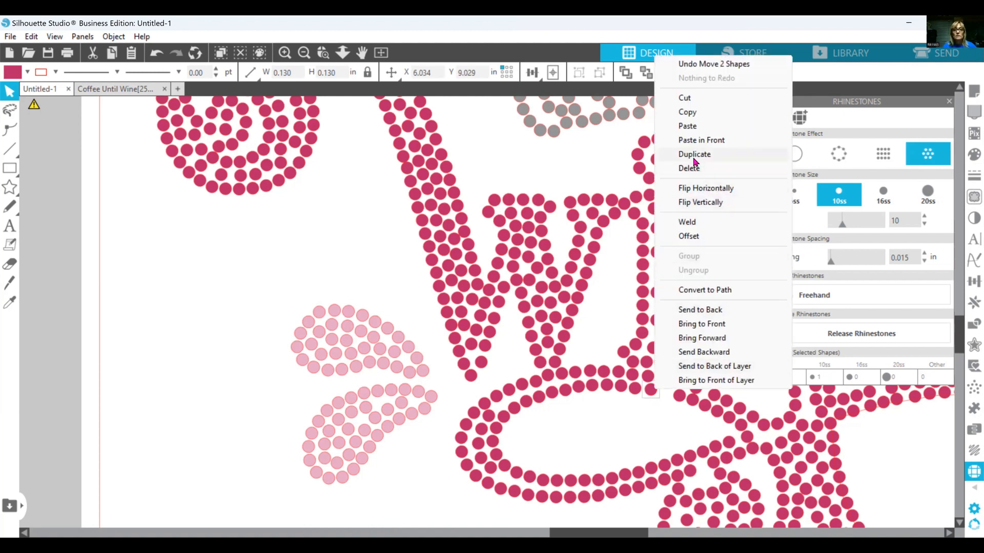
left_click(694, 159)
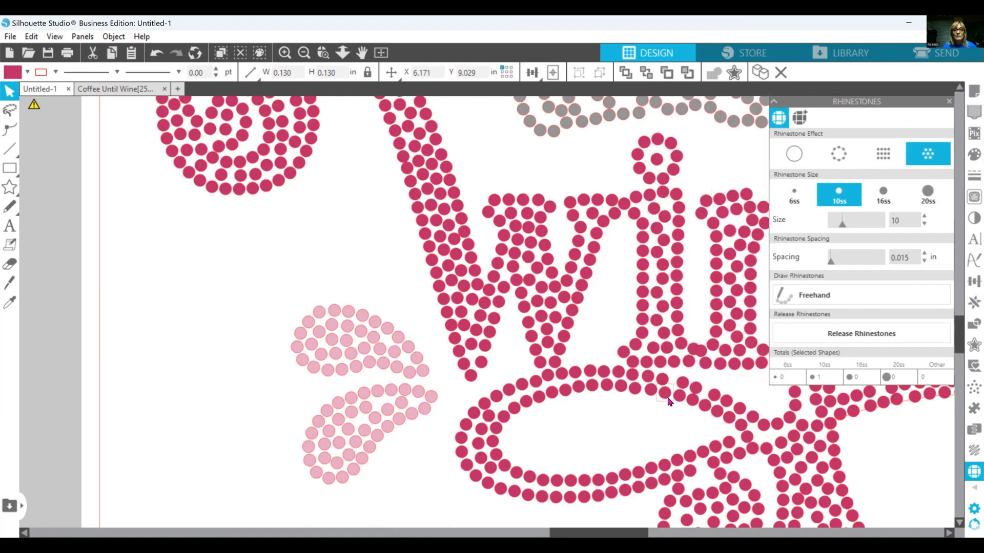
left_click_drag(668, 402, 675, 386)
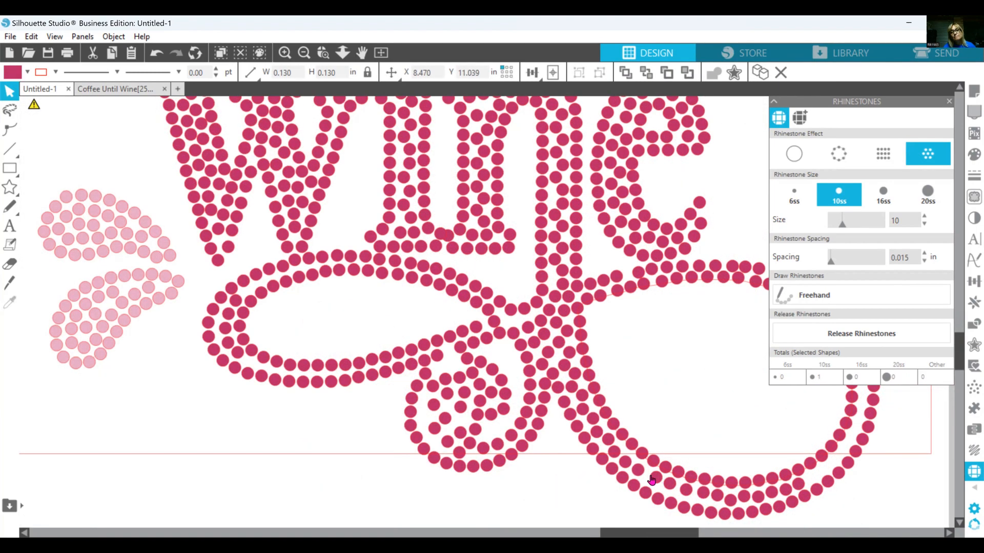
- Shift the middle-row stones on the lower-left curve of the large right swirl along the row to space them evenly
left_click(650, 482)
left_click(648, 480)
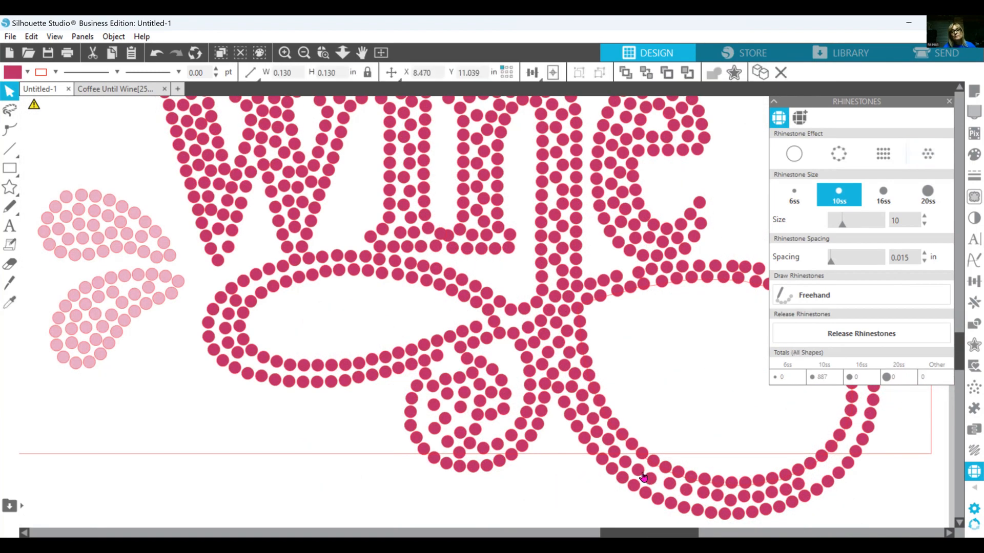
left_click(662, 487)
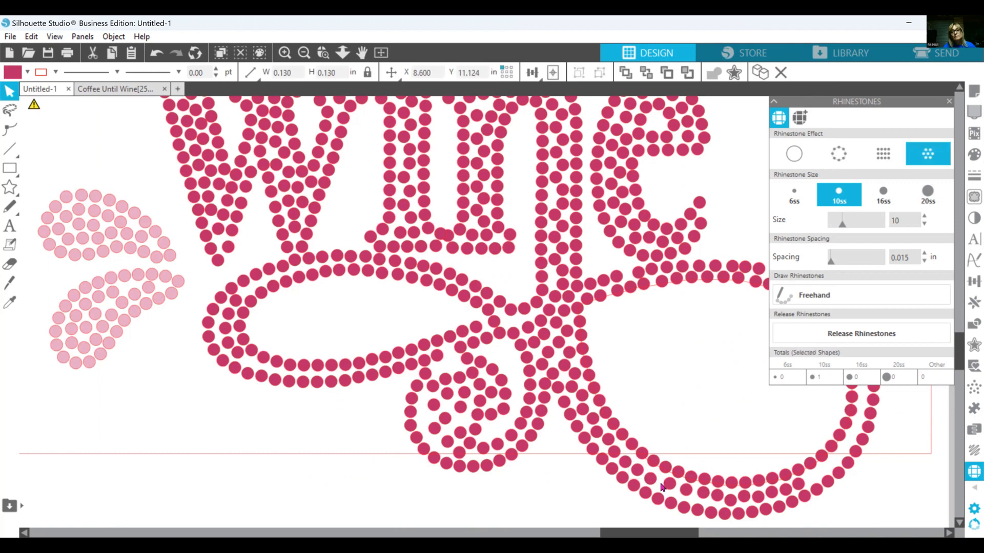
left_click(642, 450)
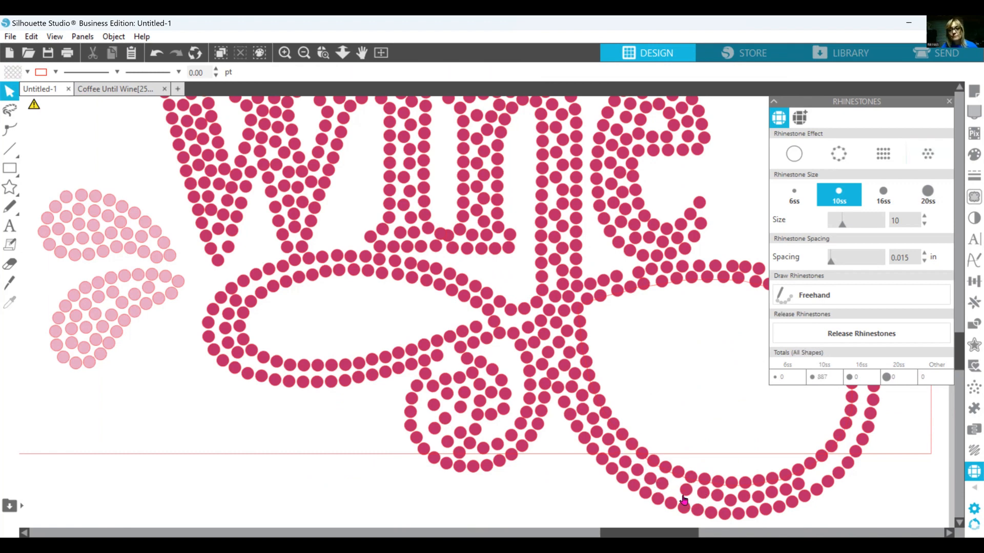
left_click(671, 487)
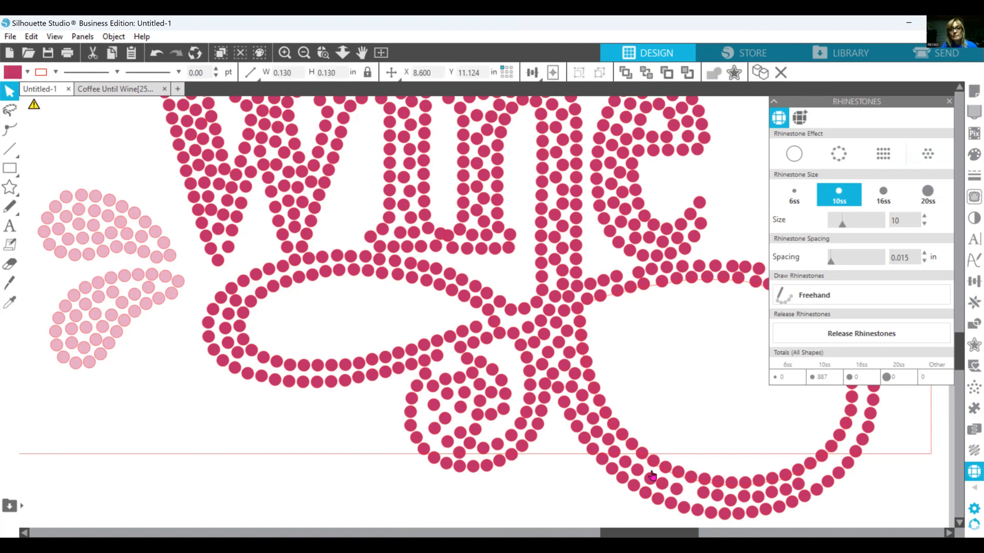
left_click(639, 455)
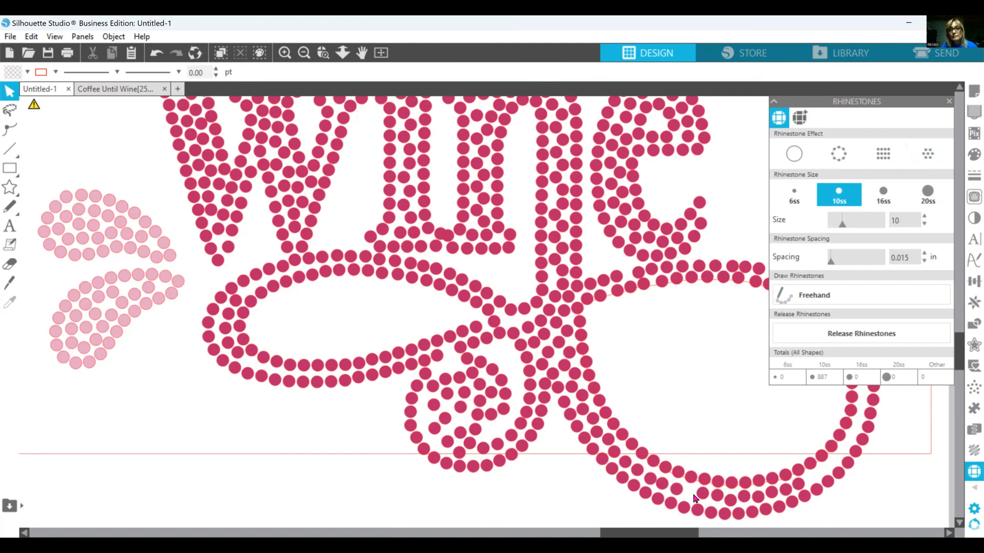
- Space the remaining middle-row stones evenly across the bottom of the large swirl up to its lower-right curve
left_click(693, 496)
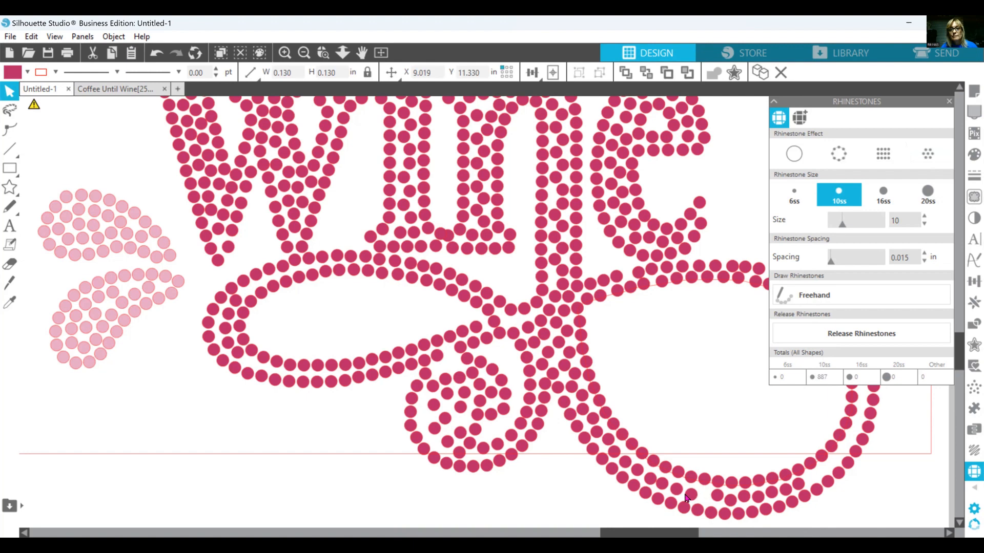
left_click_drag(680, 495, 670, 491)
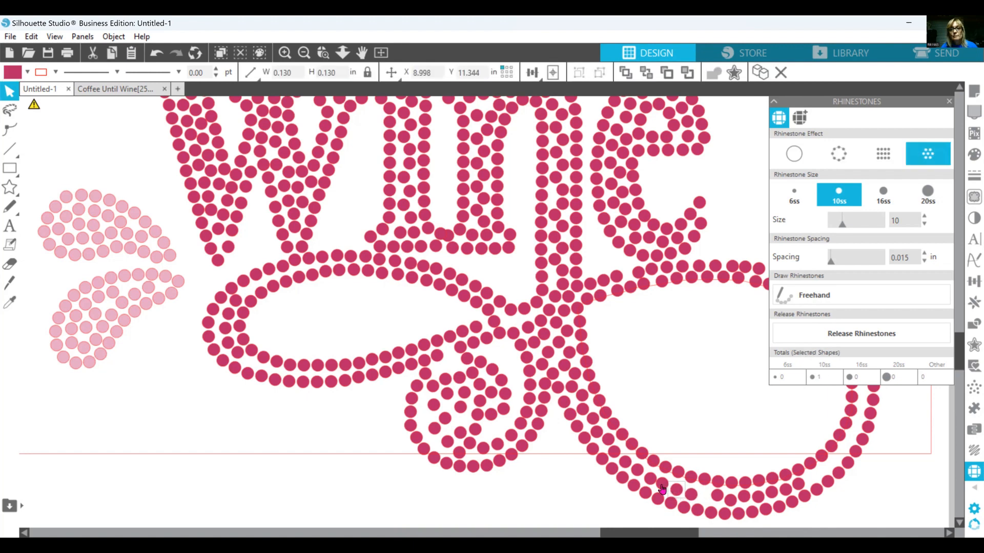
left_click_drag(670, 495, 712, 500)
left_click(723, 502)
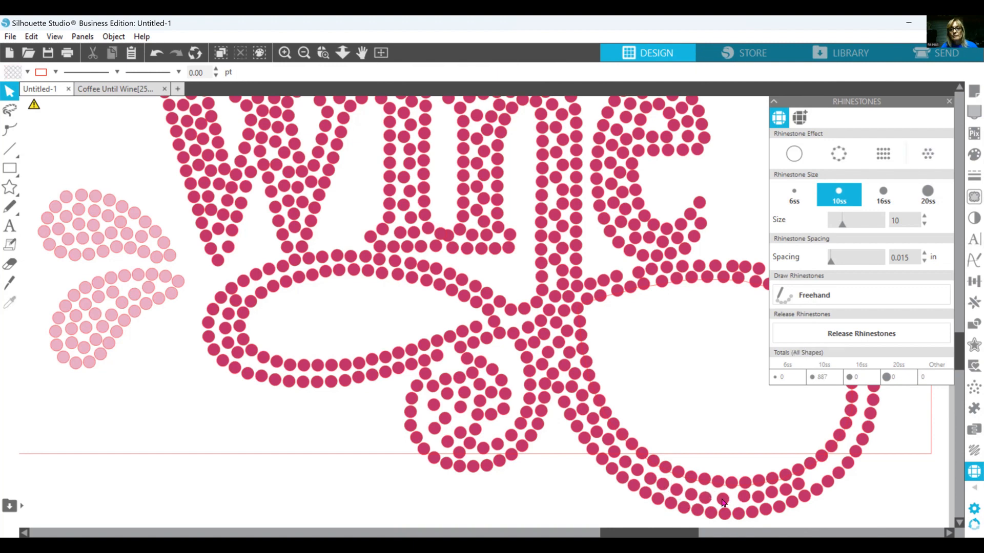
left_click(722, 503)
left_click_drag(723, 504, 798, 489)
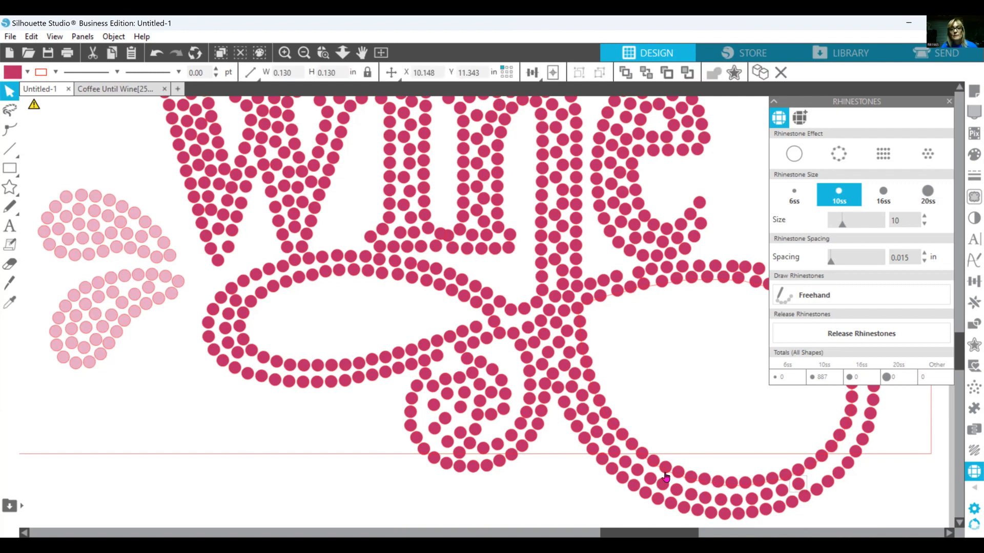
- Select the inner-edge stones along the large swirl's lower-left curve together and nudge them slightly down toward the middle row
left_click(633, 447)
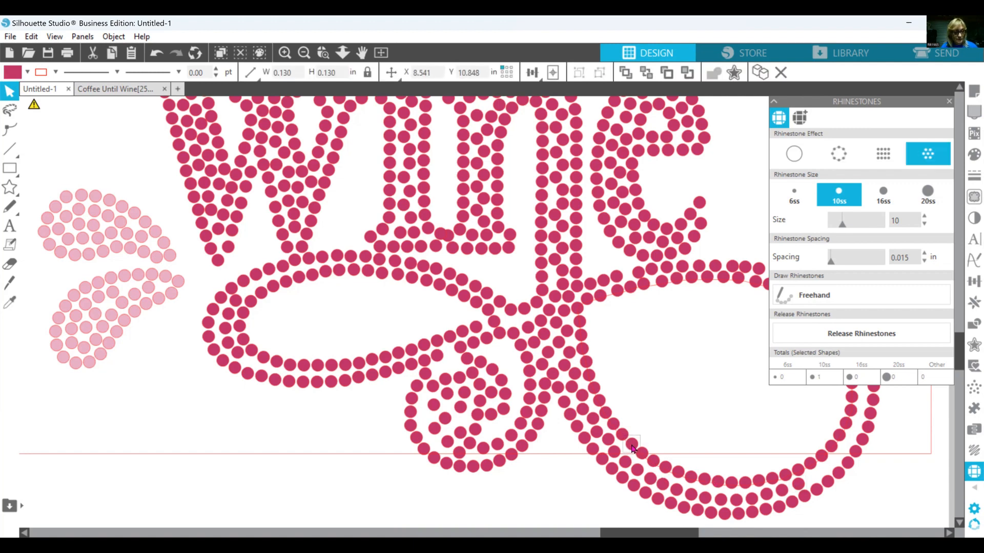
left_click(647, 458, "shift")
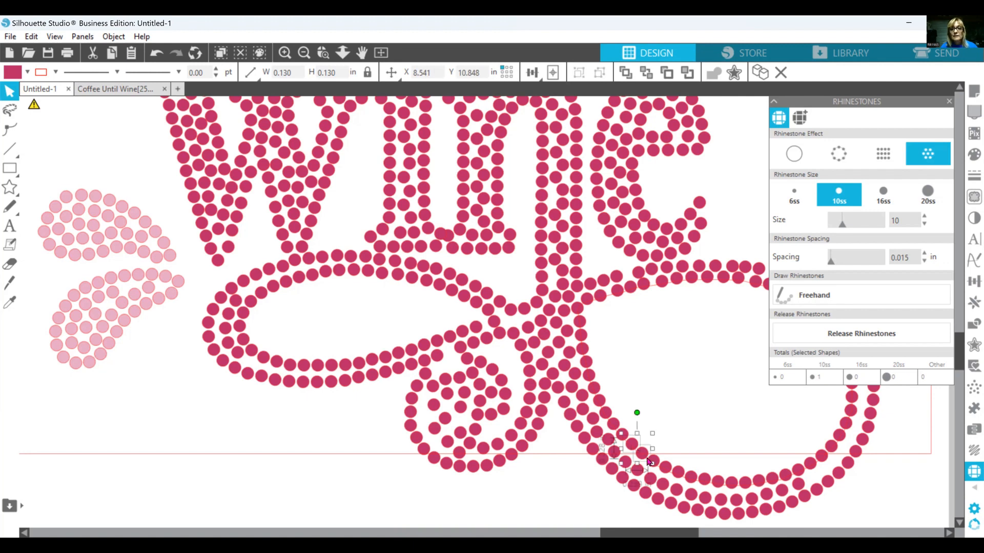
left_click(652, 467, "shift")
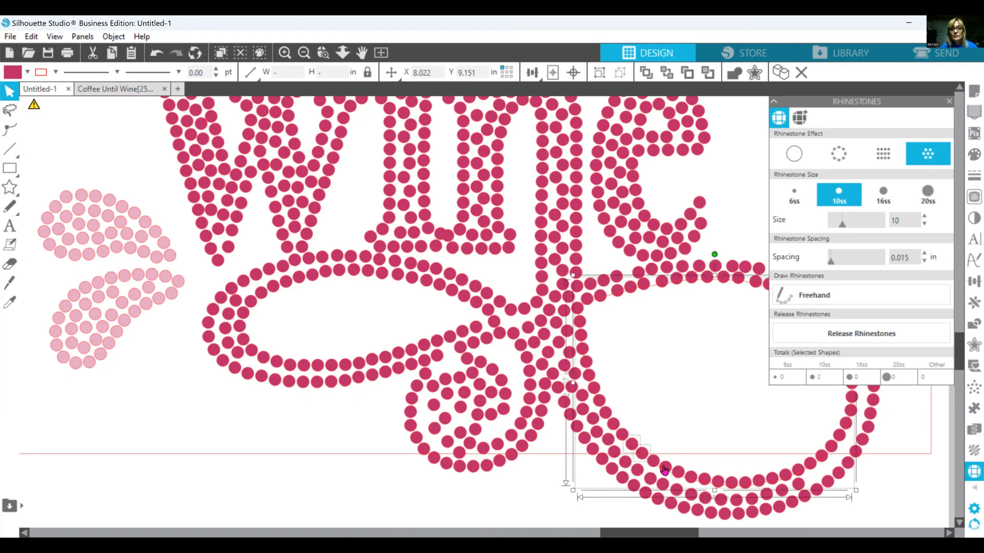
left_click(652, 466)
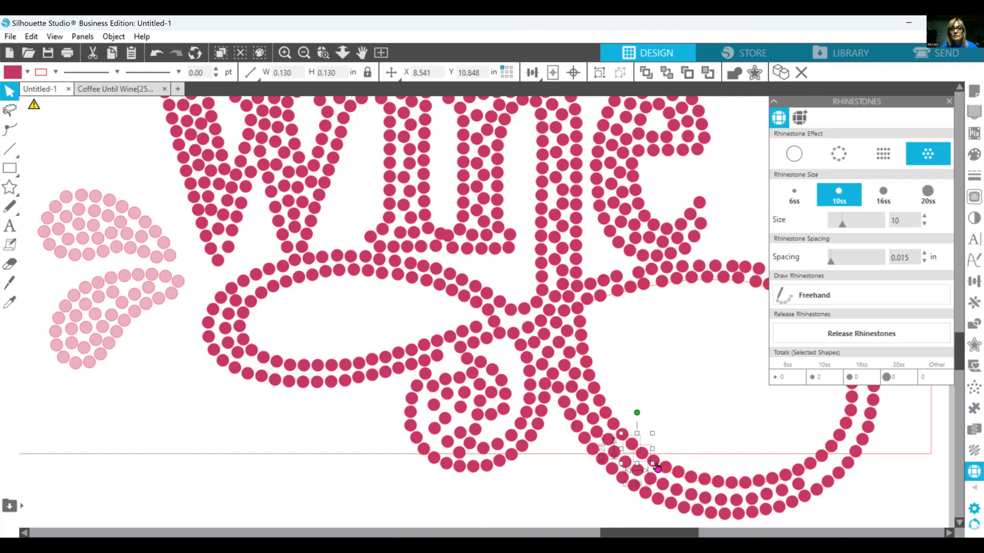
left_click(661, 468, "shift")
left_click(676, 474, "shift")
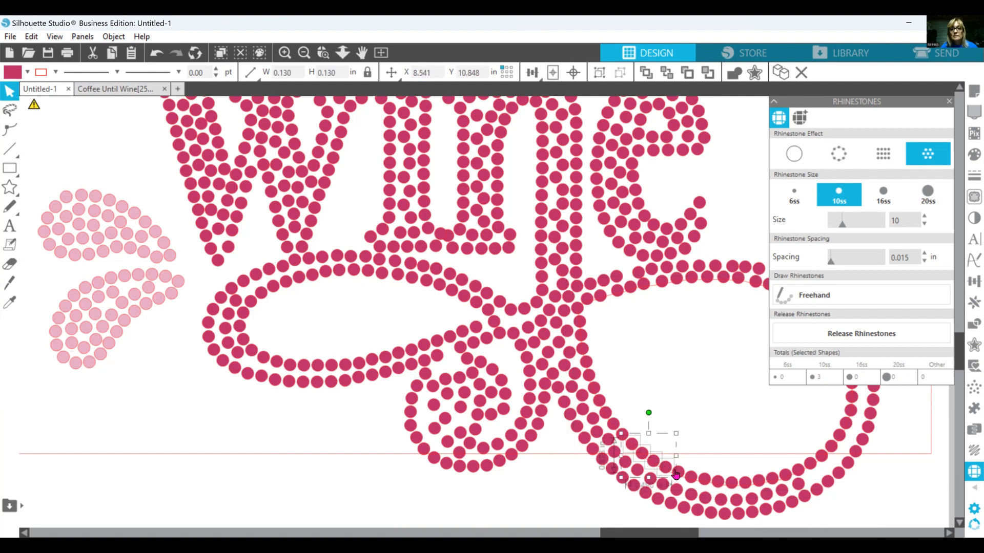
left_click(692, 479, "shift")
left_click(700, 481, "shift")
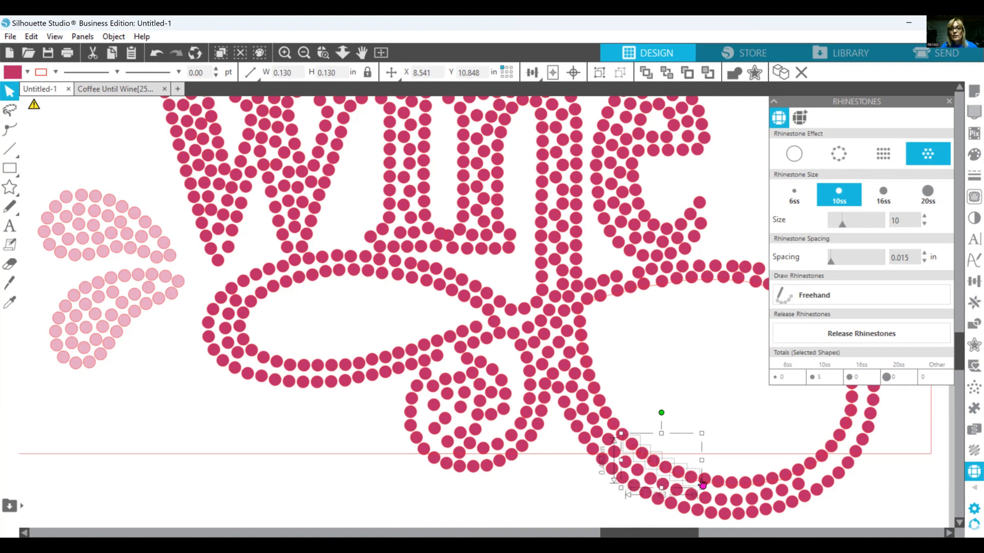
left_click(716, 487, "shift")
left_click(730, 488, "shift")
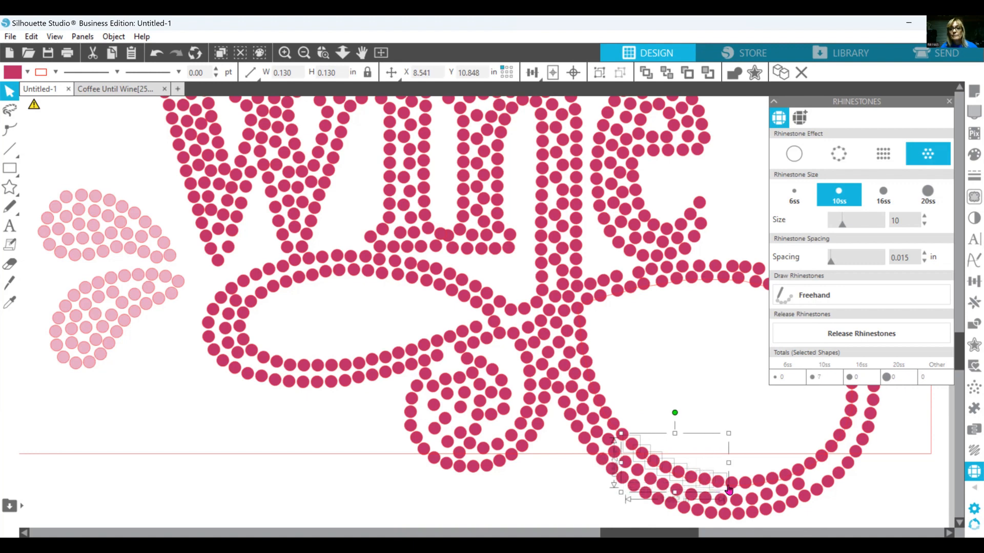
left_click(730, 489, "shift")
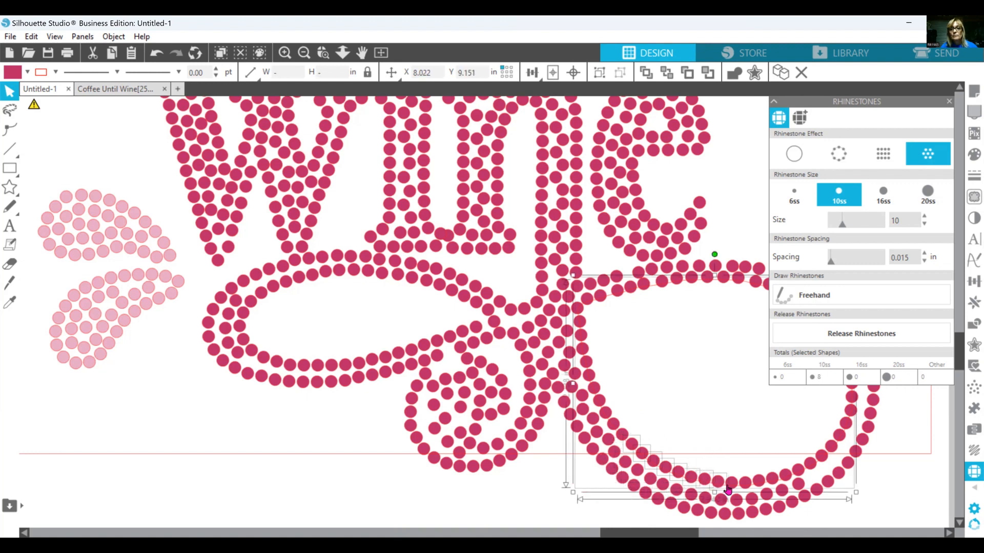
left_click(725, 487, "shift")
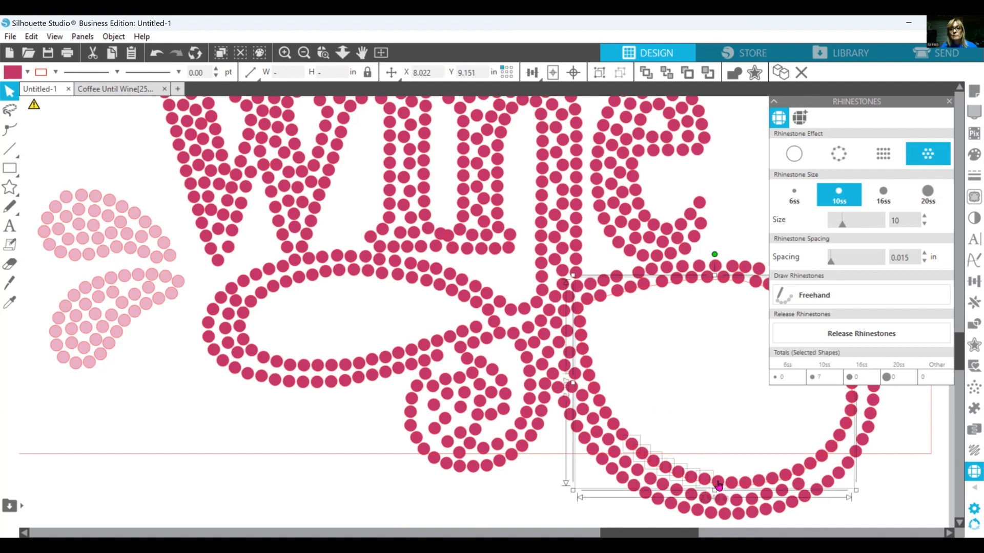
left_click(719, 485, "shift")
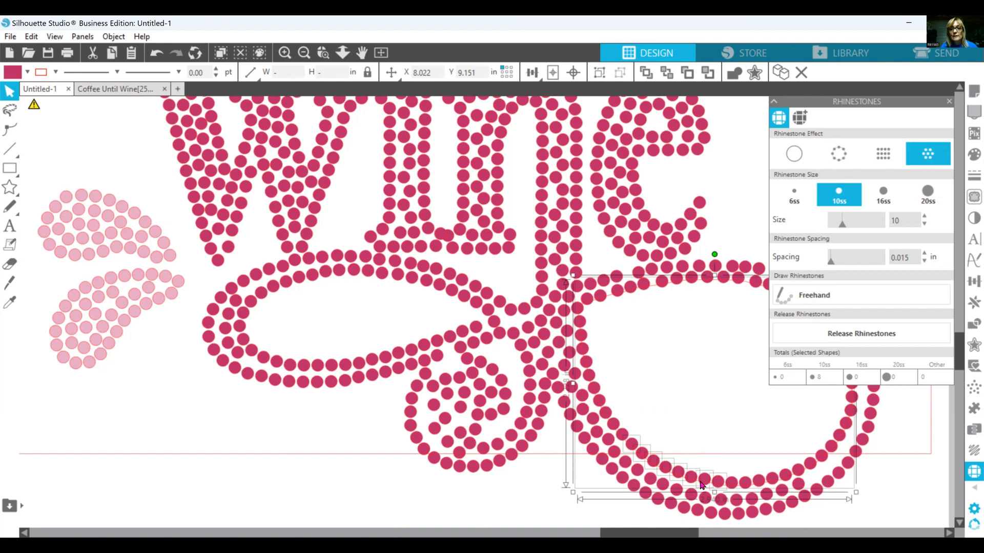
key("Down")
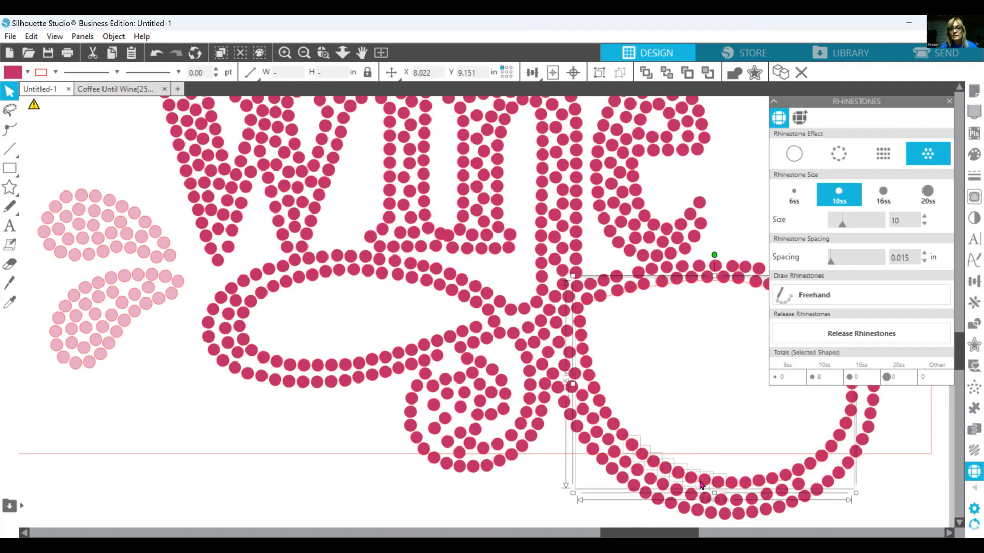
left_click_drag(700, 481, 702, 489)
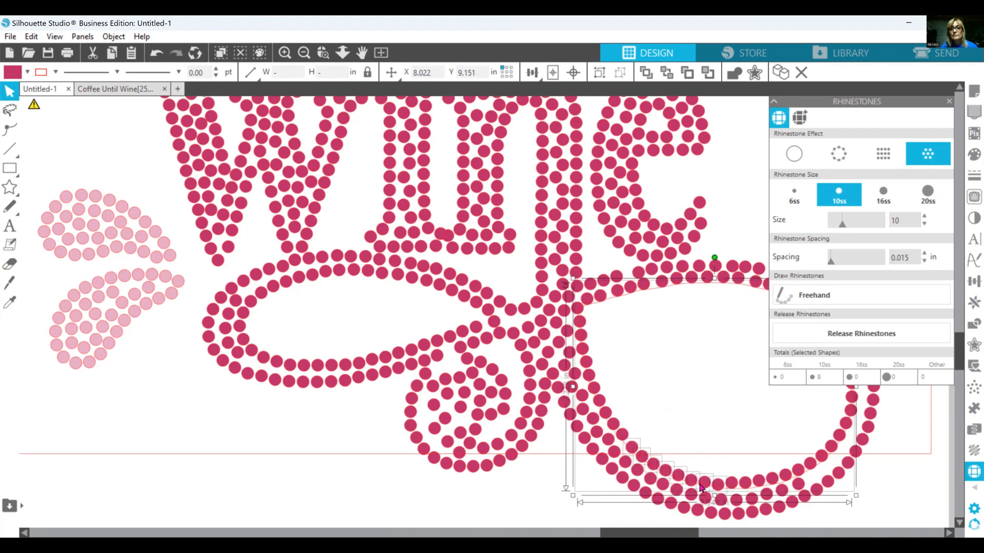
left_click(549, 494)
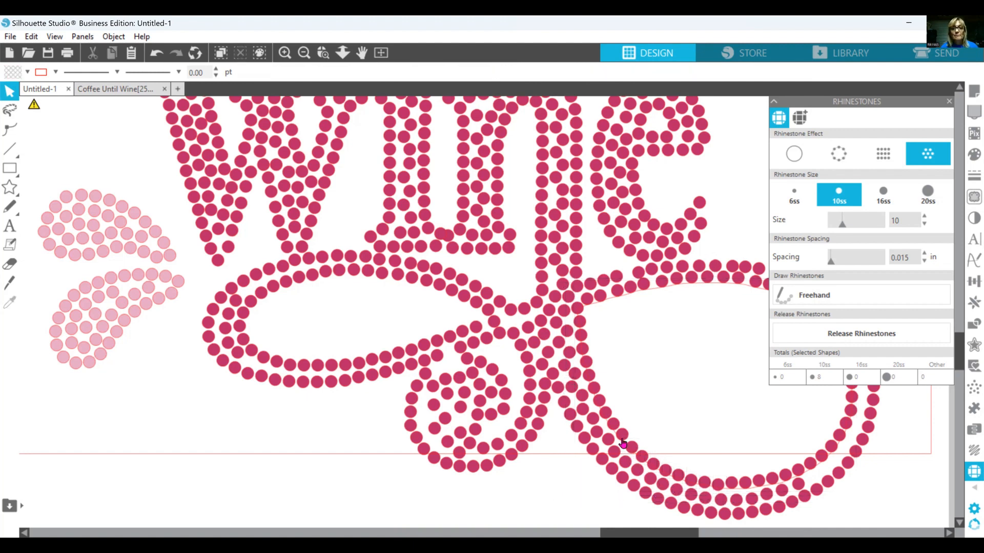
left_click(622, 444)
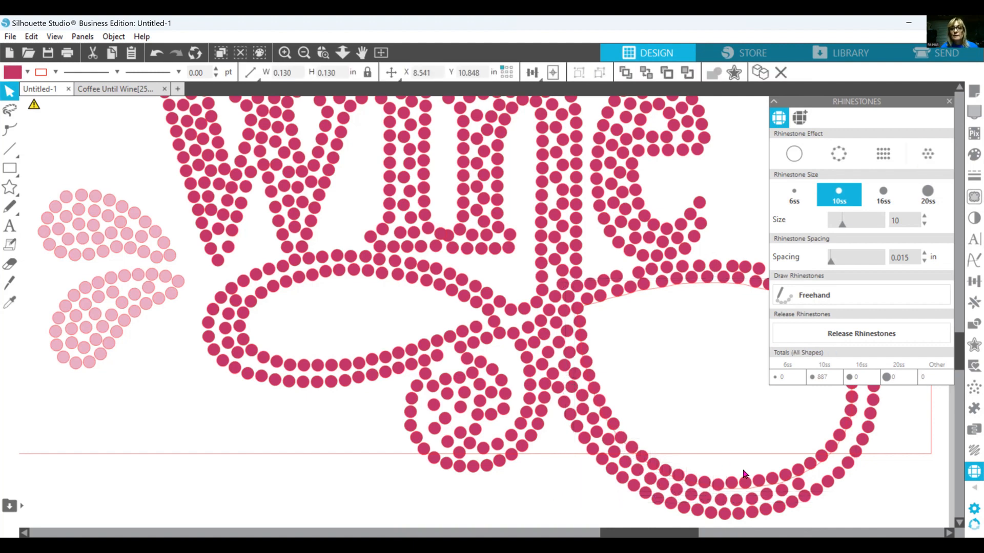
- Pull the stray thin outline off the large swirl and clear it from the design
left_click(818, 470)
left_click_drag(819, 470, 914, 518)
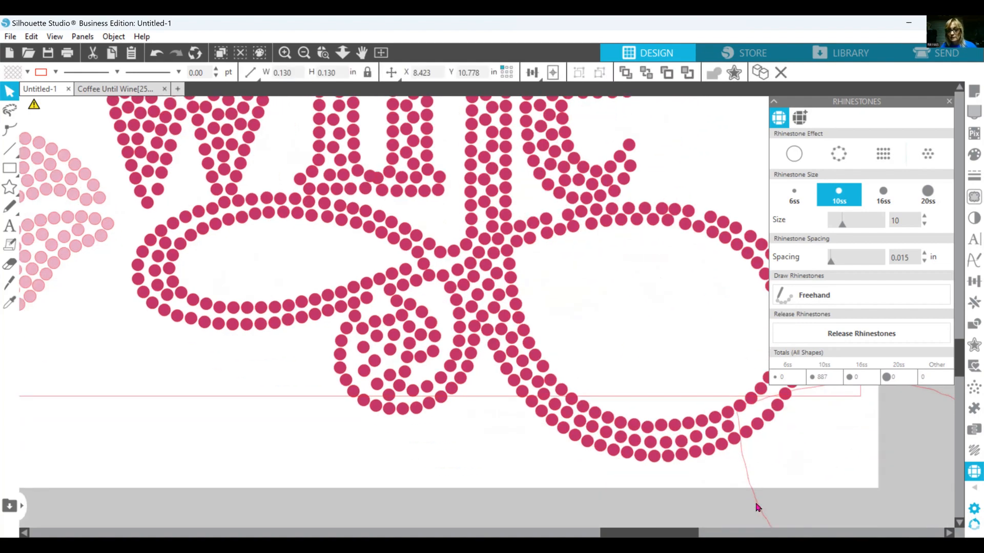
key("ctrl+z")
left_click(514, 432)
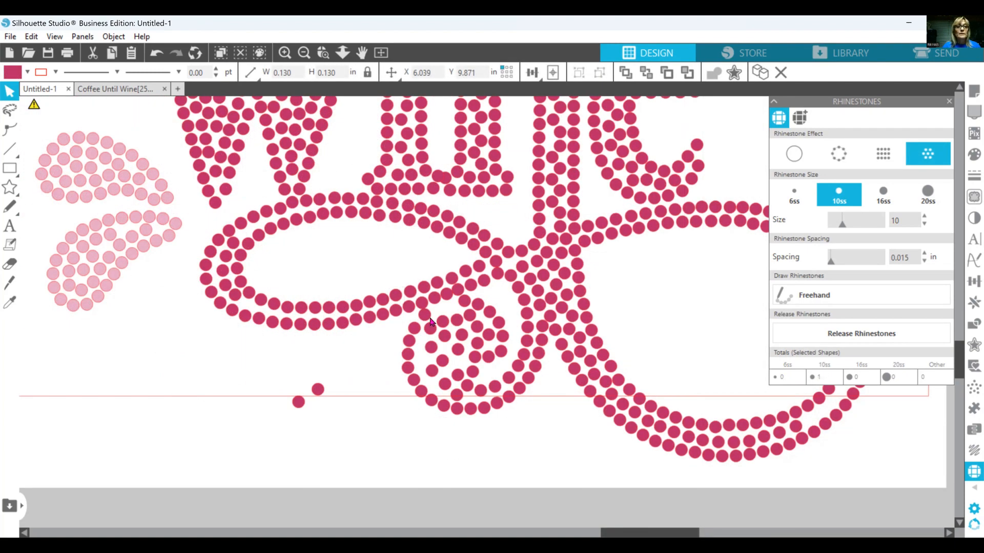
- Line up the stones where the small spiral meets the loop and space them along the spiral's top edge
mouse_move(430, 318)
left_mouse_down()
mouse_move(440, 324)
mouse_move(434, 317)
mouse_move(458, 315)
mouse_move(464, 304)
mouse_move(443, 320)
left_mouse_up()
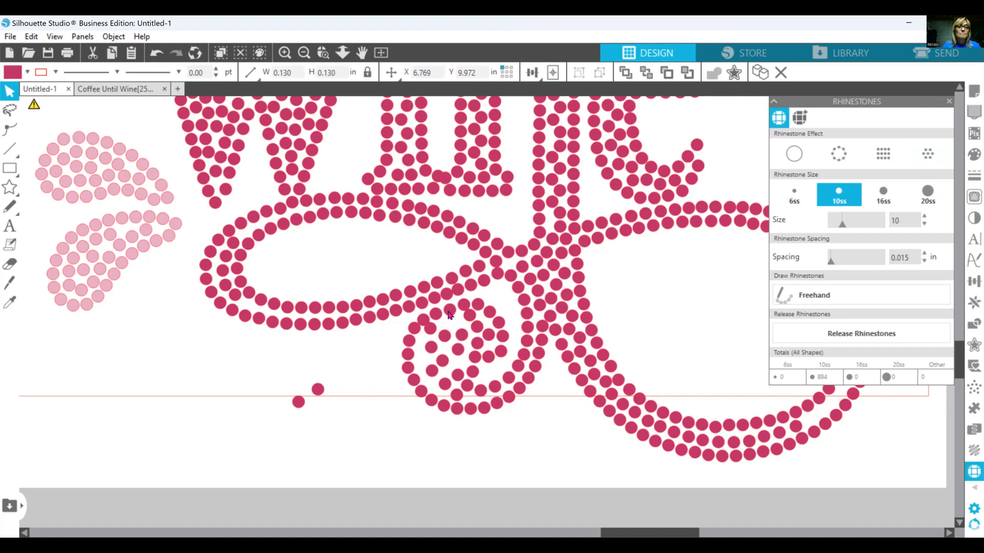
left_click(449, 315)
left_click_drag(463, 313, 502, 332)
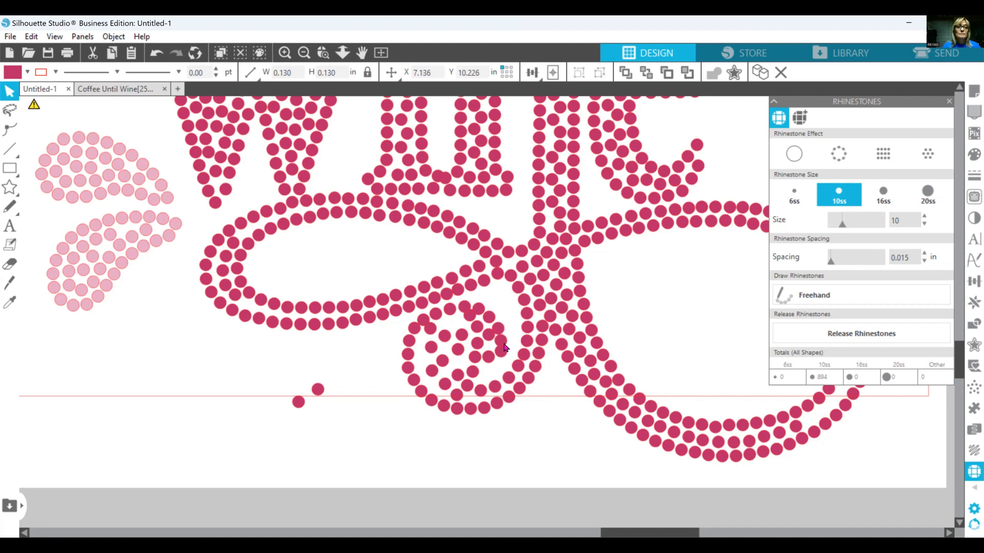
- Try repositioning the stones that curl inward inside the small spiral to close the uneven gaps
left_click_drag(499, 352, 483, 364)
left_click(485, 364)
left_click(473, 362)
left_click(470, 363)
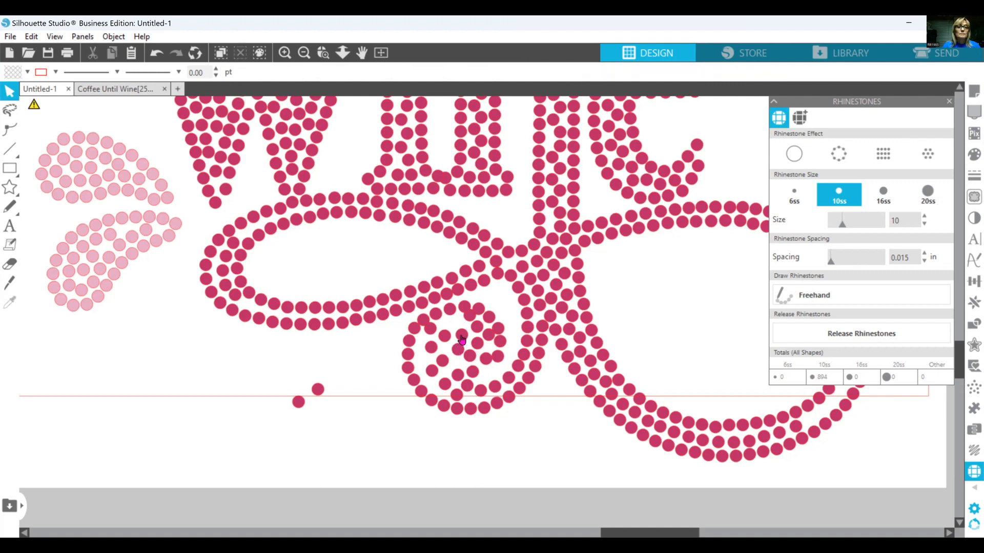
left_click(463, 336)
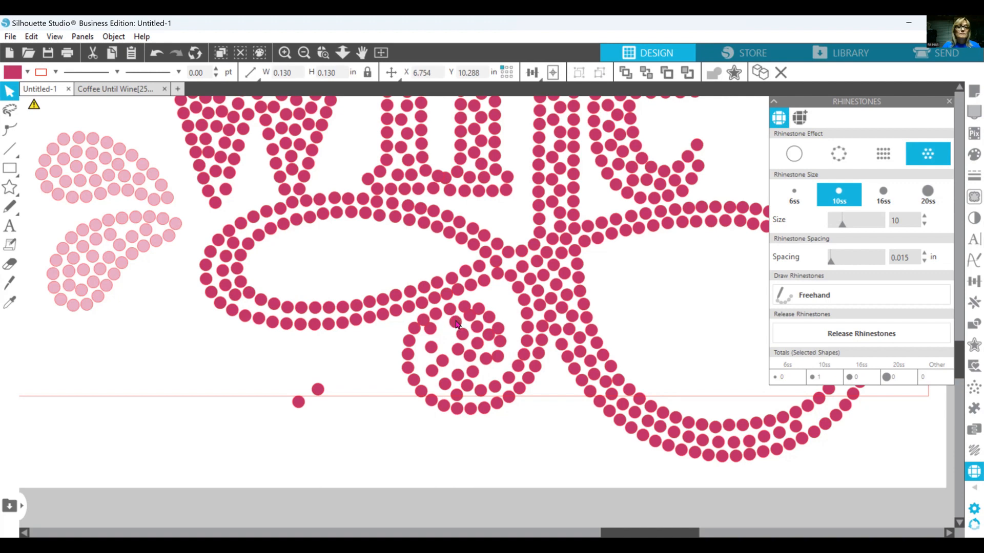
left_click(450, 329)
- Reposition the stones along the small spiral's top and right edge so they follow its outer curve
left_click_drag(449, 329, 449, 315)
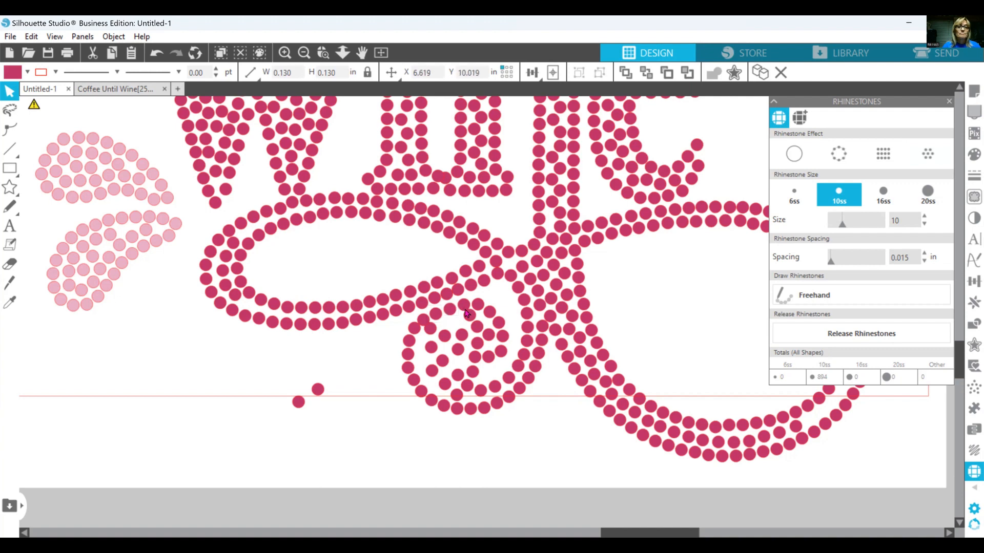
left_click_drag(475, 312, 504, 347)
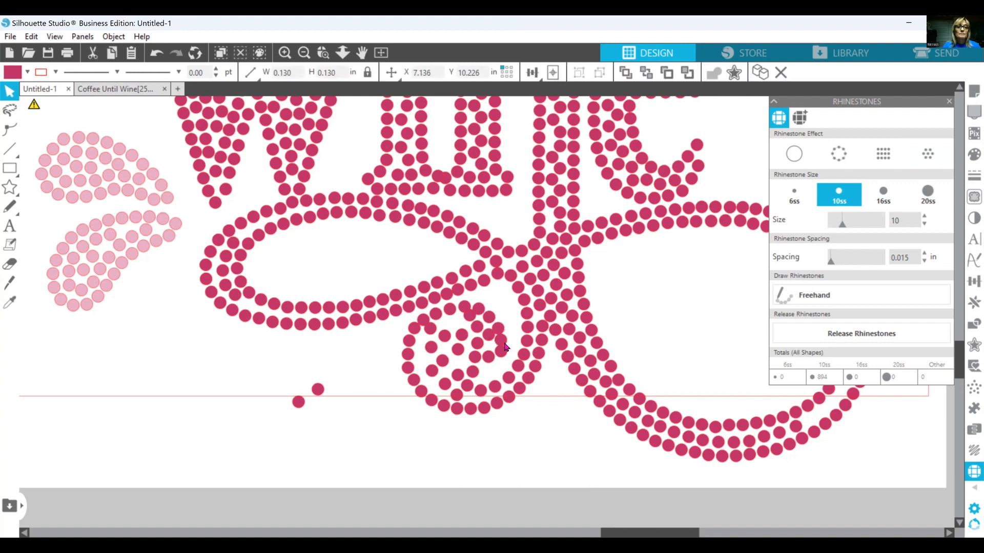
left_click(486, 368)
left_click(475, 363)
left_click(471, 361)
left_click(470, 360)
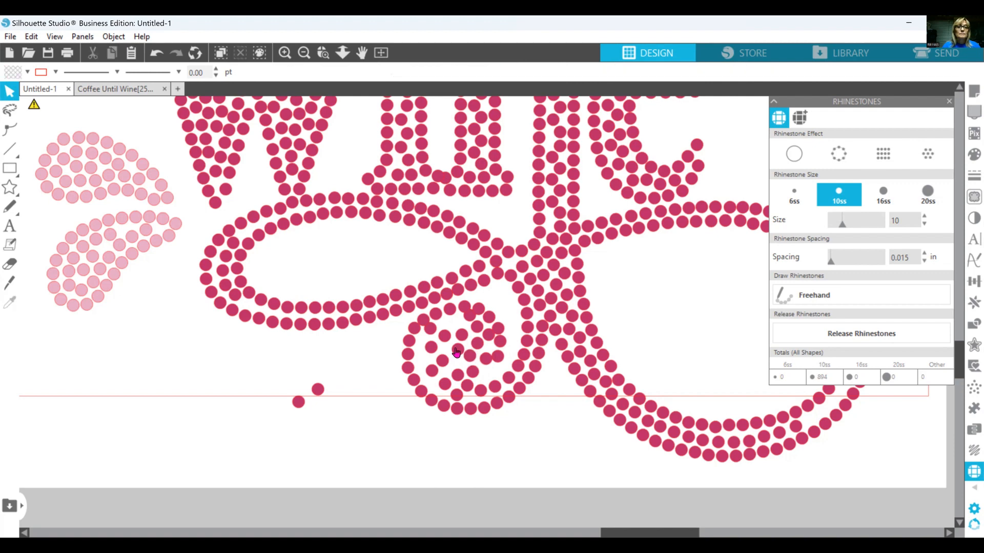
- Move the loose inner stones into an even second row along the small spiral's upper-left curve
left_click(462, 334)
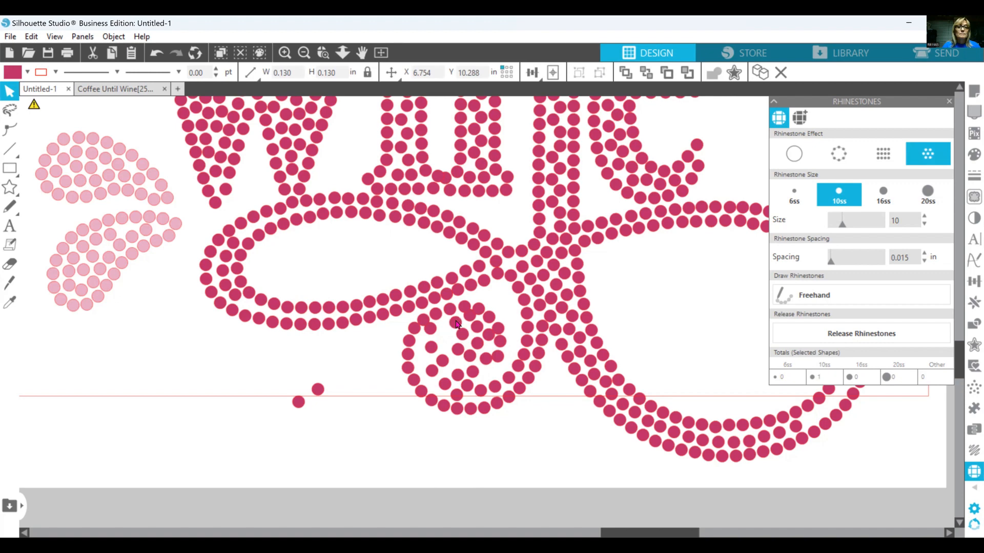
left_click(448, 331)
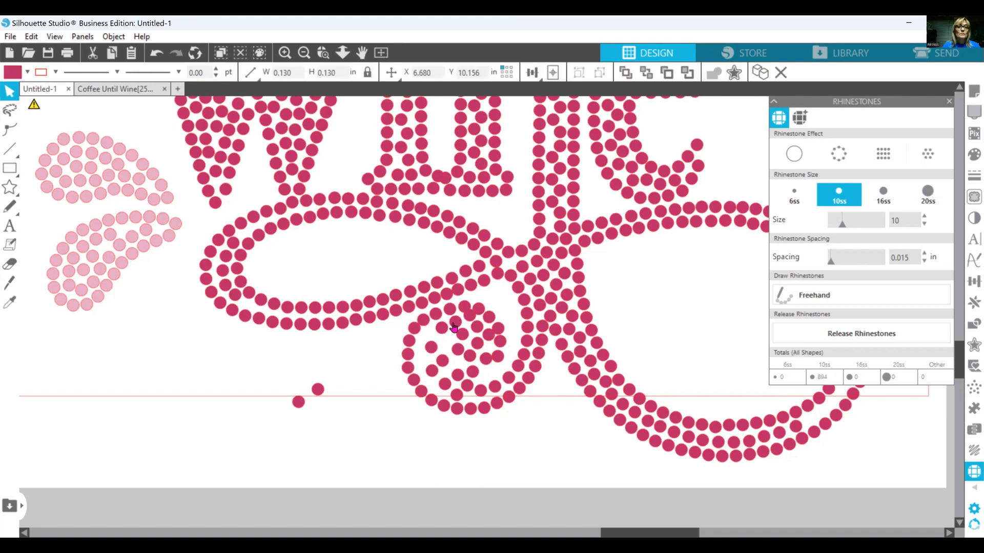
left_click(466, 320)
left_click_drag(423, 337, 431, 341)
left_click(420, 349)
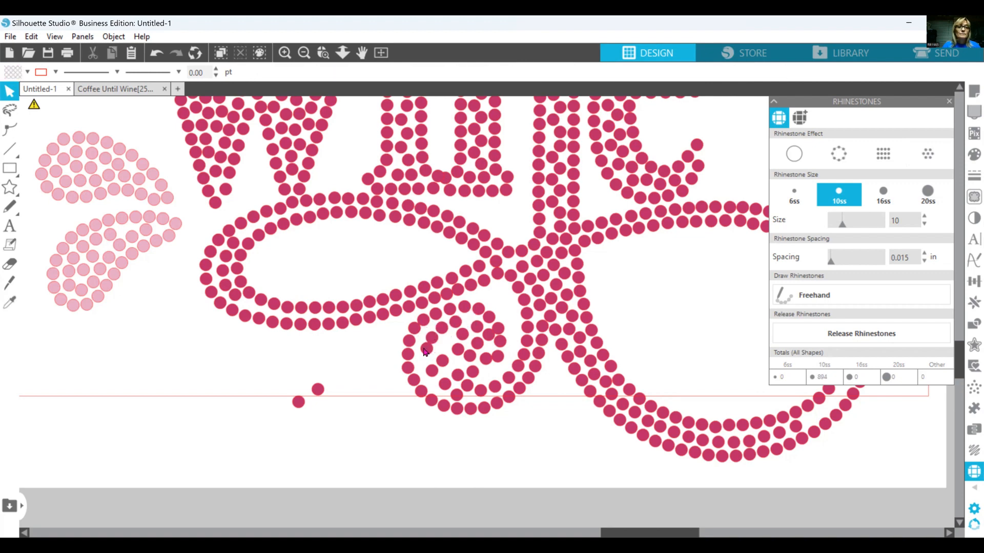
left_click(428, 350)
left_click_drag(431, 340, 423, 352)
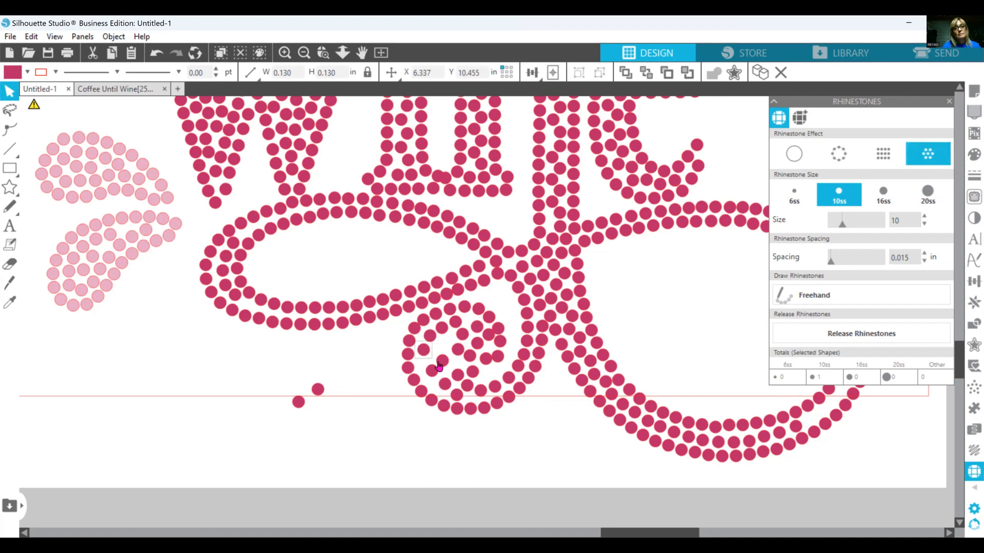
- Shift the inner stones at the small spiral's lower left outward and move one stone into its upper-right inner curl
left_click(438, 366)
left_click_drag(436, 365, 446, 380)
left_click(453, 403)
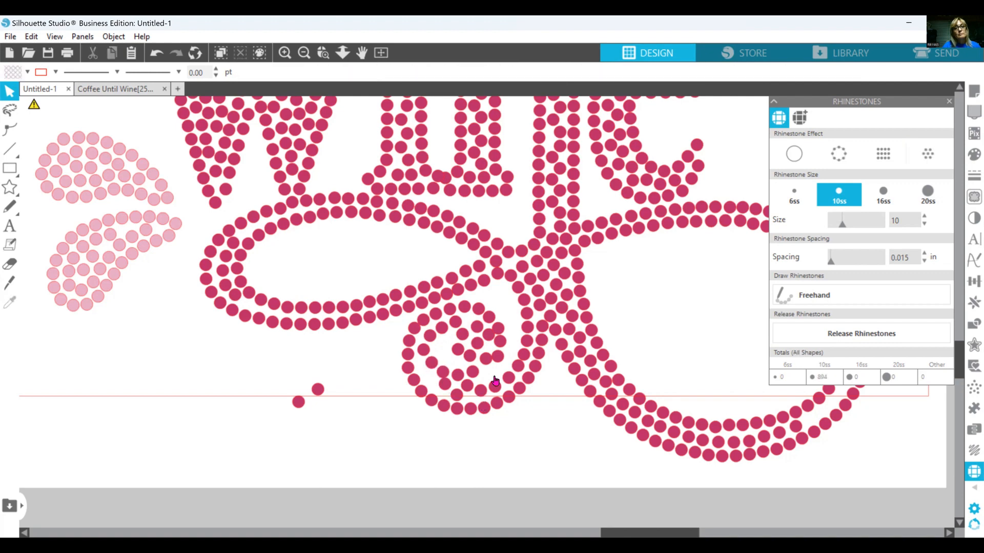
left_click_drag(491, 343, 474, 322)
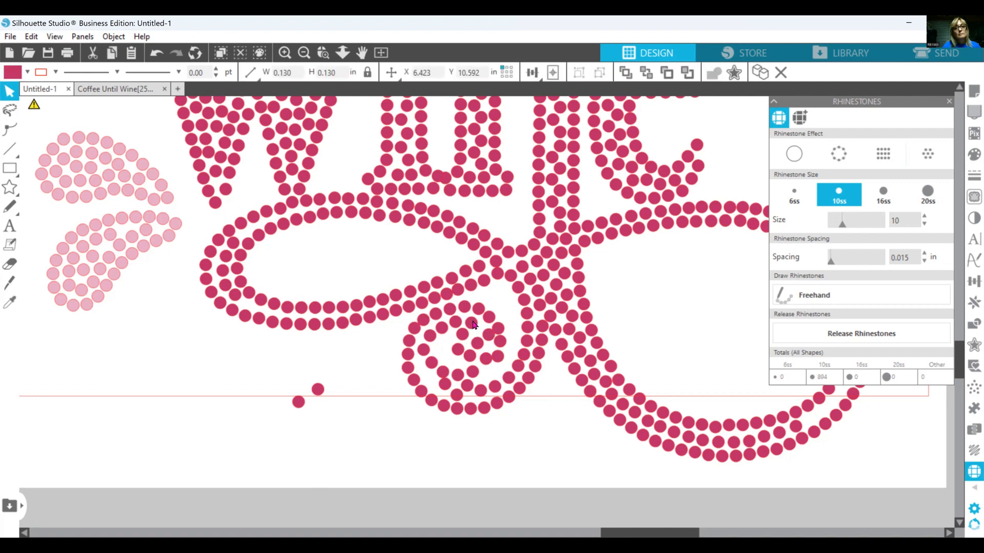
left_click(483, 334)
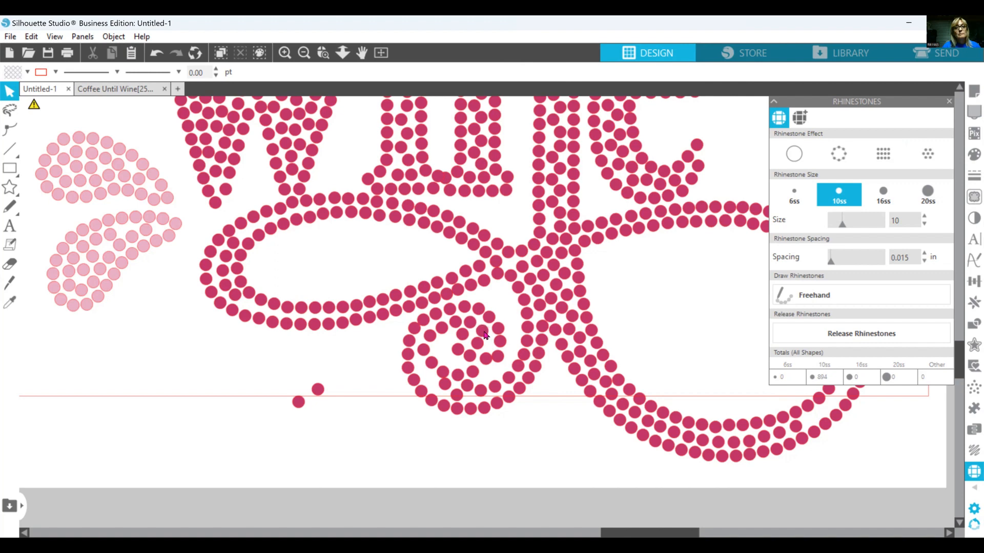
- Even out the stones on the right side and at the center of the small spiral's inner curl
left_click(500, 354)
left_click(492, 369)
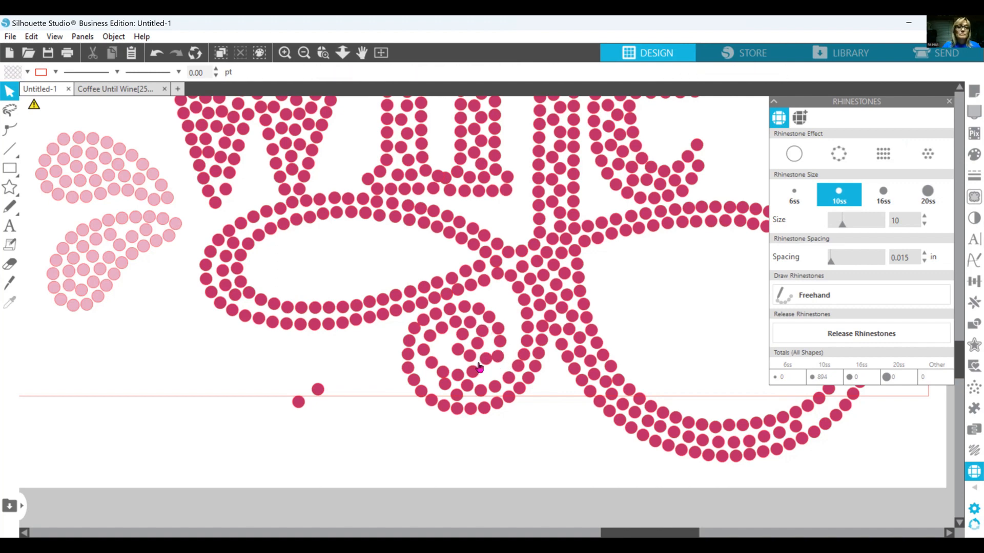
left_click(486, 359)
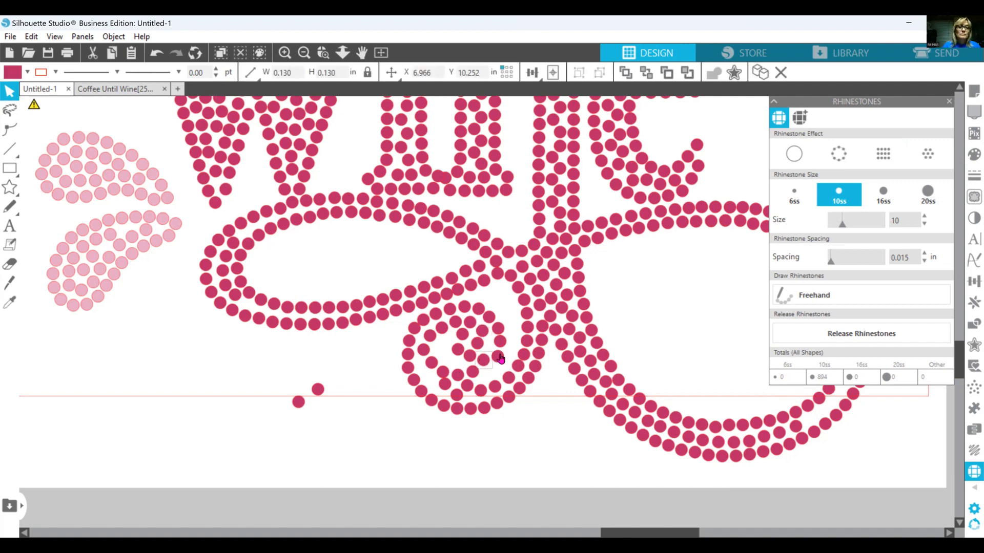
left_click(499, 355)
left_click(479, 360)
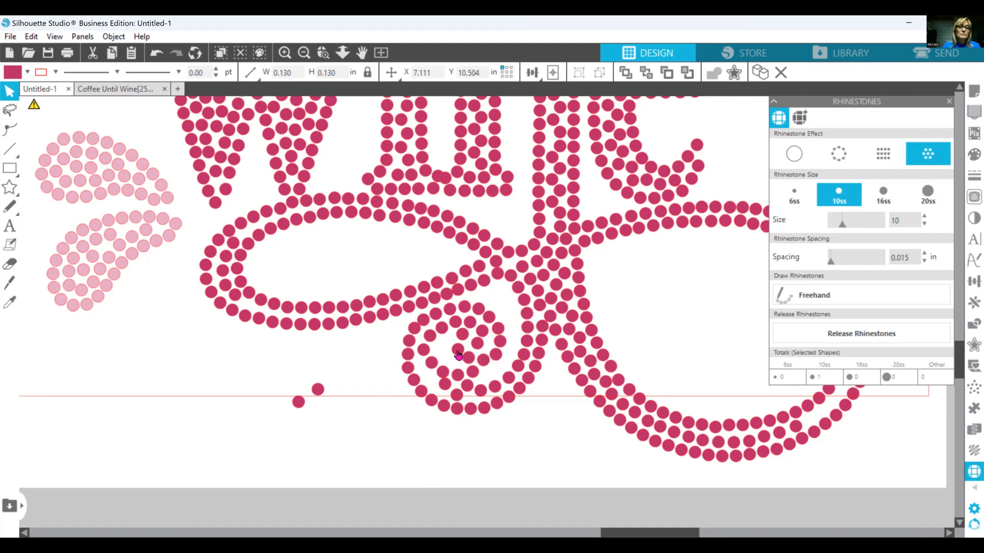
left_click_drag(458, 354, 459, 353)
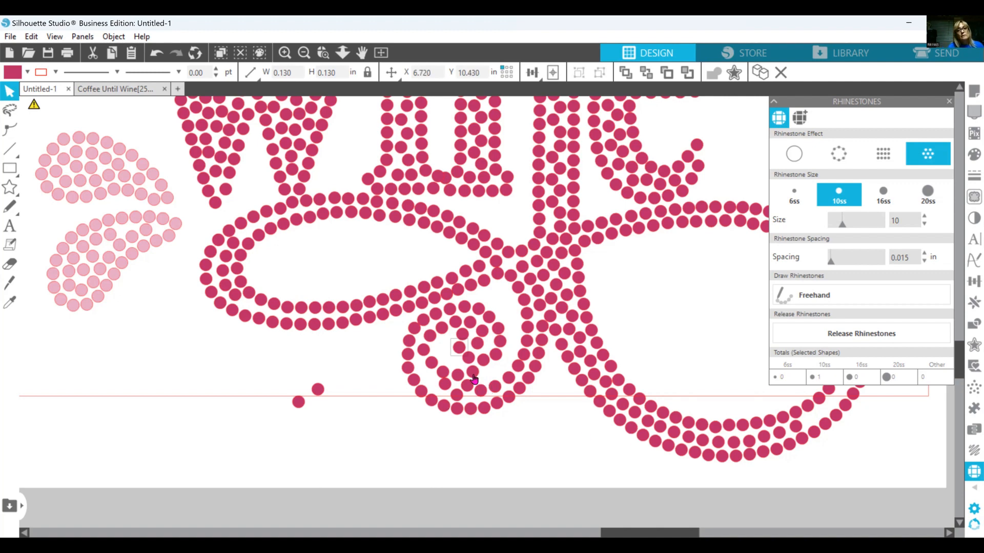
- Pull three surplus stones out of the small spiral's lower part and align the remaining row
left_click_drag(472, 373, 363, 412)
left_click_drag(457, 375, 339, 408)
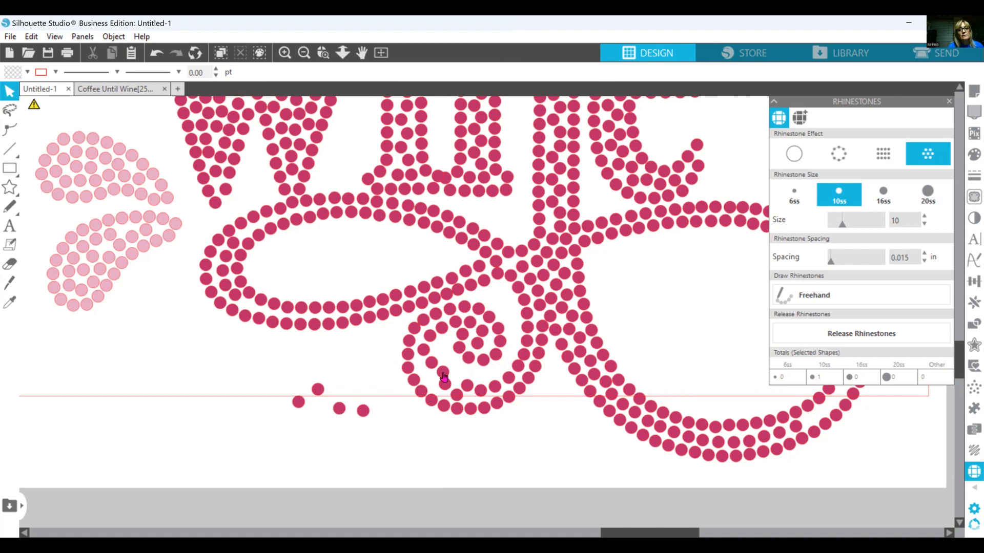
left_click_drag(442, 376, 435, 380)
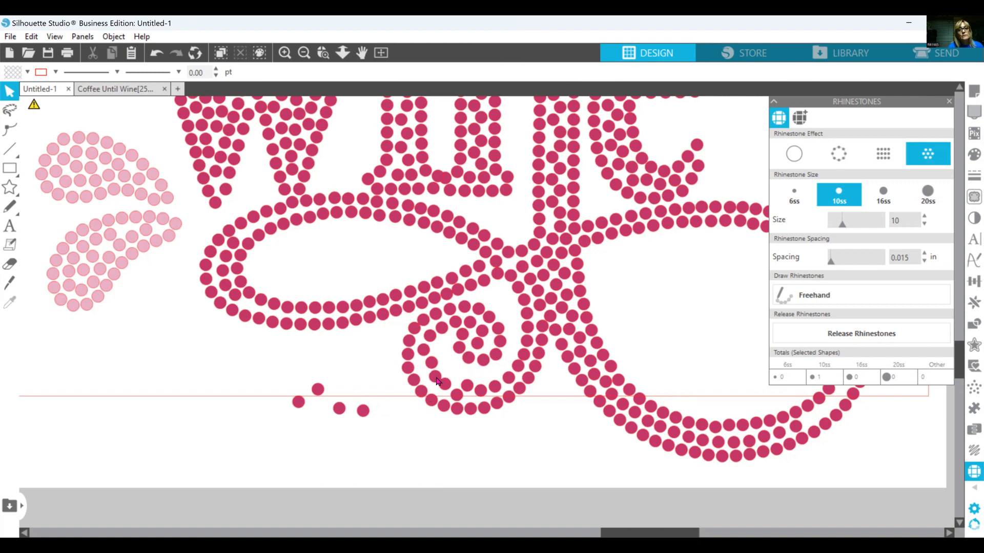
left_click(464, 393)
left_click_drag(455, 398, 348, 395)
left_click(449, 393)
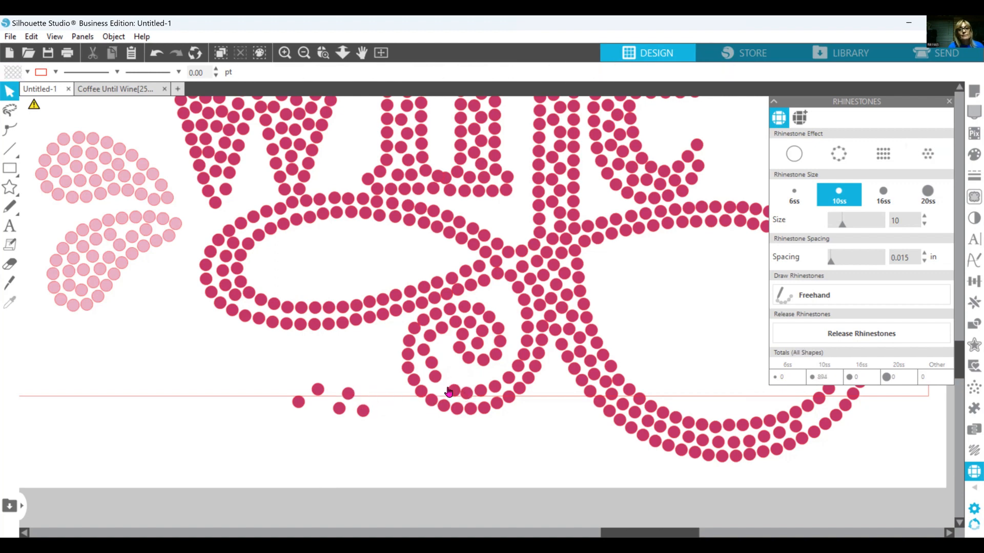
- Spread the stones at the spiral's lower left and place one spare stone back into the gap in the inner row
left_click(449, 392)
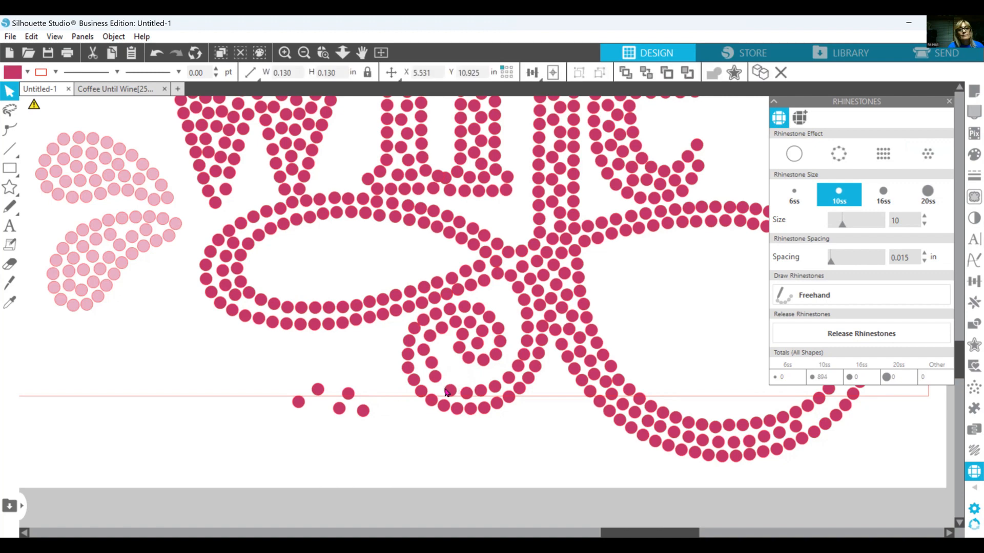
mouse_move(435, 380)
left_mouse_down()
mouse_move(441, 387)
mouse_move(432, 380)
left_mouse_up()
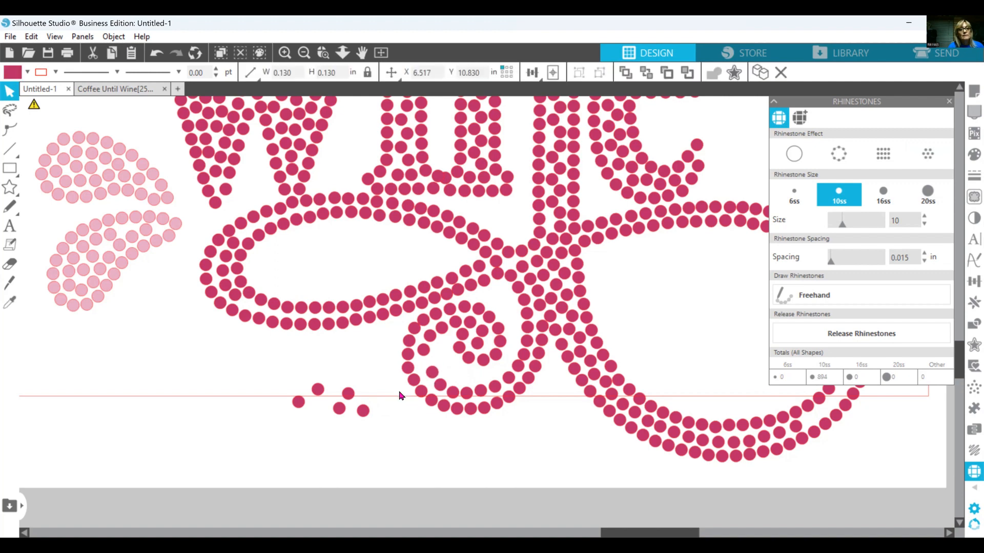
left_click(375, 405)
left_click_drag(364, 411, 436, 376)
left_click(424, 357)
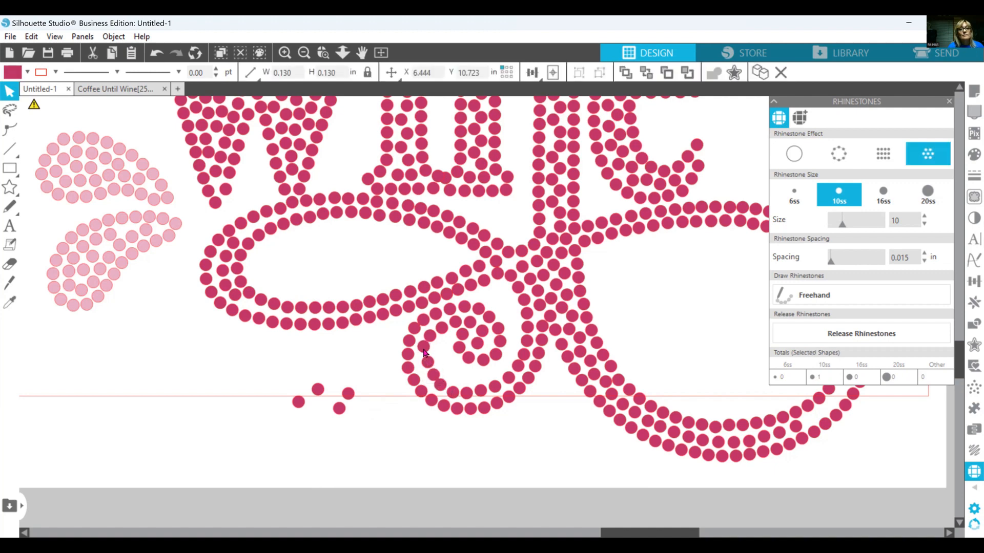
- Fine-tune the spacing of the inner-row stones along the small spiral's left side
left_click(433, 378)
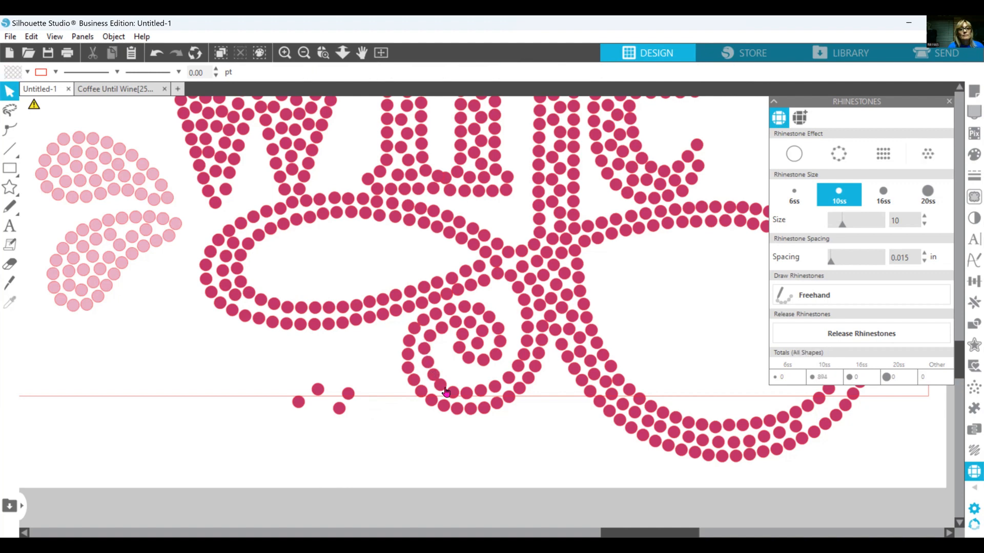
left_click(434, 377)
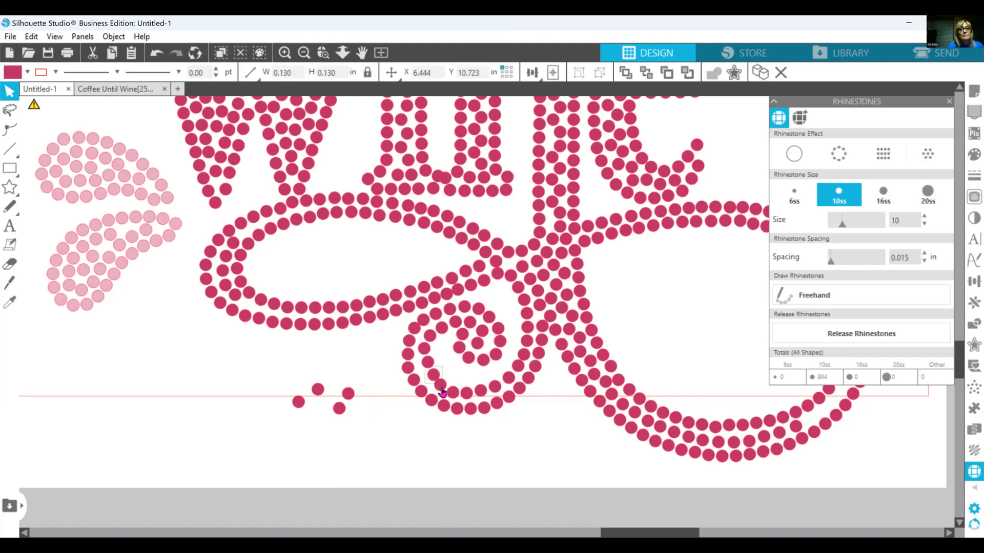
left_click_drag(438, 374, 428, 353)
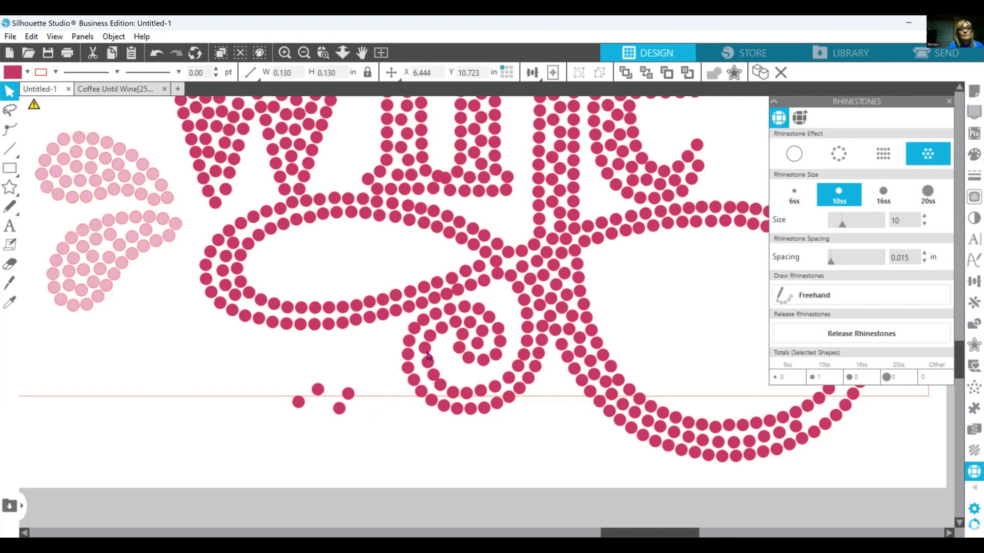
left_click(426, 353)
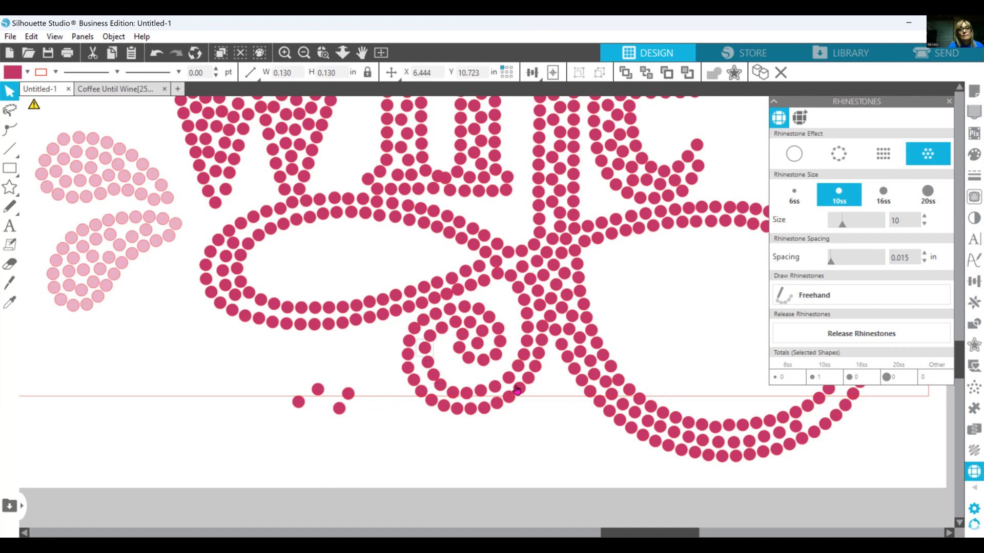
- Even out the inner row along the small spiral's bottom and delete the four spare stones beside it
left_click(486, 395)
left_click_drag(486, 391, 445, 389)
left_click(449, 396)
left_click(440, 386)
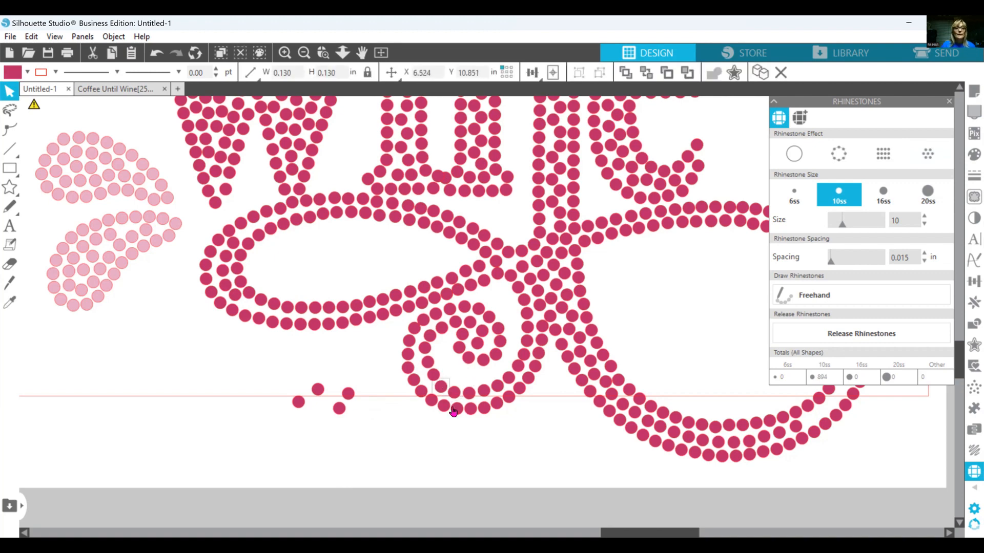
left_click_drag(281, 403, 336, 419)
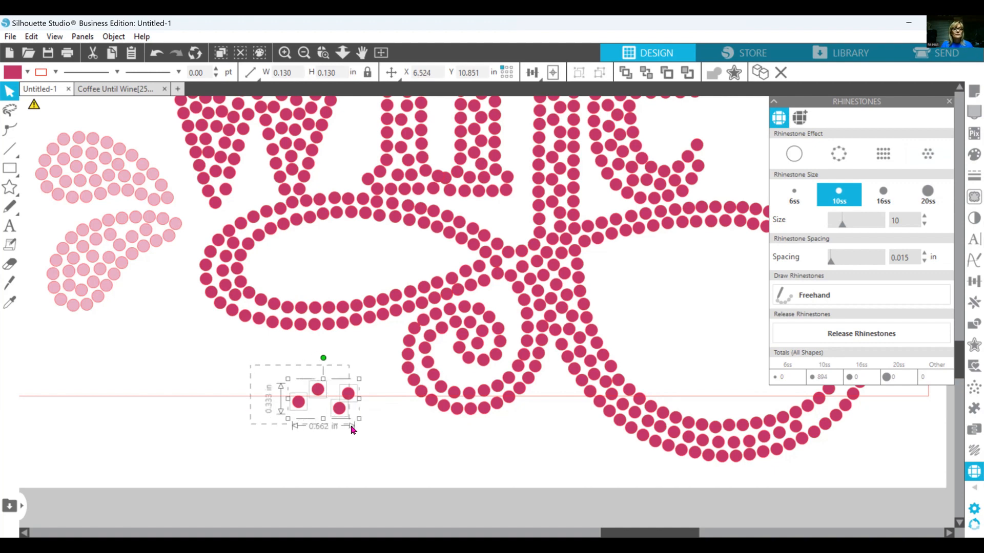
key("Delete")
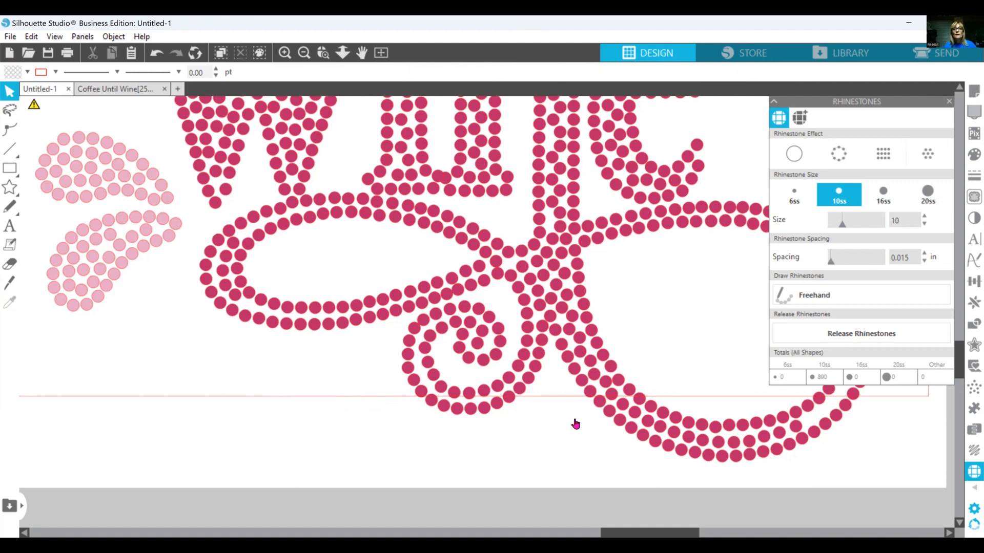
- Examine the whole "Coffee until wine" design, checking the "until" and "wine" lettering, swirls and small spiral
left_click(305, 53)
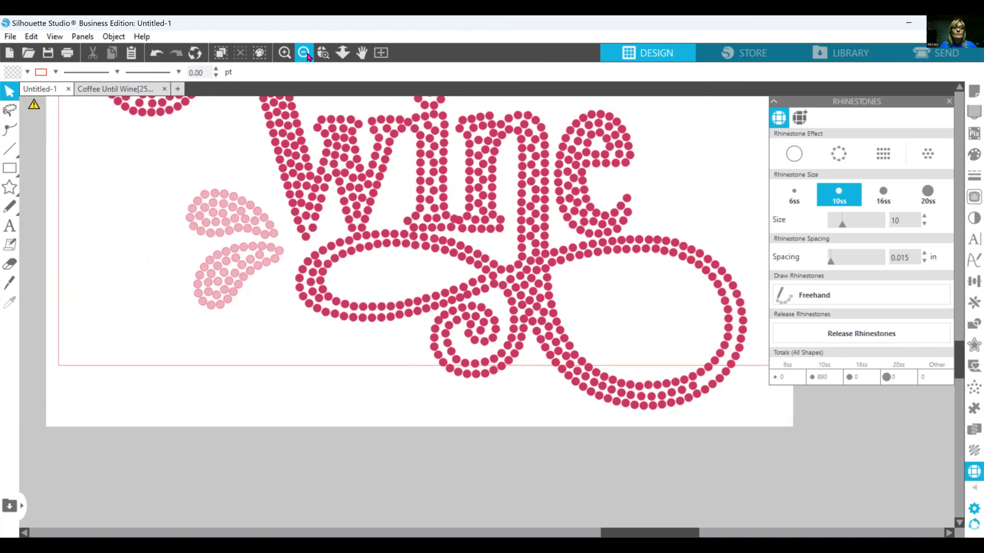
left_click(305, 53)
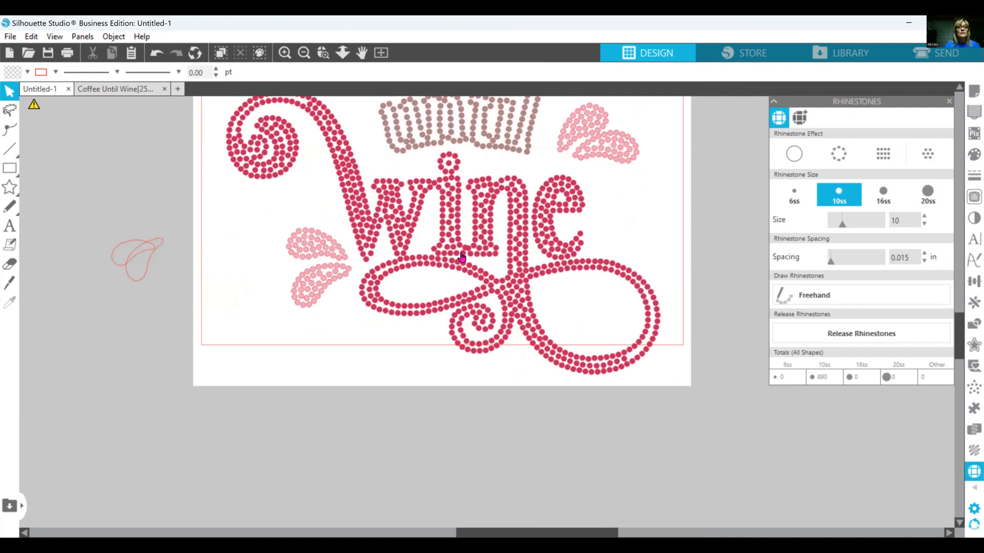
scroll(412, 269, "up", 1)
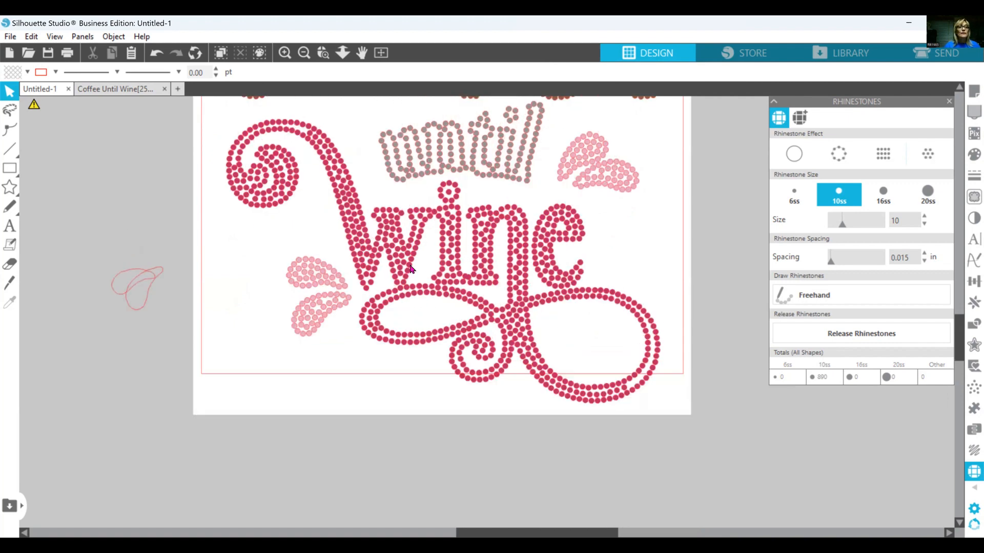
scroll(565, 266, "up", 2)
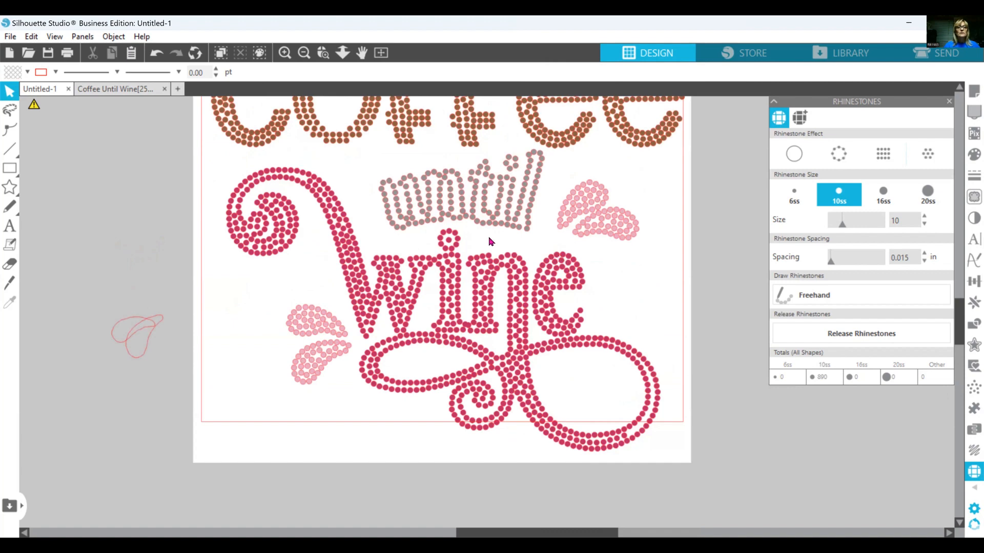
left_click(477, 224)
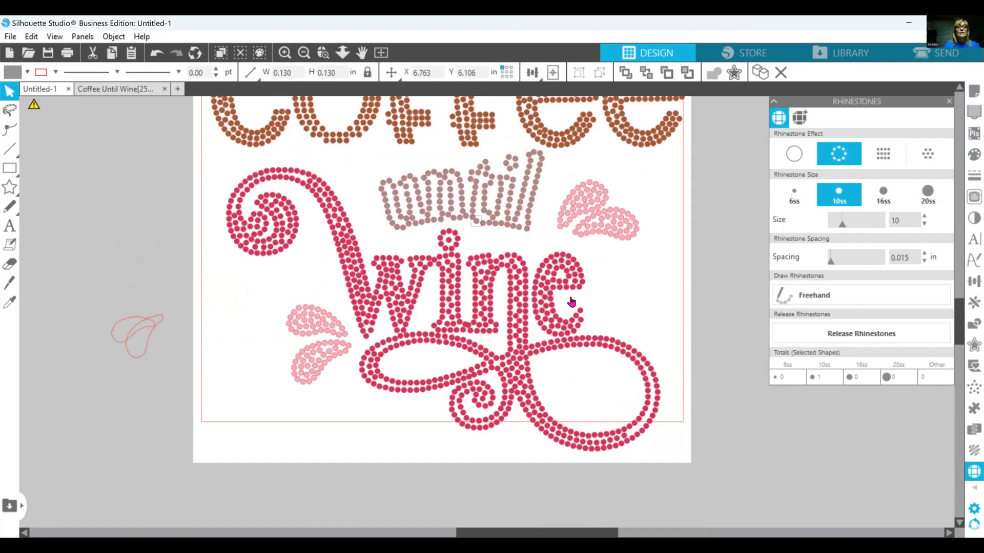
scroll(572, 302, "up", 2)
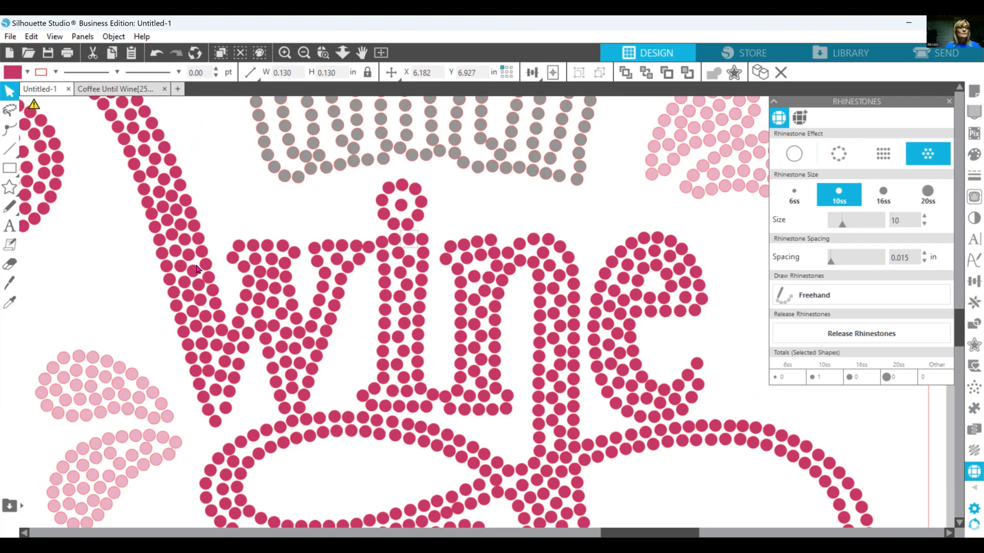
left_click(303, 50)
left_click(302, 50)
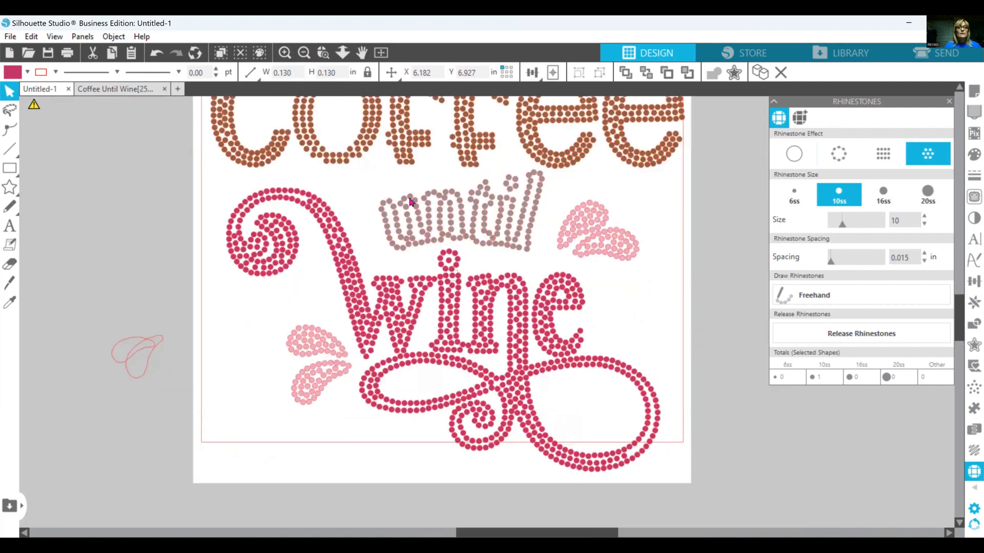
scroll(323, 138, "up", 2)
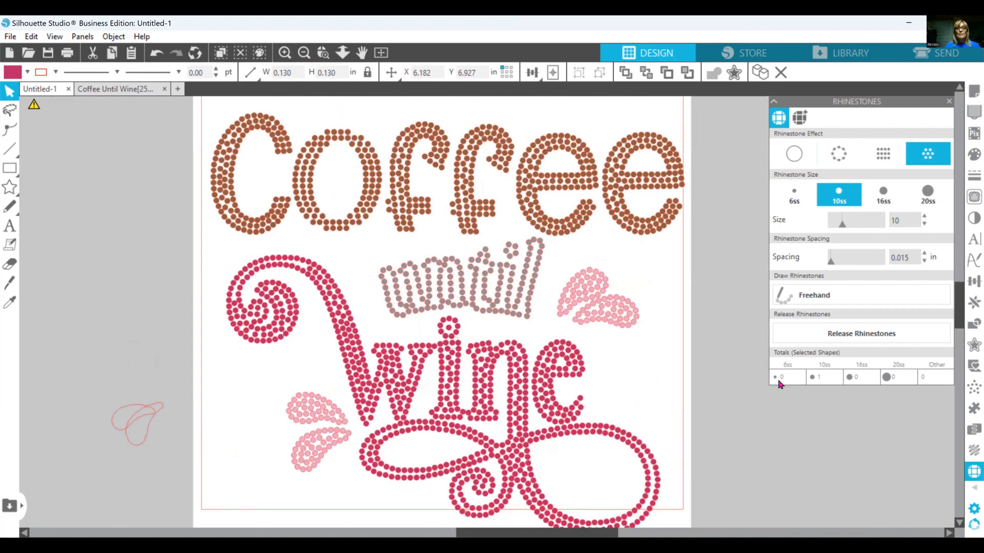
- Select all light pink RGB (228,170,197) shapes by fill color, group them and shift the group slightly toward the left edge
scroll(587, 400, "down", 1)
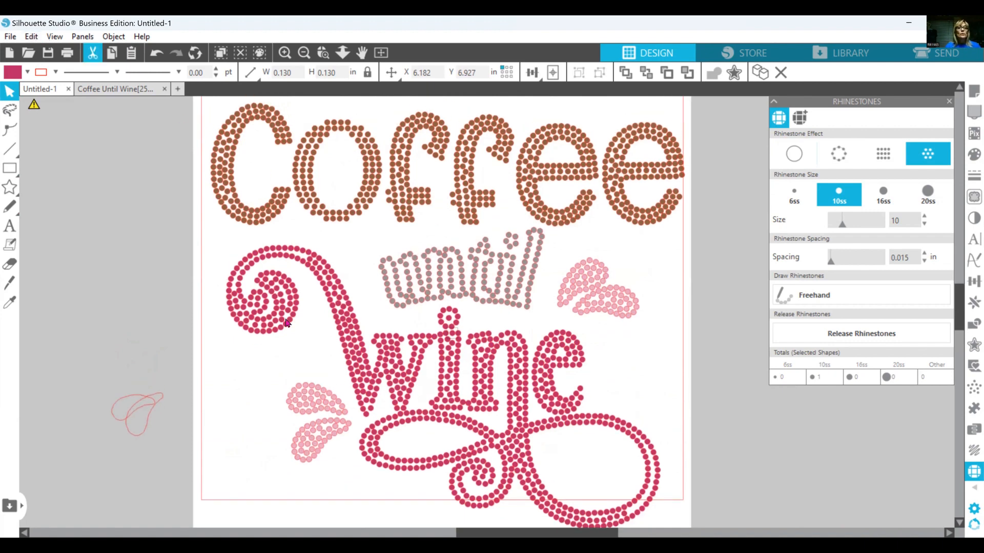
left_click(30, 37)
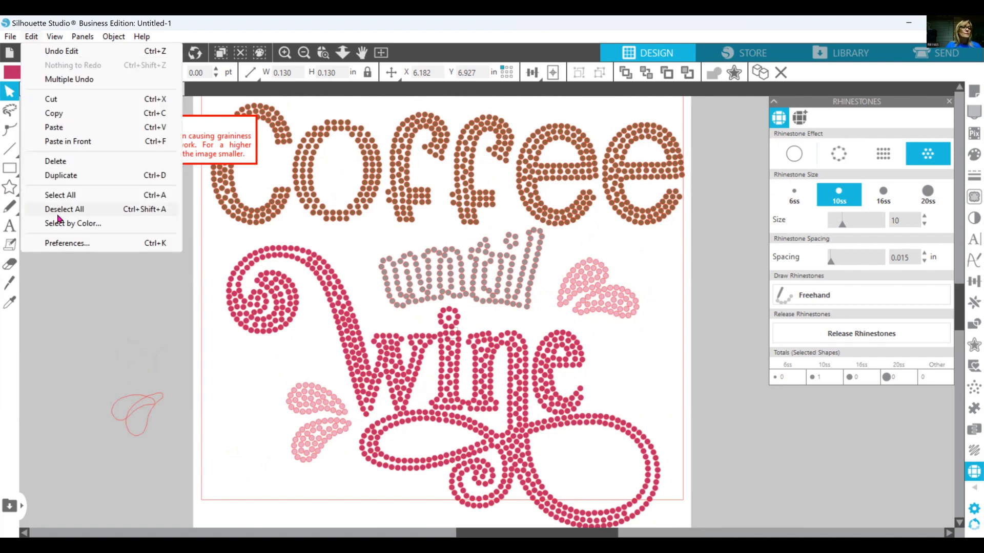
left_click(80, 224)
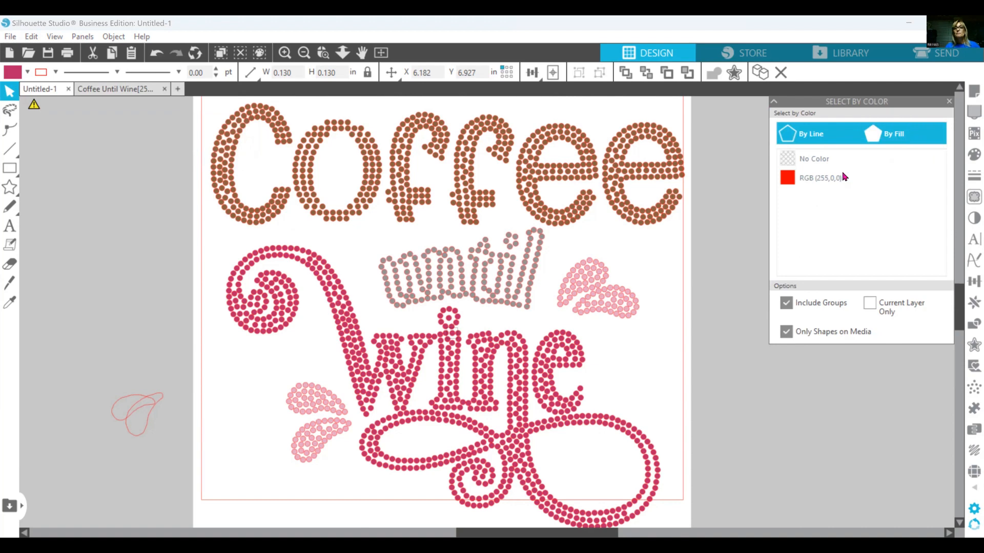
left_click(893, 139)
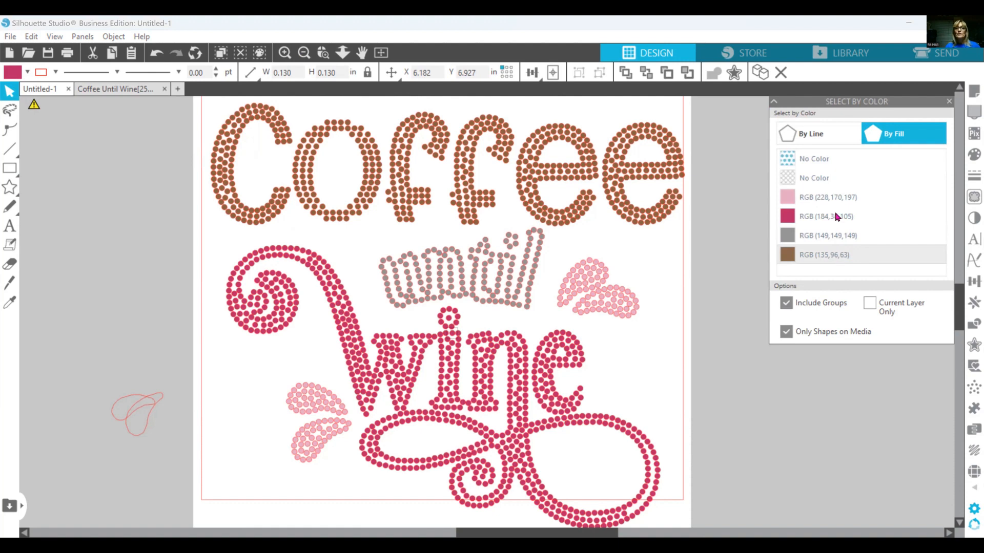
left_click(831, 203)
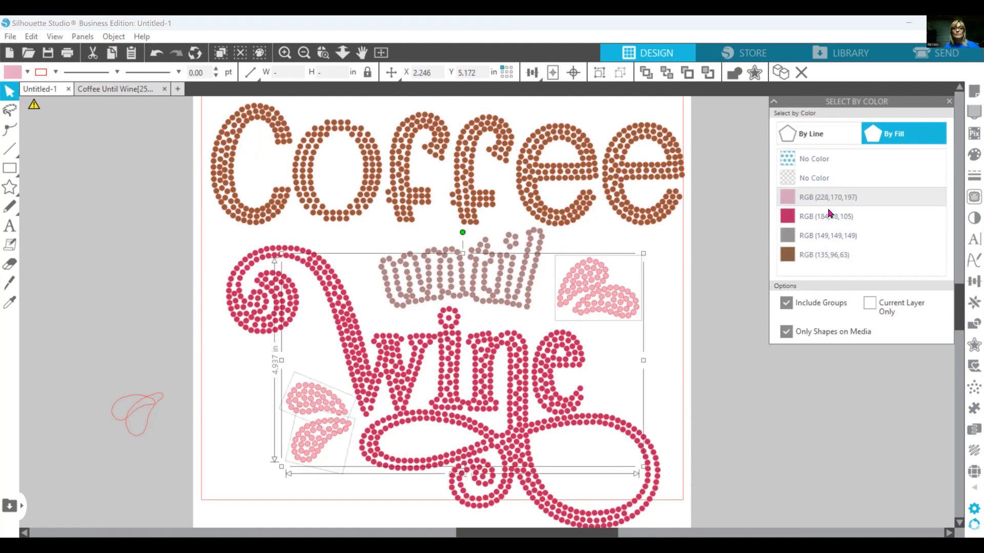
right_click(619, 306)
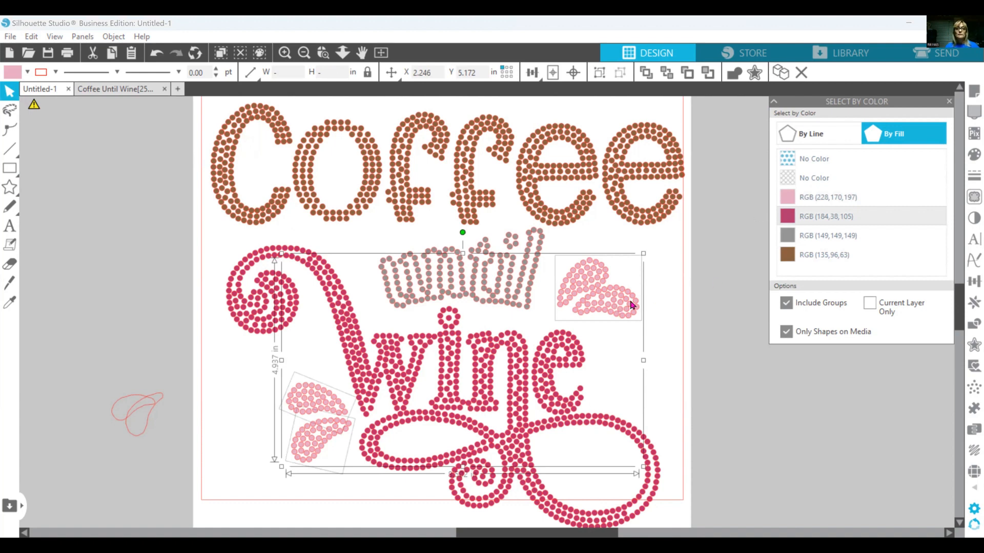
left_click(660, 392)
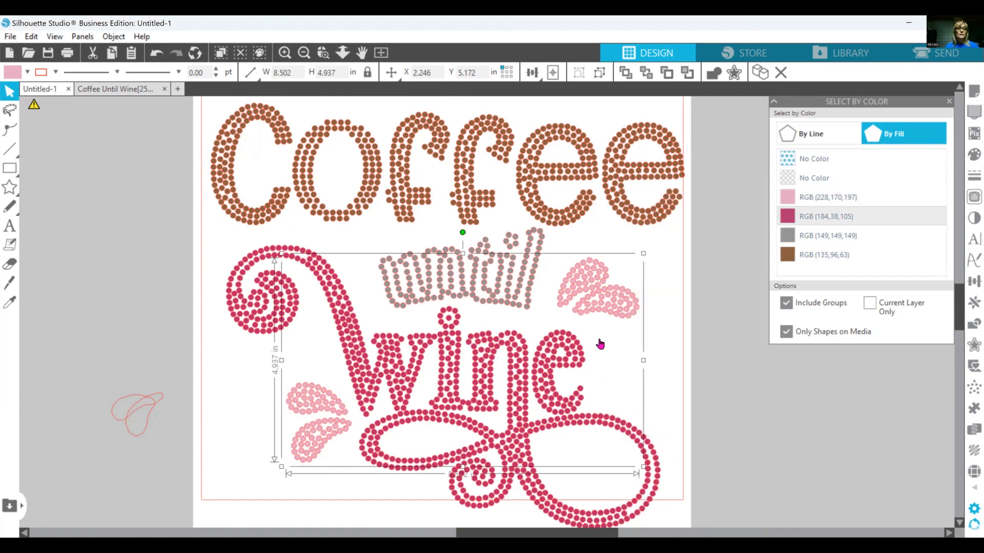
mouse_move(601, 301)
left_mouse_down()
mouse_move(621, 297)
mouse_move(592, 305)
mouse_move(599, 300)
left_mouse_up()
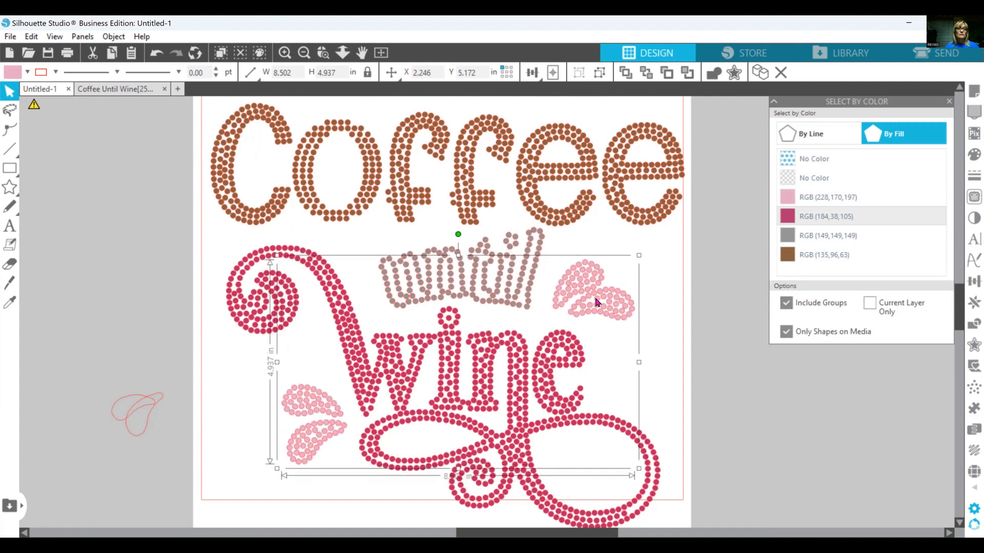
- Try grouping all dark pink RGB (184,38,105) stones into a compound path, then undo it and ungroup the stones
left_click(824, 224)
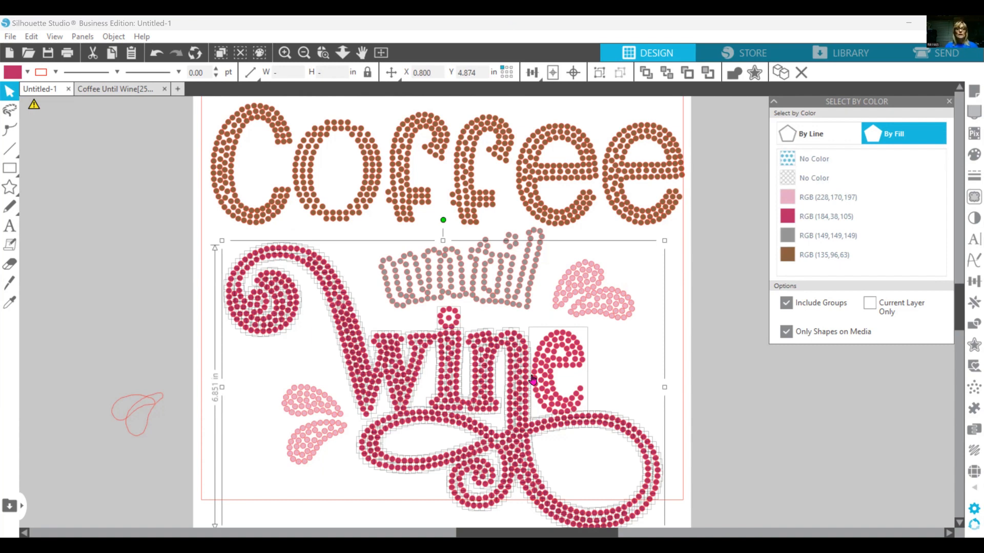
right_click(605, 379)
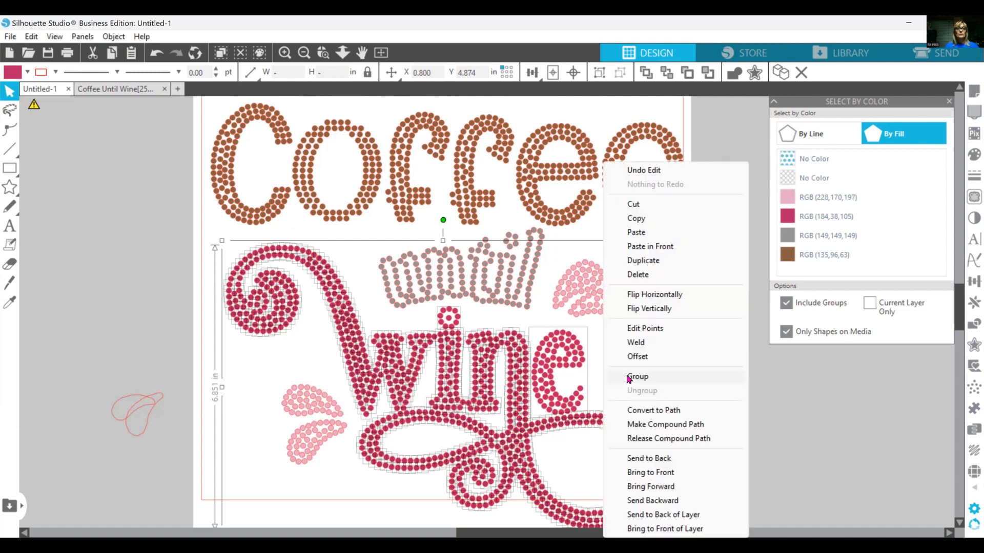
left_click(628, 380)
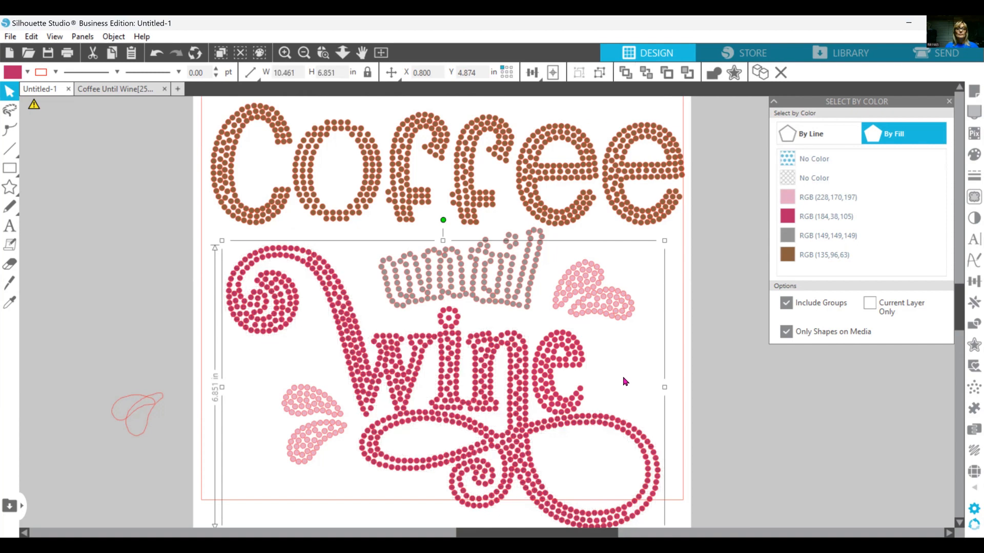
right_click(625, 381)
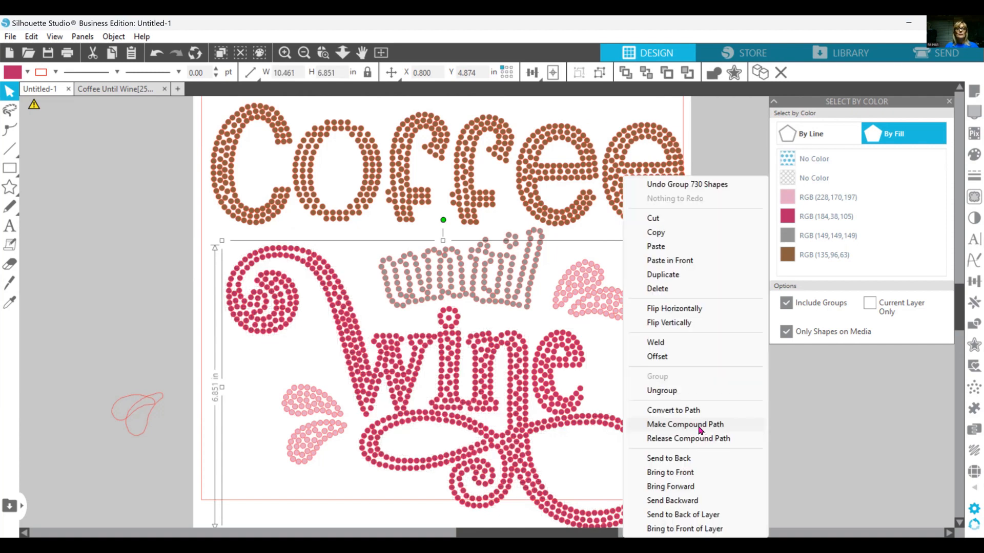
left_click(701, 426)
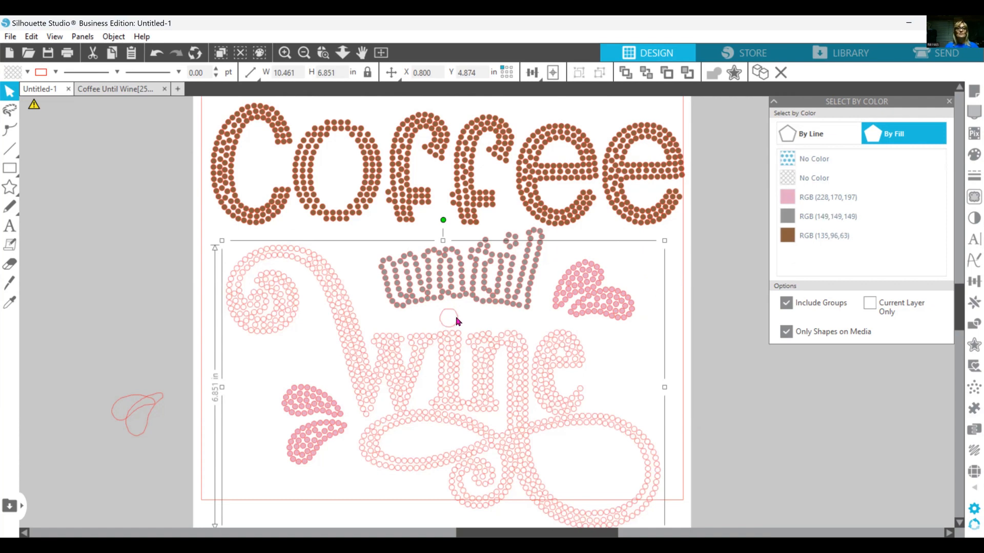
left_click(154, 54)
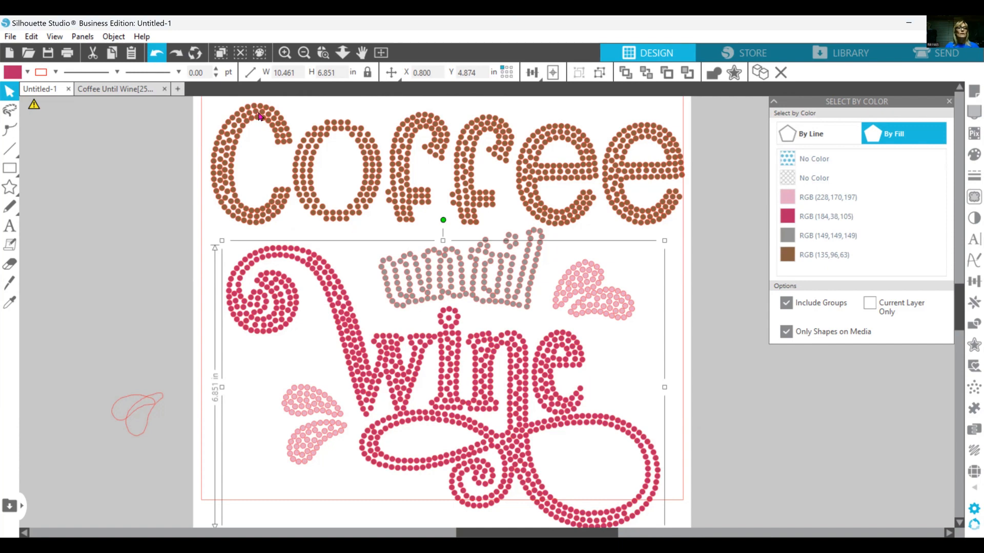
key("ctrl+shift+g")
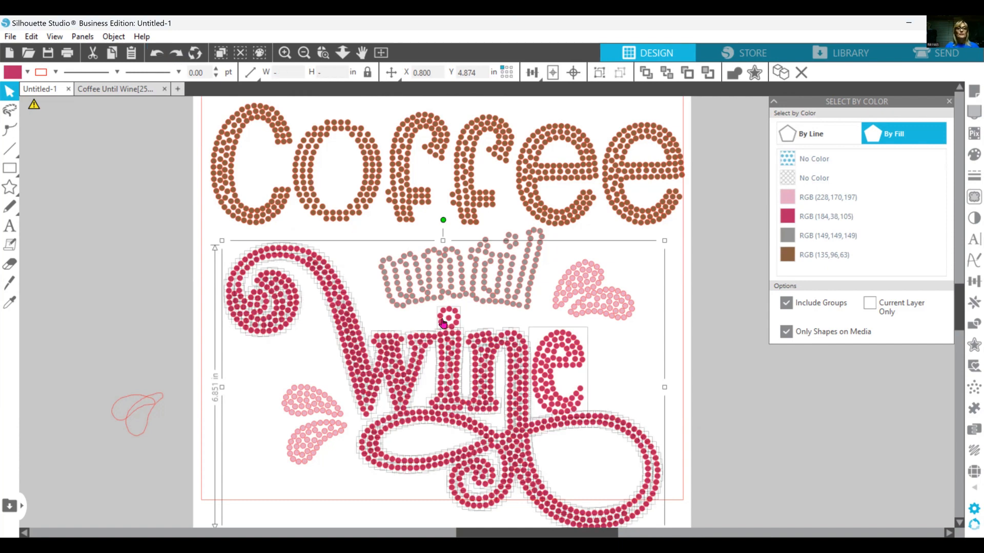
- Check the stones in "wine" and separate the dot of the i into individual stones
left_click(970, 477)
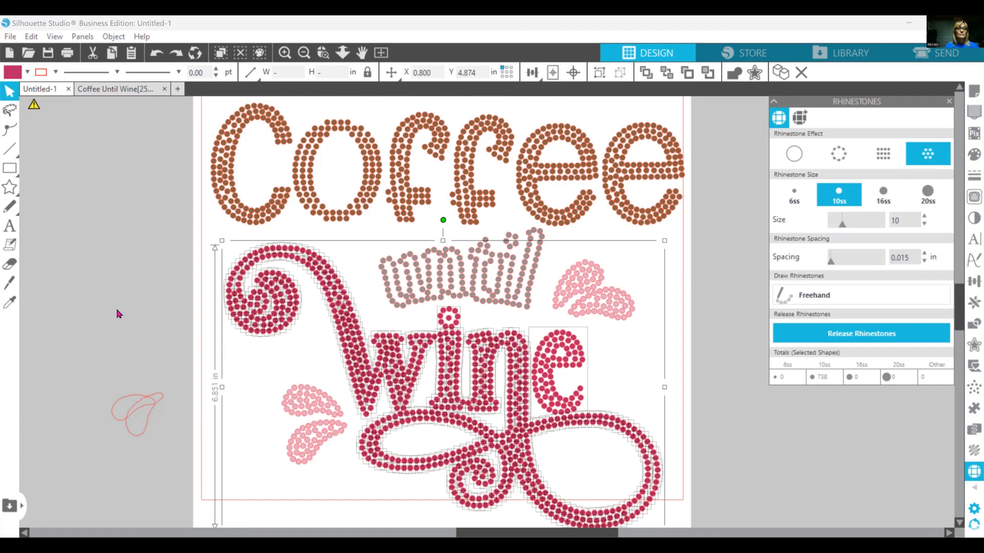
left_click(150, 326)
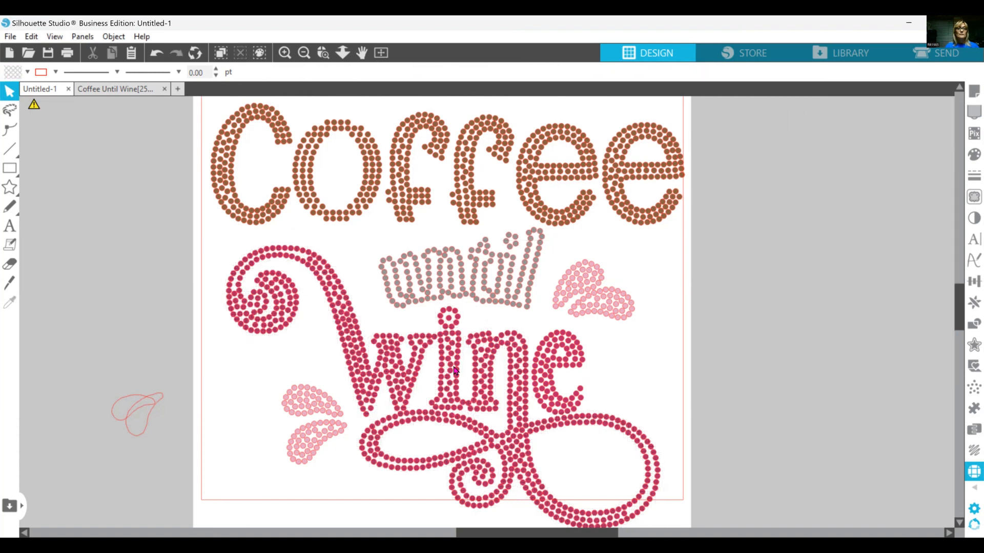
right_click(455, 369)
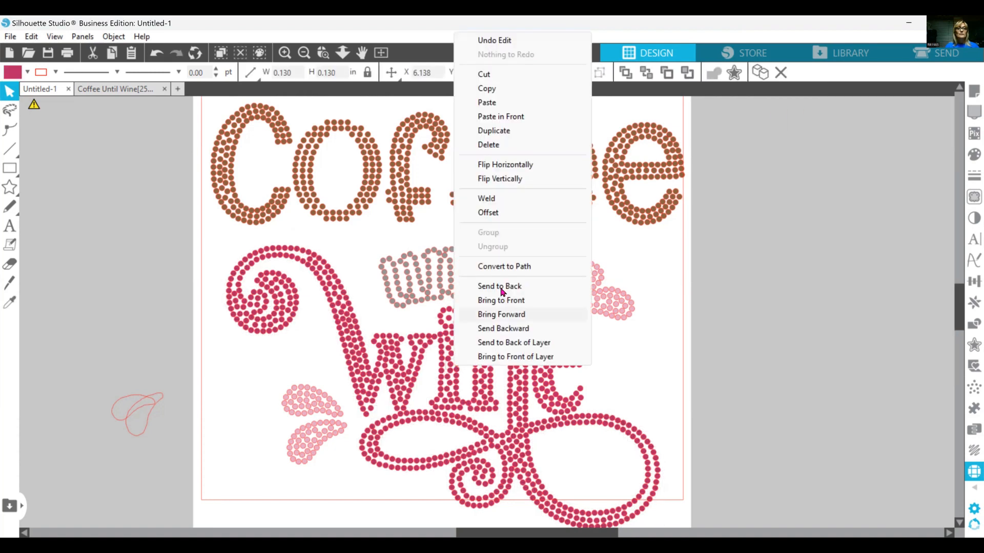
left_click(665, 359)
left_click(519, 367)
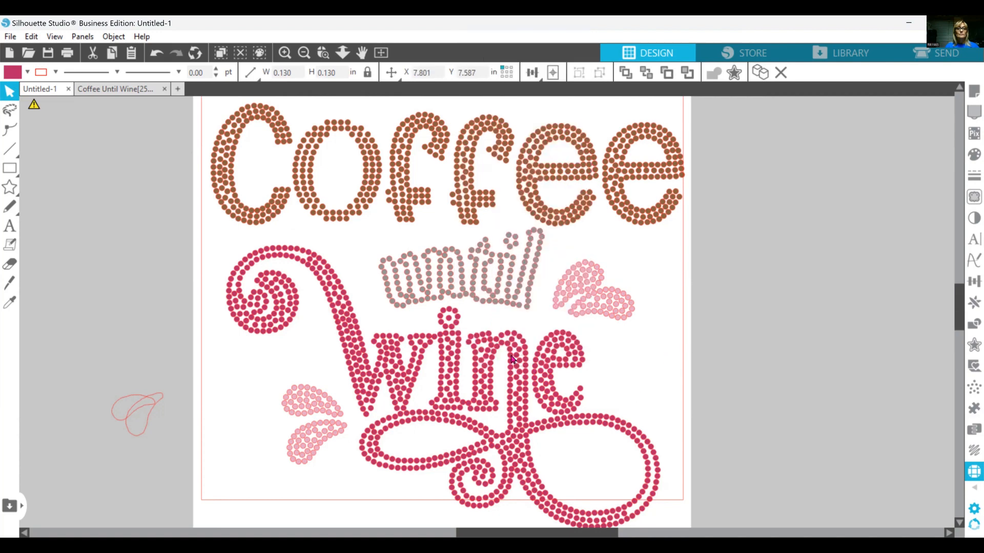
left_click(451, 325)
left_click(450, 317)
left_click(455, 310)
left_click(441, 319)
- Group all dark pink RGB (184,38,105) stones into one compound path and refill it with the recently used dark pink
left_click(32, 37)
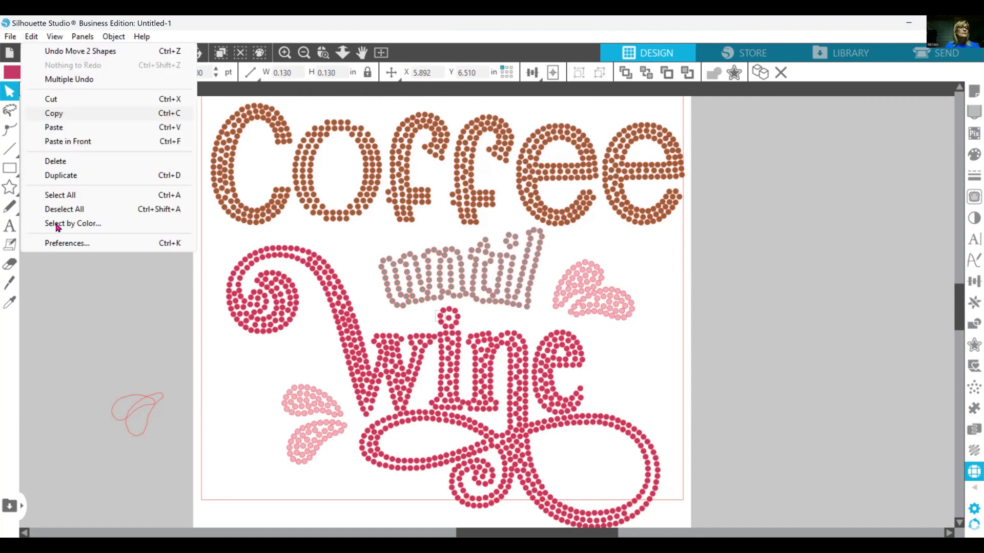
left_click(57, 223)
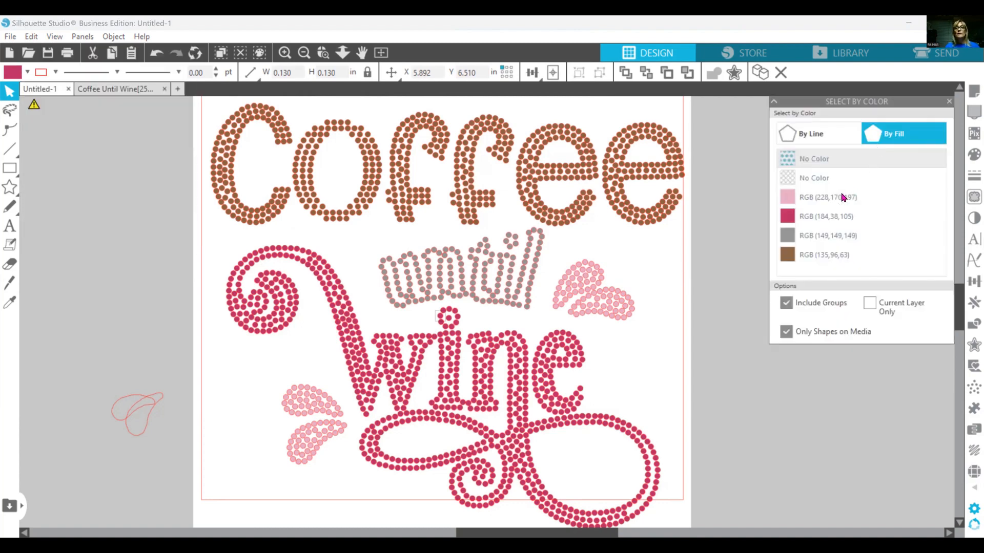
left_click(830, 218)
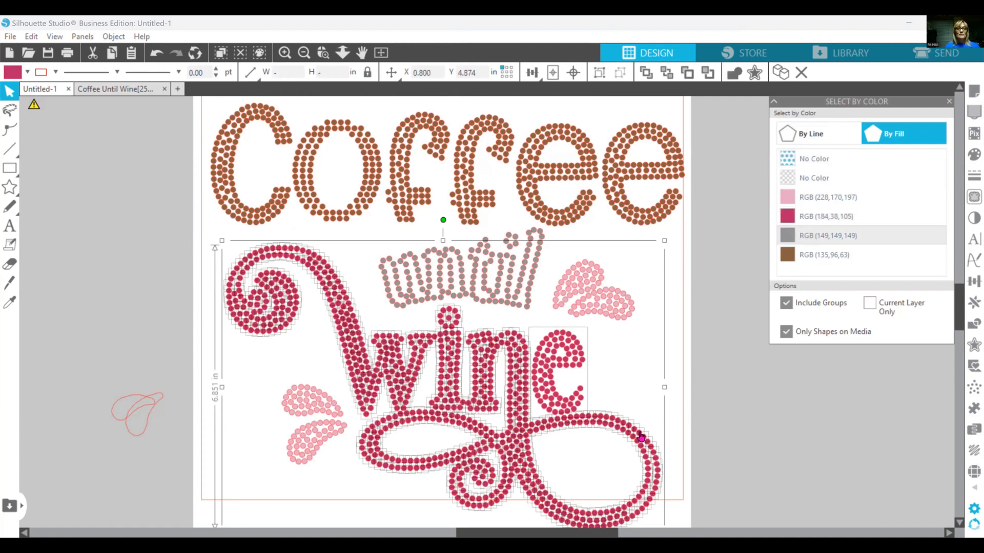
right_click(685, 292)
left_click(674, 271)
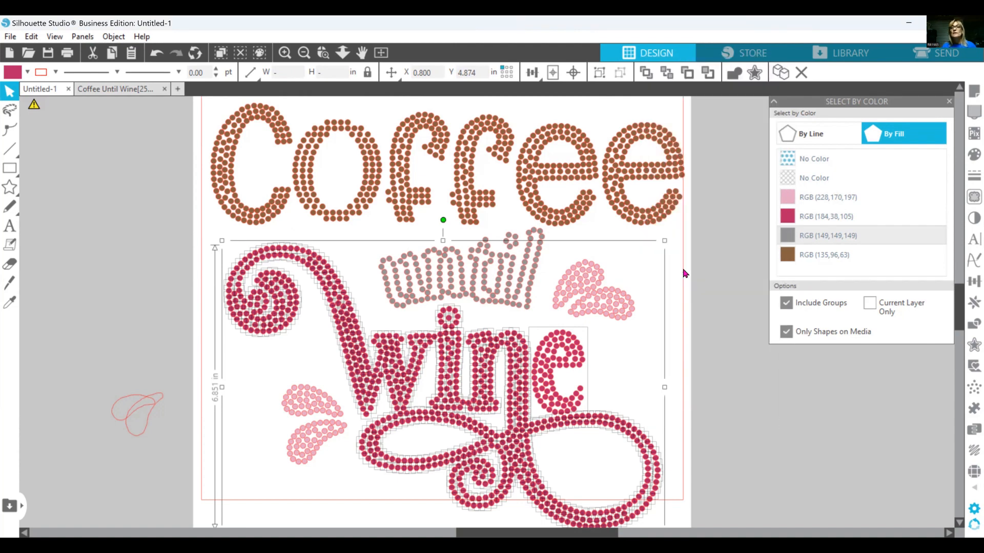
right_click(642, 446)
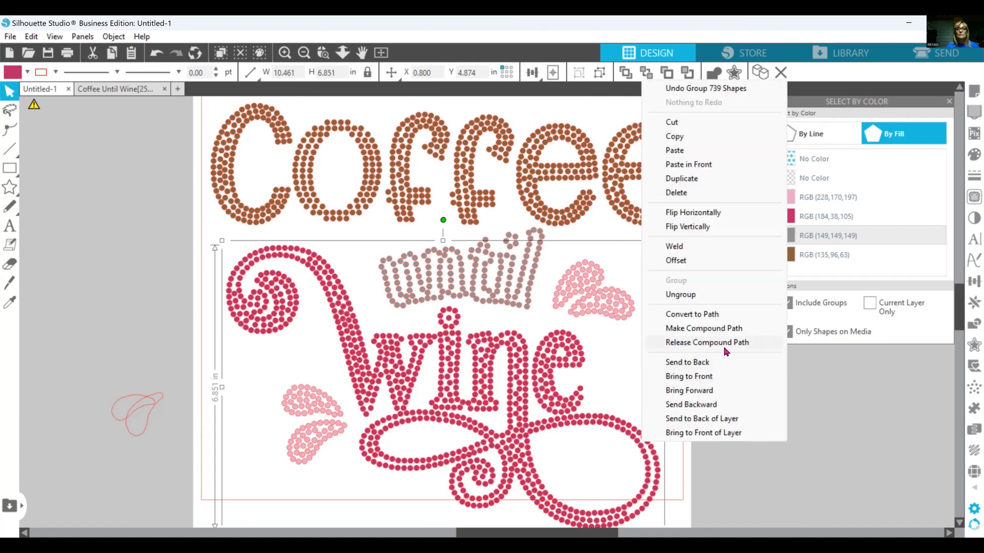
left_click(712, 331)
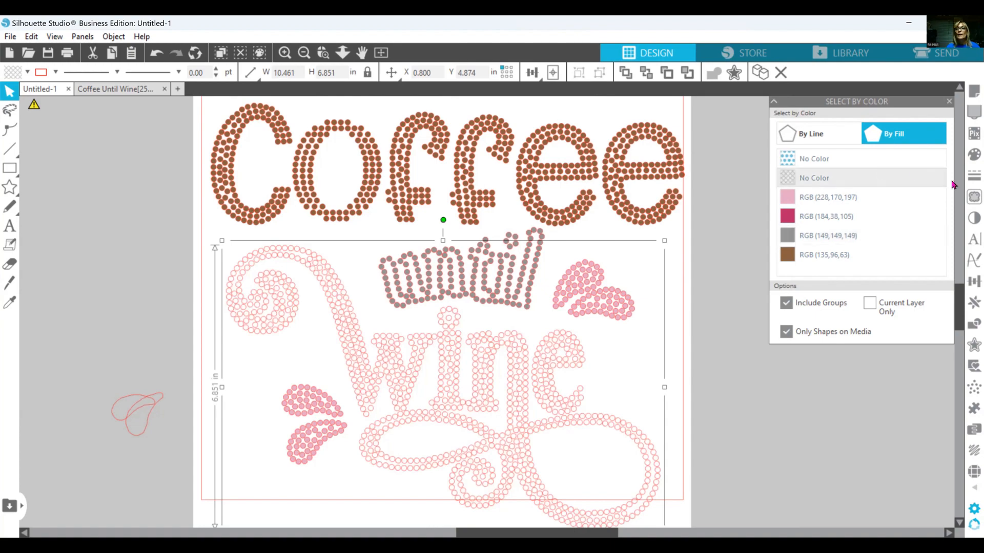
left_click(971, 160)
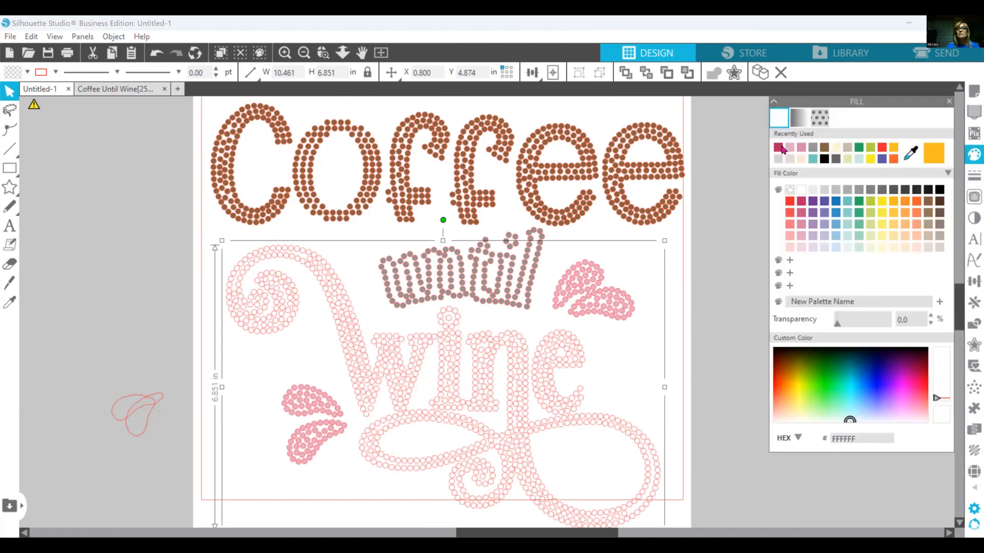
left_click(779, 149)
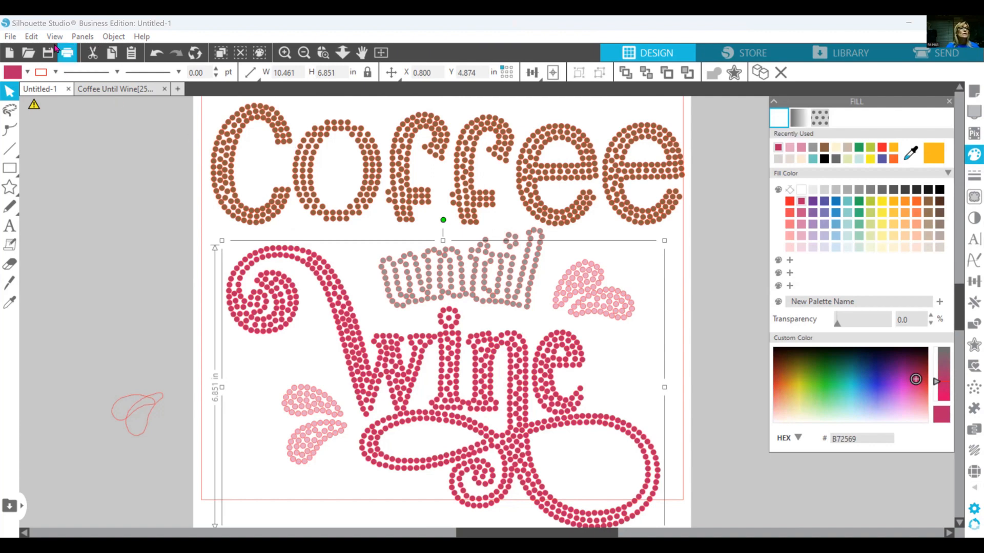
- Try combining all gray RGB (149,149,149) stones into a compound path refilled with gray 959595, then undo the fill, compound path and grouping
left_click(32, 37)
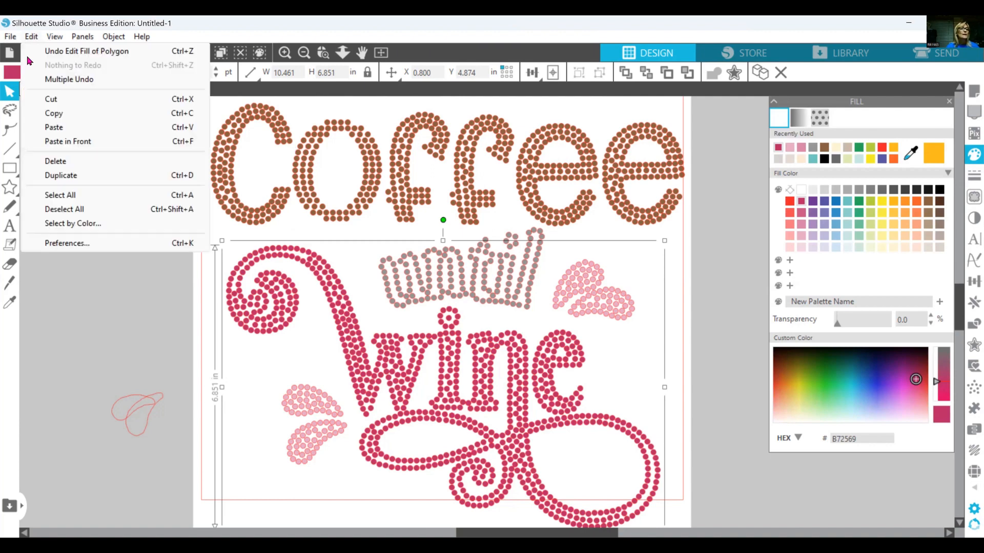
left_click(53, 223)
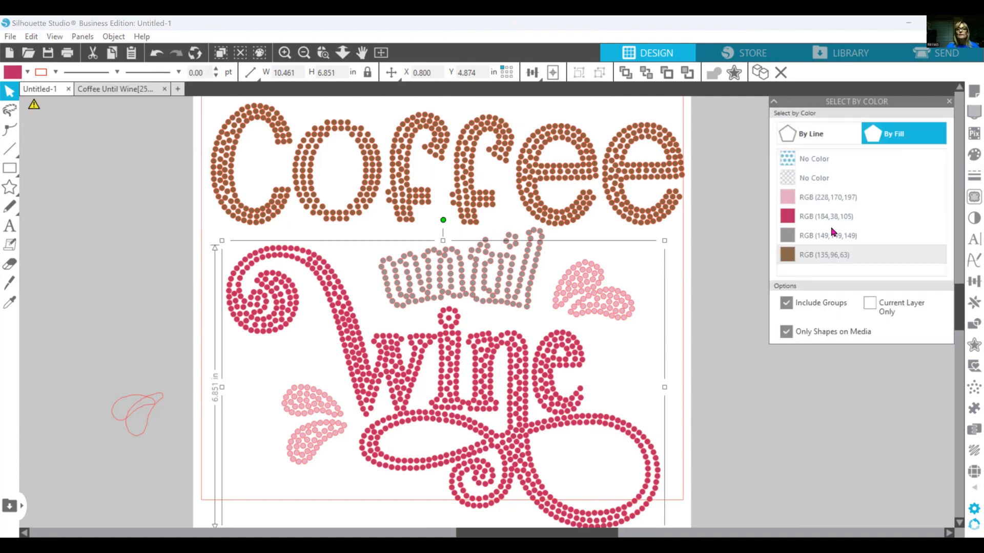
left_click(834, 236)
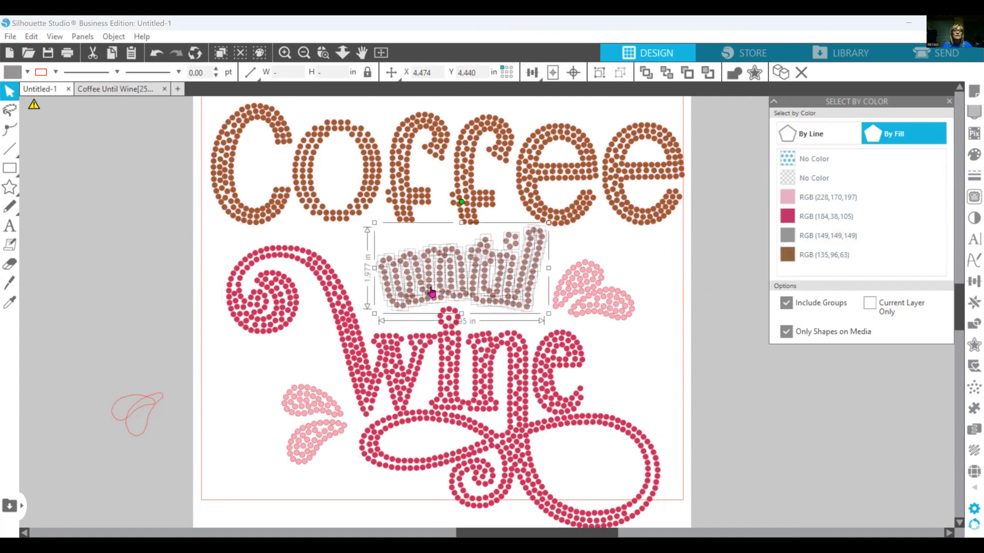
right_click(459, 274)
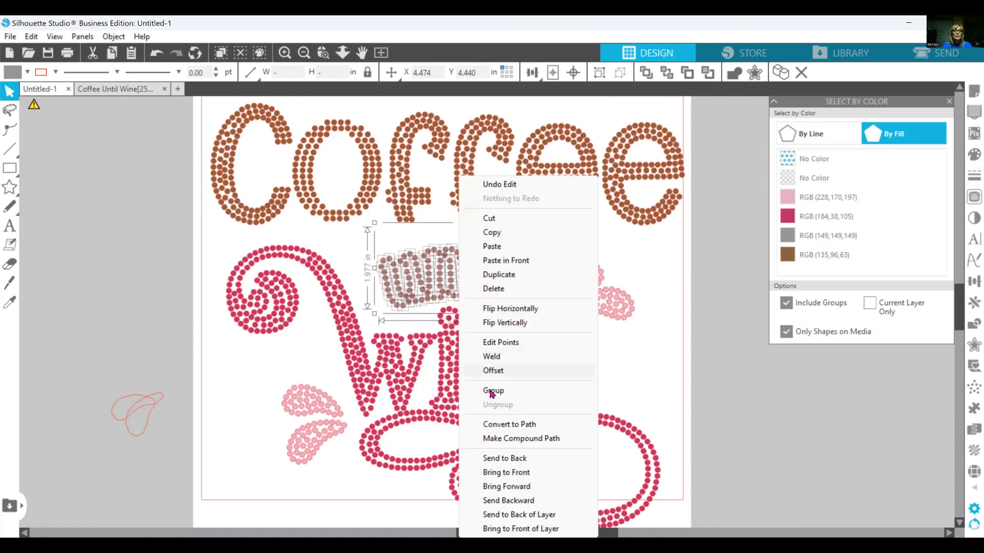
left_click(491, 392)
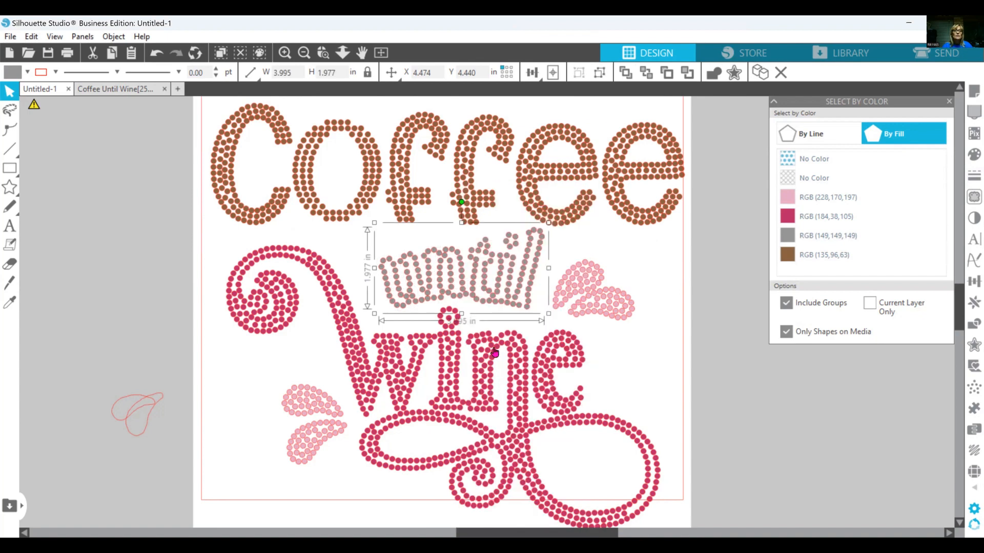
right_click(495, 294)
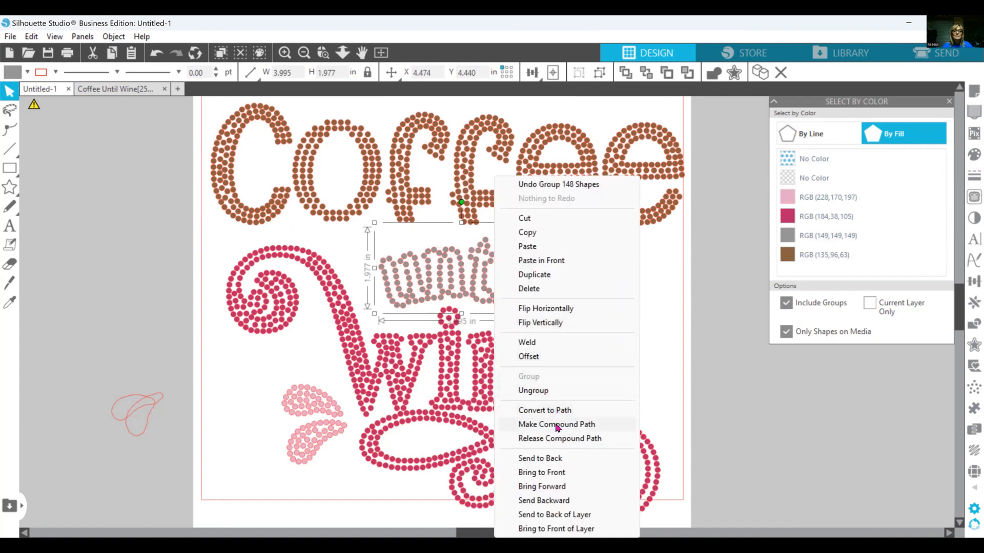
left_click(556, 425)
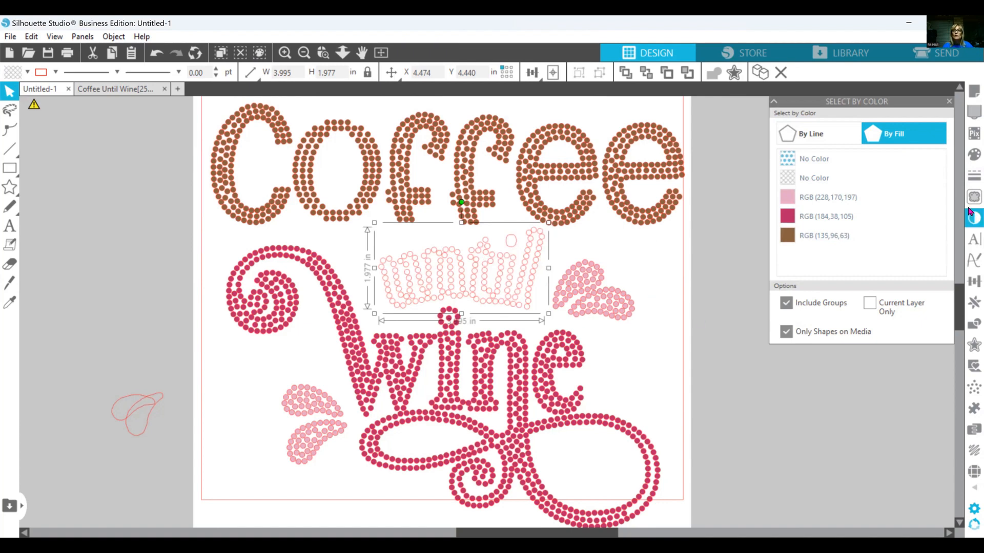
left_click(970, 159)
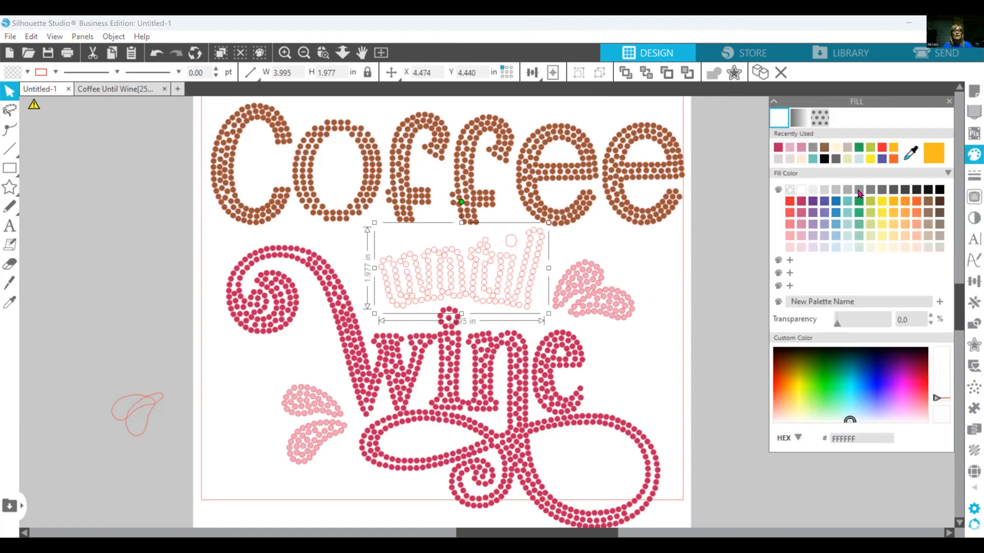
left_click(859, 191)
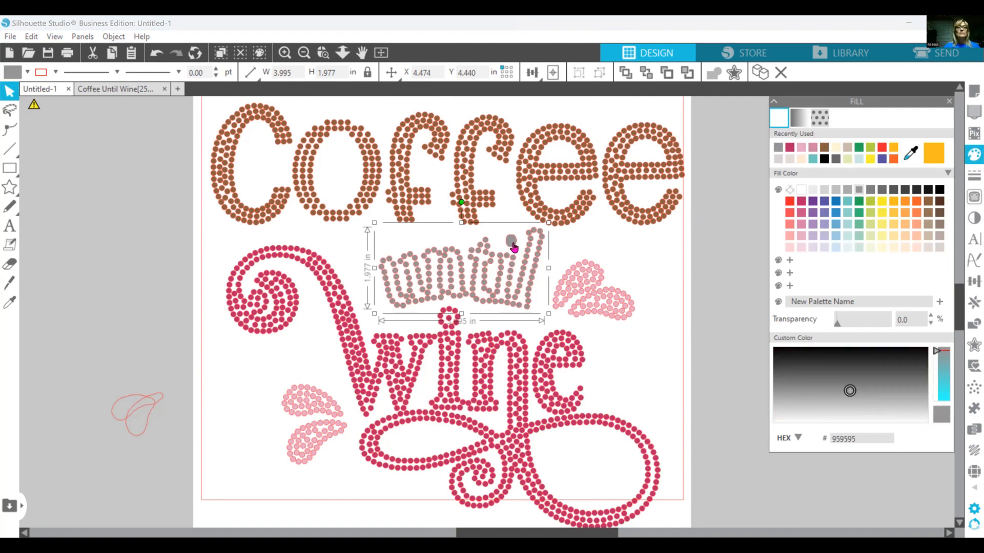
left_click(156, 56)
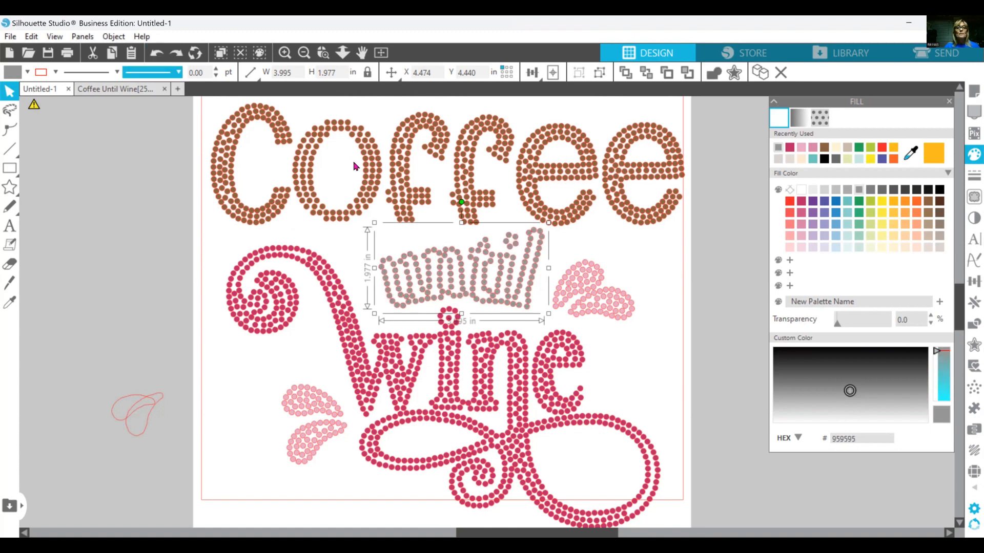
left_click(153, 53)
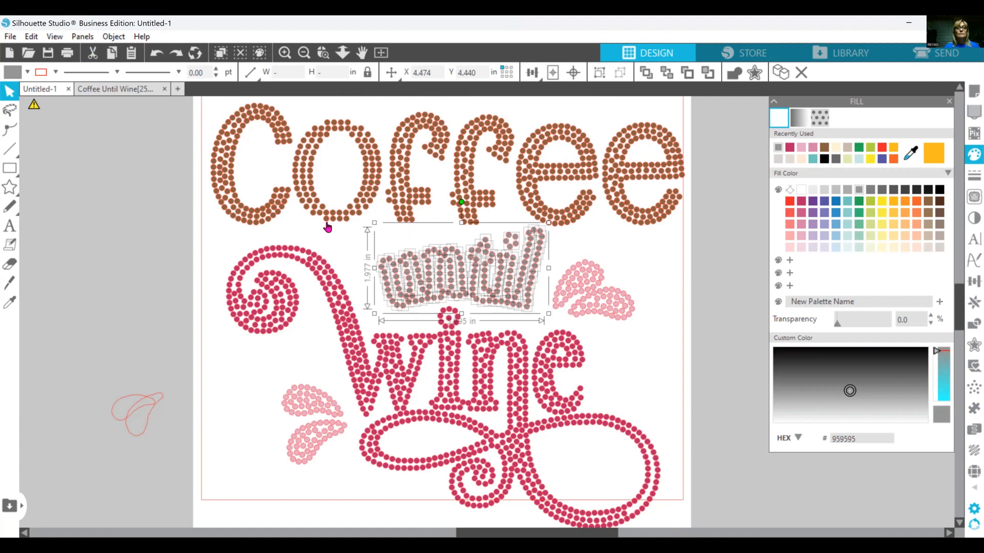
- Release the rhinestones forming the dot of the i in "until" into individual stones
left_click(345, 250)
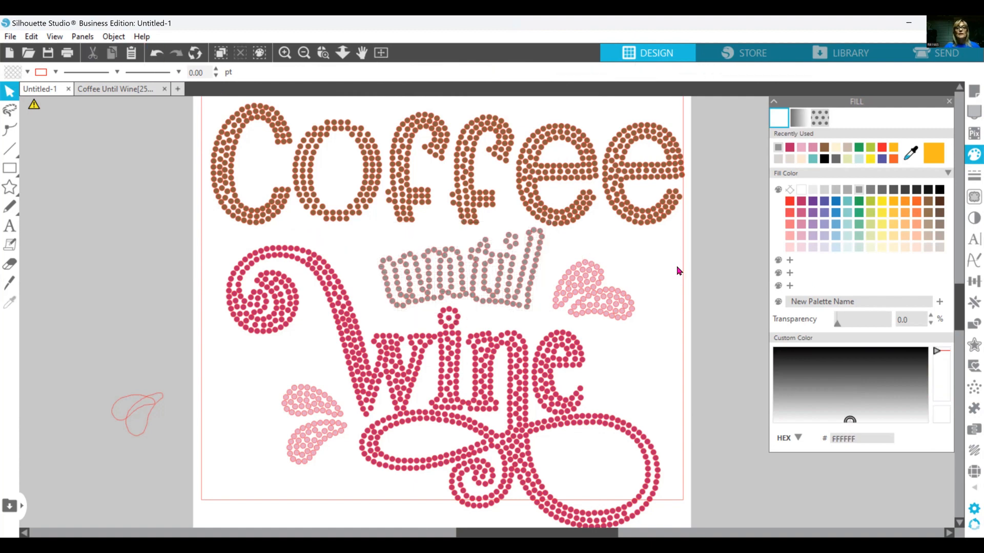
left_click(506, 244)
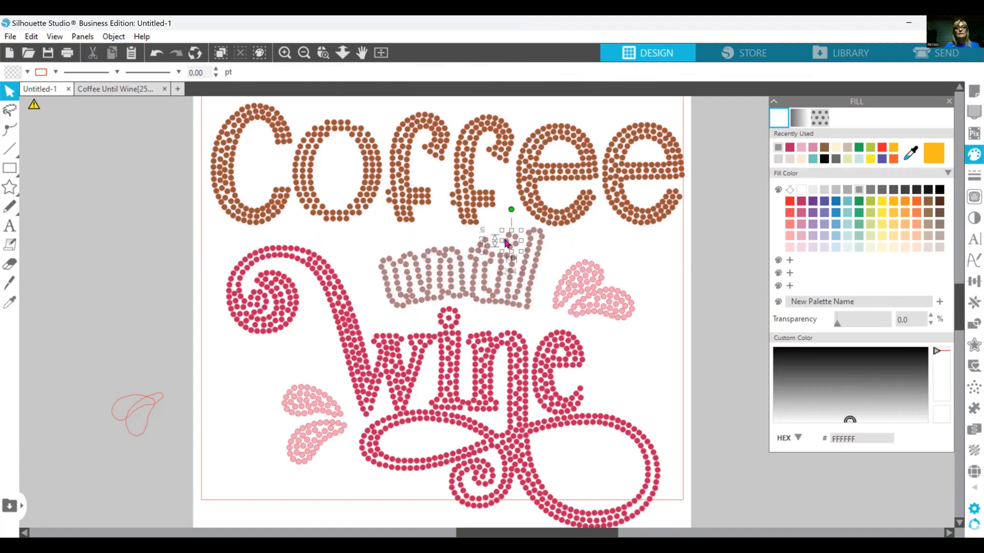
left_click(969, 475)
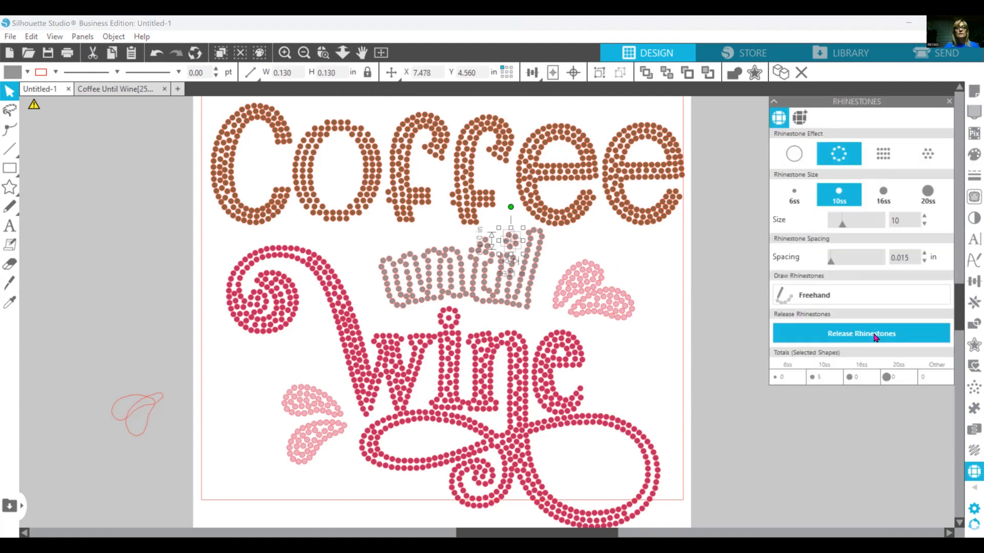
left_click(651, 259)
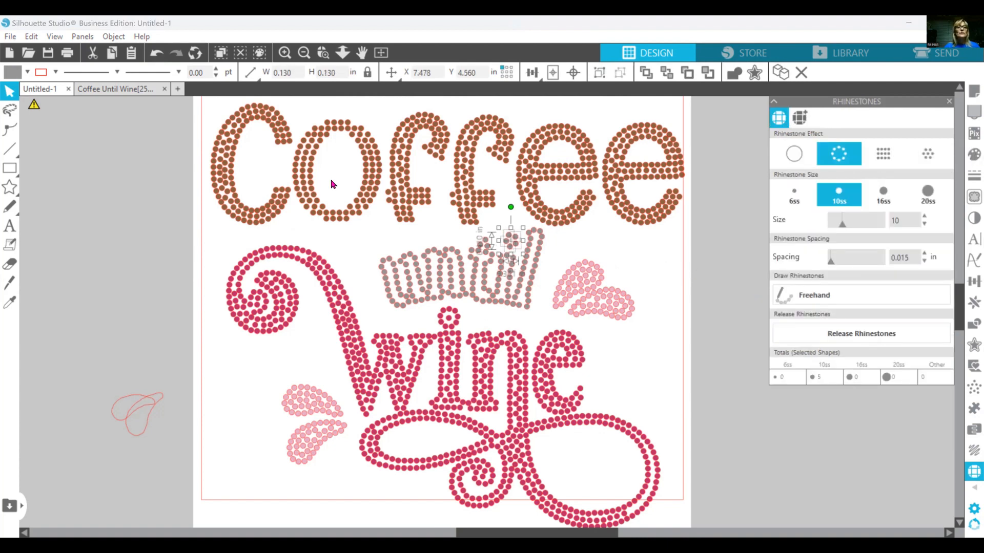
- Group all gray RGB (149,149,149) stones into one compound path and refill it with gray 959595
left_click(30, 36)
left_click(47, 222)
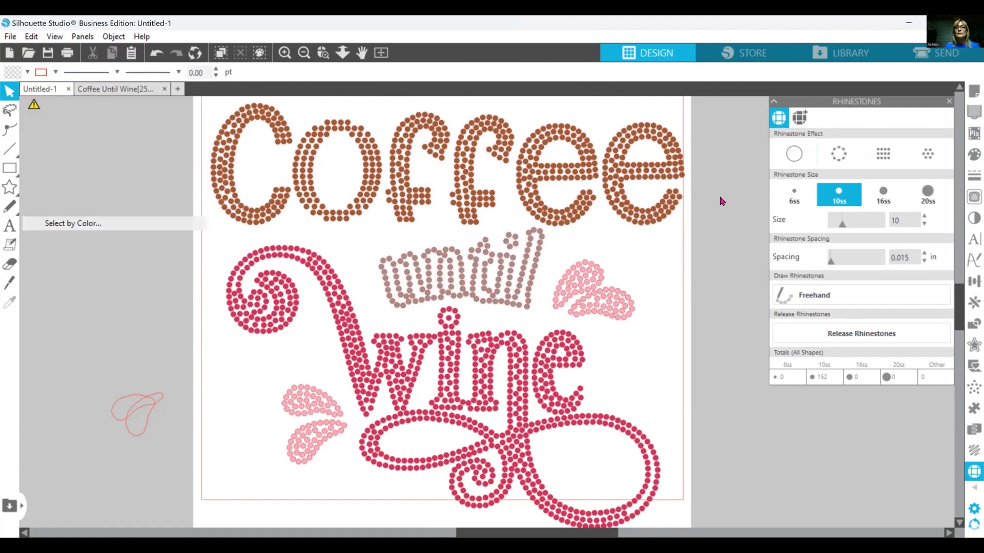
left_click(815, 241)
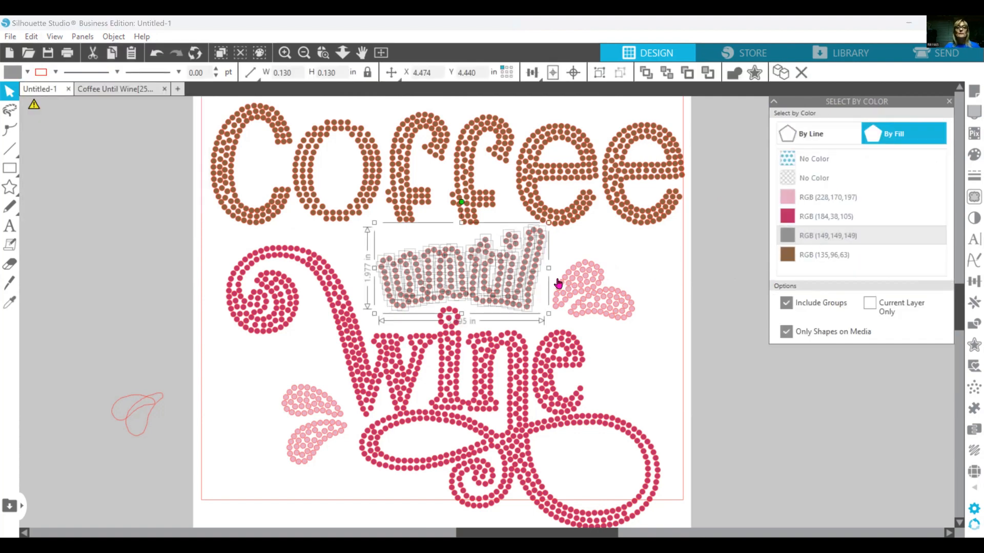
right_click(520, 266)
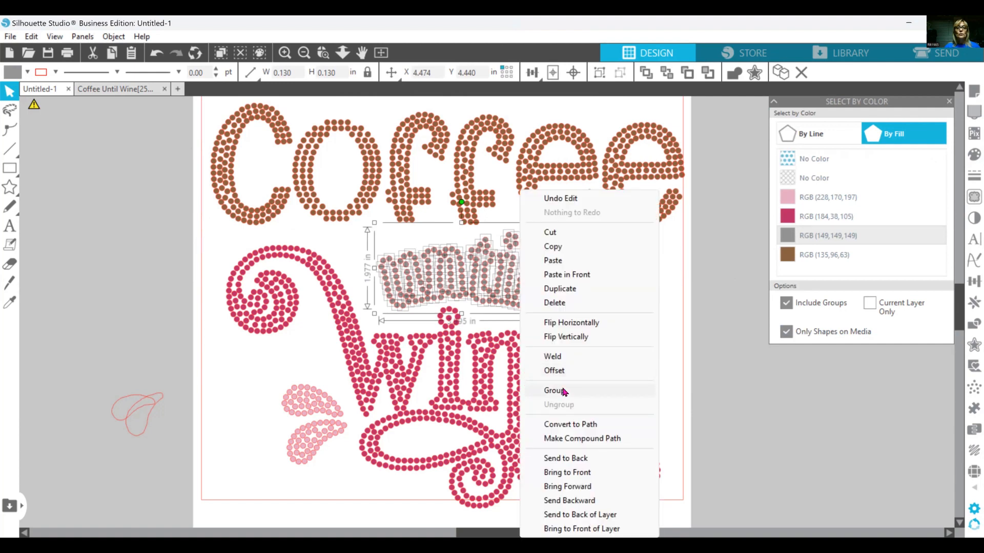
left_click(563, 391)
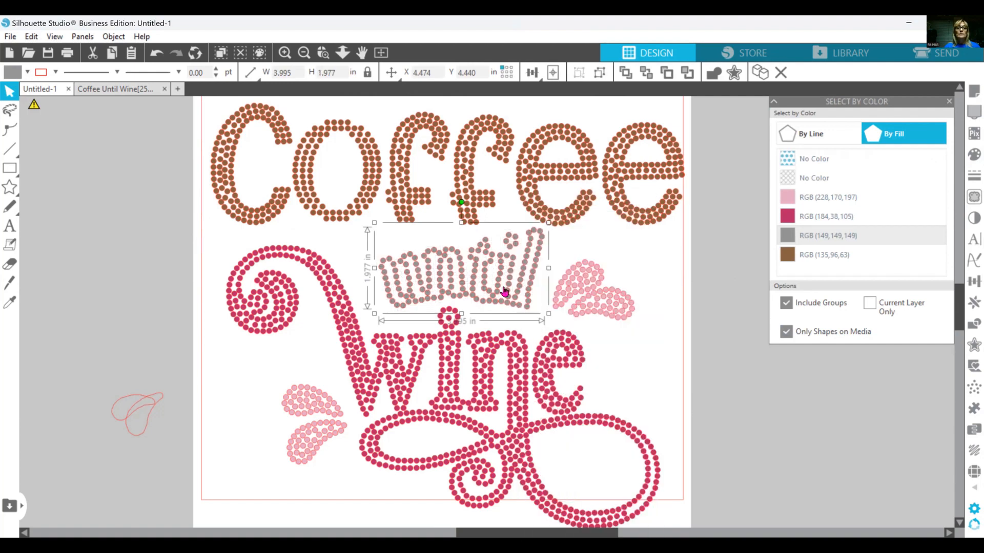
right_click(504, 291)
left_click(592, 427)
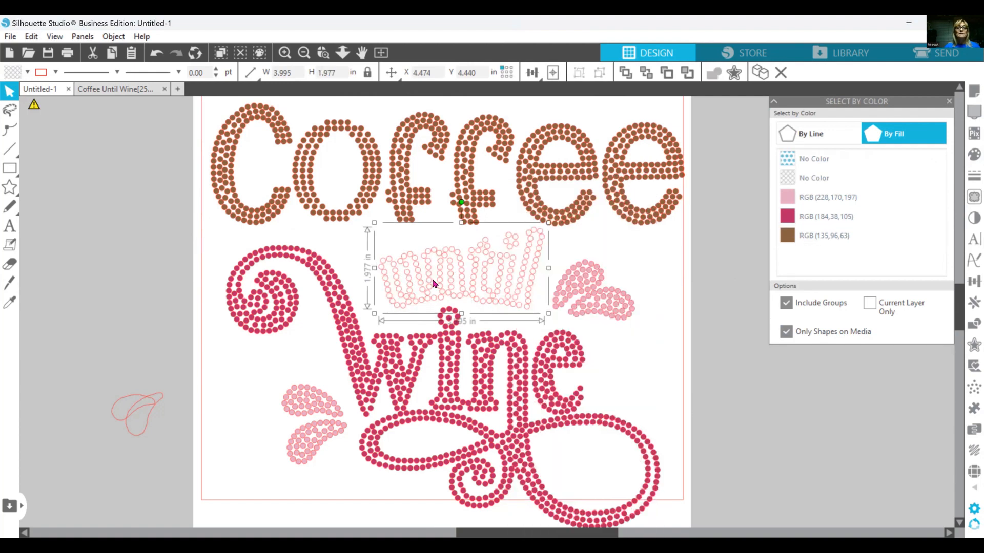
left_click(970, 159)
left_click(859, 191)
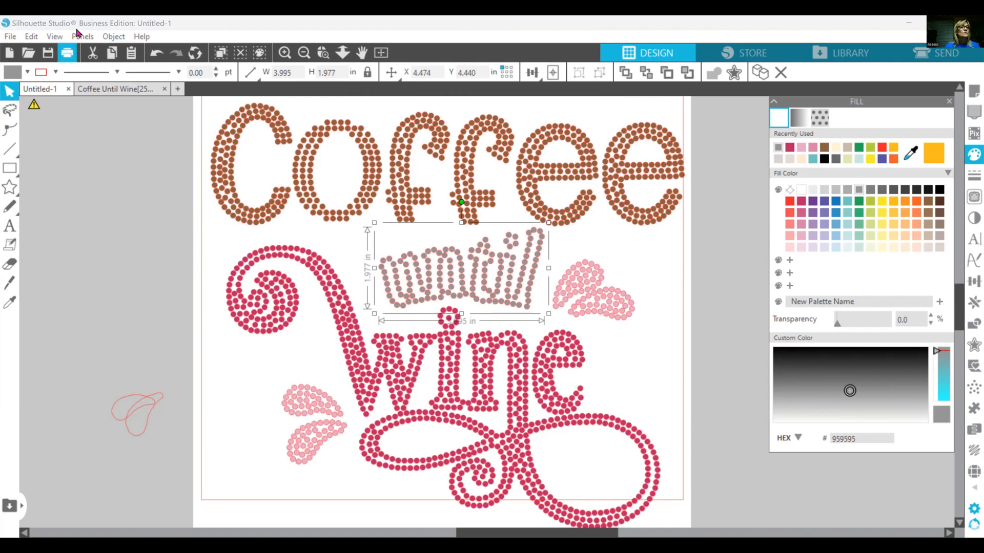
- Group all brown RGB (135,96,63) letters of "Coffee" into one compound path and refill it with the recently used brown
left_click(32, 36)
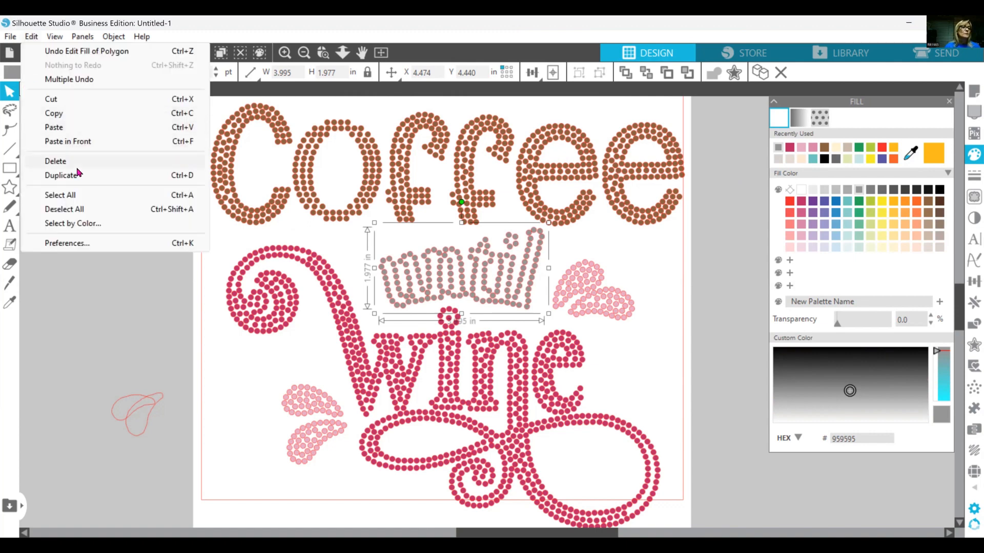
left_click(59, 225)
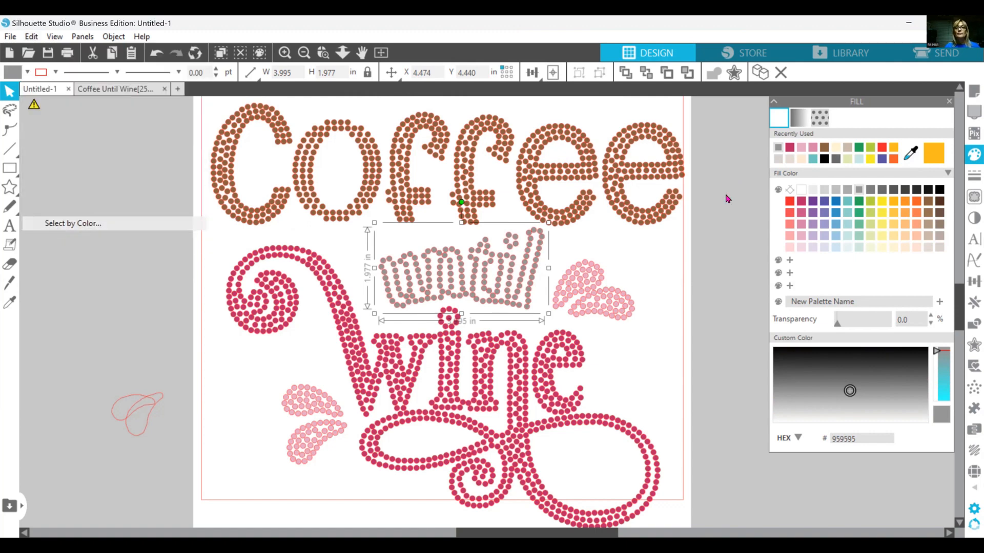
left_click(843, 259)
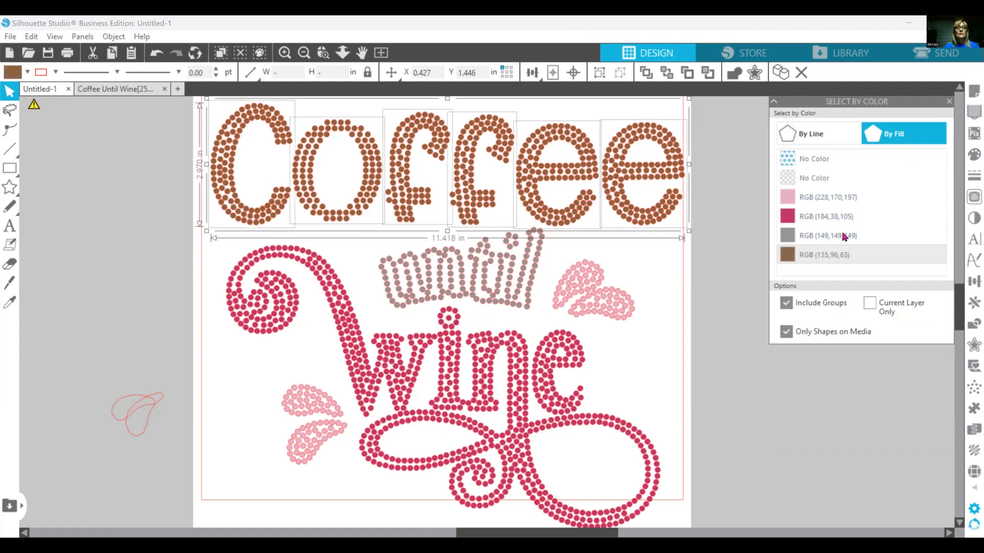
right_click(654, 217)
left_click(695, 393)
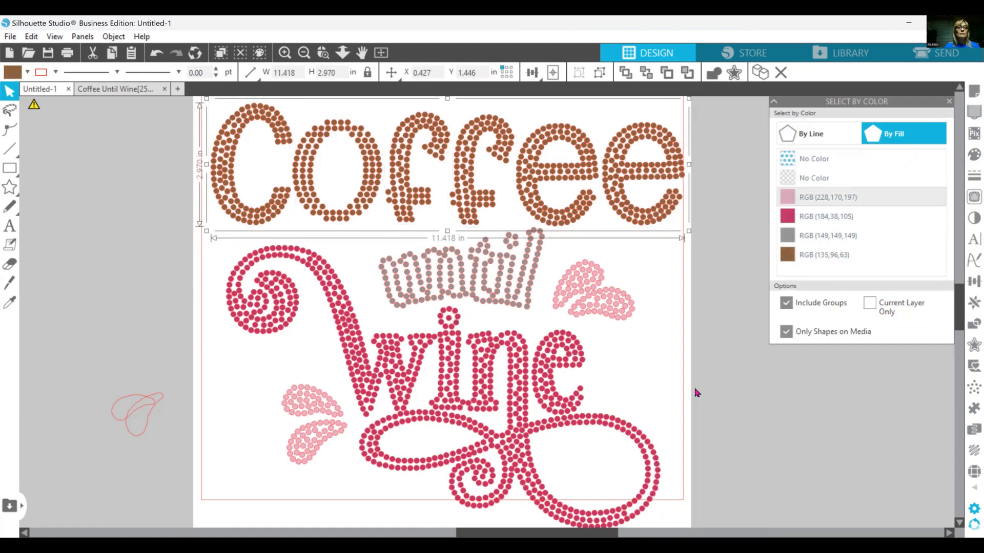
right_click(648, 218)
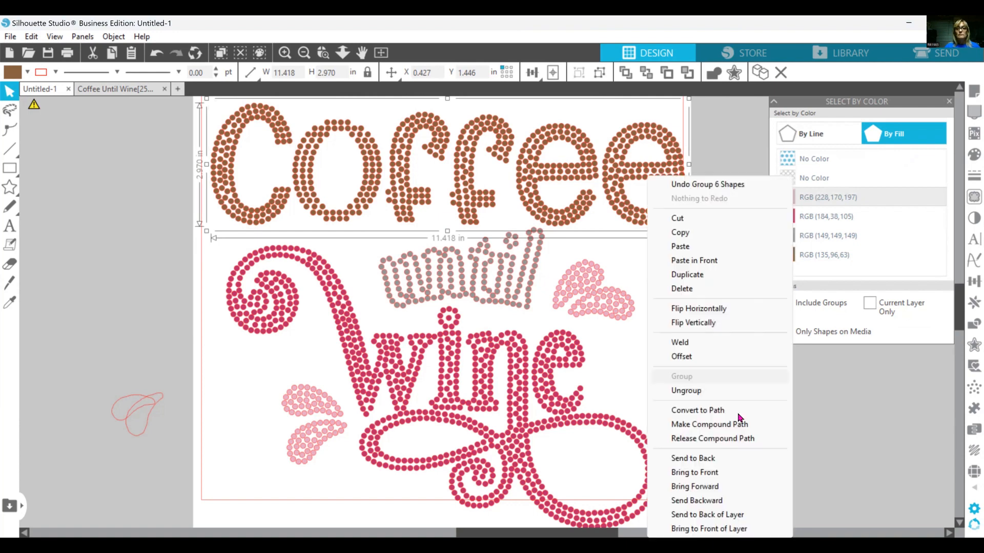
left_click(736, 427)
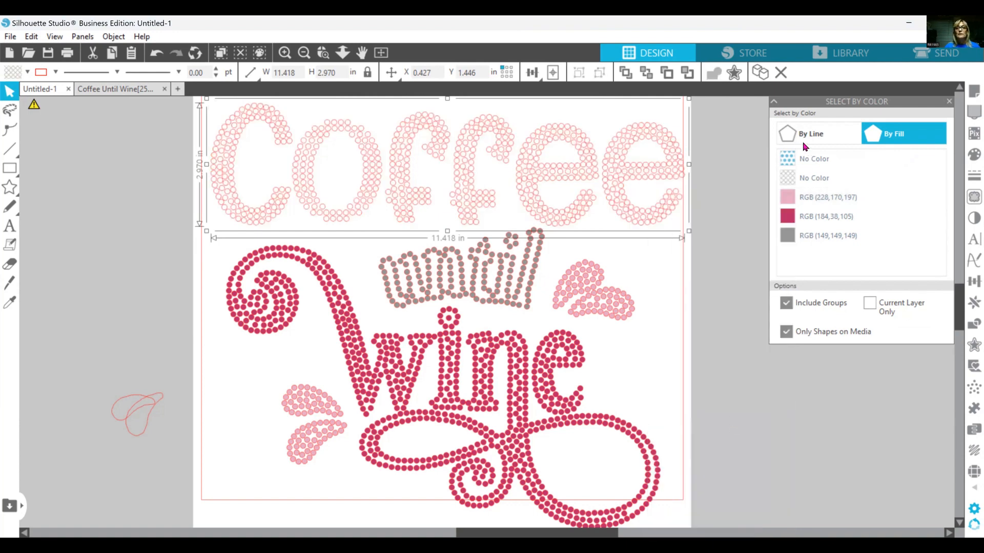
left_click(971, 159)
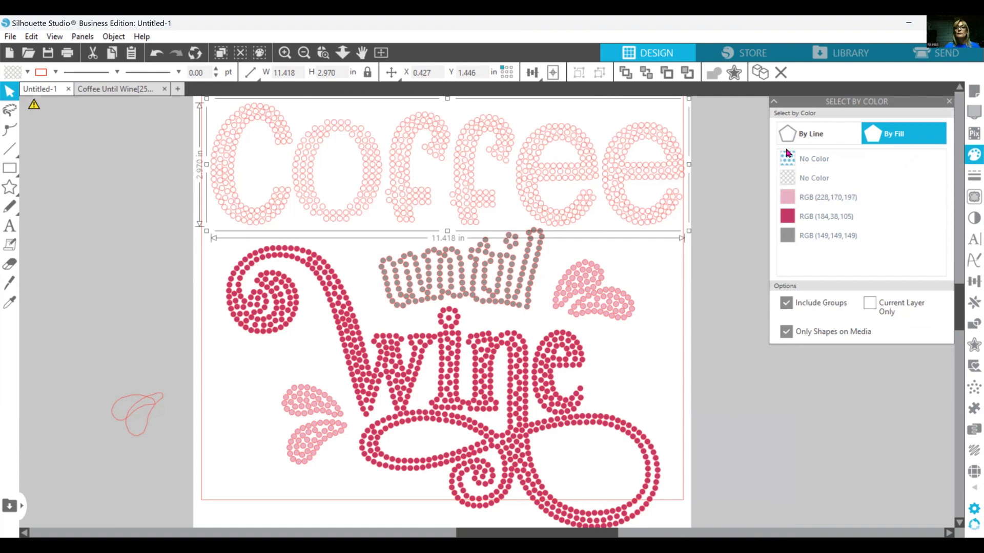
left_click(826, 150)
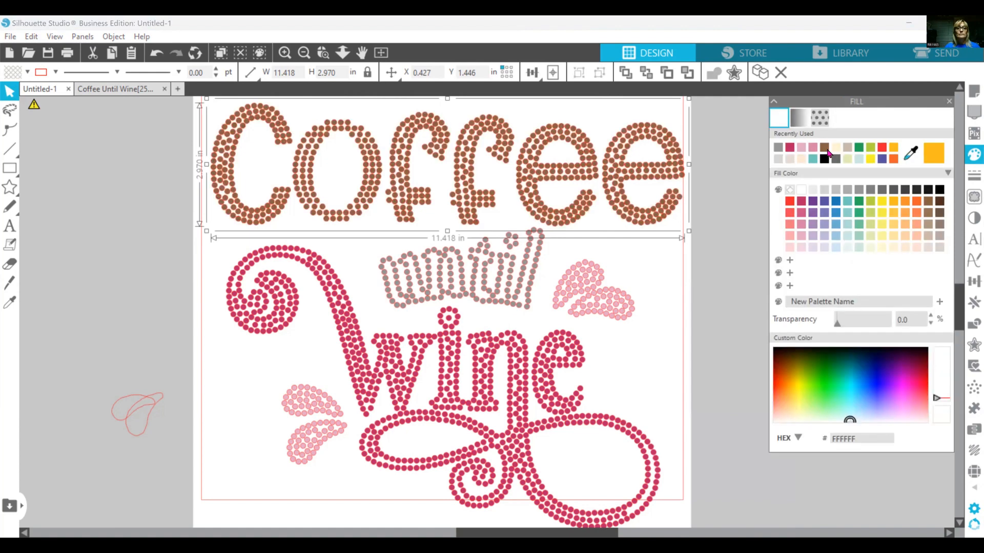
- Move the black "Coffee until wine" reference artwork closer to the rhinestone design and undo the last shift
scroll(735, 270, "down", 1)
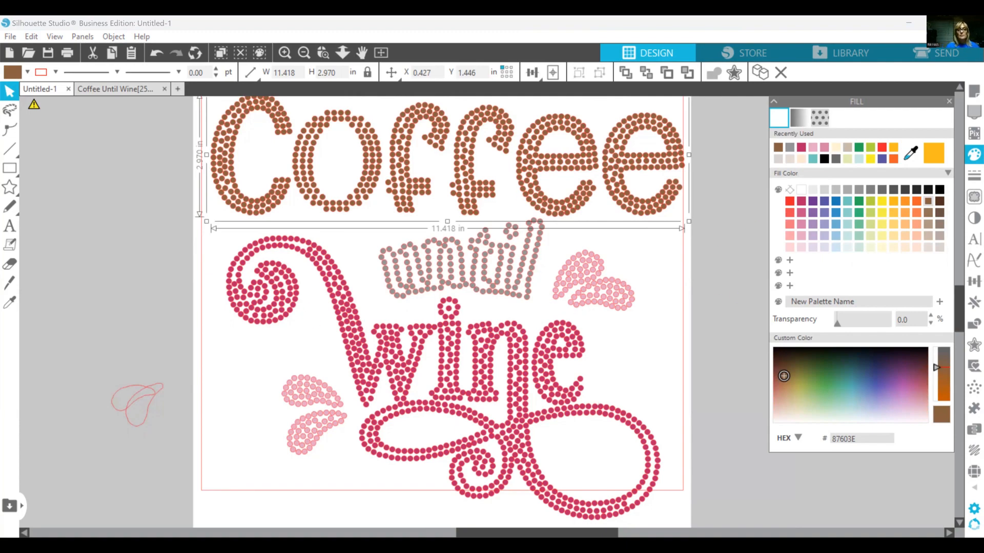
scroll(393, 311, "left", 3)
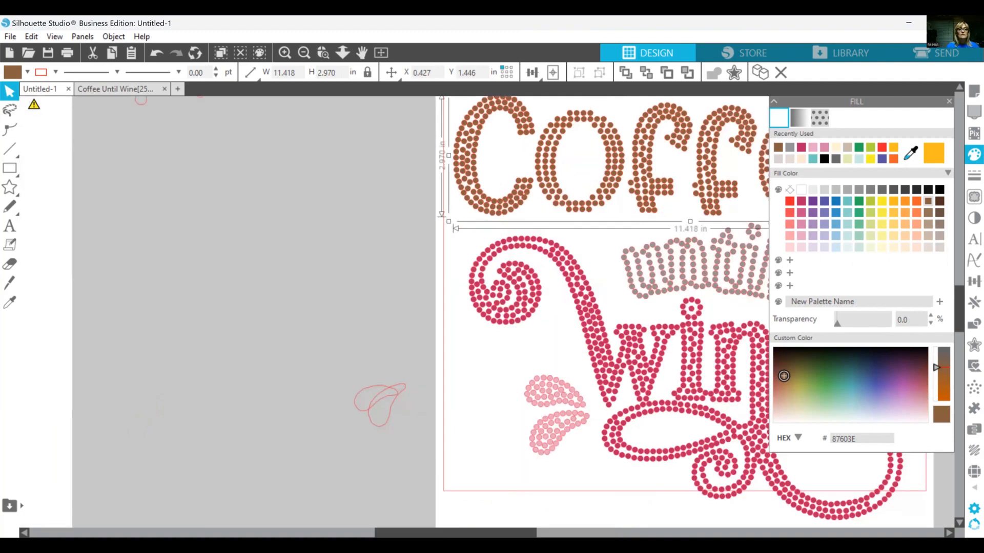
scroll(510, 515, "left", 1)
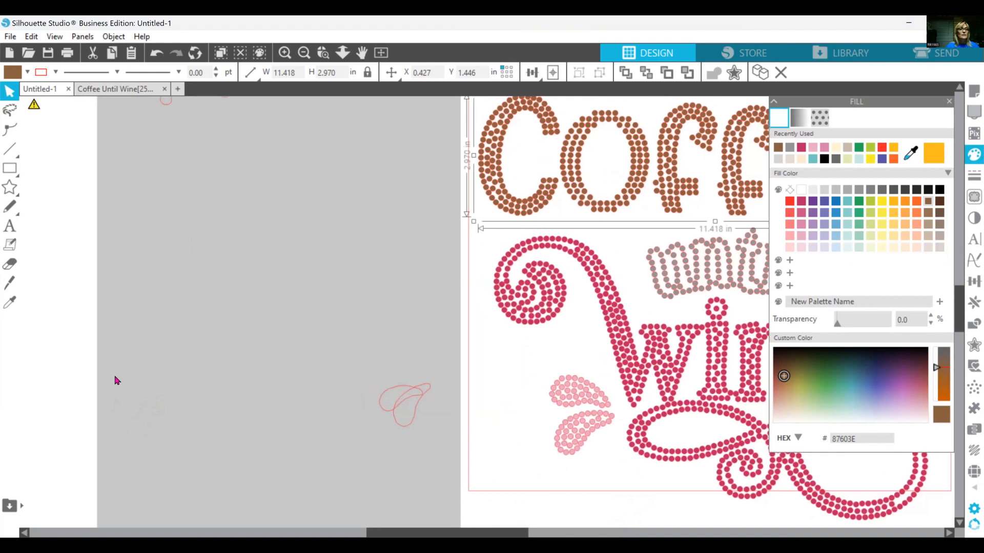
left_click_drag(50, 356, 466, 373)
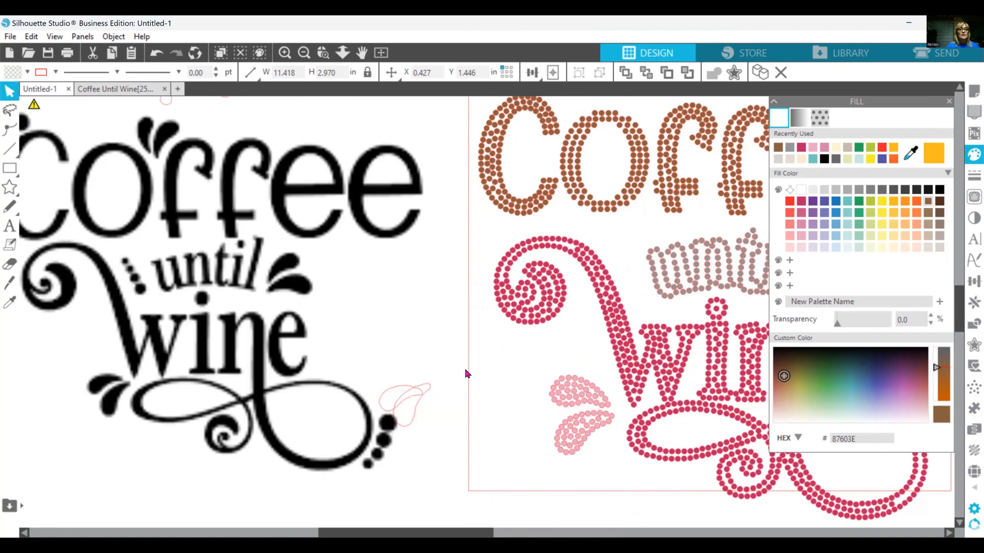
left_click(370, 457)
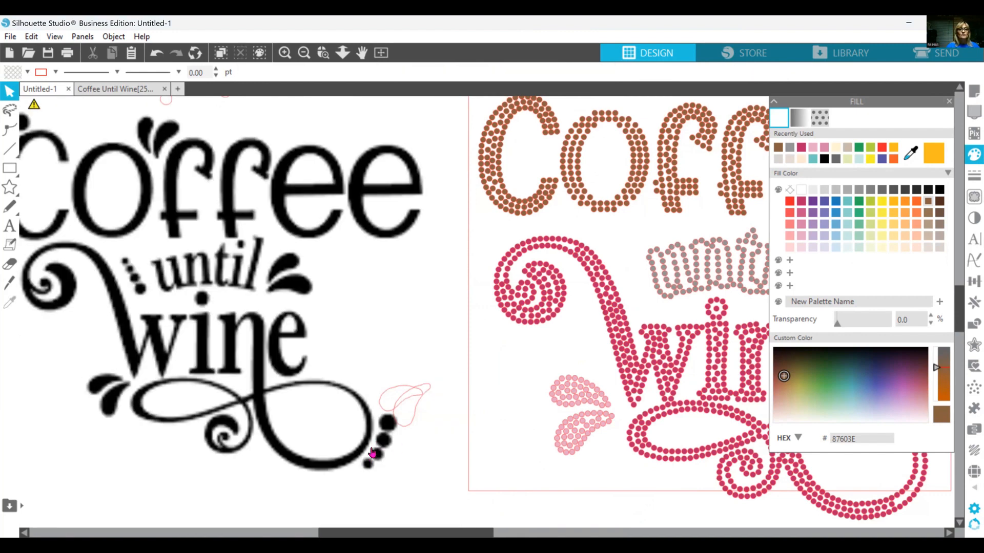
left_click(394, 403)
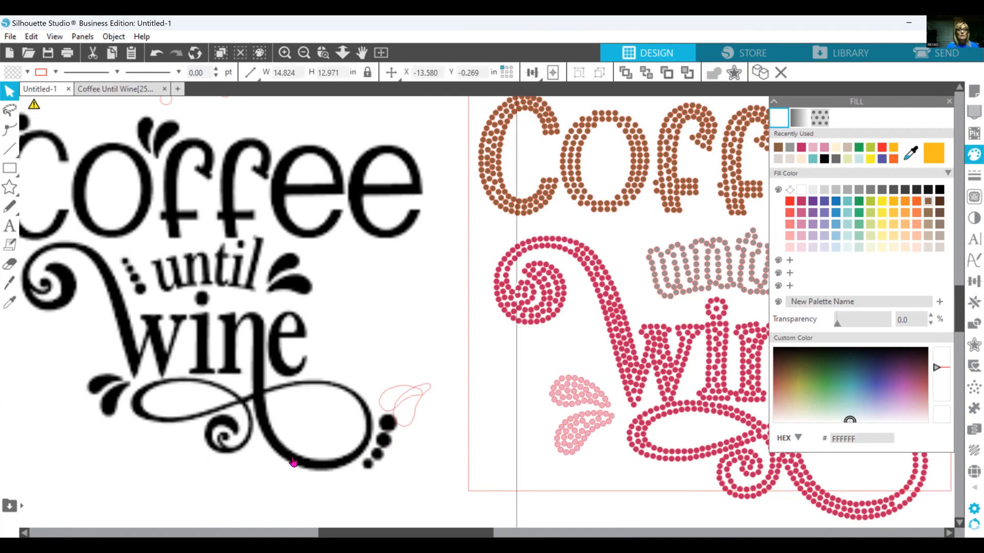
key("ctrl+z")
- Delete the stray red teardrop outlines between the reference artwork and the rhinestone page
left_click(409, 419)
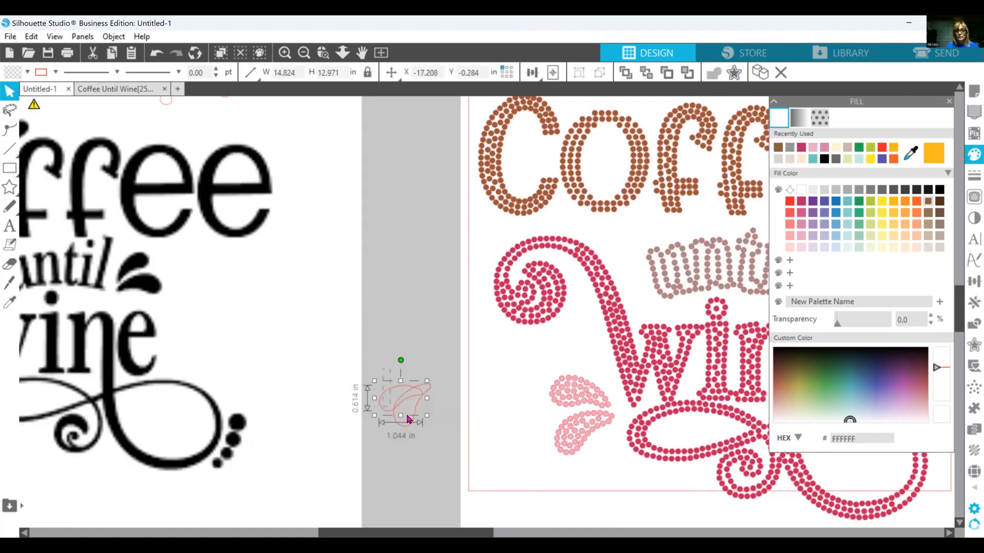
key("Delete")
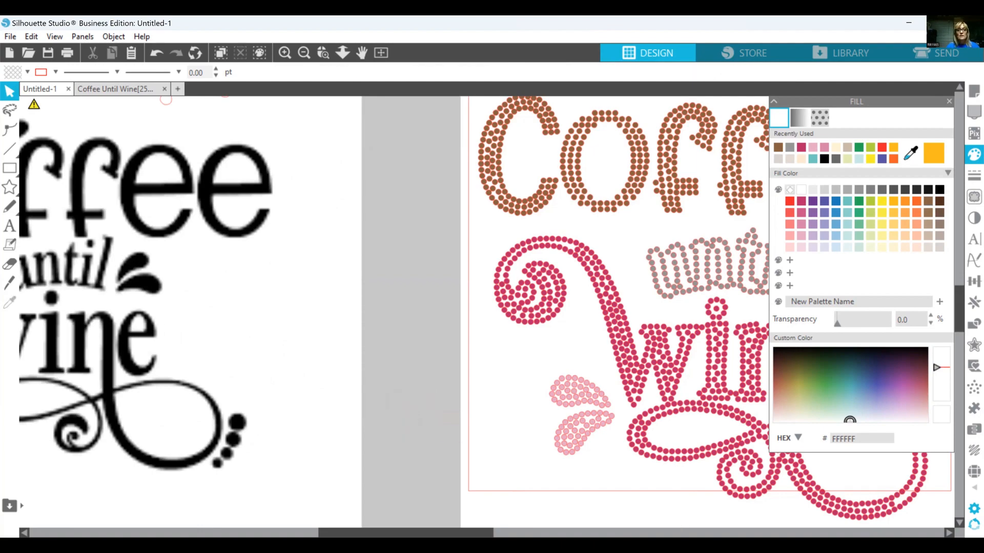
scroll(534, 520, "right", 5)
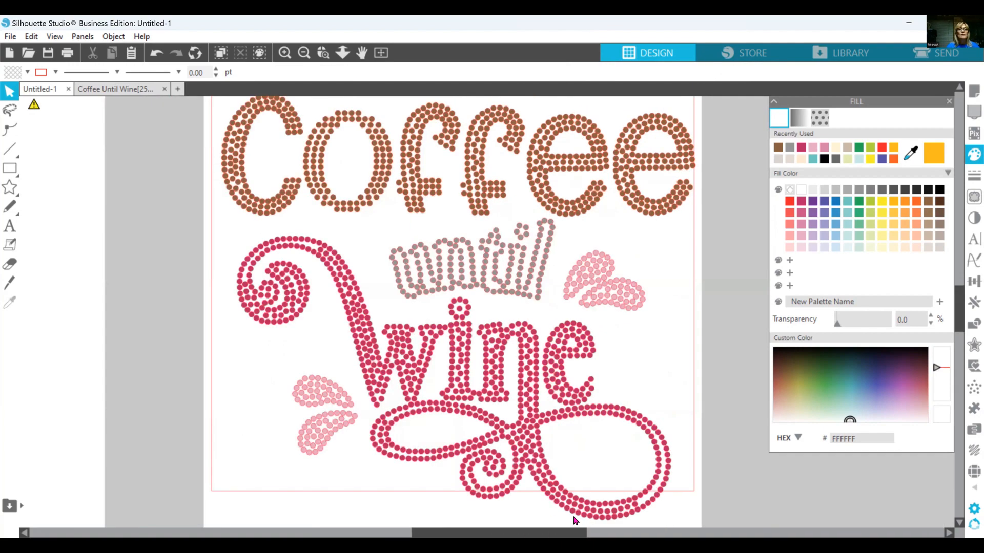
scroll(575, 519, "right", 1)
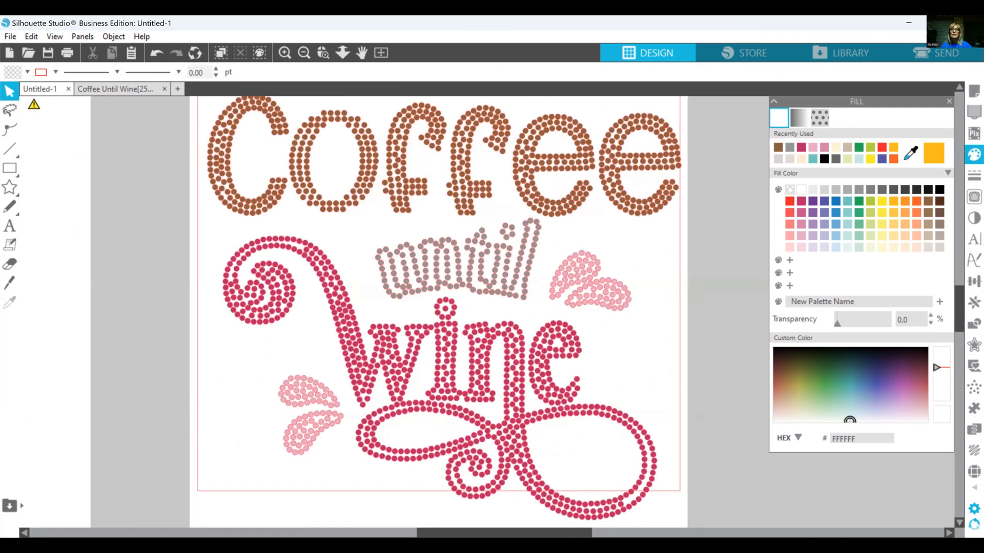